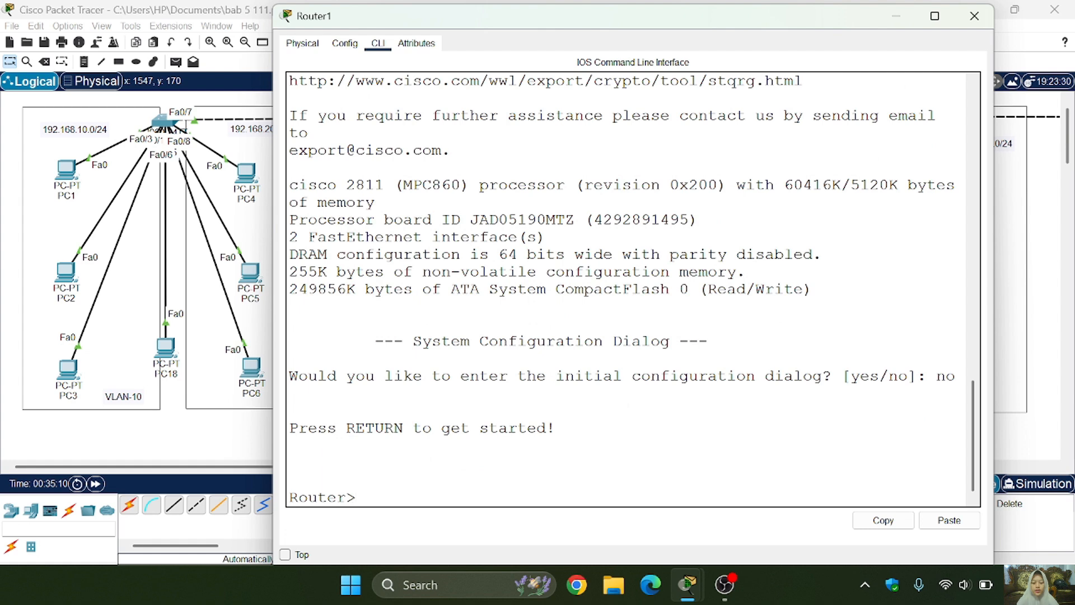
- Enter privileged mode on Router1 and switch to global configuration mode
type("ena")
key("Return")
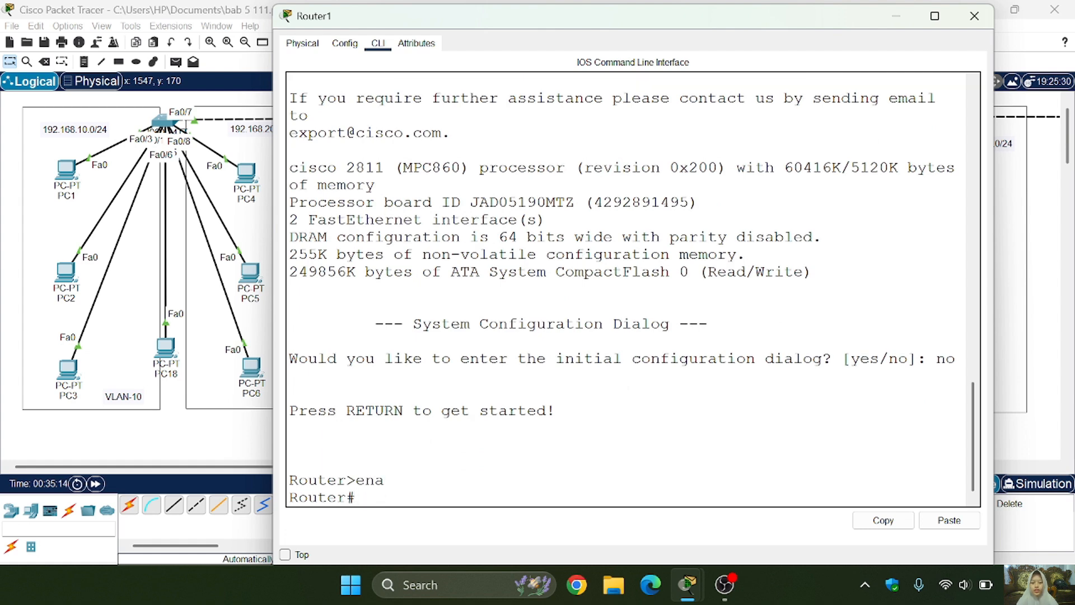
type("conf t")
key("Return")
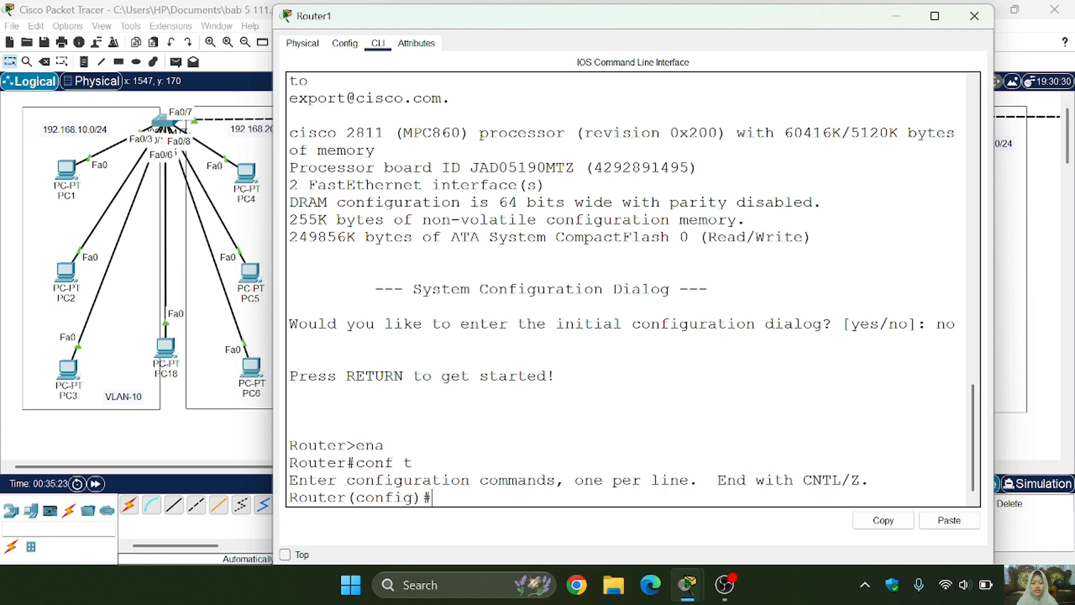
- Assign interface fa0/0 the IP address 192.168.1.1 with mask 255.255.255.0 and enable it with no shutdown
type("int fa0/0")
key("Return")
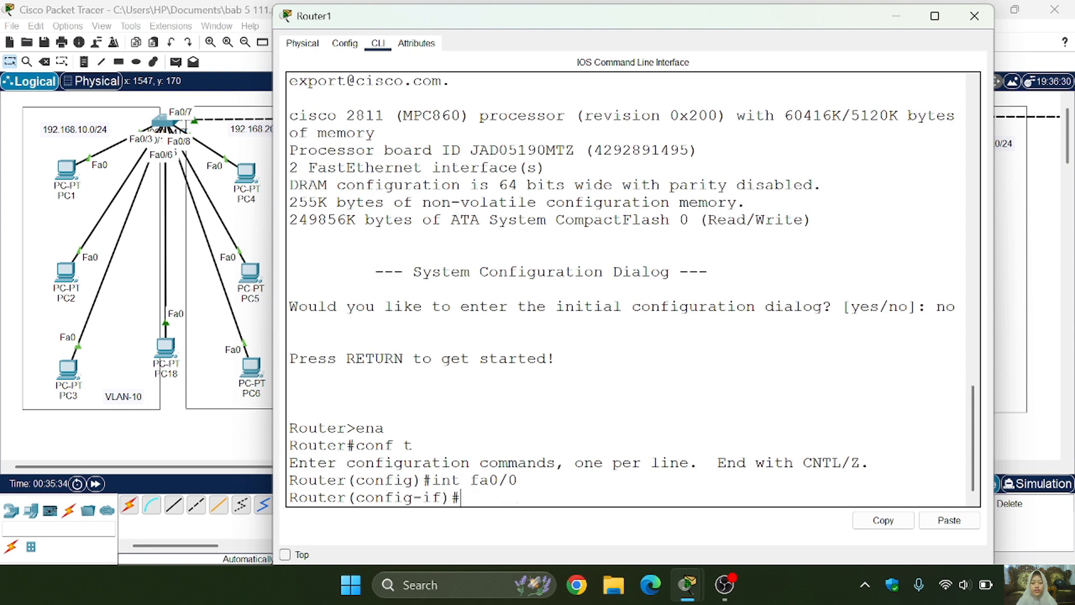
type("ip address 192.168.1")
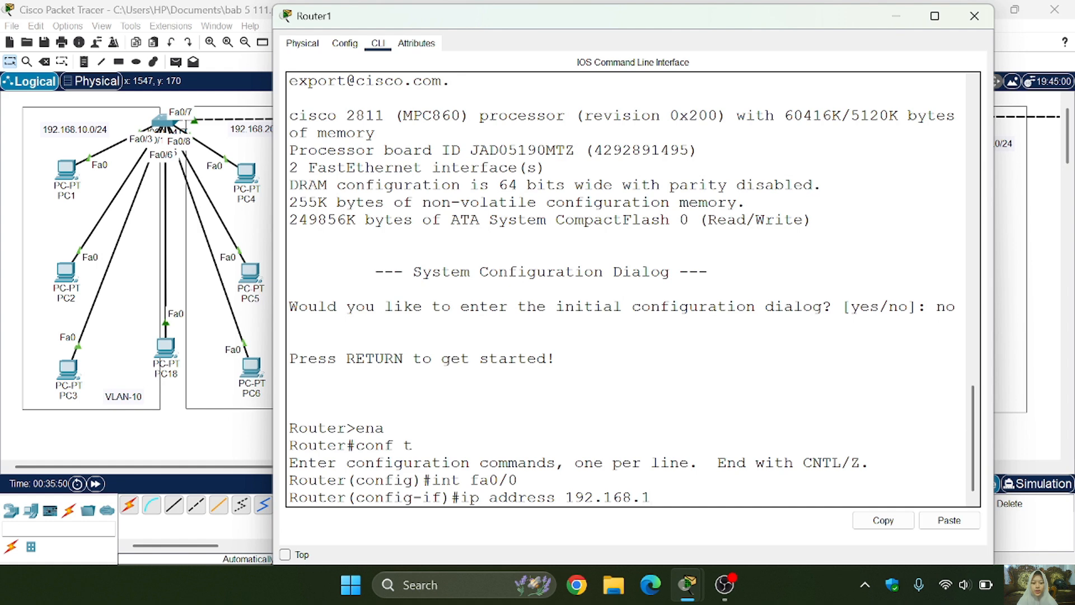
type(".1 255.255.255.")
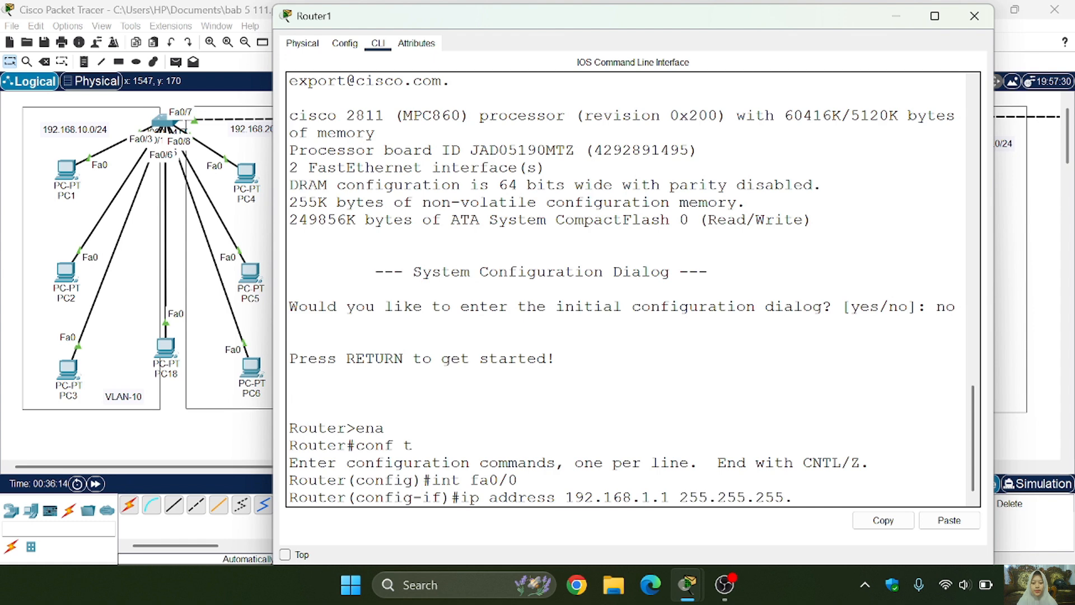
type("0")
key("Return")
type("no shutdown")
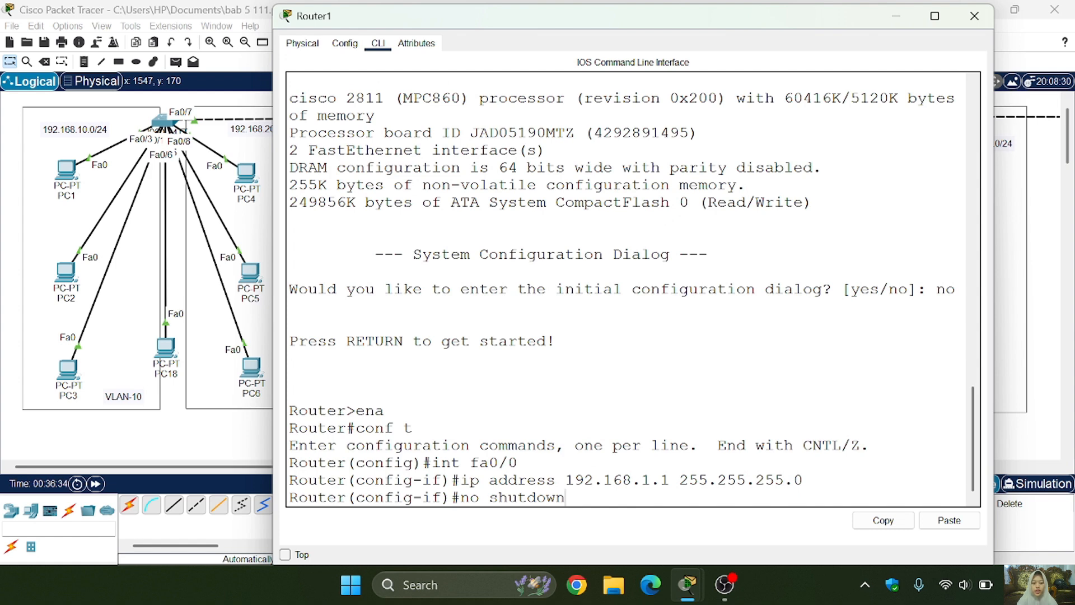
key("Return")
- Display the router's brief IP interface summary and return to global configuration mode
type("do show ip interface brief")
key("Return")
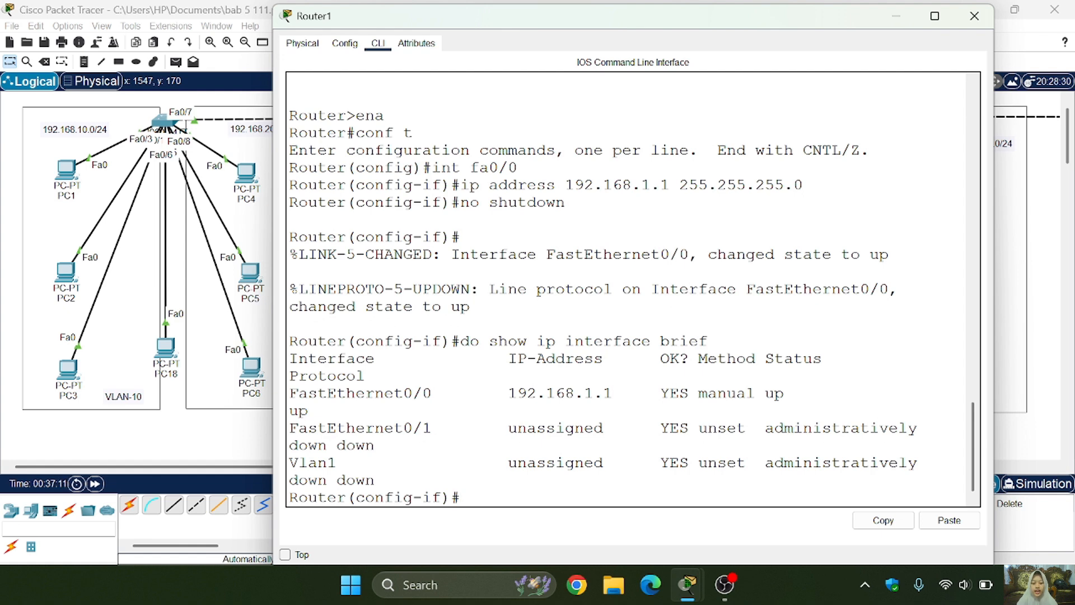
type("ex")
key("Return")
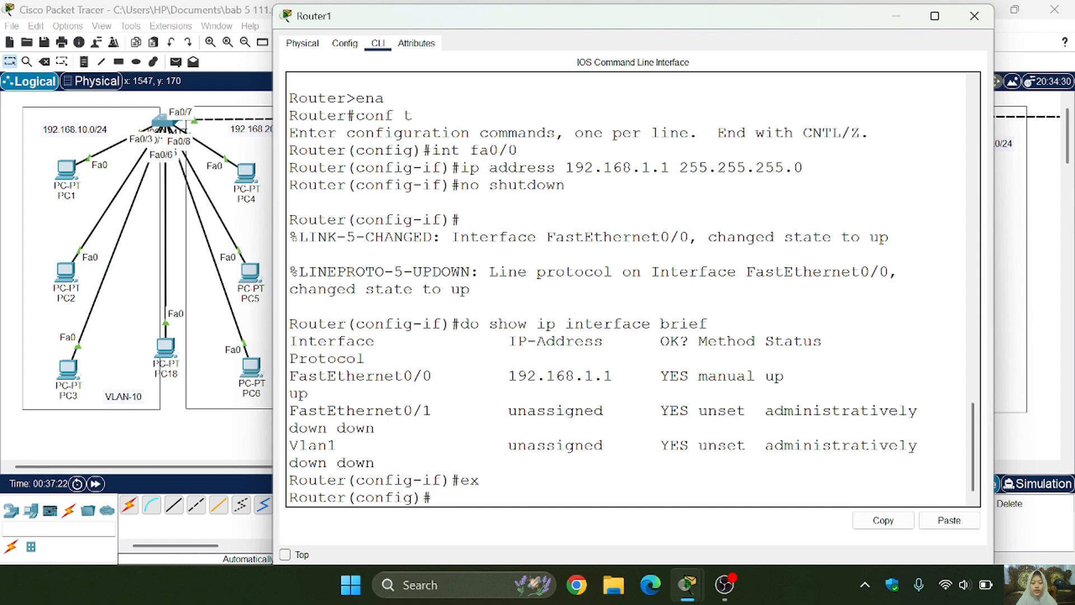
key("Return")
key("Return")
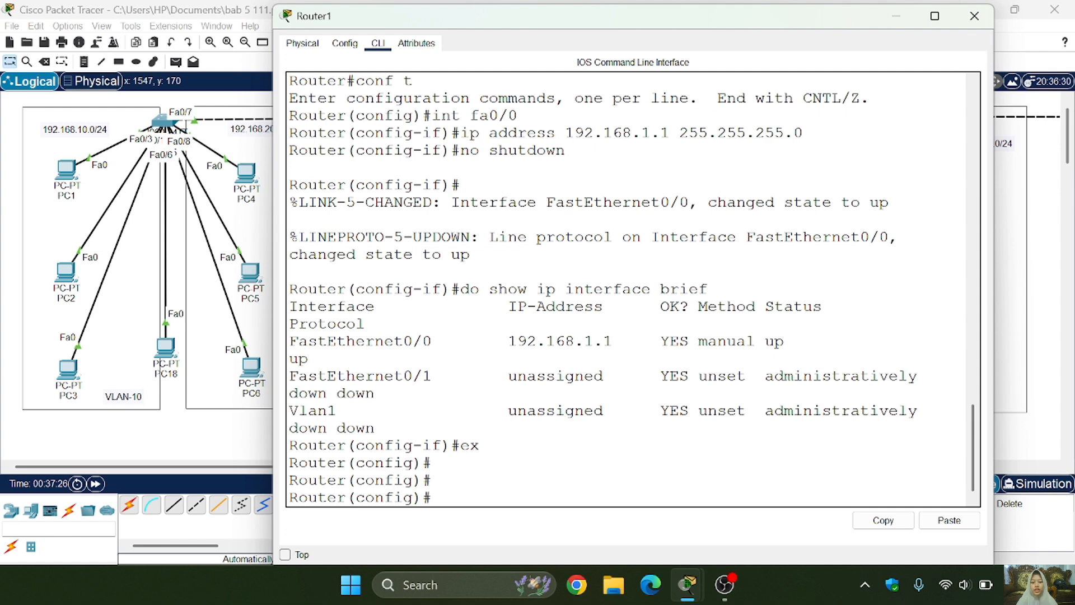
- Create subinterface fa0/0.10 on Router1 and set its encapsulation to dot1Q 10
type("int fa")
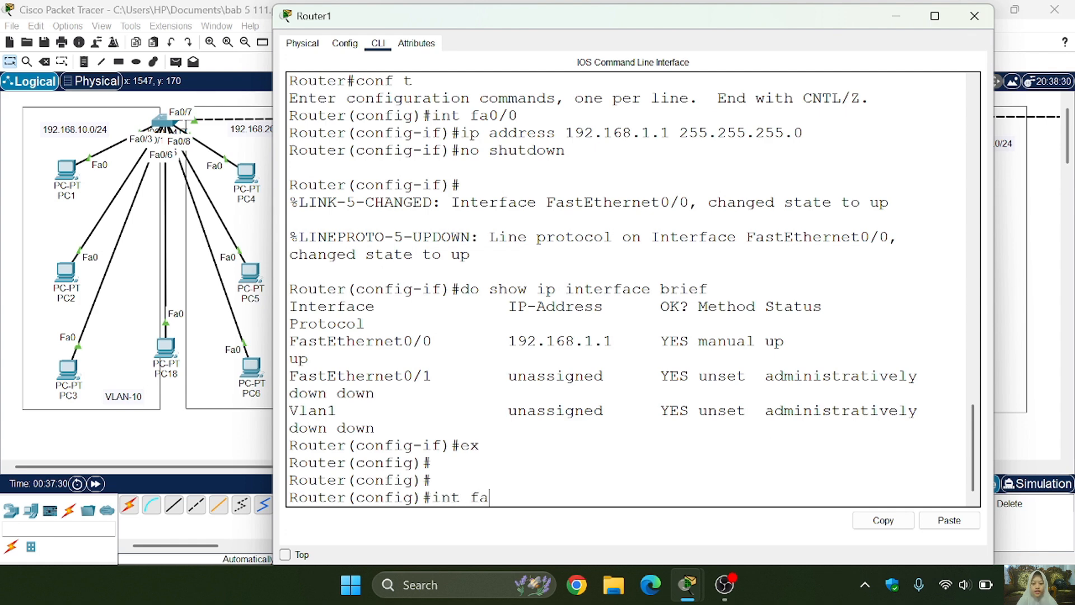
type("0/0.10")
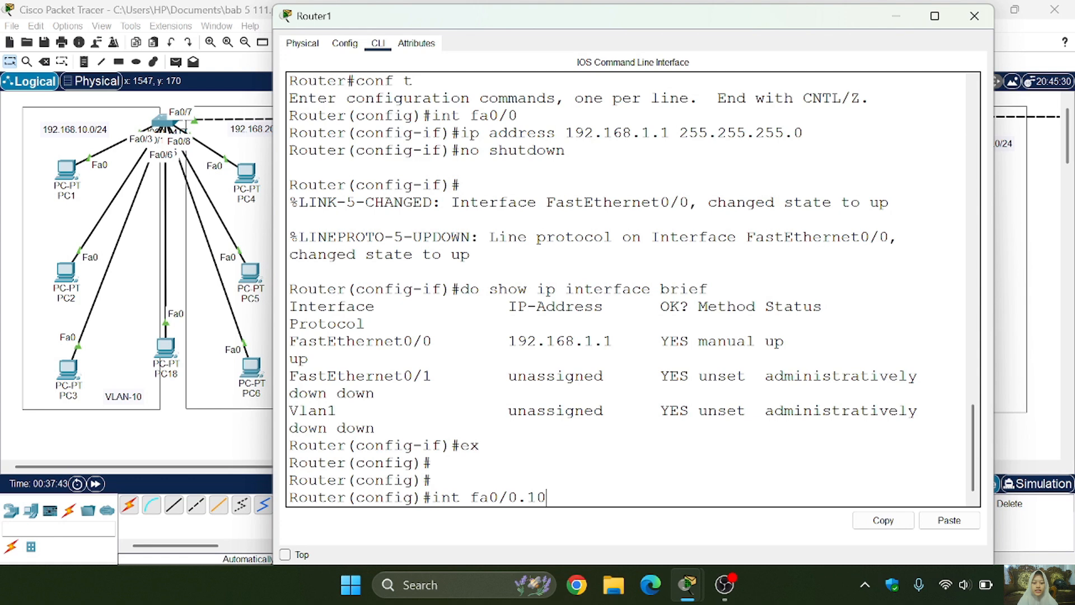
key("Return")
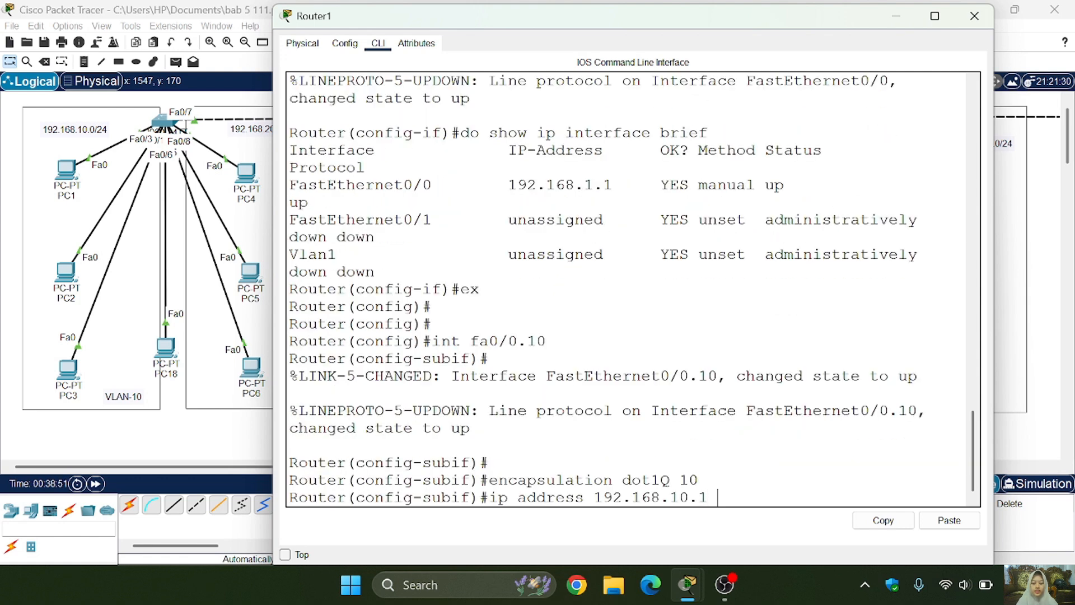
- Assign subinterface fa0/0.10 the IP address 192.168.10.1 with subnet mask 255.255.255.0
type("255.2552")
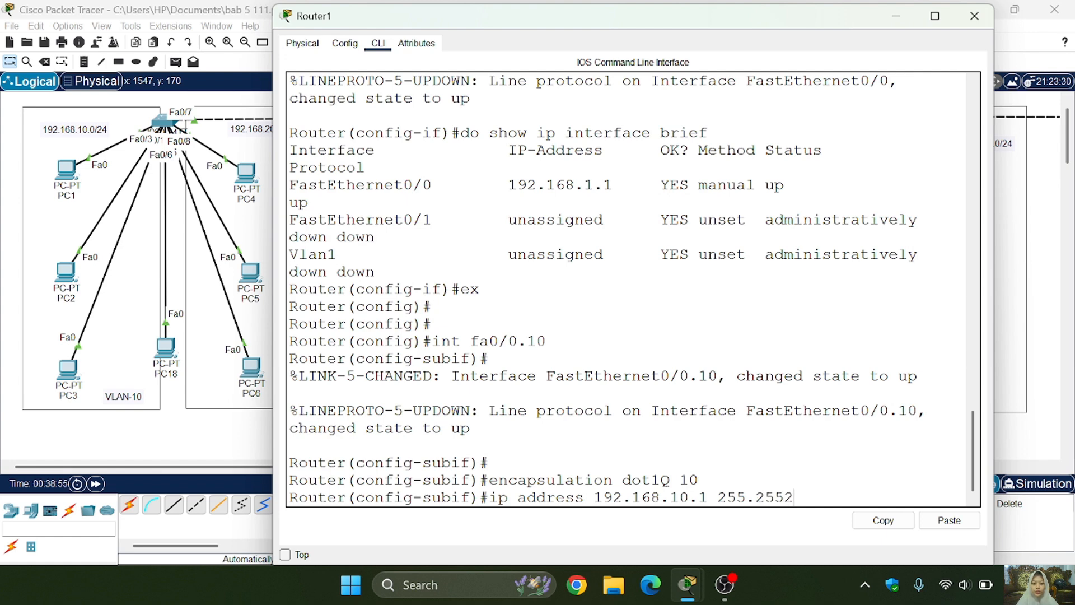
key("BackSpace")
type(".255.0")
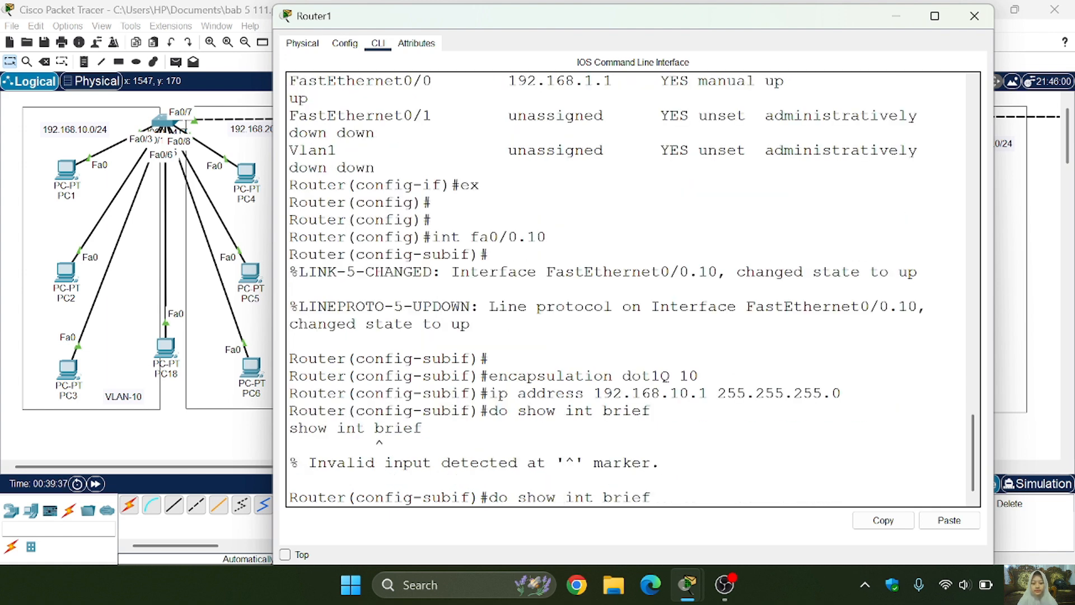
- Correct the recalled show command to "do show ip int brief" and run it to check the interfaces
key("Left")
key("Left")
key("Left")
key("Left")
key("Left")
key("Left")
key("Left")
key("Left")
key("Left")
type("ip")
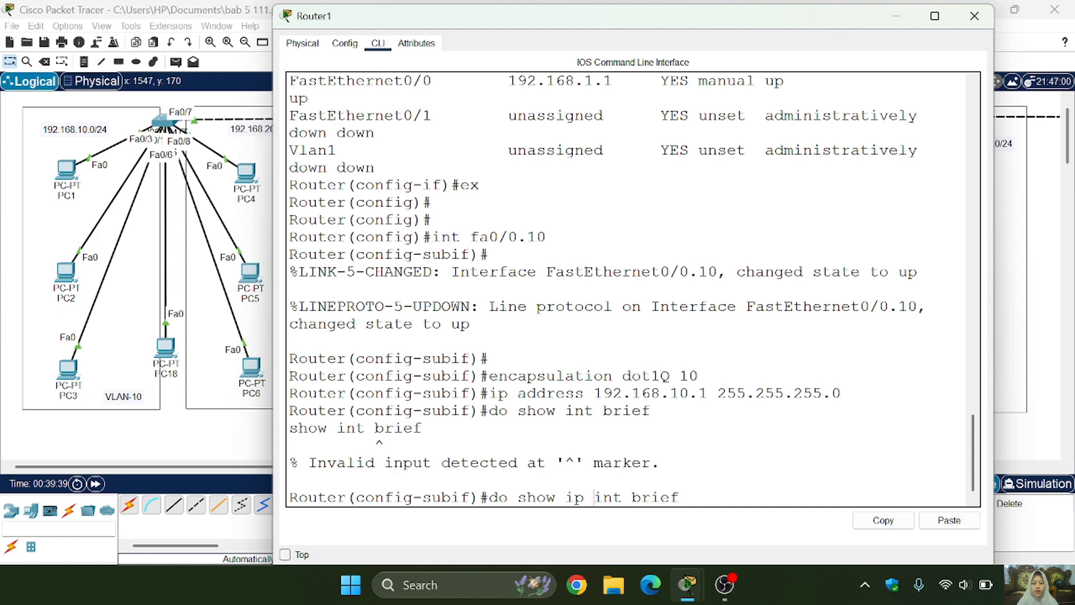
key("Return")
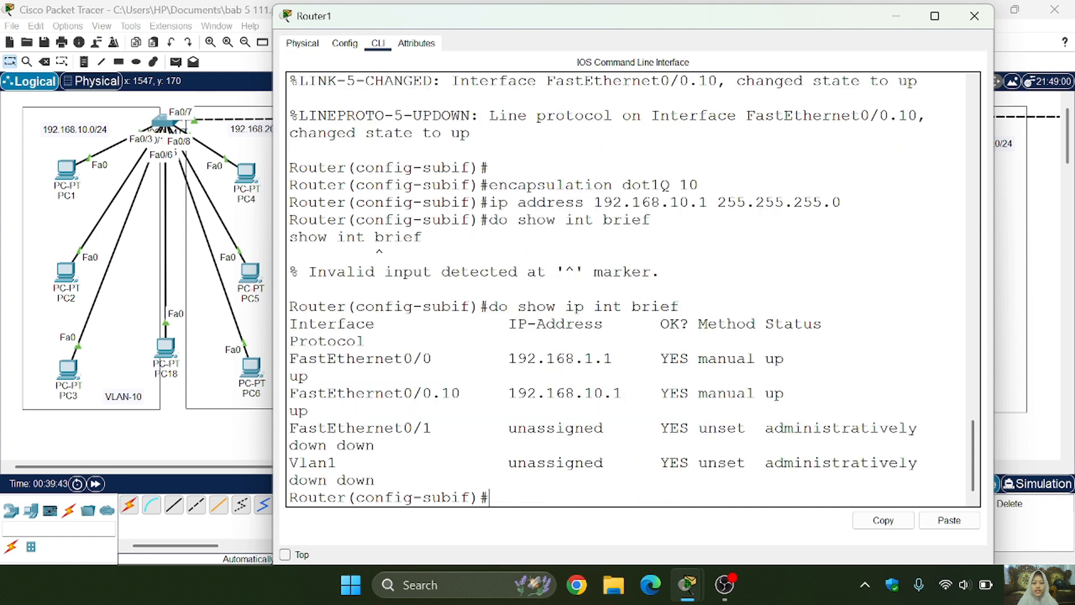
- Leave subinterface fa0/0.10 and create subinterface fa0/0.20 on Router1
type("ex")
key("Return")
type("int fa0/0.20")
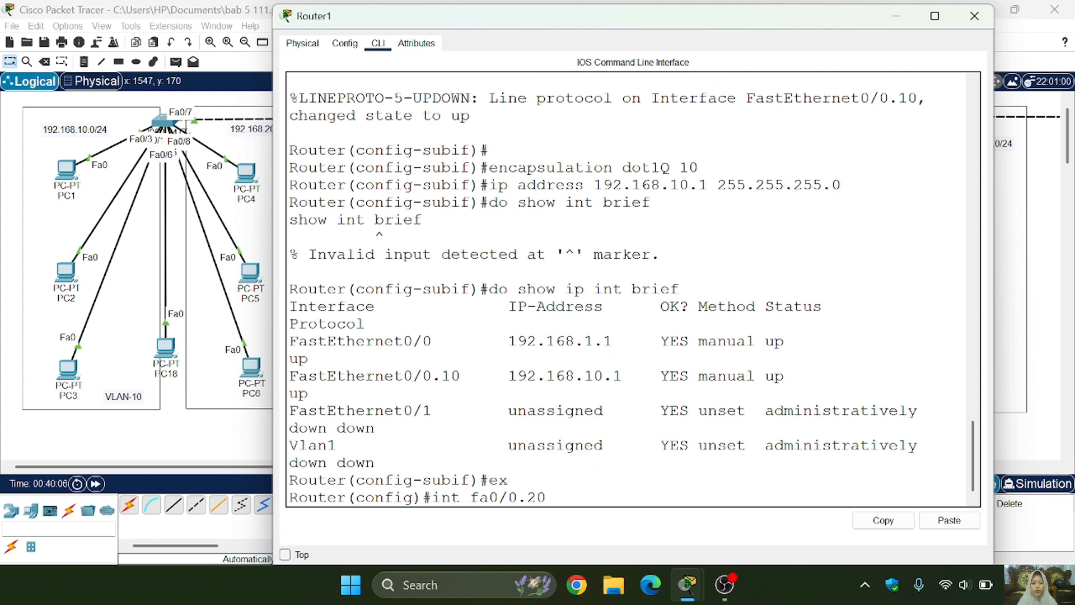
key("Return")
key("Return")
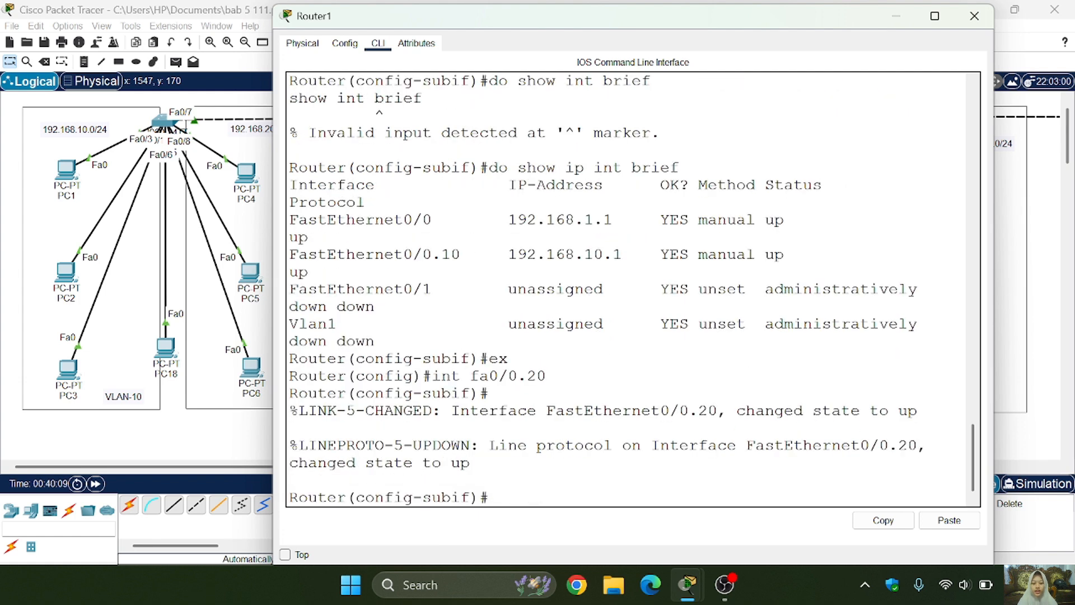
- Set the encapsulation of subinterface fa0/0.20 to dot1Q 20 by reusing the earlier encapsulation command
key("Up")
key("Up")
key("Up")
key("Up")
key("Up")
key("Up")
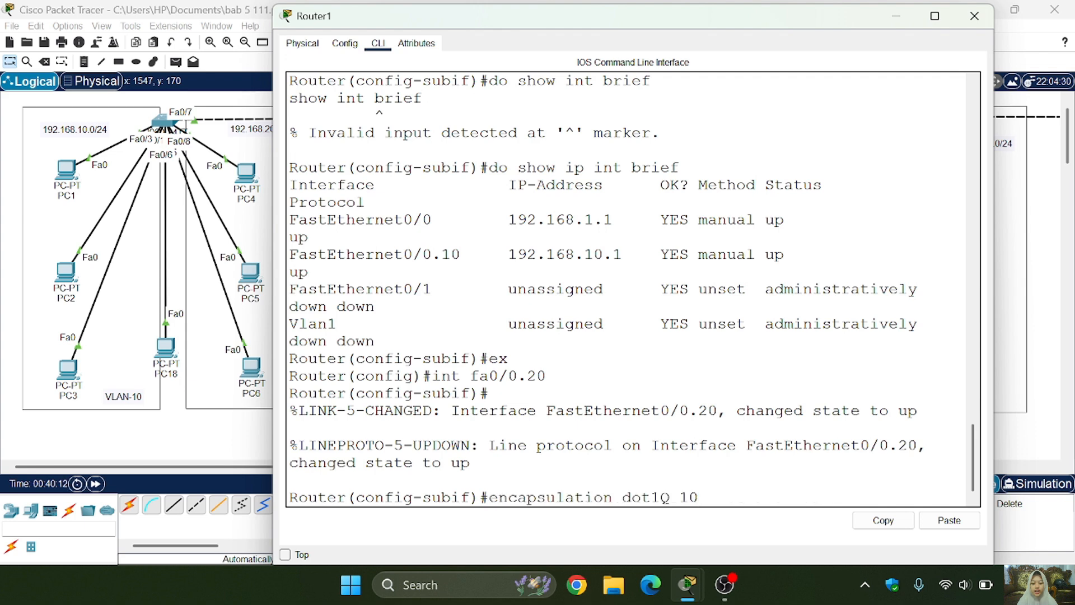
key("BackSpace")
key("BackSpace")
type("20")
key("Return")
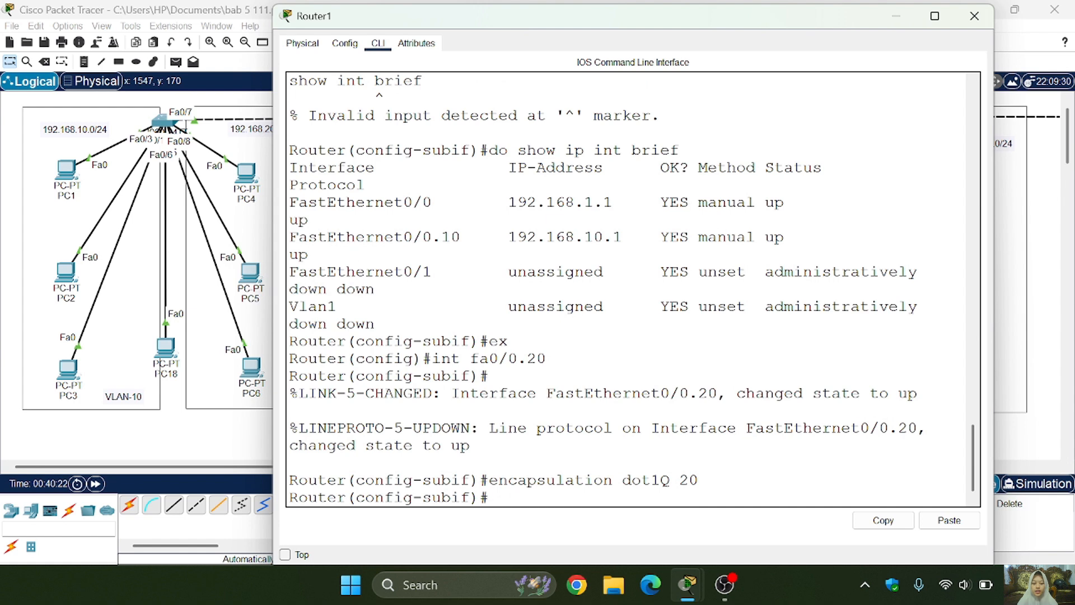
- Reuse the earlier address command to give subinterface fa0/0.20 the IP address 192.168.20.1 with mask 255.255.255.0
key("Up")
key("Up")
key("Up")
key("Up")
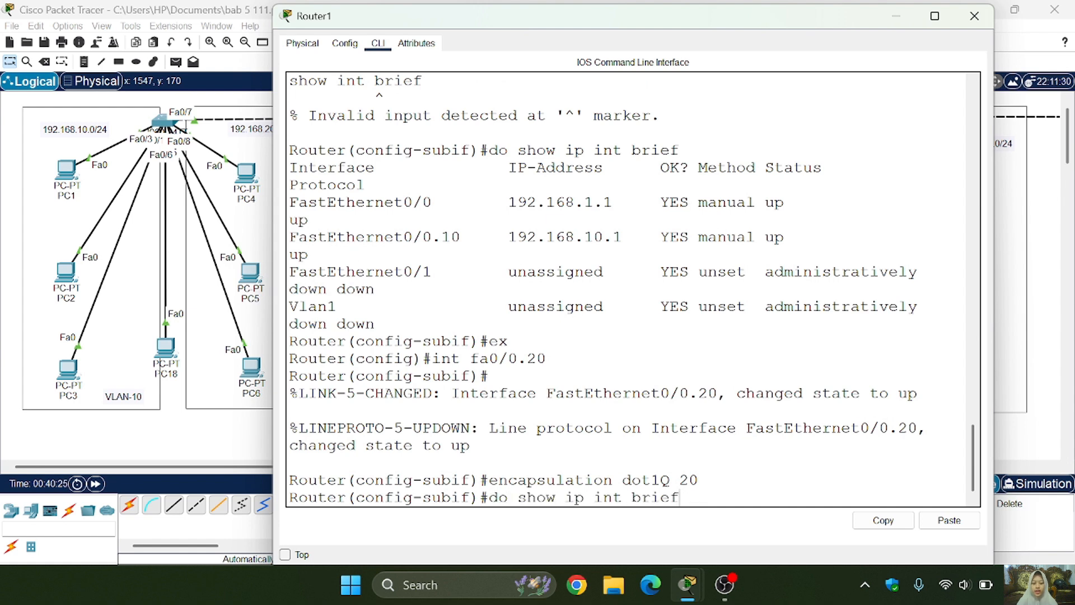
key("Up")
key("Up")
key("Left")
key("Left")
key("Left")
key("Left")
key("Left")
key("Left")
key("Left")
key("Left")
key("Left")
key("Left")
key("Left")
key("Left")
key("Left")
key("Left")
key("Left")
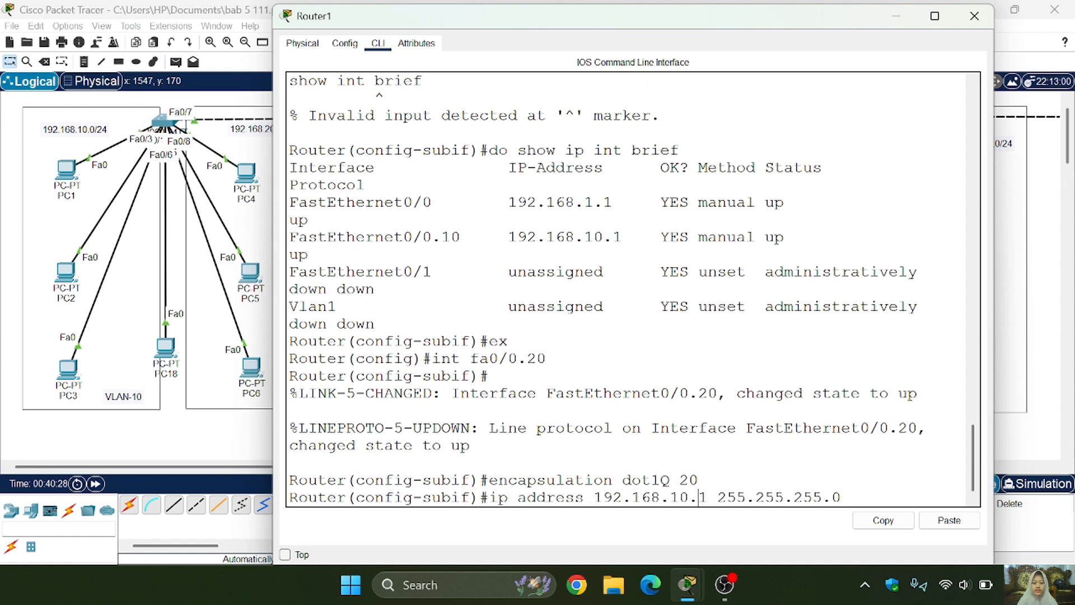
key("Left")
key("Left")
key("BackSpace")
type("2")
key("Return")
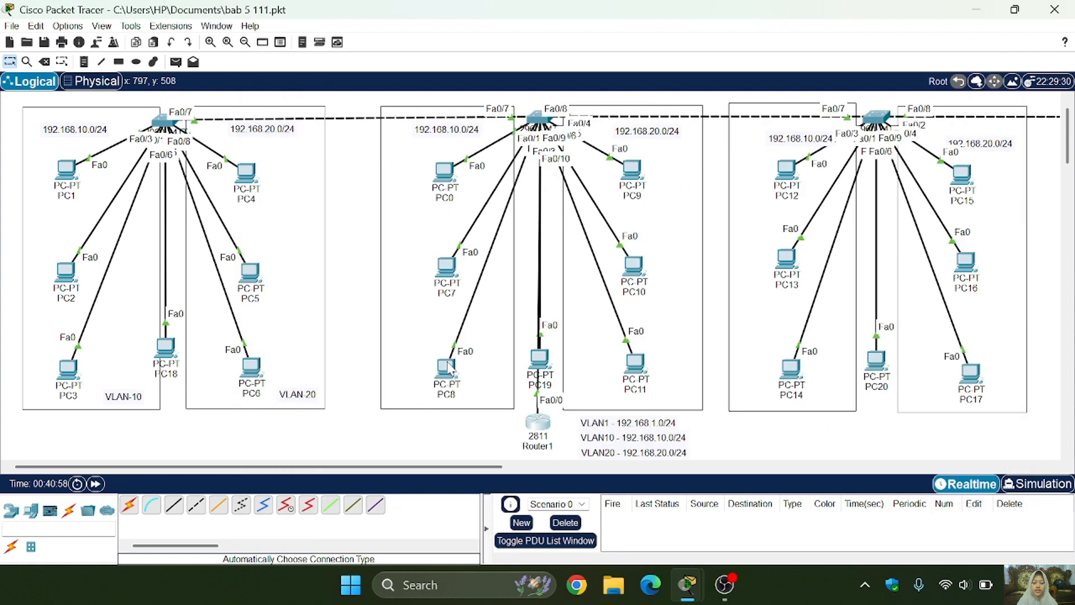
- Set PC0's IPv4 default gateway to 192.168.10.1 and close its configuration window
mouse_move(628, 380)
left_click(445, 169)
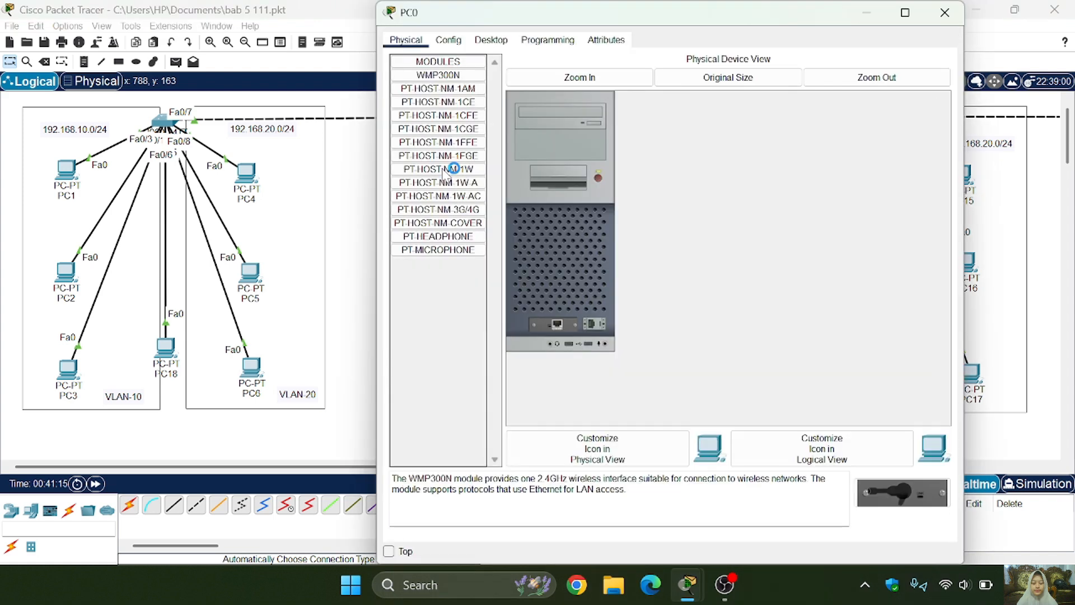
left_click(491, 40)
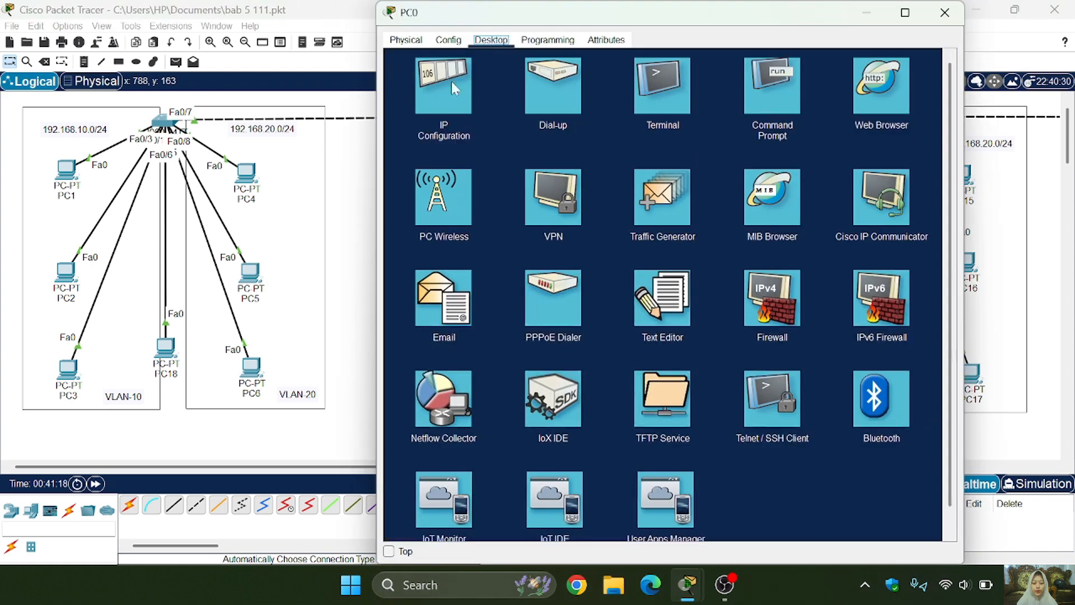
left_click(445, 86)
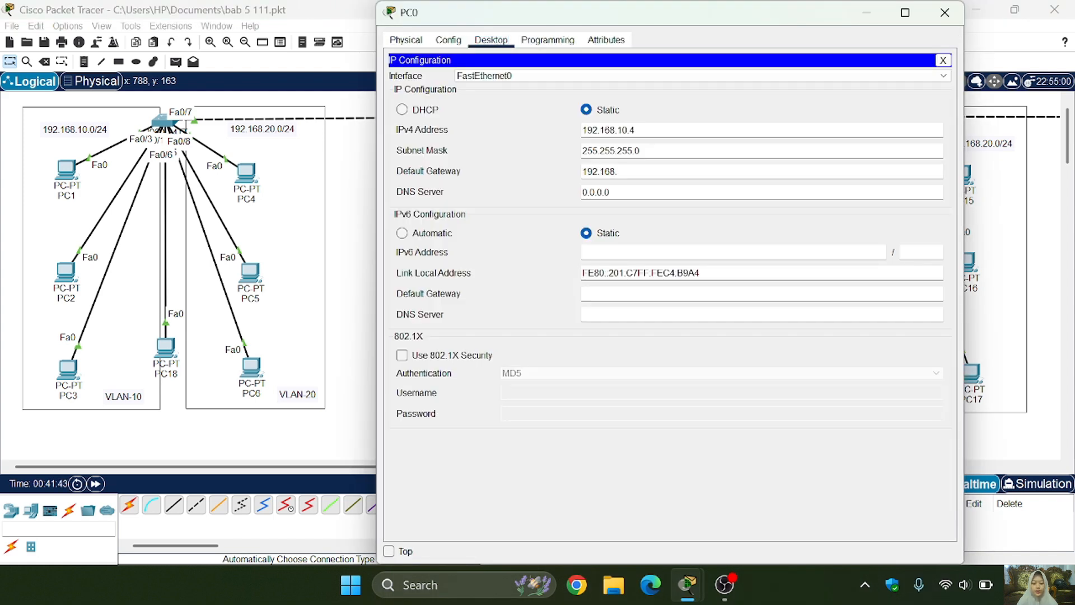
type("10.1")
key("ctrl+a")
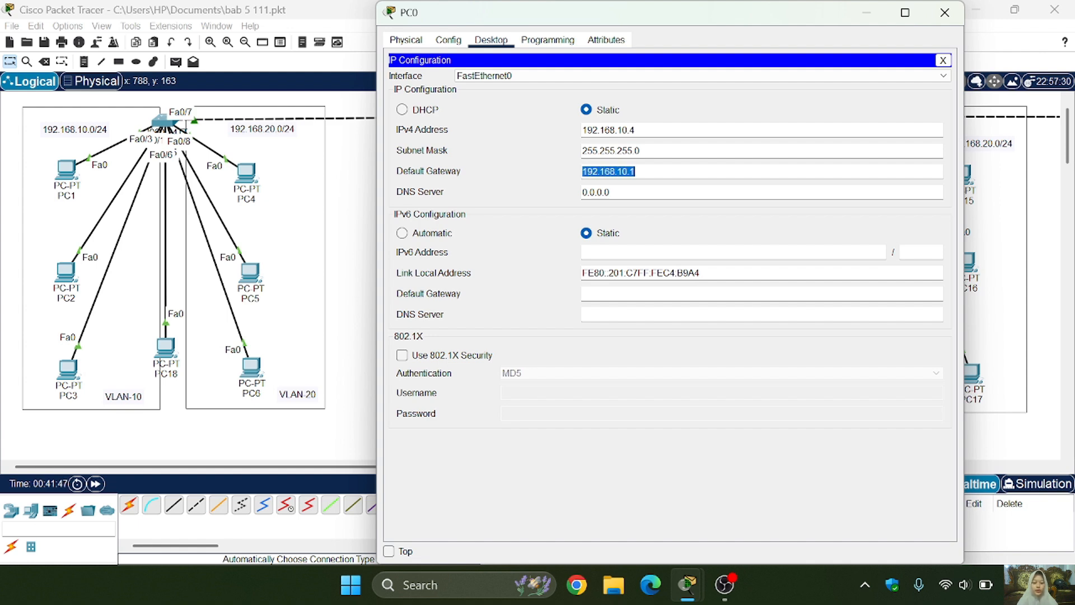
left_click(945, 12)
- Set PC7's IPv4 default gateway to 192.168.10.1 and close its configuration window
left_click(453, 272)
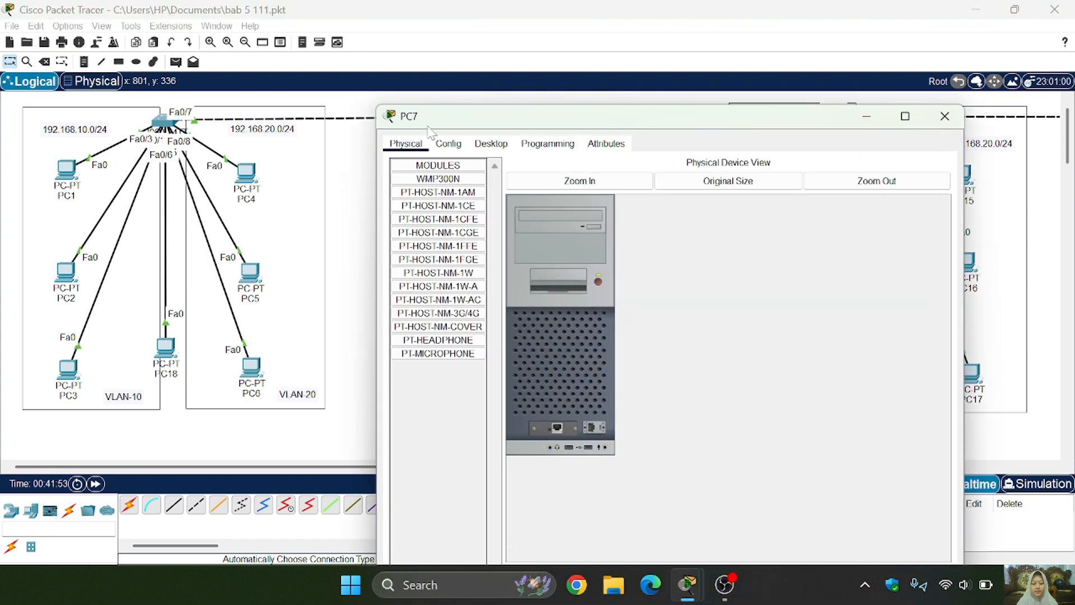
left_click(491, 144)
left_click(443, 192)
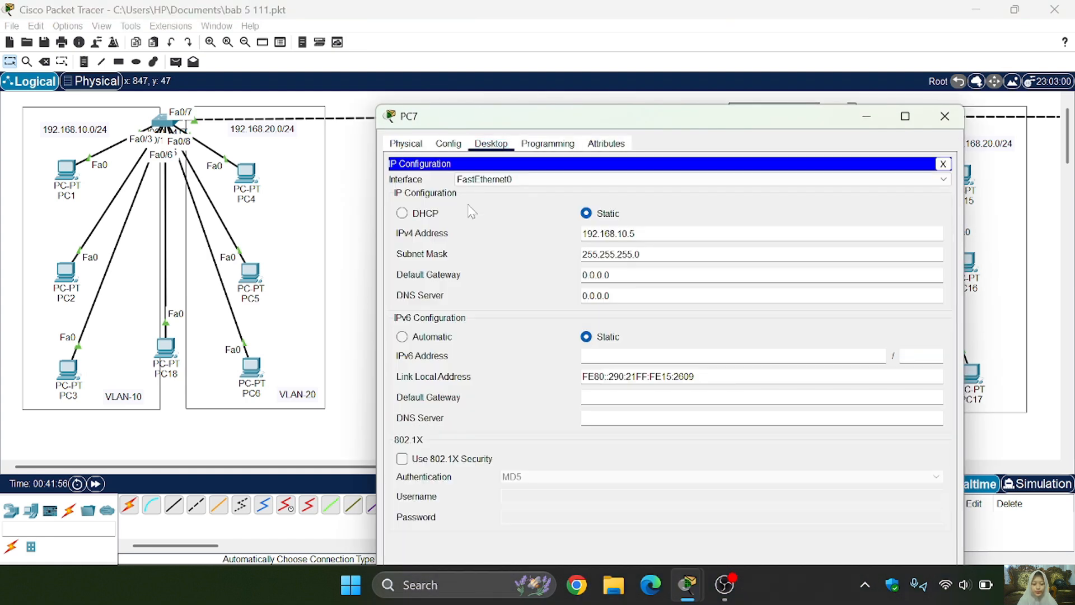
key("ctrl+a")
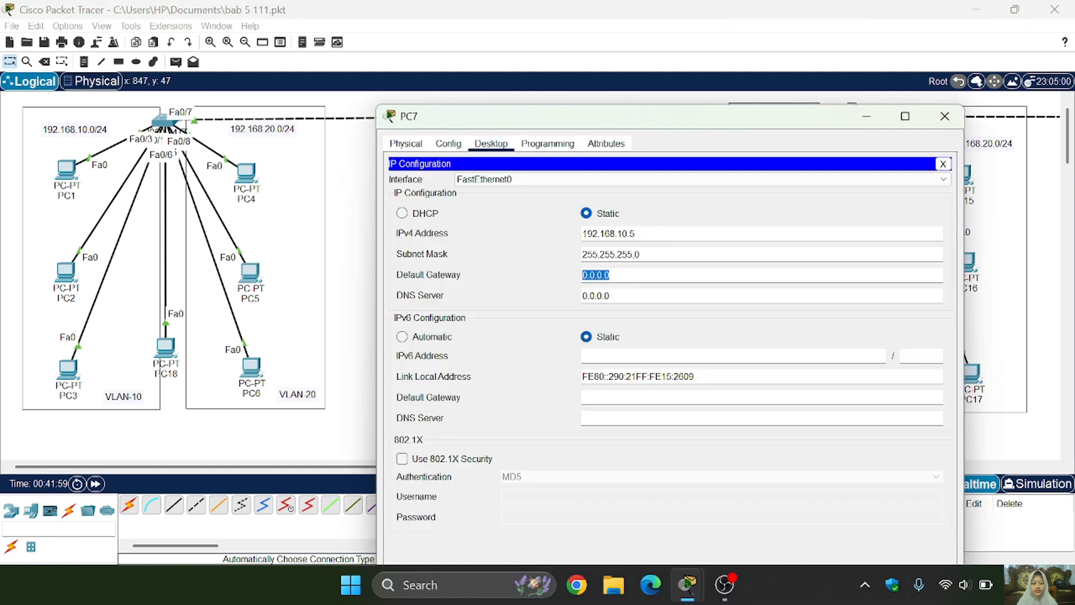
type("192.168.10.1")
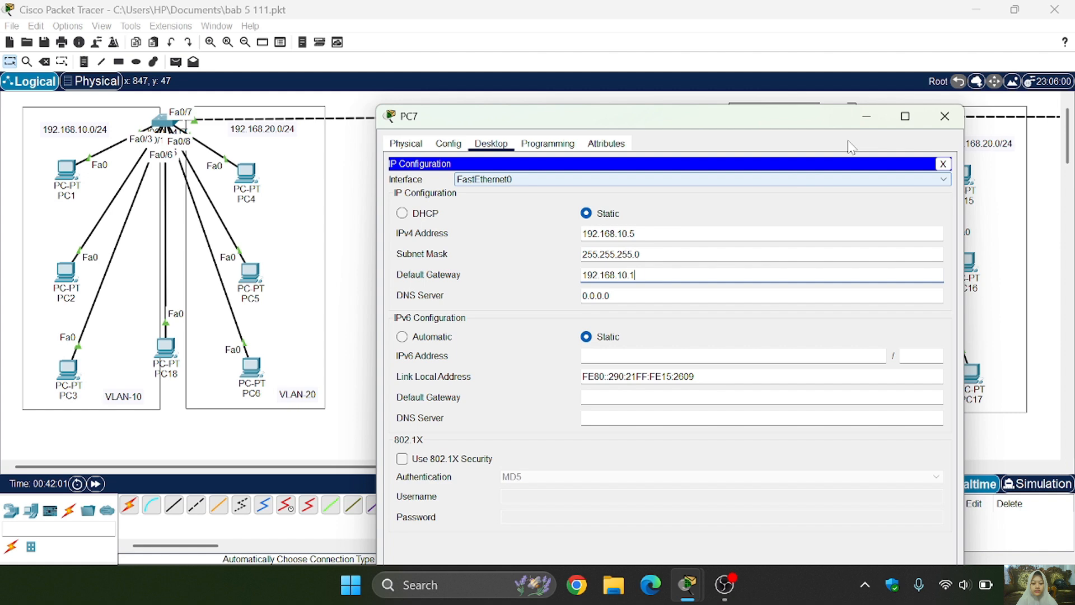
left_click(944, 116)
- Open PC8's settings, and set PC9's IPv4 default gateway to 192.168.20.1
left_click(448, 370)
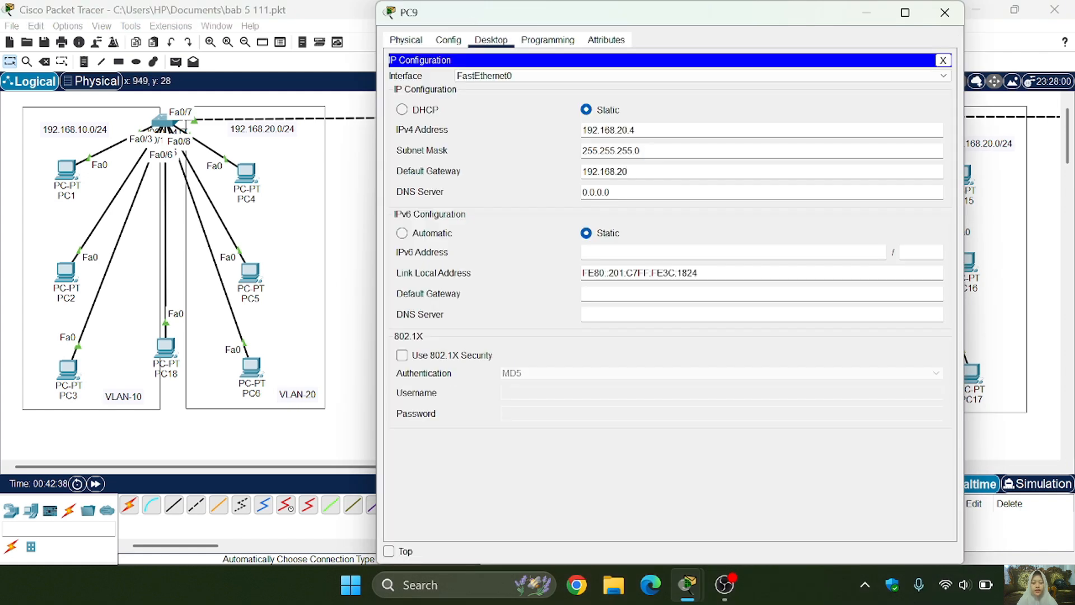
type(".1")
key("ctrl+a")
key("ctrl+c")
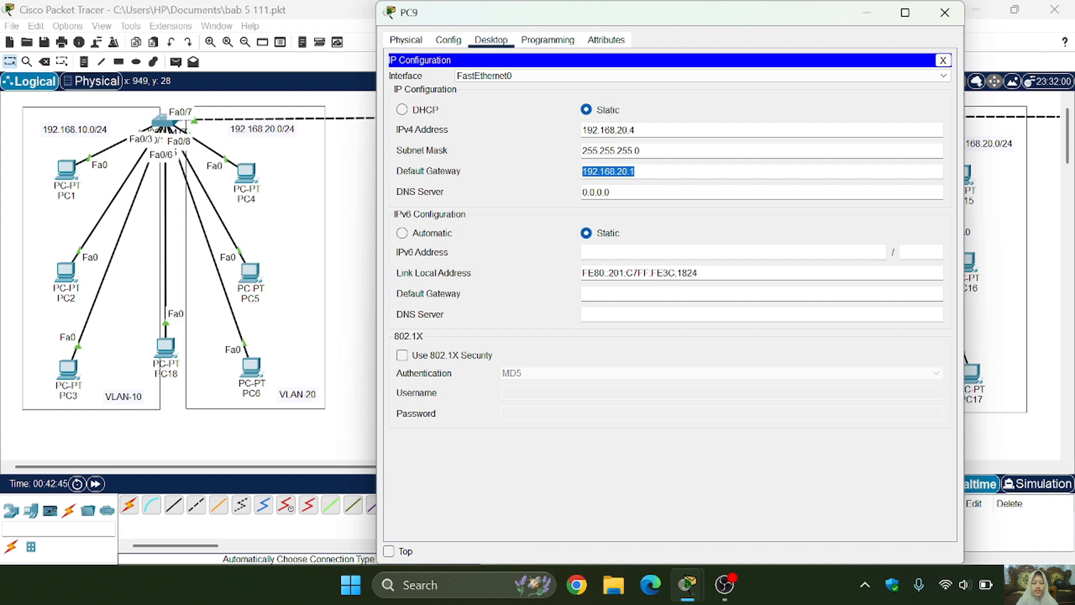
- Close PC9's window, set PC10's IPv4 default gateway to 192.168.20.1 and close its configuration window
left_click(945, 12)
left_click(634, 266)
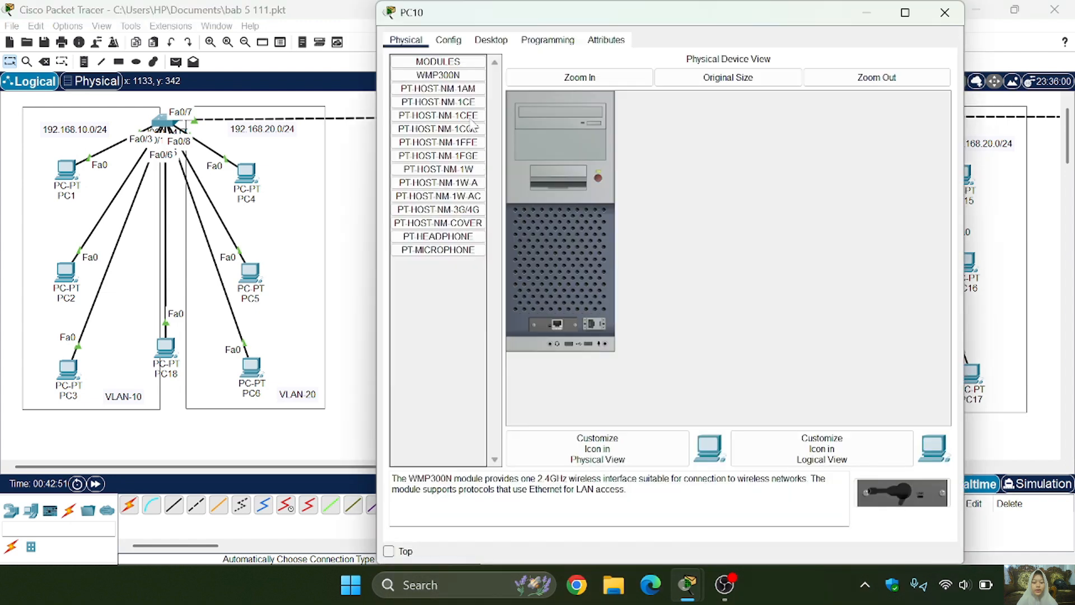
left_click(483, 40)
left_click(432, 92)
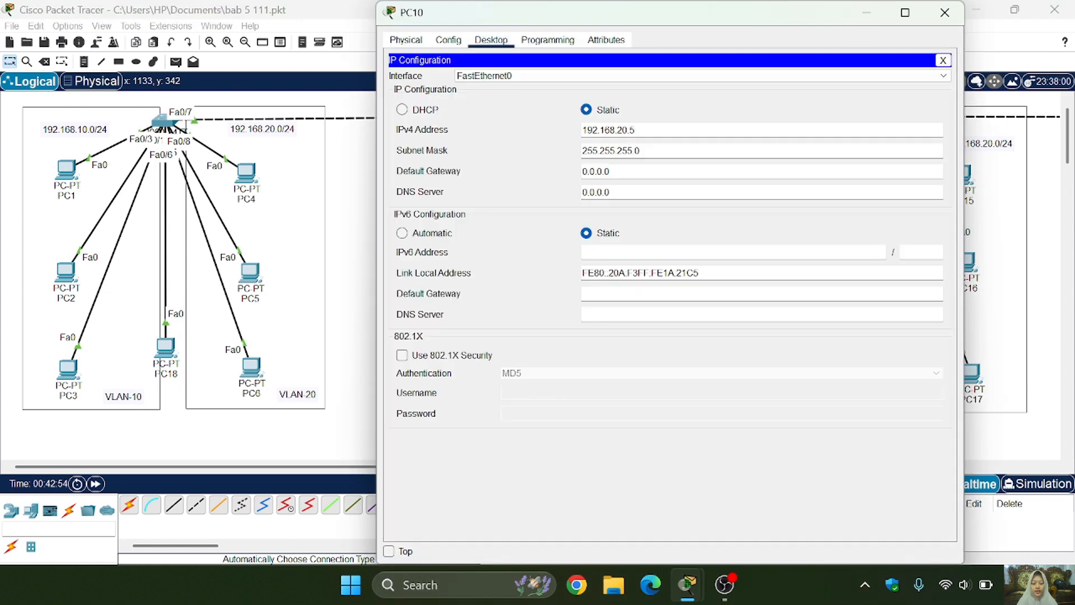
key("BackSpace")
key("BackSpace")
key("BackSpace")
key("BackSpace")
key("BackSpace")
key("BackSpace")
key("BackSpace")
type("192.168.20.1")
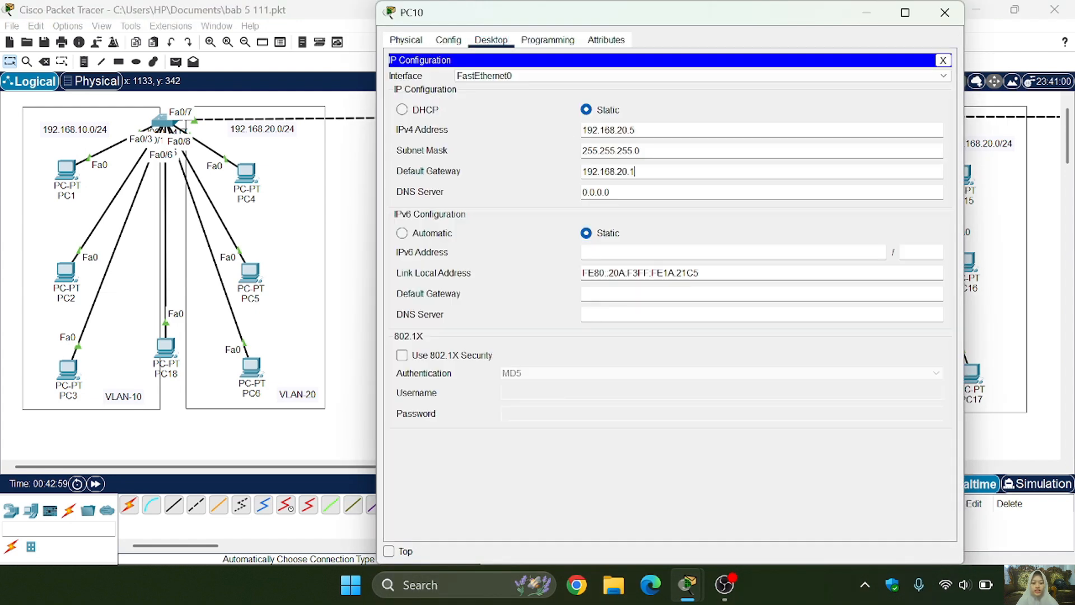
left_click(944, 12)
- Set PC11's IPv4 default gateway to 192.168.20.1 and close its configuration window
left_click(638, 363)
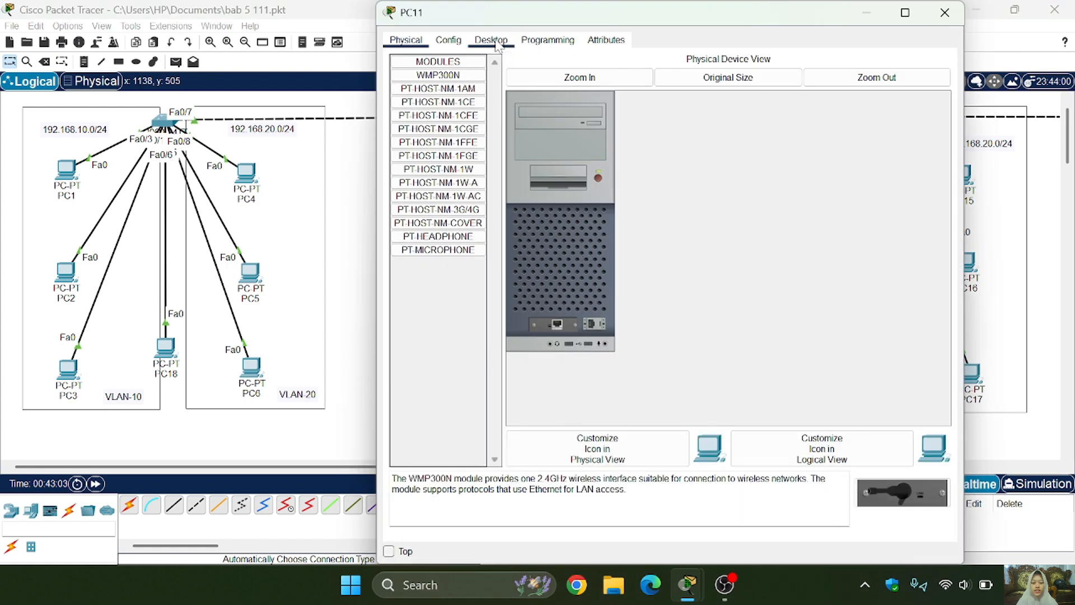
left_click(491, 41)
left_click(456, 75)
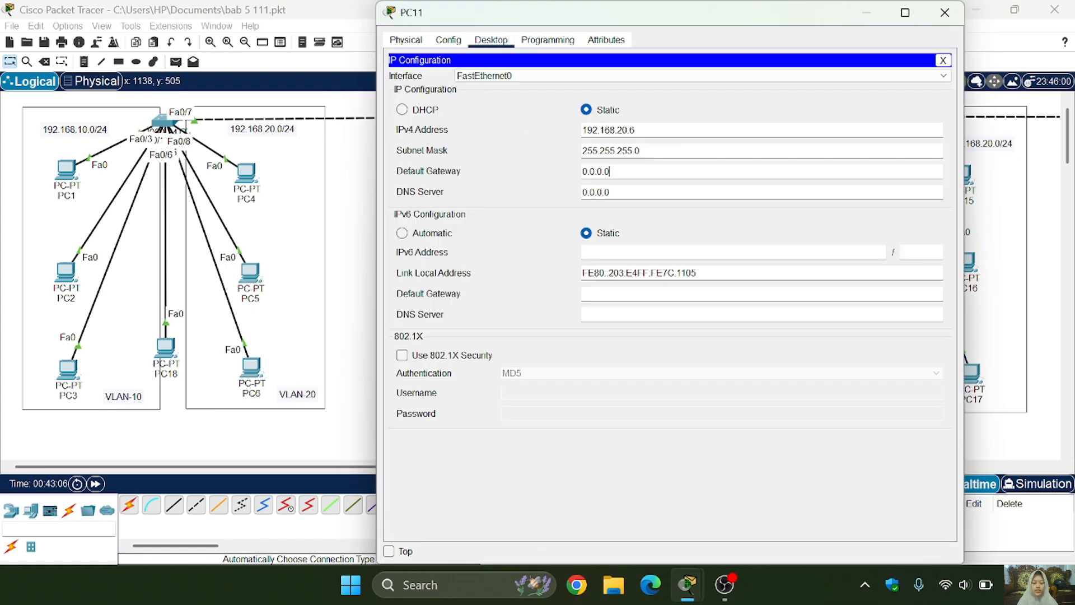
left_click_drag(610, 172, 574, 172)
key("ctrl+v")
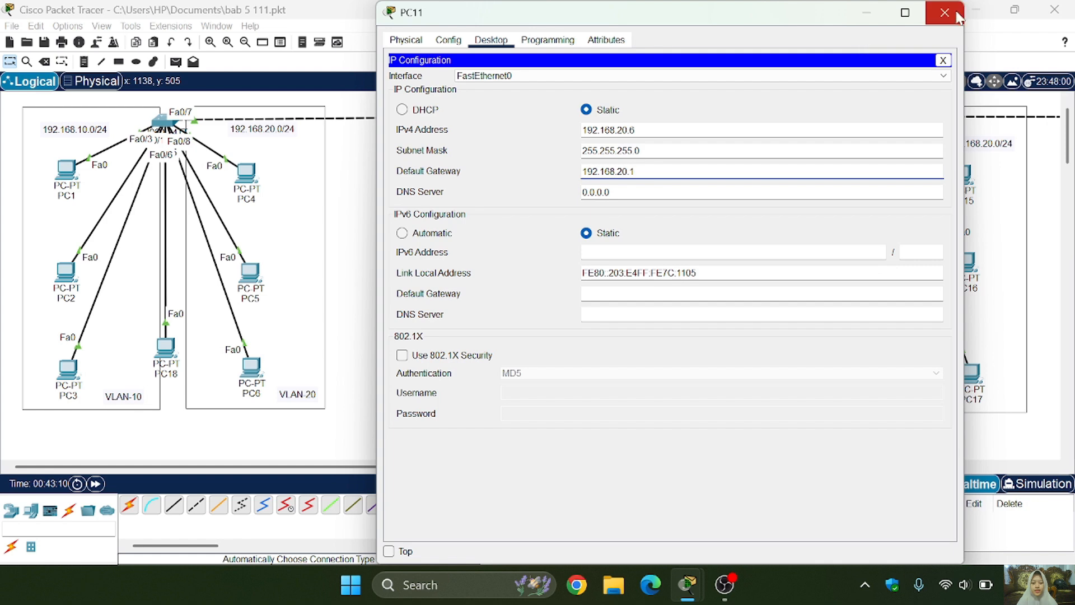
left_click(946, 13)
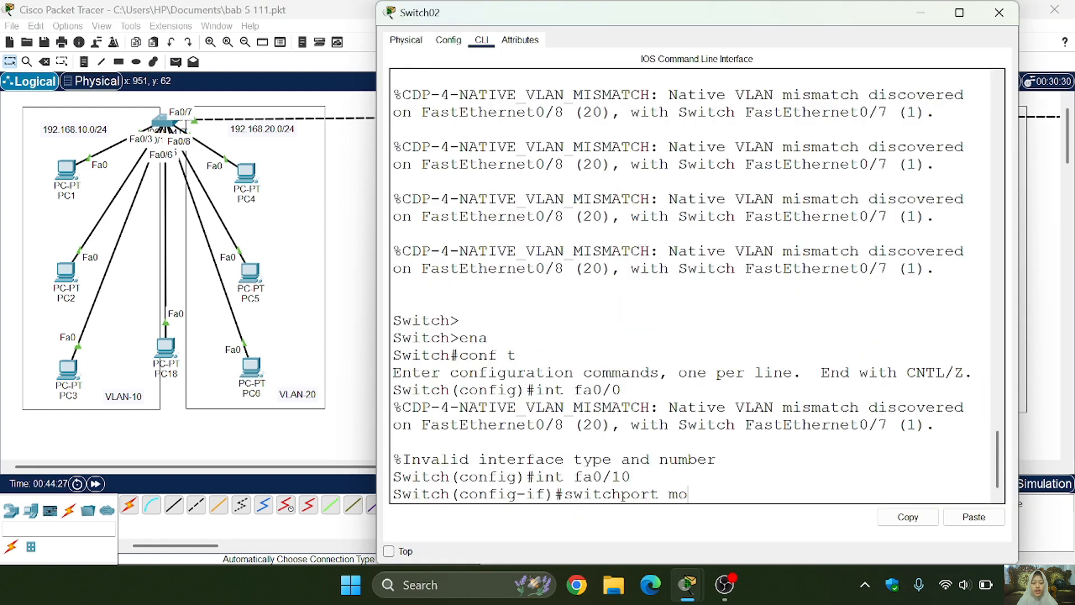
- Set interface fa0/10 on Switch02 to switchport trunk mode and close the switch's window
type("de trunj")
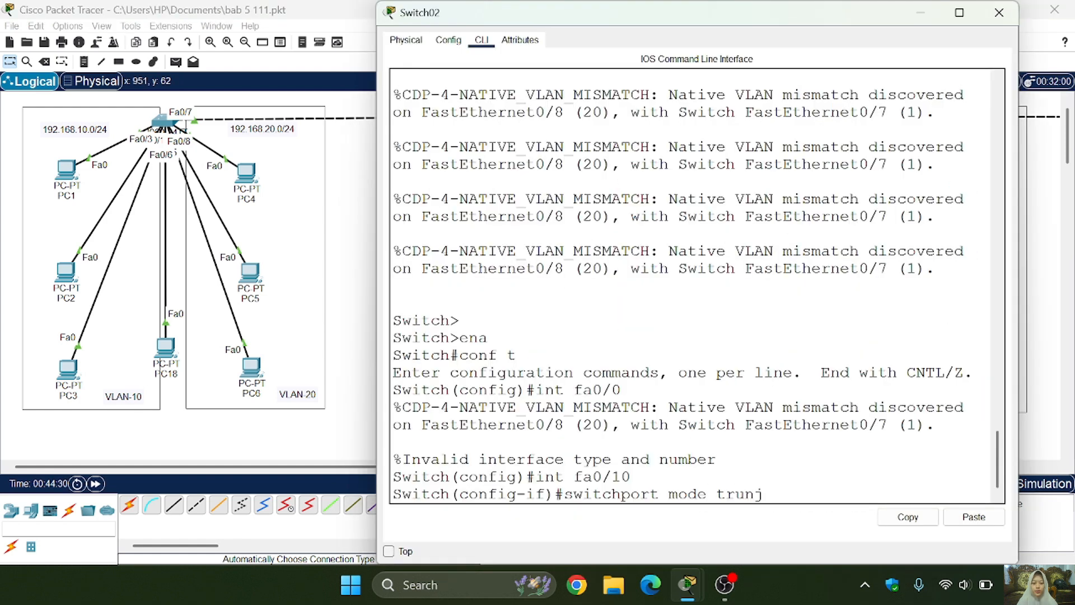
key("BackSpace")
type("k")
key("Return")
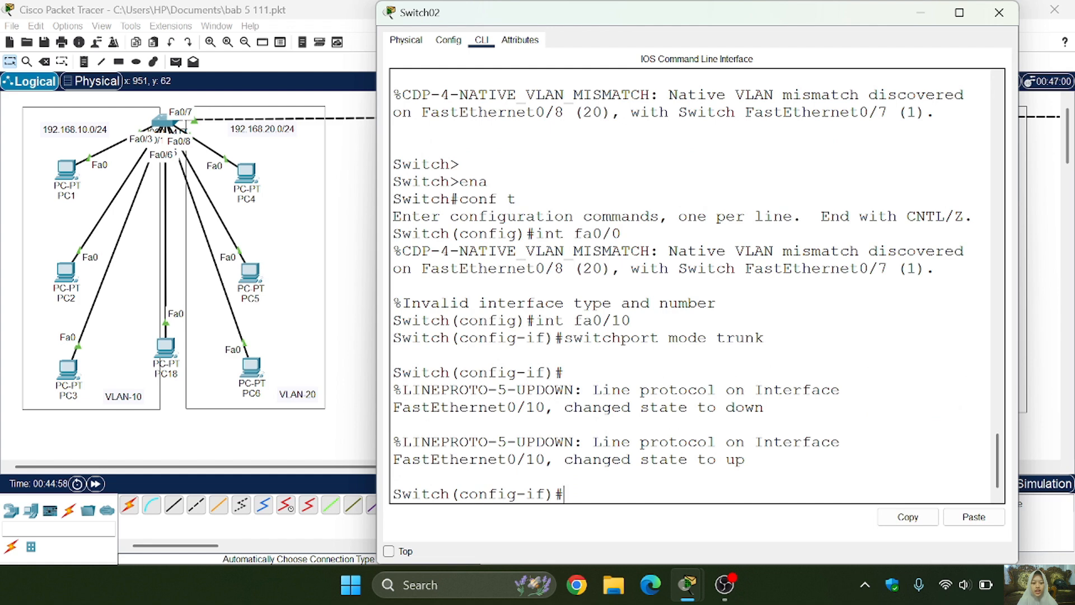
left_click(998, 12)
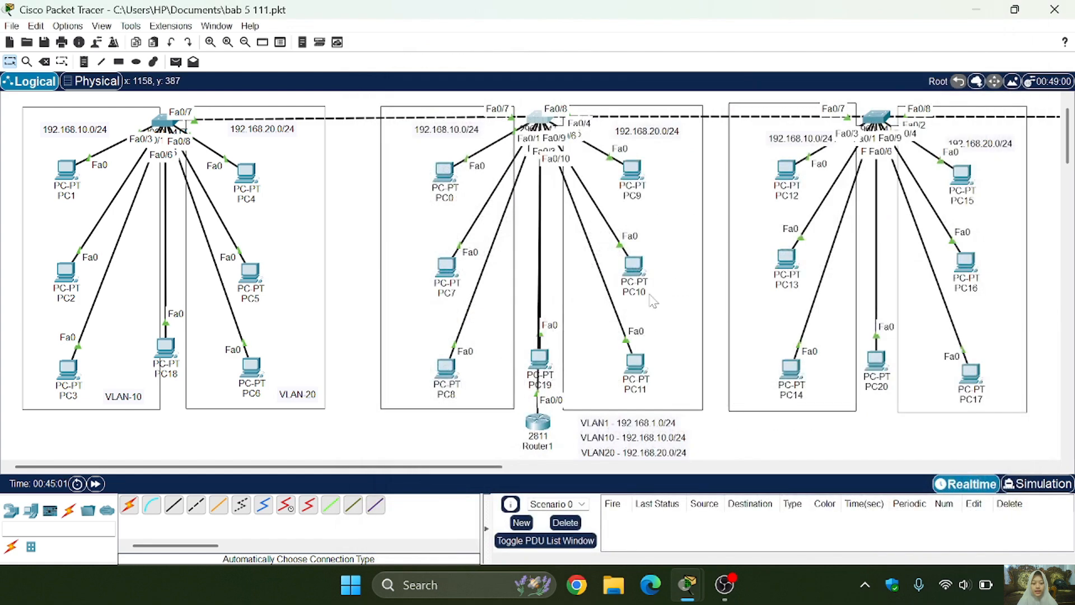
- Send a simple PDU from PC8 in VLAN 10 to PC9 in VLAN 20 to test inter-VLAN connectivity
left_click(175, 62)
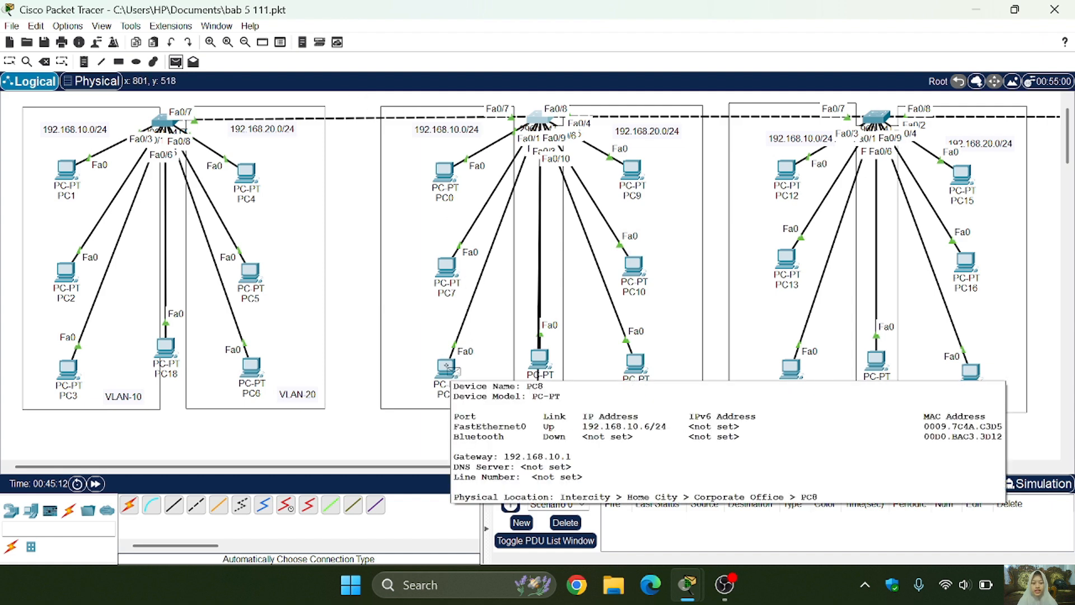
left_click(448, 367)
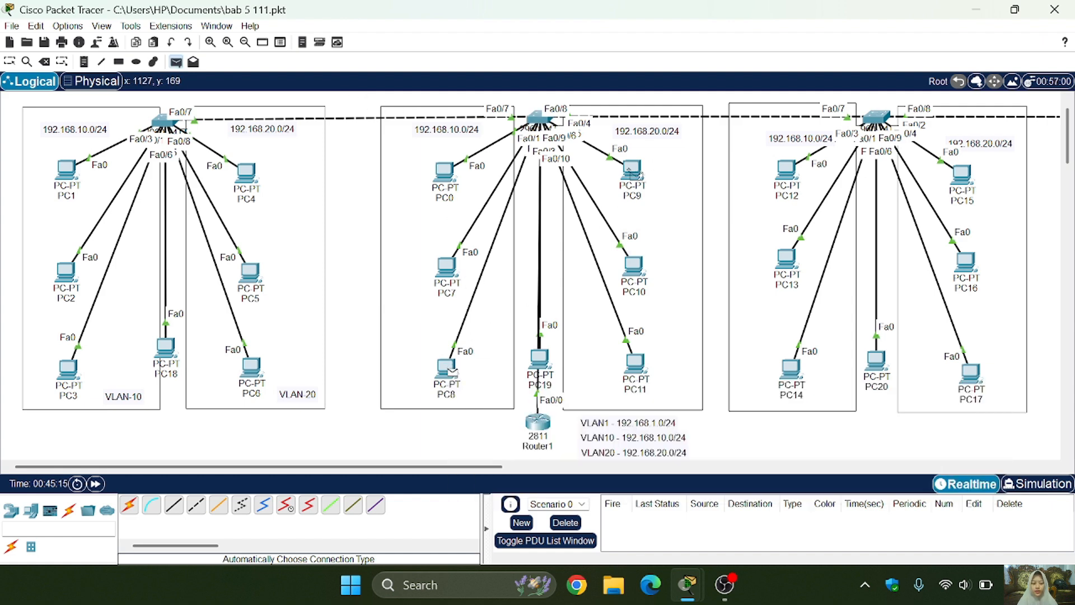
left_click(633, 175)
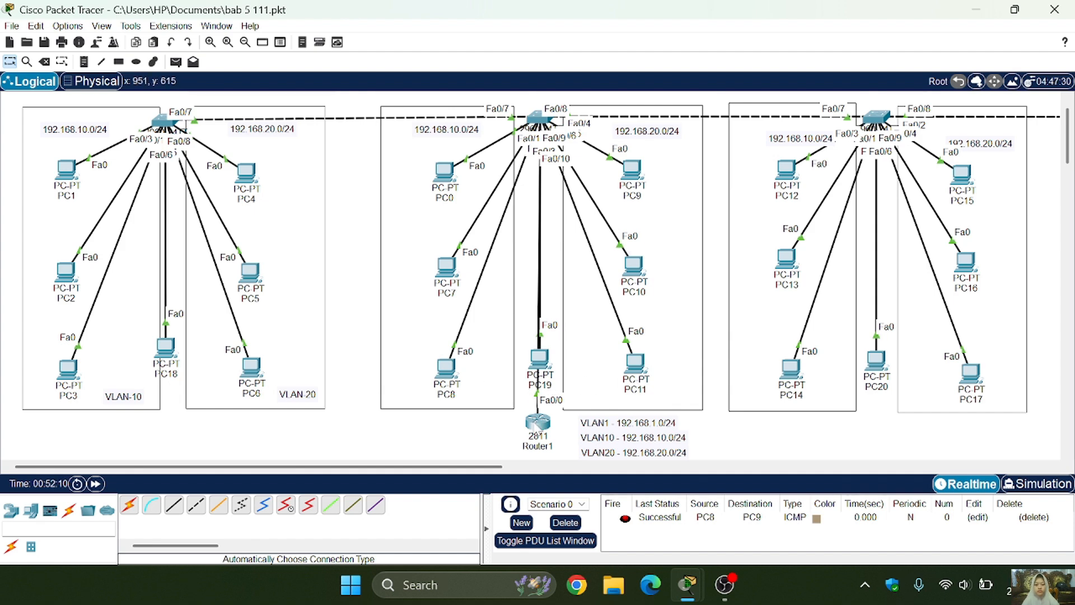
- Open Router1's command line and create a DHCP pool named vlan10 in global configuration mode
mouse_move(537, 424)
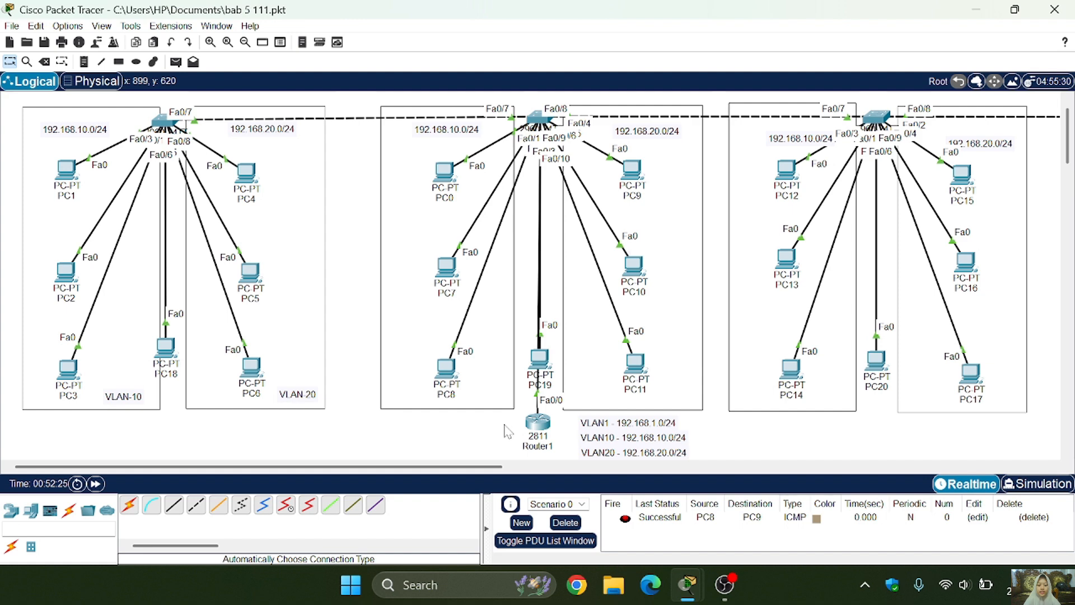
left_click(538, 424)
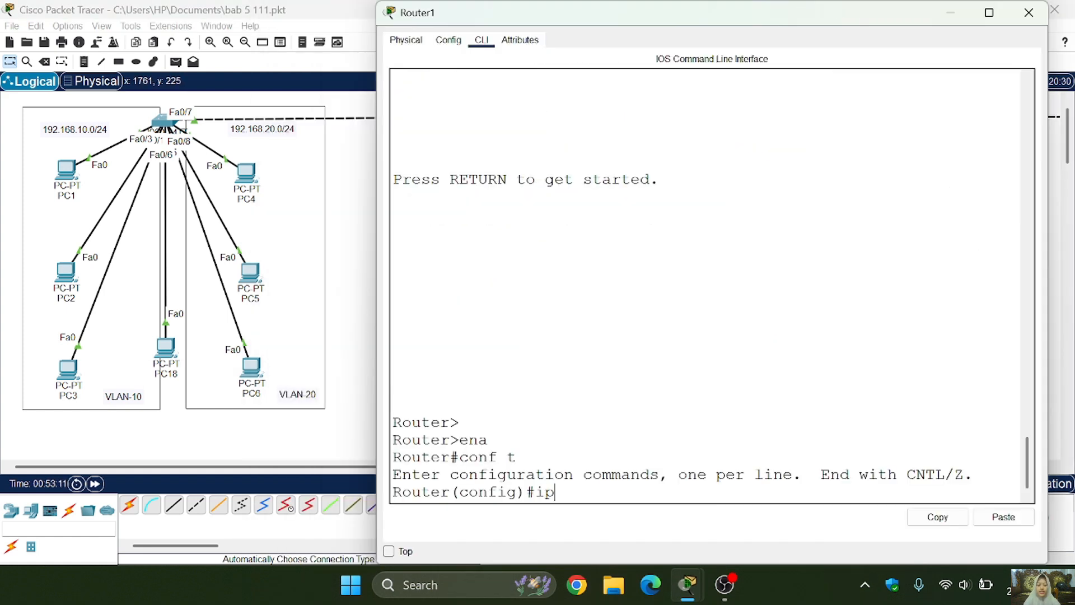
type("dhc")
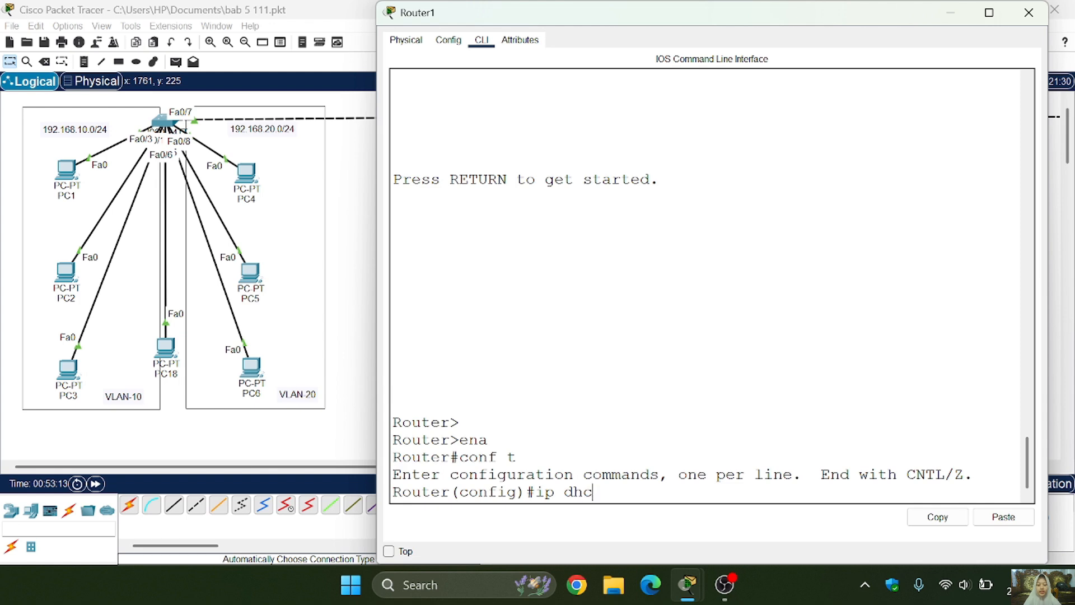
type("p pool vlan")
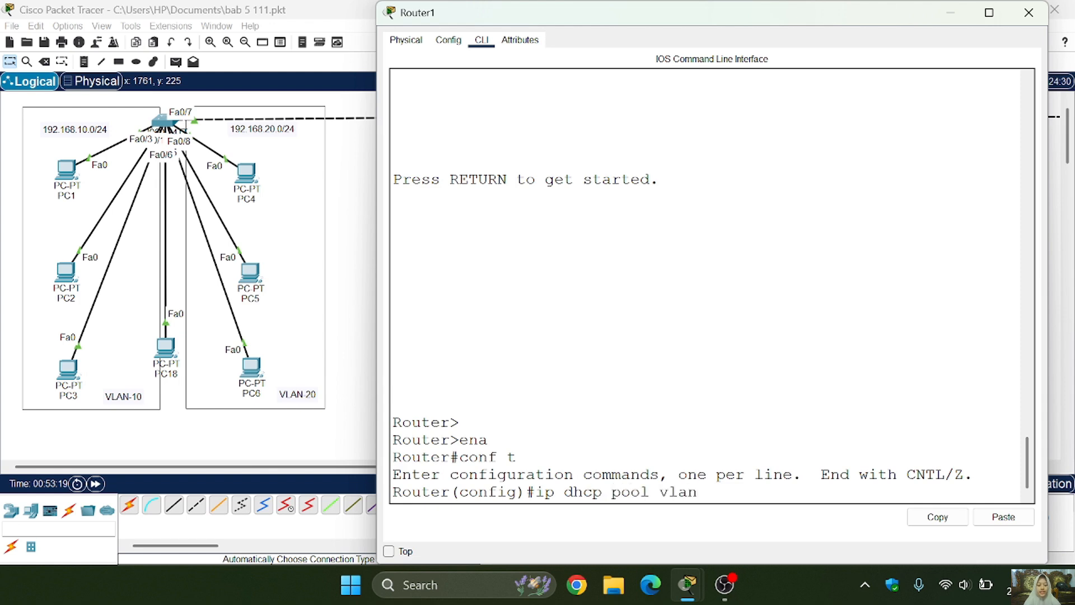
type("10")
key("Return")
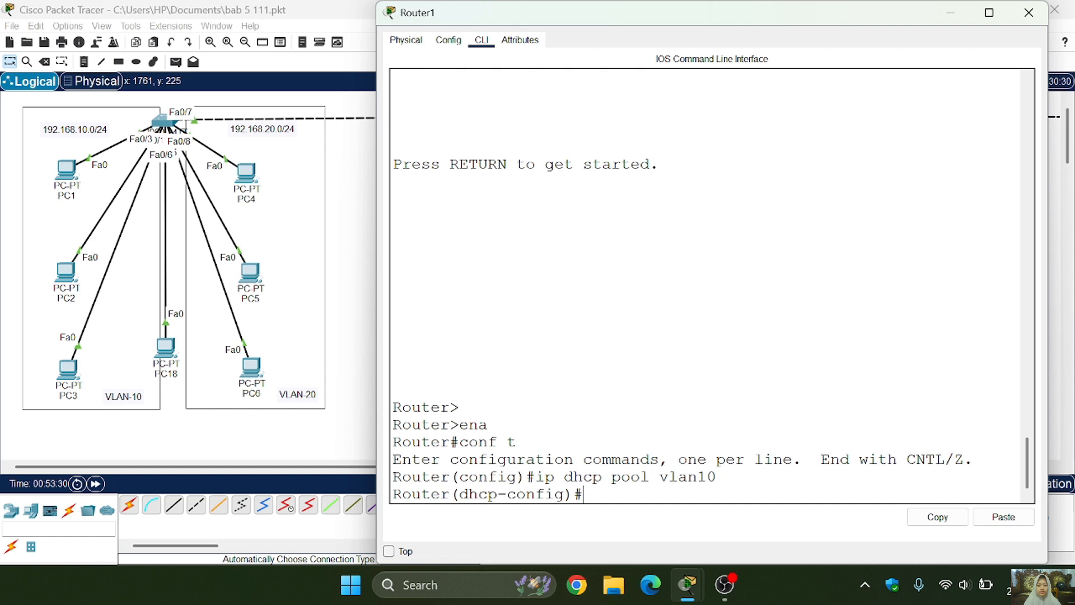
- Assign network 192.168.10.0 with mask 255.255.255.0 to the vlan10 DHCP pool
type("network 192.168")
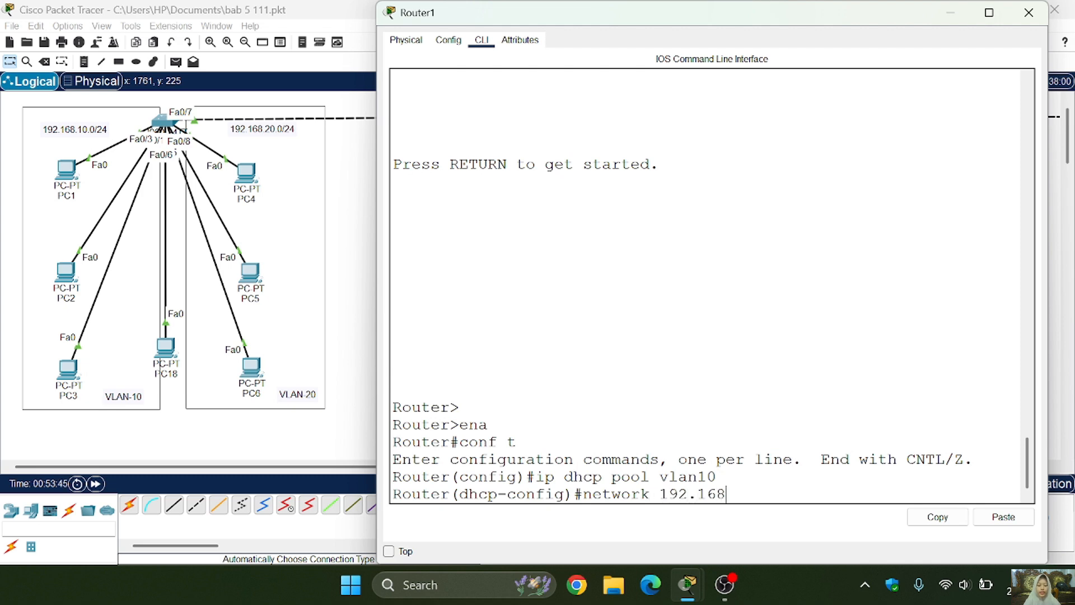
type(".10.0 255.255.255.0")
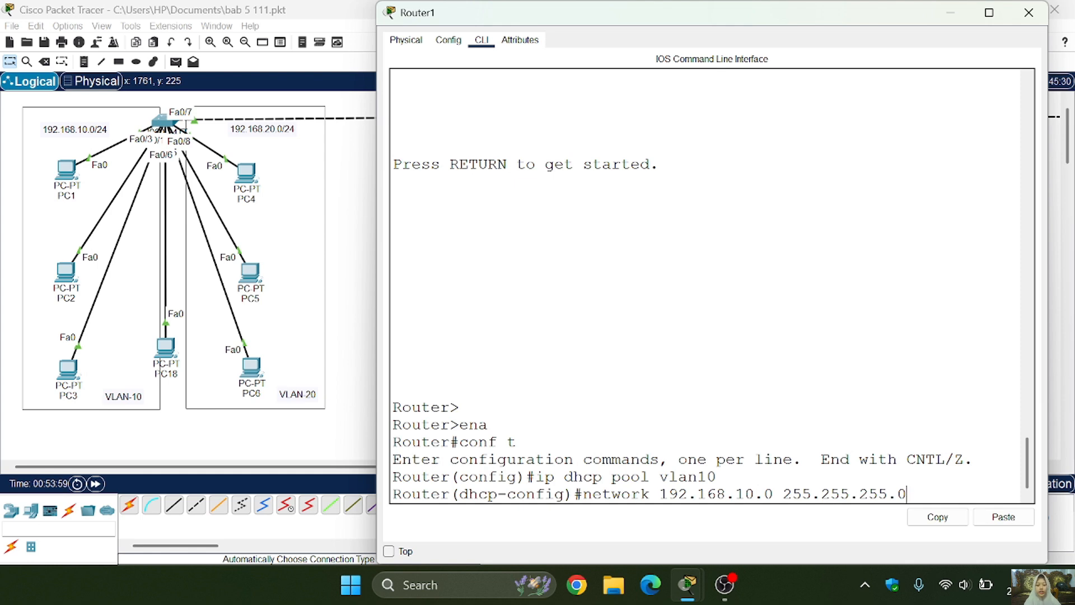
key("Return")
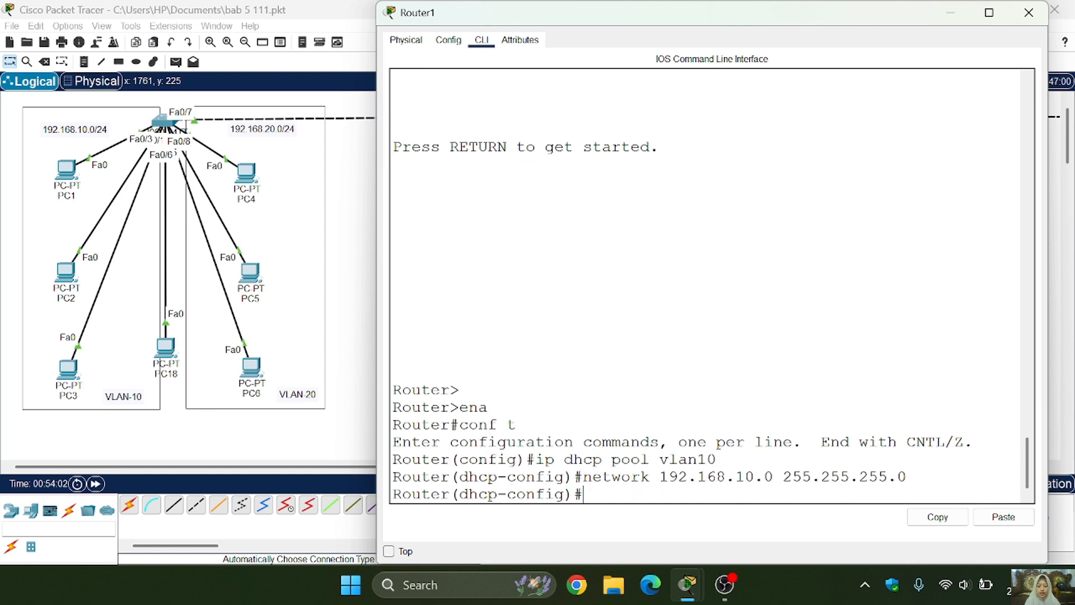
- Set the vlan10 pool's default router to 192.168.10.1, correcting the misspelled command to default-route
type("defauld")
key("BackSpace")
type("-route 192.168.10.1")
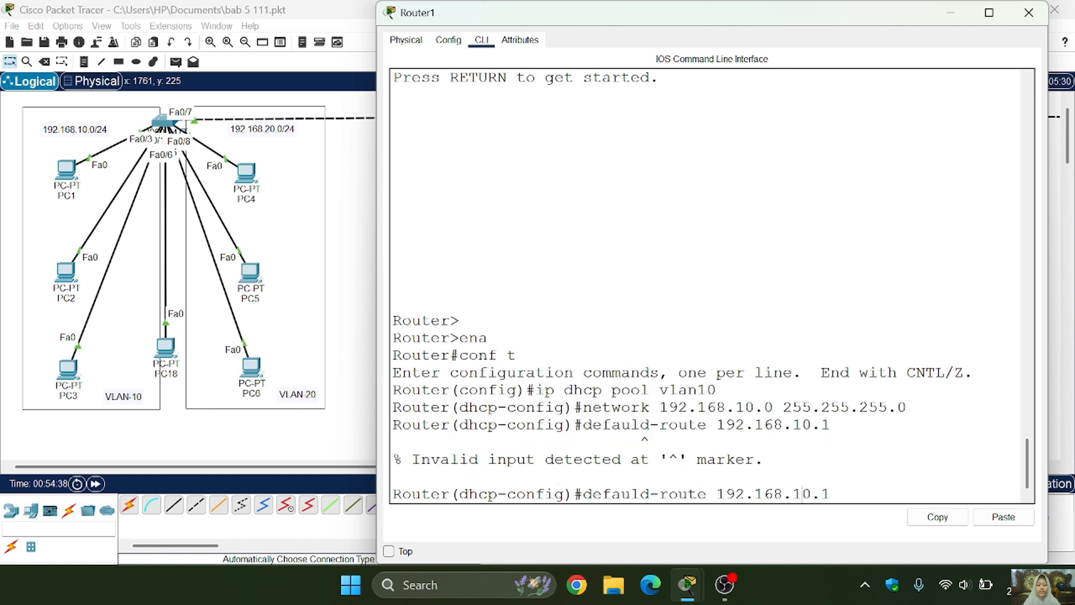
key("Left")
key("Left")
key("Left")
key("Left")
key("Left")
key("BackSpace")
type("t")
key("Return")
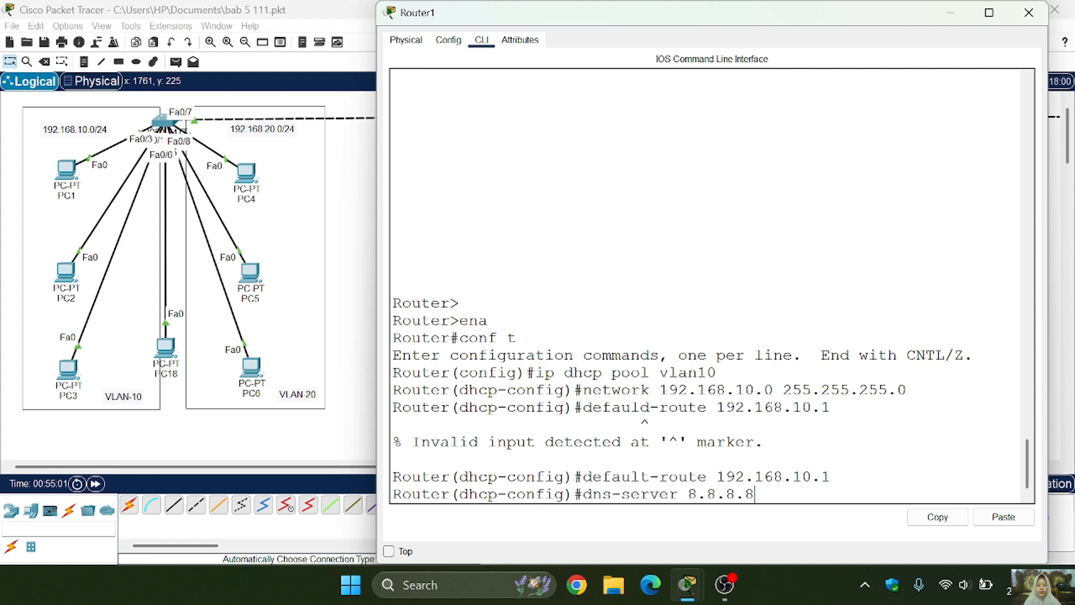
- Set the vlan10 pool's DNS server to 8.8.8.8 and return to global configuration mode
key("Return")
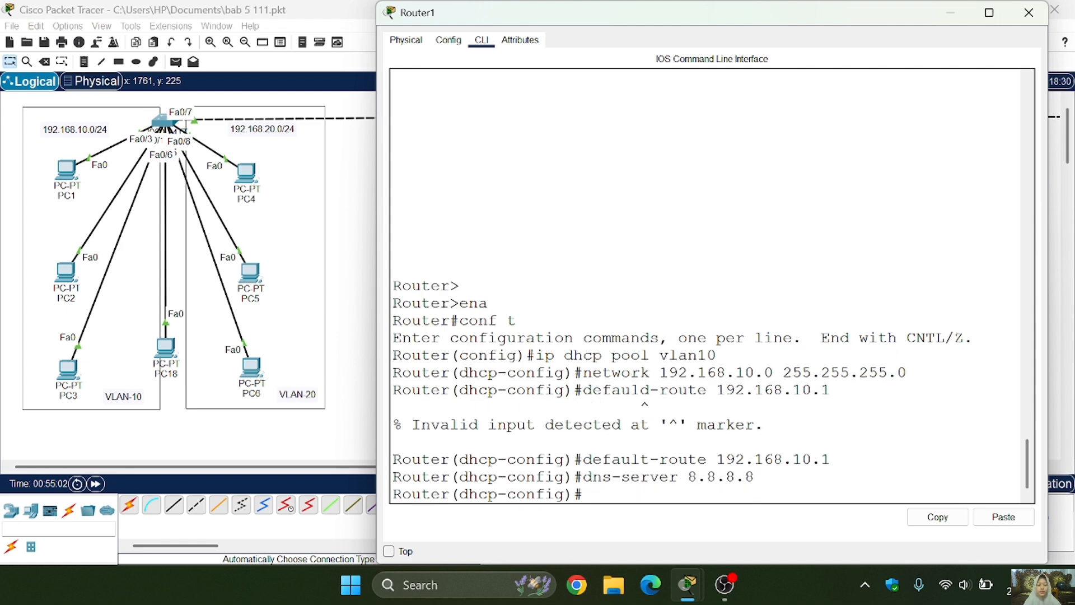
type("ex")
key("Return")
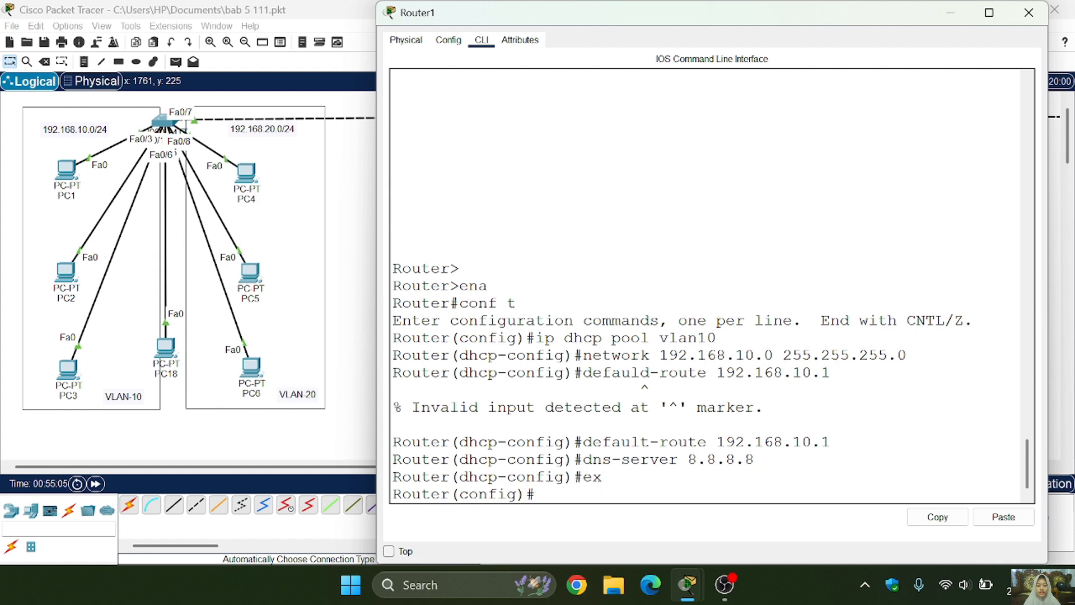
- Reuse the earlier pool command to create a DHCP pool named vlan20
key("Up")
key("Up")
key("Up")
key("Up")
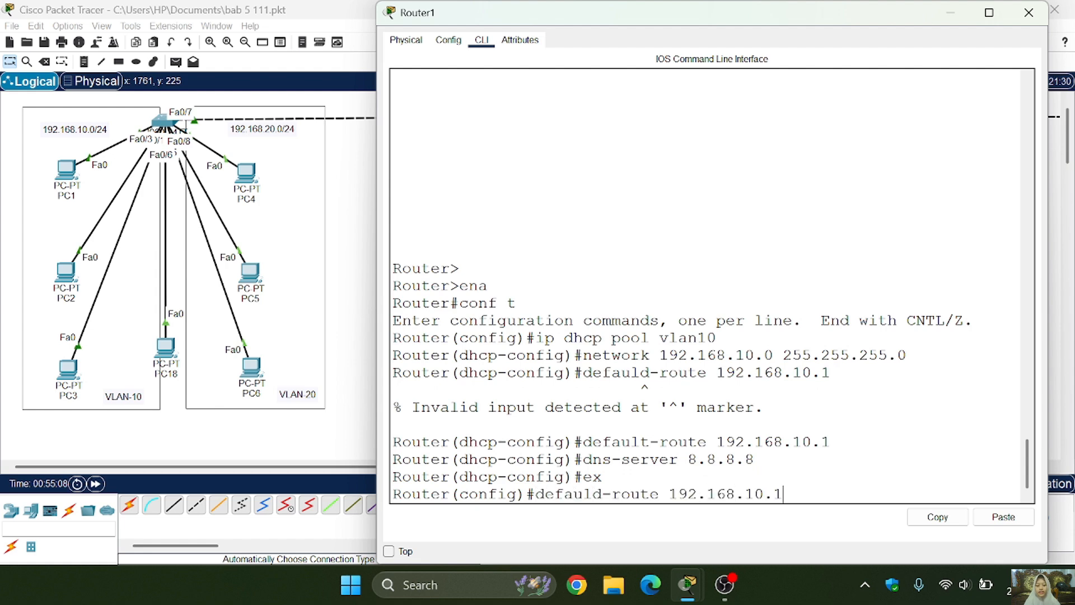
key("Up")
key("Up")
key("BackSpace")
key("BackSpace")
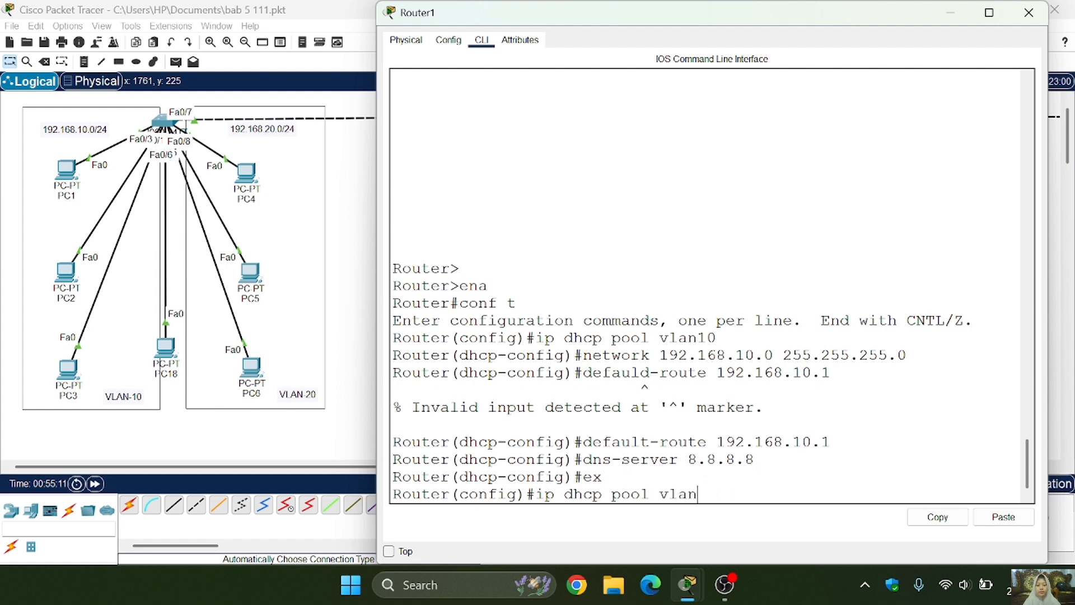
type("20")
key("Return")
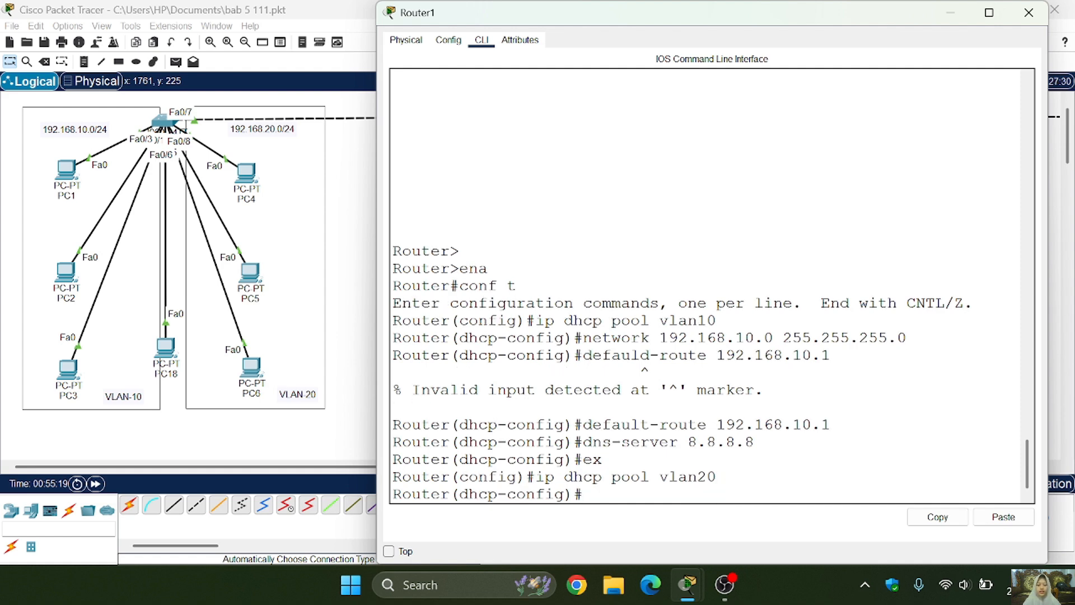
- Reuse the earlier network command to assign 192.168.20.0 with mask 255.255.255.0 to the vlan20 pool
key("Up")
key("Up")
key("Up")
key("Up")
key("Up")
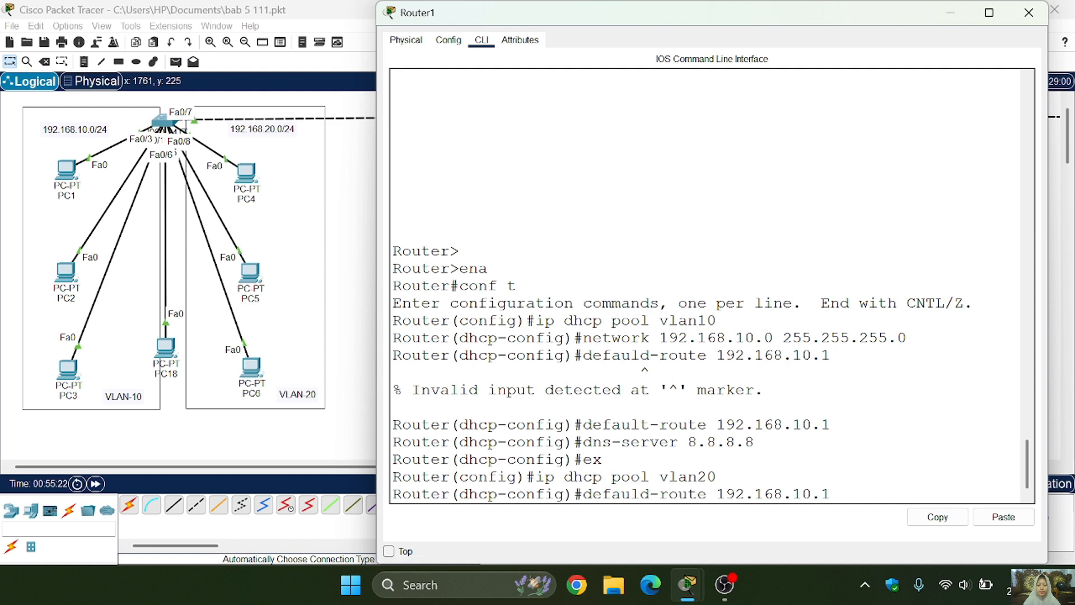
key("Up")
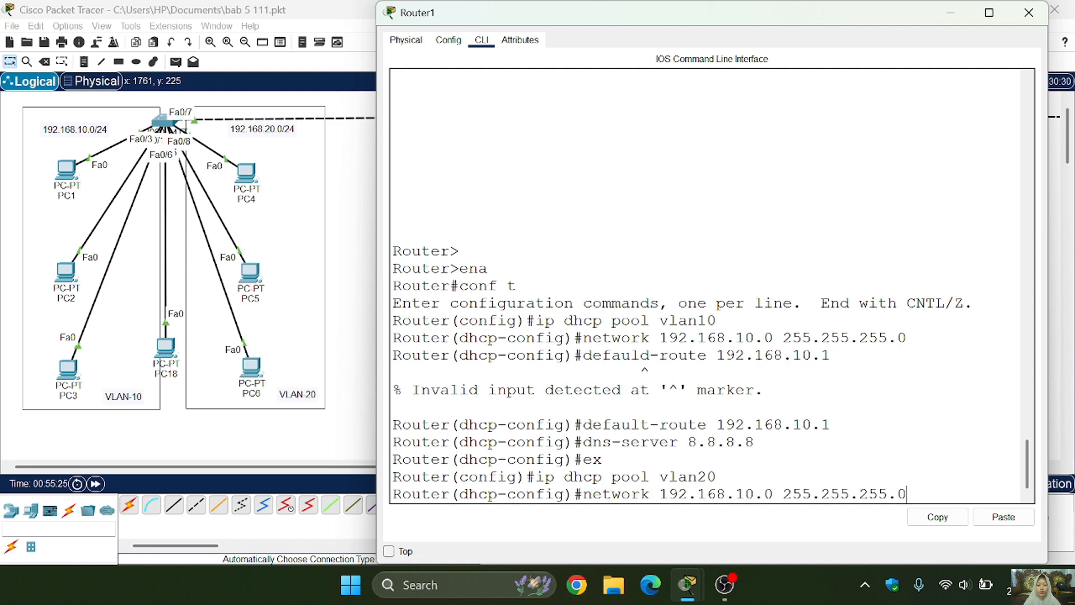
key("Left")
key("Left")
key("Left")
key("Left")
key("Left")
key("Left")
key("Left")
key("Left")
key("Left")
key("Left")
key("Left")
key("Left")
key("Left")
key("Left")
key("Left")
key("Left")
key("Left")
key("BackSpace")
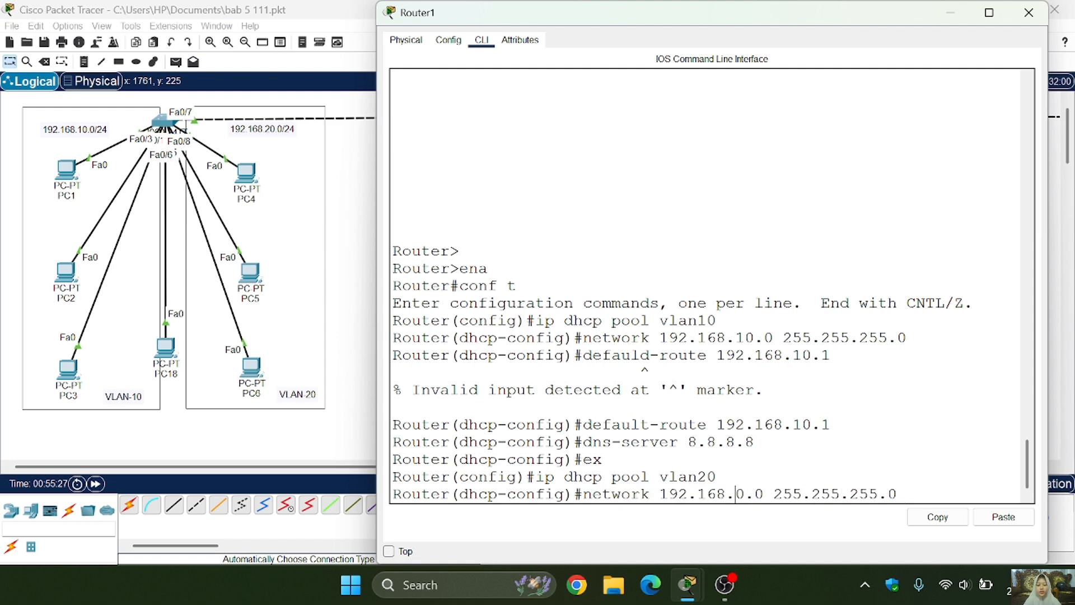
type("2")
key("End")
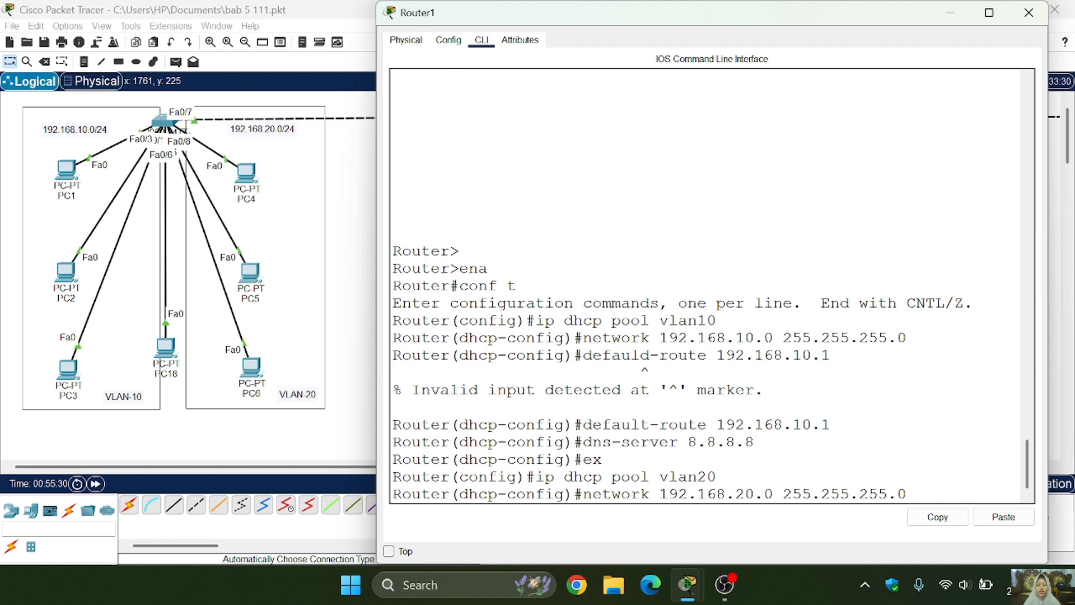
key("Return")
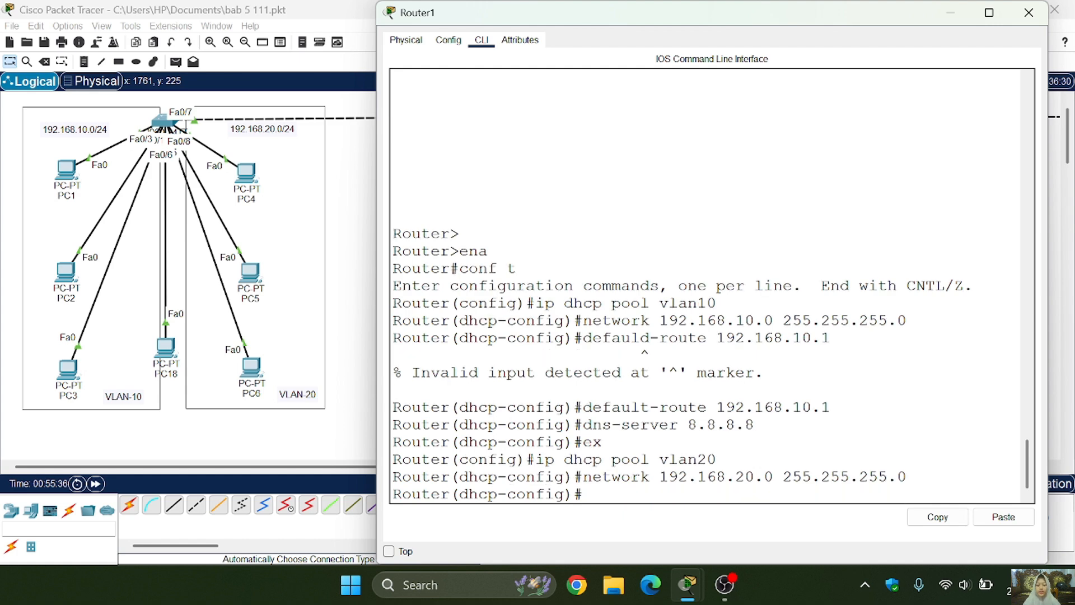
- Reuse the earlier default-route command to set the vlan20 pool's default router to 192.168.20.1
key("Up")
key("Up")
key("Up")
key("Up")
key("Up")
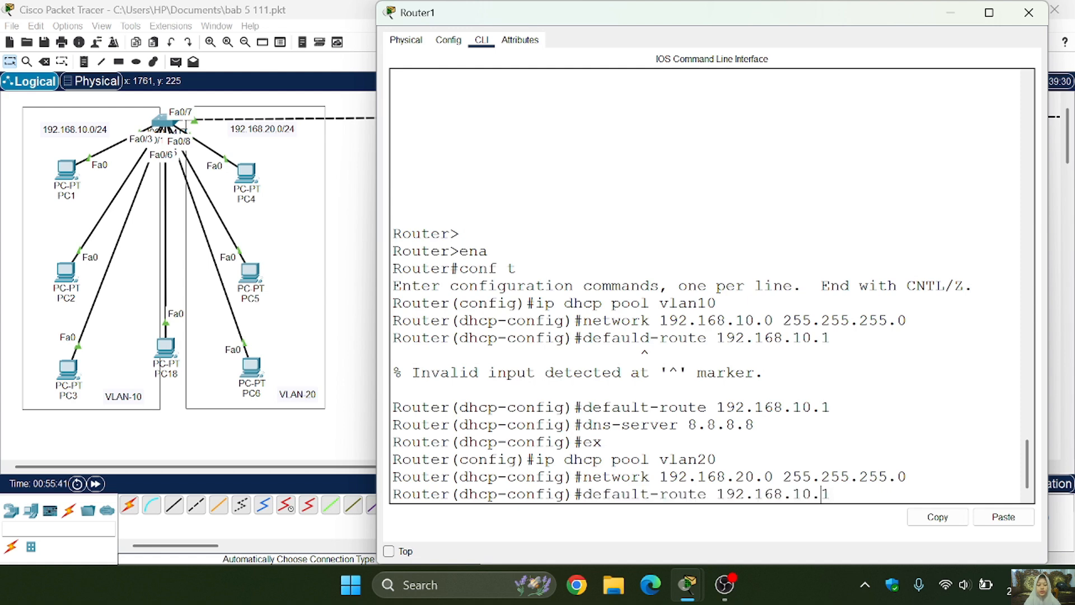
key("BackSpace")
type("2")
key("Return")
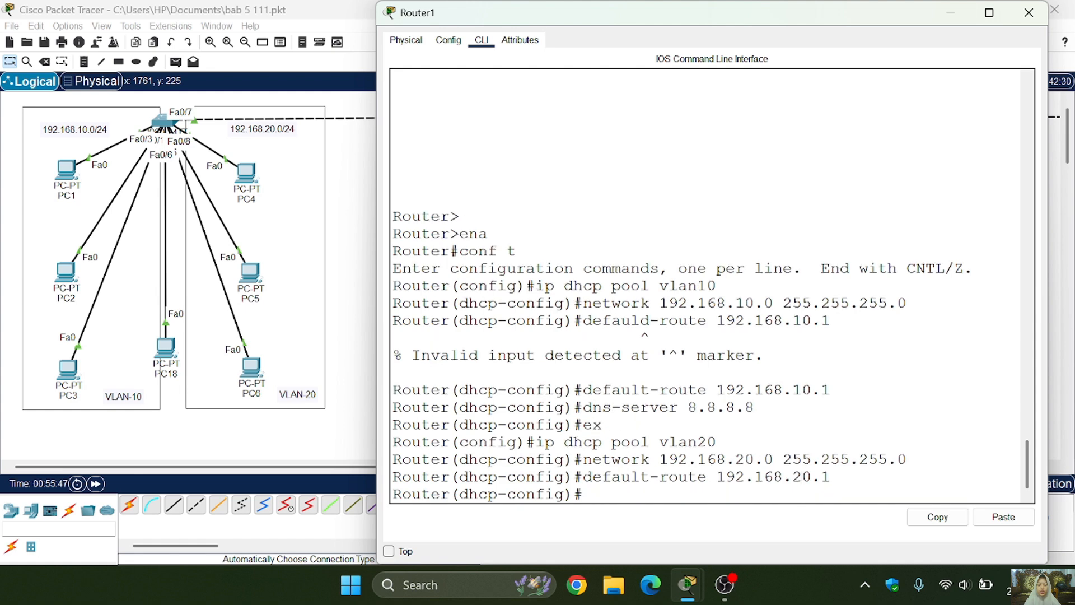
- Set the vlan20 pool's DNS server to 8.8.8.8 by reusing the earlier command, and return to global configuration mode
type("ip dhcp pool vlan20")
key("Up")
key("Up")
key("Up")
key("Up")
key("Up")
key("Return")
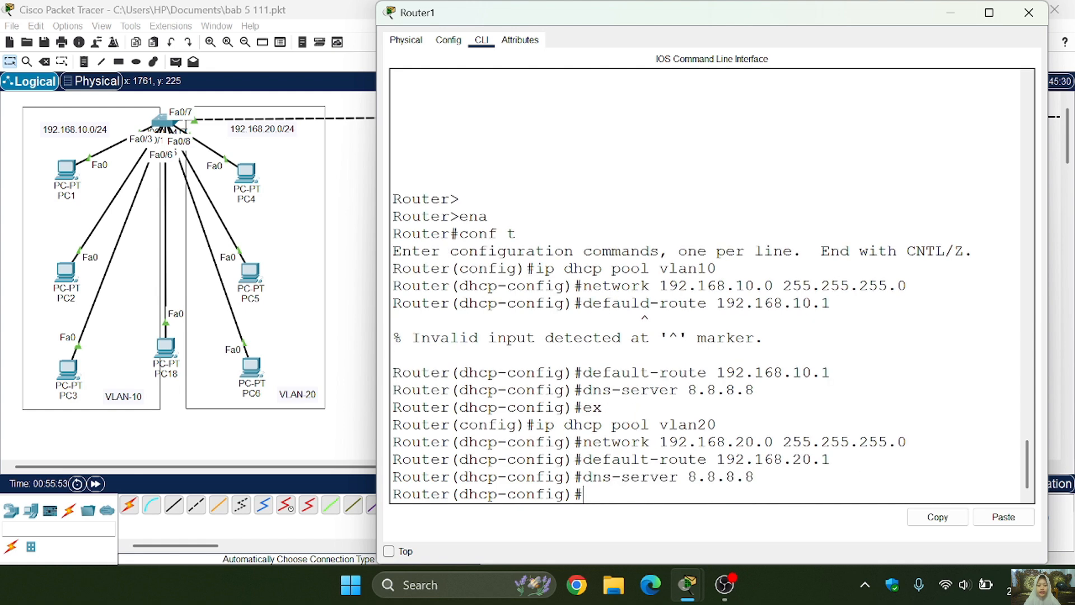
type("ex")
key("Return")
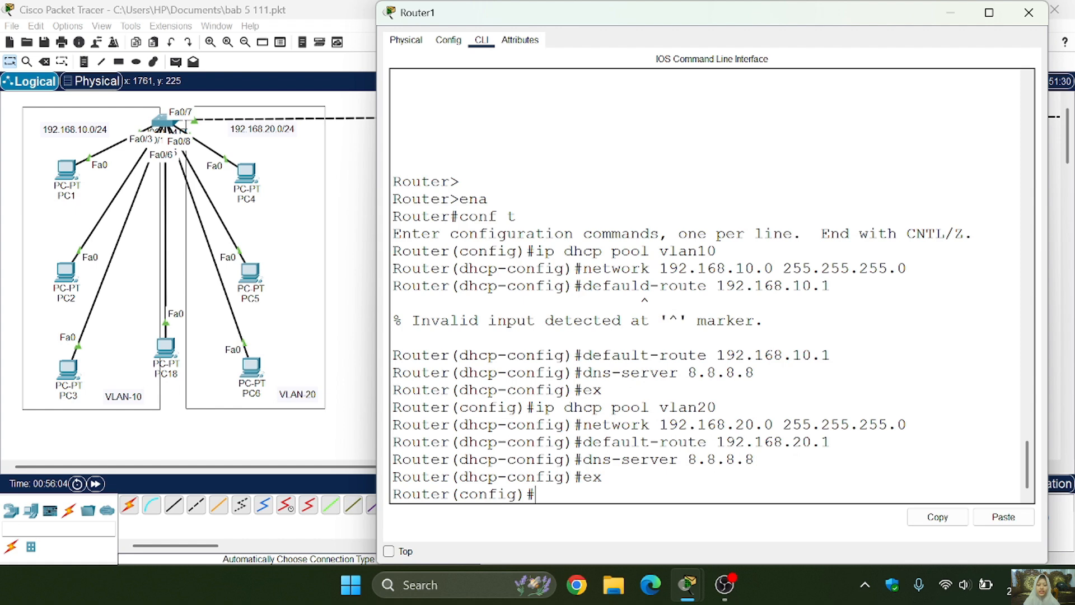
- Reuse the earlier pool command to create a DHCP pool named vlan1
key("Up")
key("Up")
key("Up")
key("Up")
key("Up")
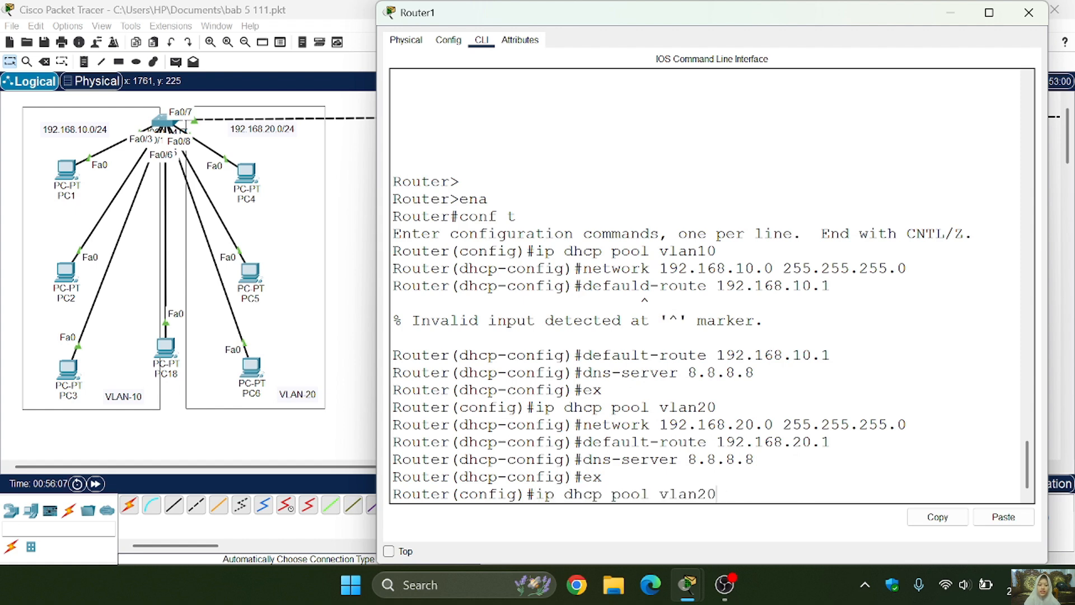
key("BackSpace")
key("BackSpace")
type("1")
key("Return")
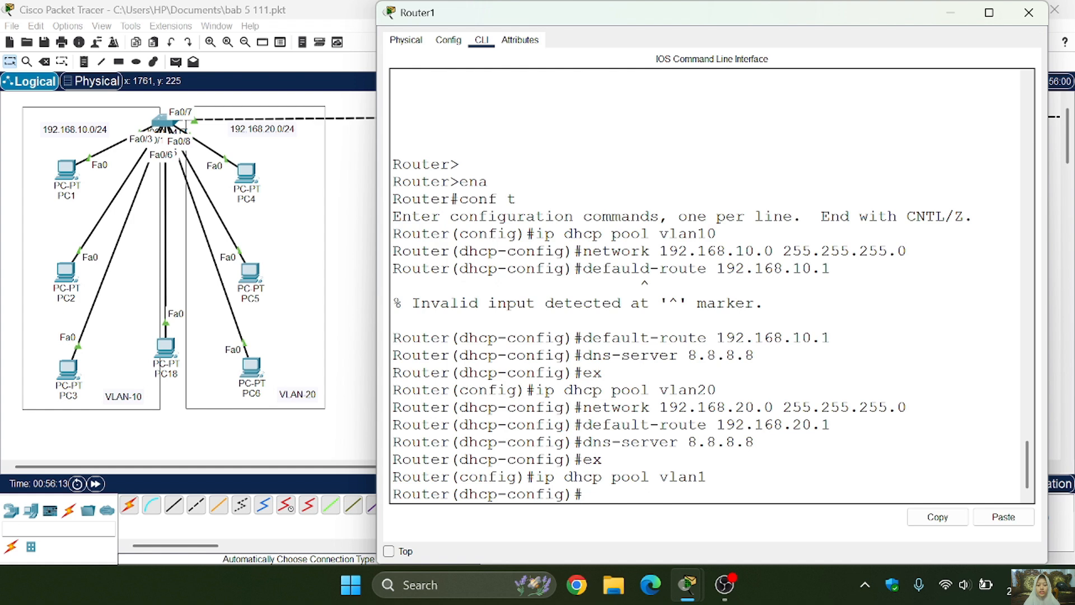
- Configure the vlan1 pool with network 192.168.1.0 255.255.255.0, default router 192.168.1.1 and DNS server 8.8.8.8, then close Router1's configuration
key("Up")
key("Up")
key("Up")
key("Up")
key("Up")
key("Up")
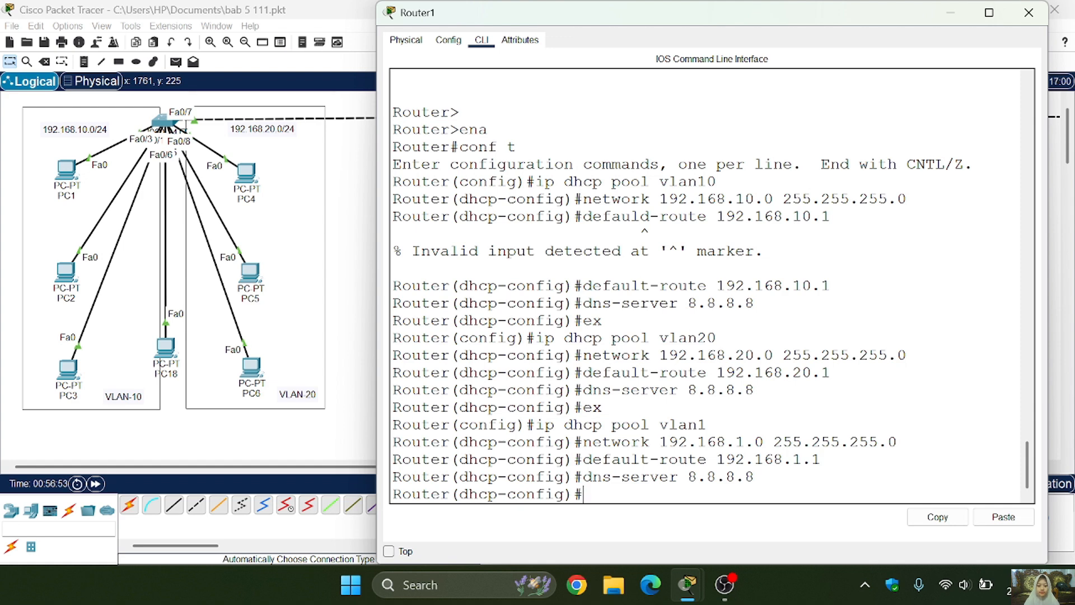
type("ex")
key("Return")
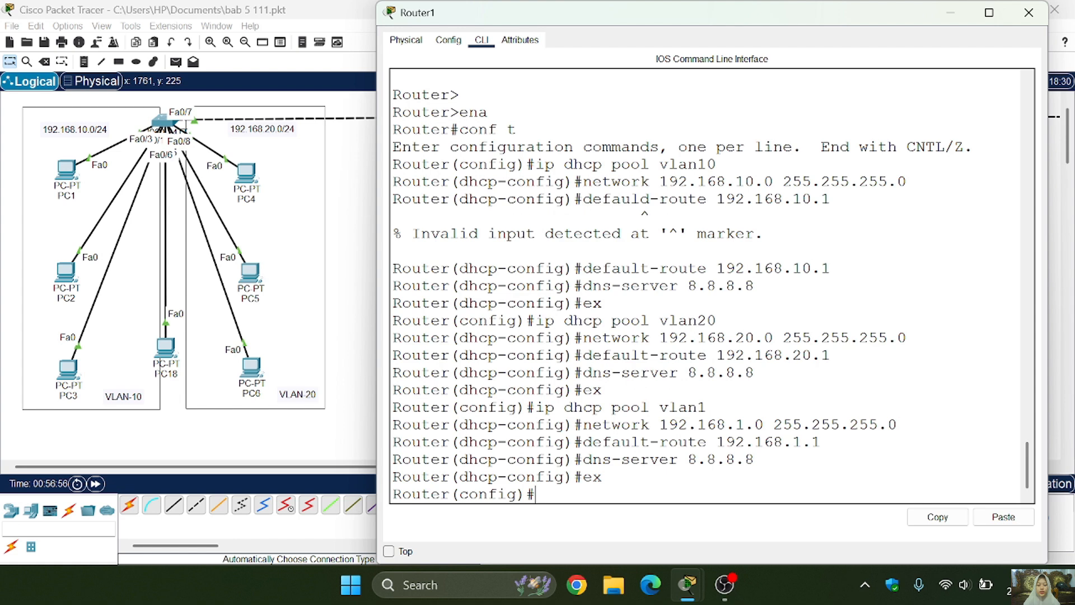
left_click(1029, 17)
- Switch PC0's IP configuration to DHCP so it requests an address from the router, and close its window
mouse_move(644, 294)
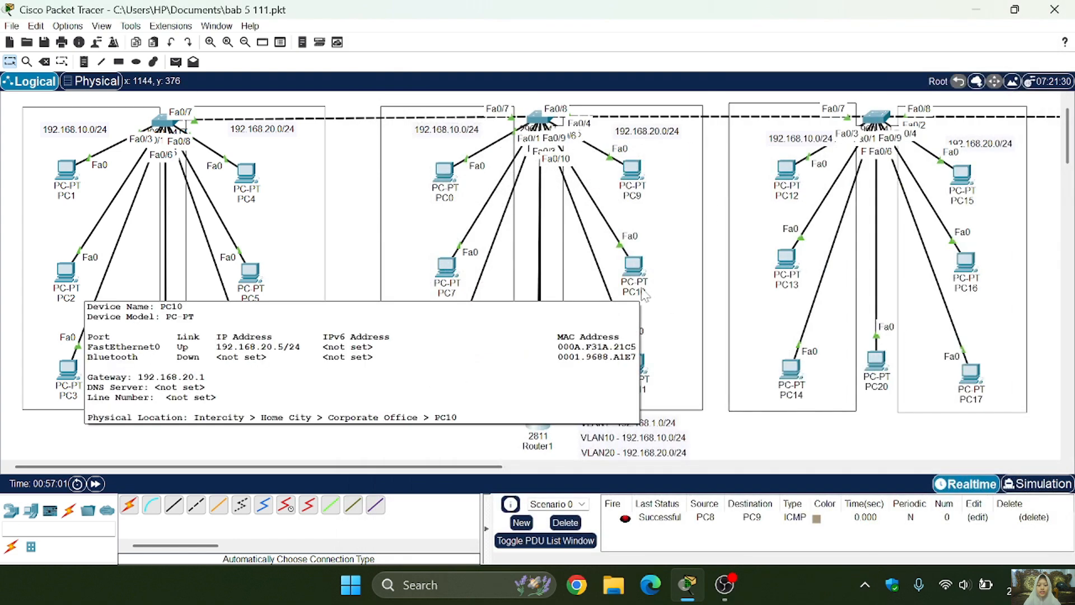
left_click(440, 174)
left_click(417, 78)
left_click(402, 109)
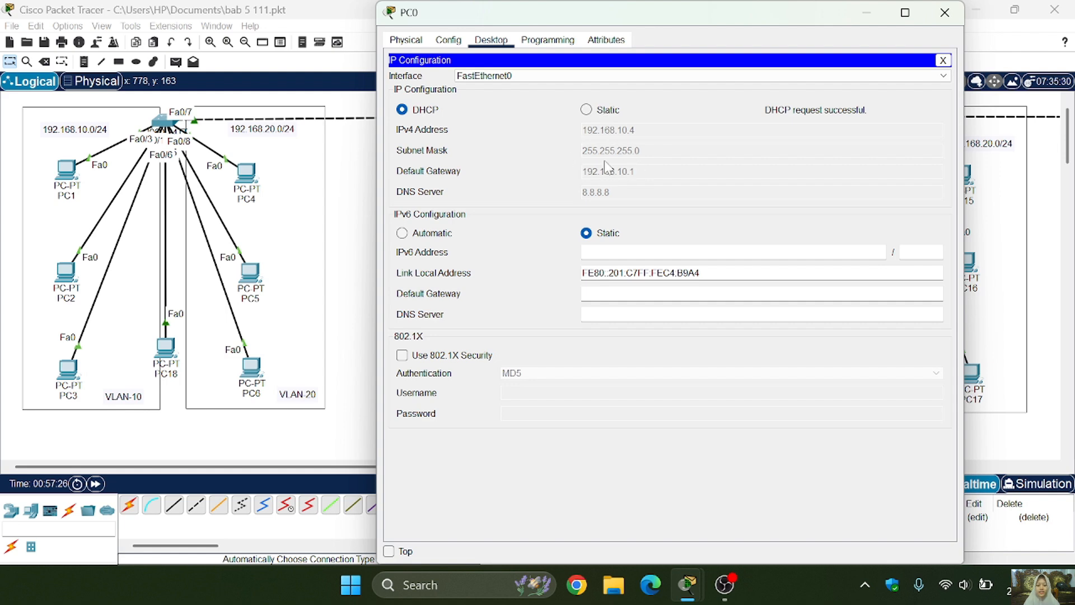
left_click(945, 12)
- Switch PC9's IP configuration from static to DHCP
left_click(631, 173)
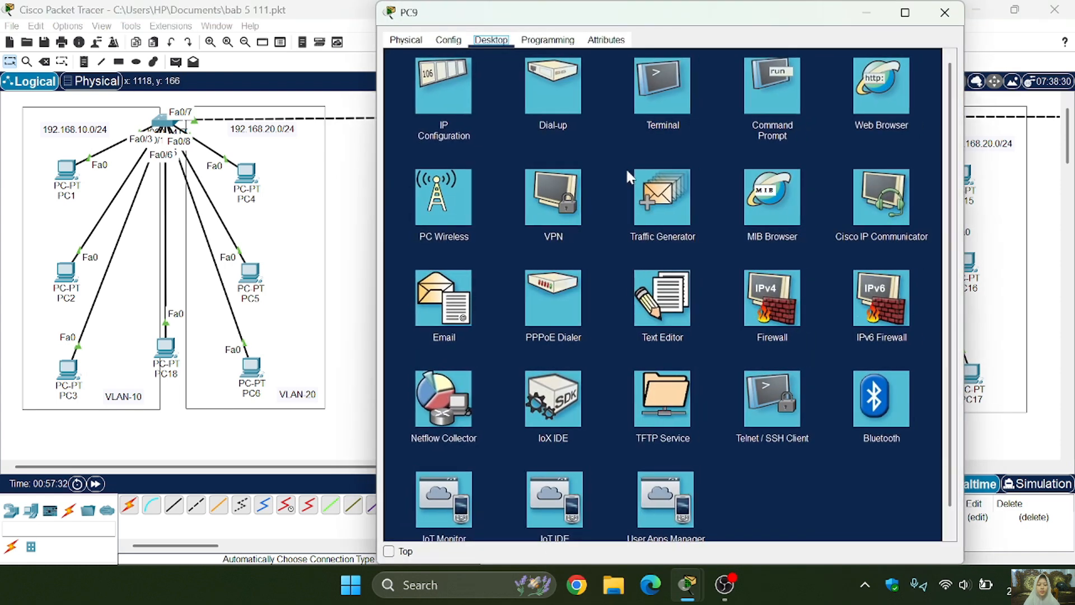
left_click(440, 86)
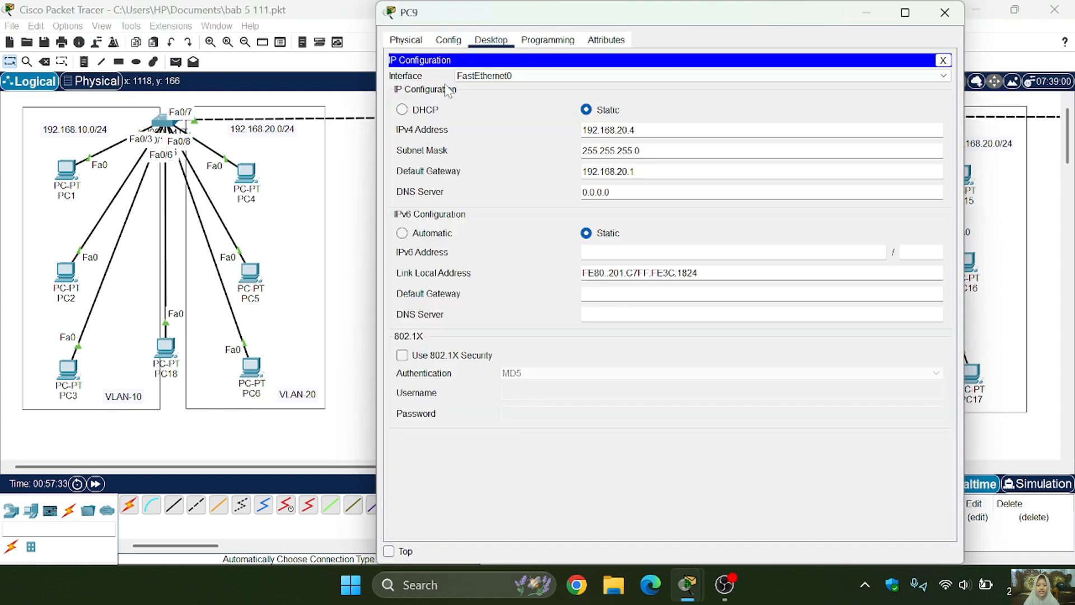
left_click(425, 110)
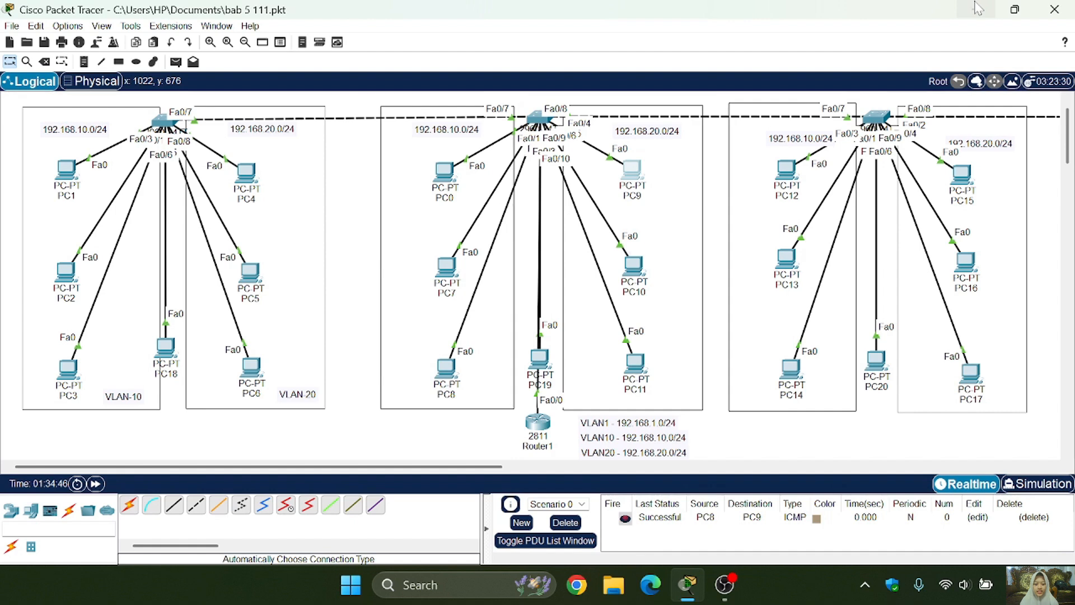
- Examine the topology from the VLAN access switches to Multilayer Switch0, along with the switch models available as network devices
scroll(799, 230, "right", 10)
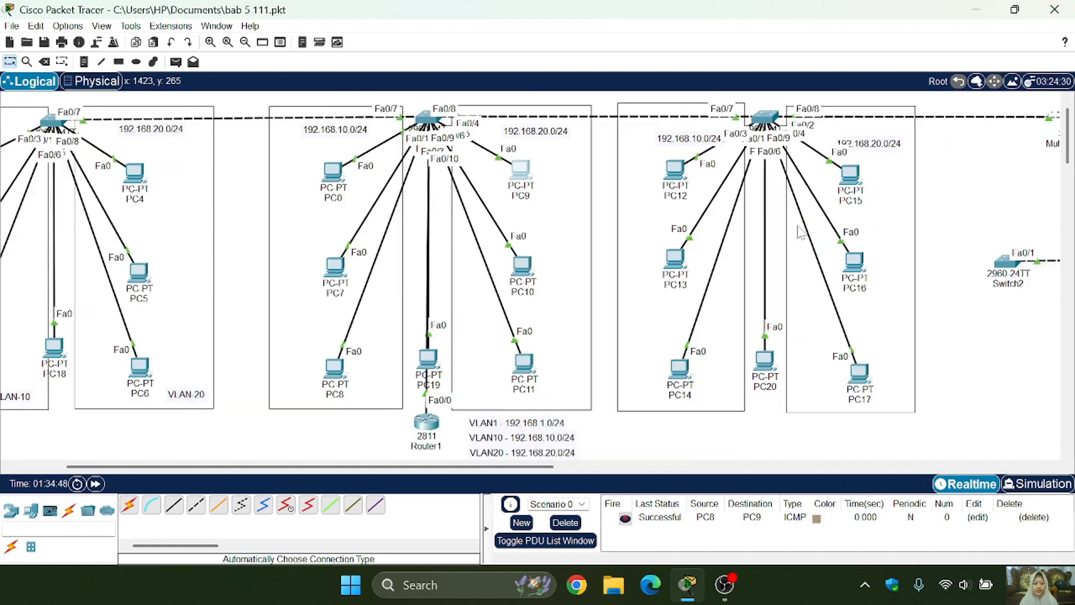
scroll(799, 230, "left", 5)
scroll(800, 232, "right", 5)
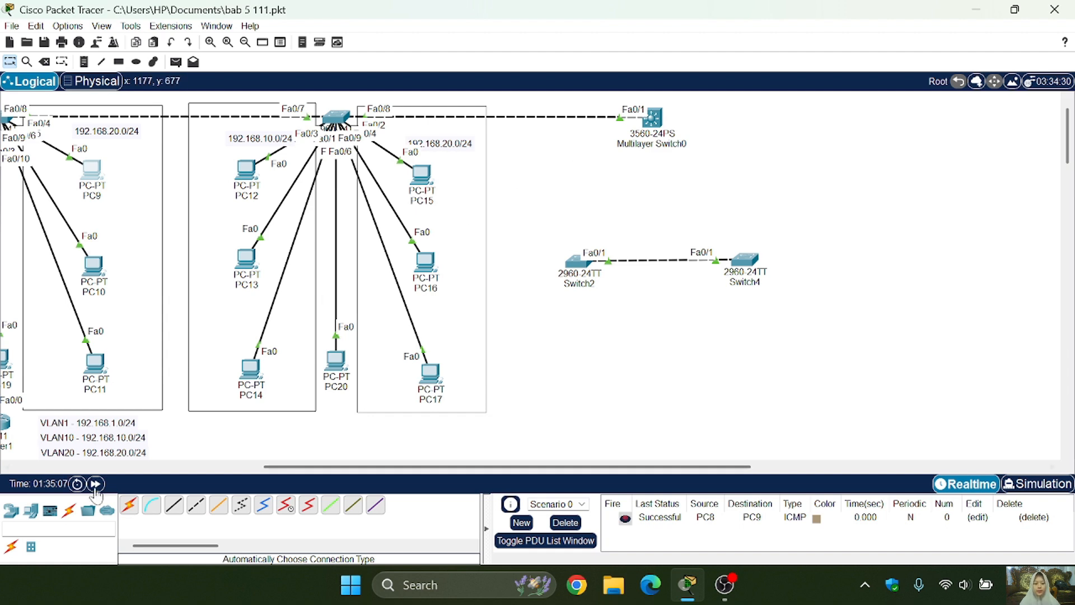
left_click(11, 510)
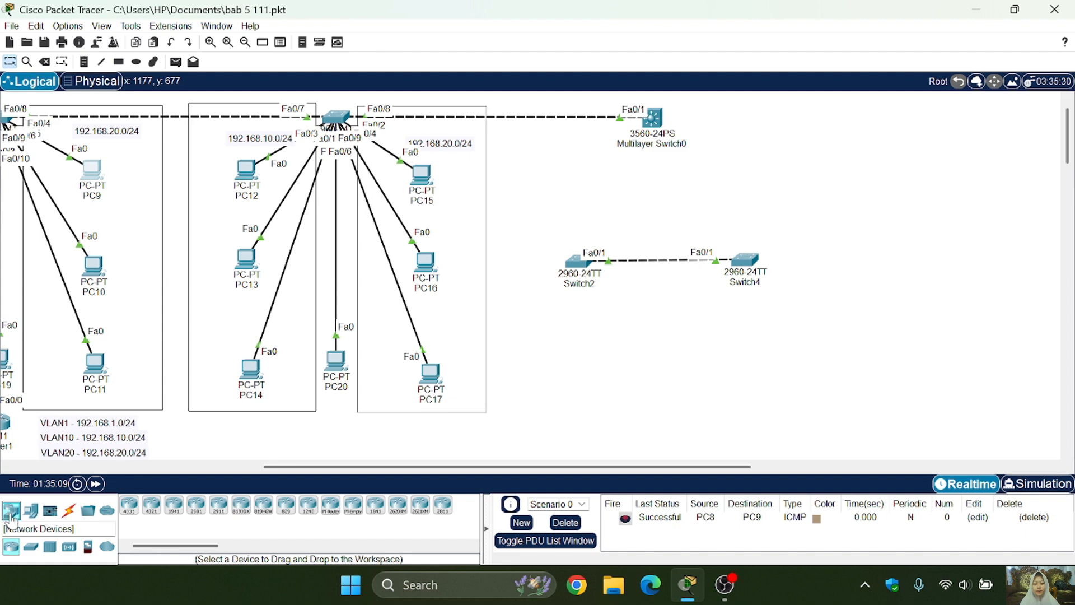
left_click(31, 547)
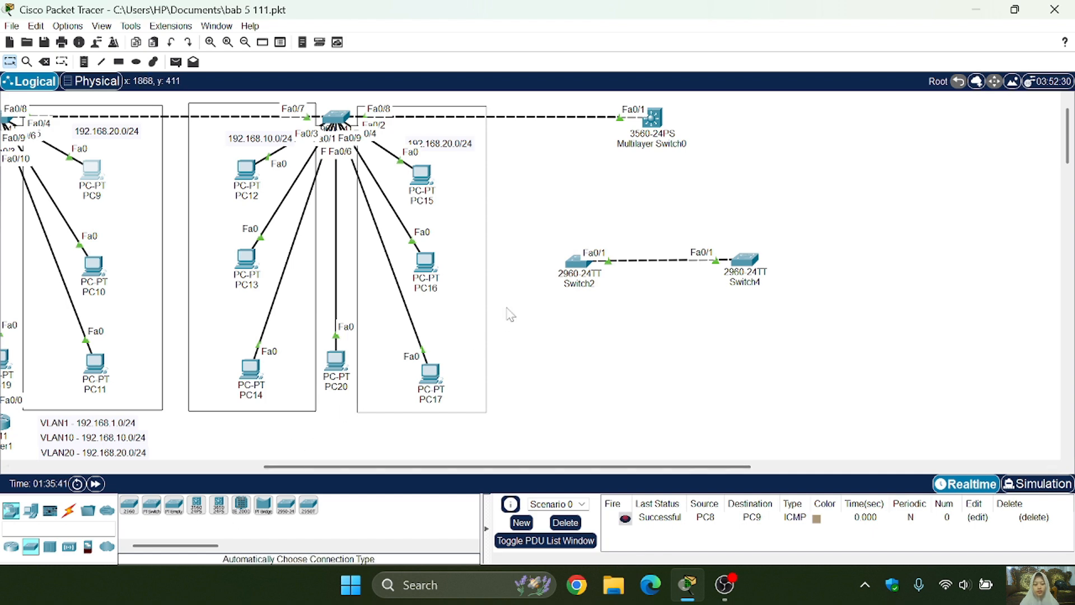
mouse_move(661, 147)
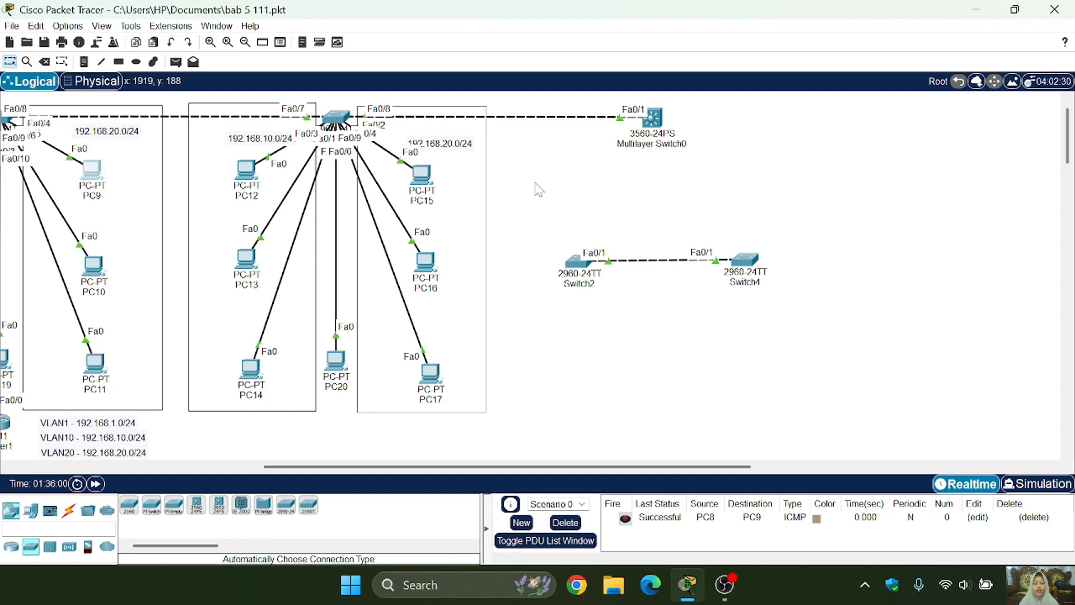
scroll(537, 188, "left", 10)
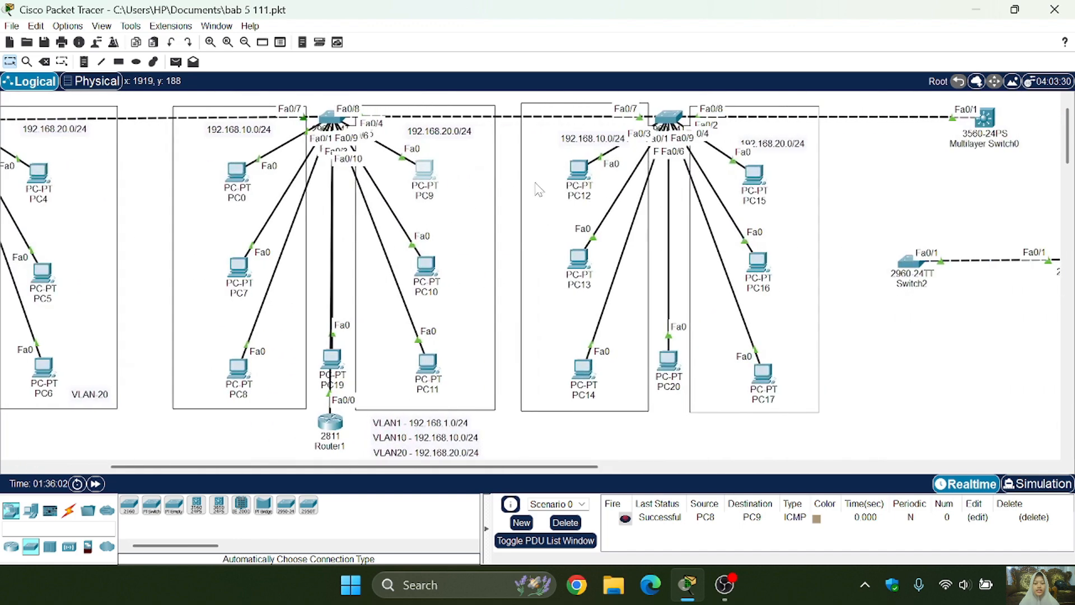
scroll(537, 188, "left", 2)
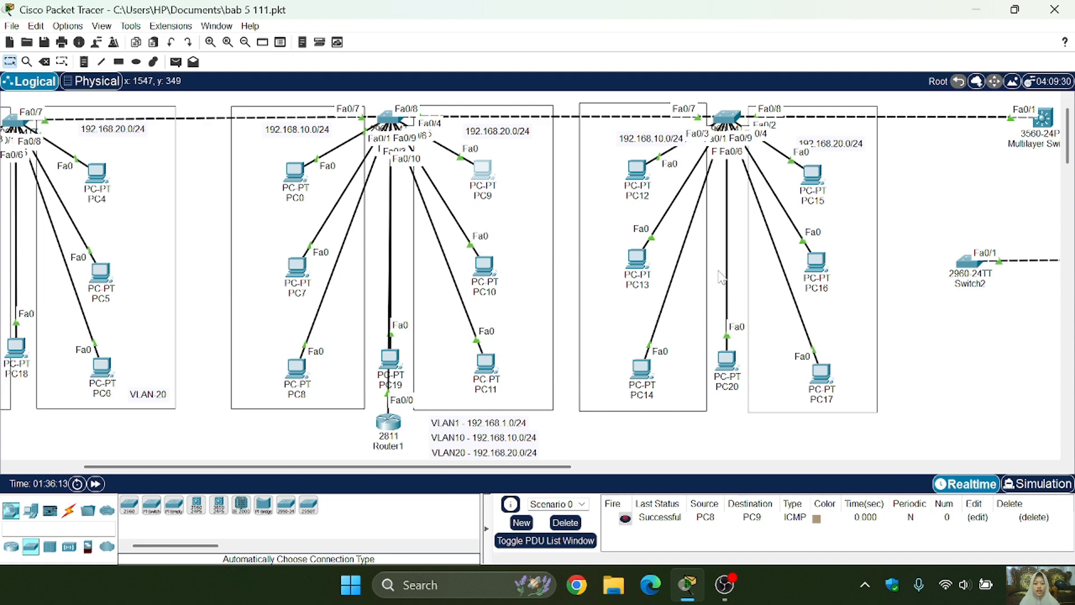
scroll(914, 223, "right", 5)
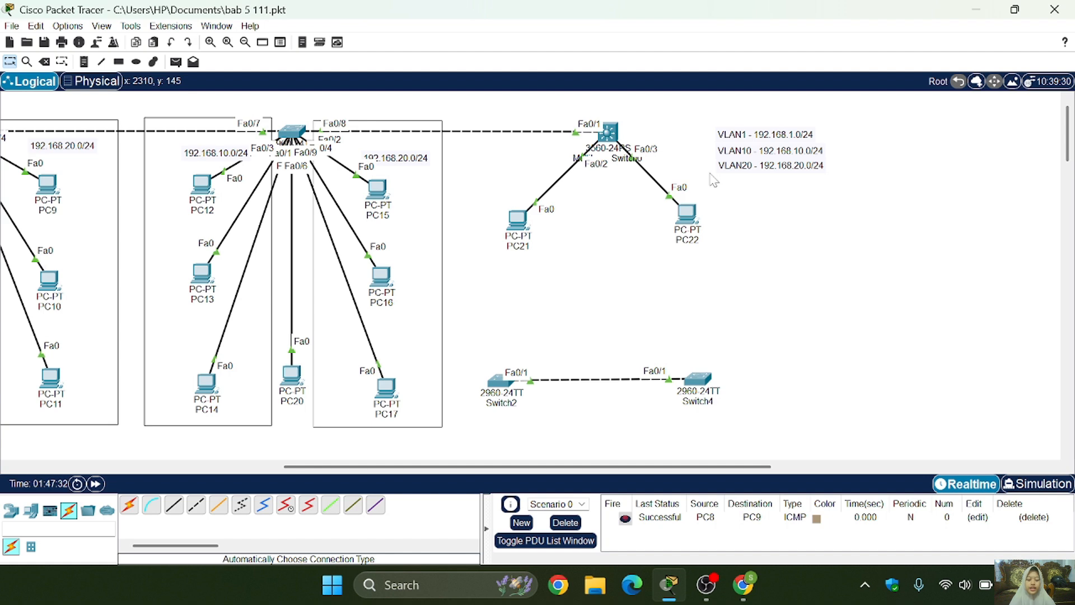
- Assign the static IPv4 address 192.168.10.55 to PC21
left_click(515, 222)
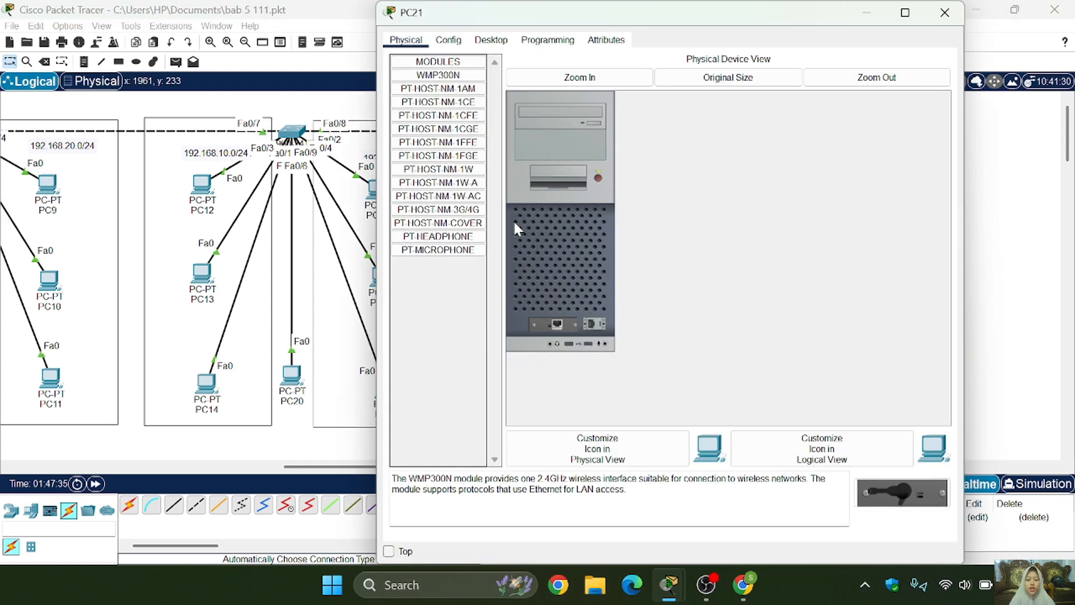
left_click(455, 45)
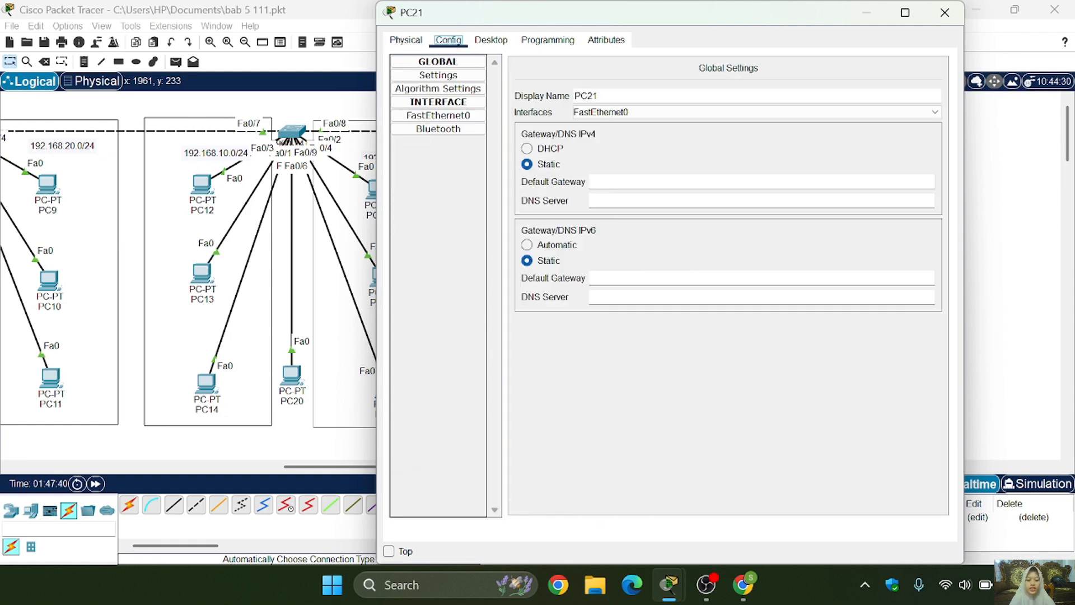
left_click(490, 42)
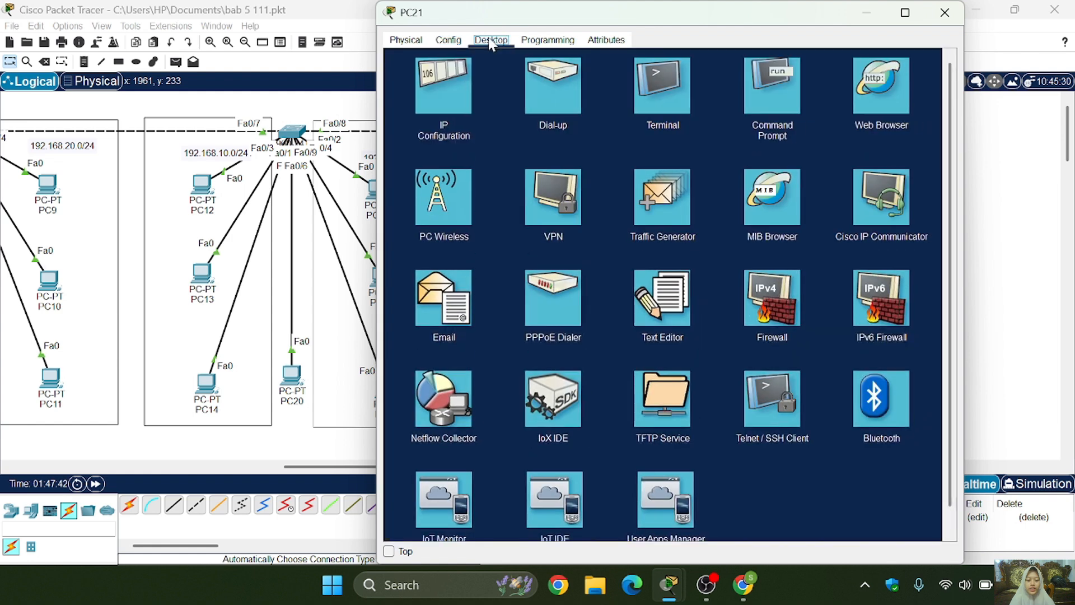
left_click(445, 87)
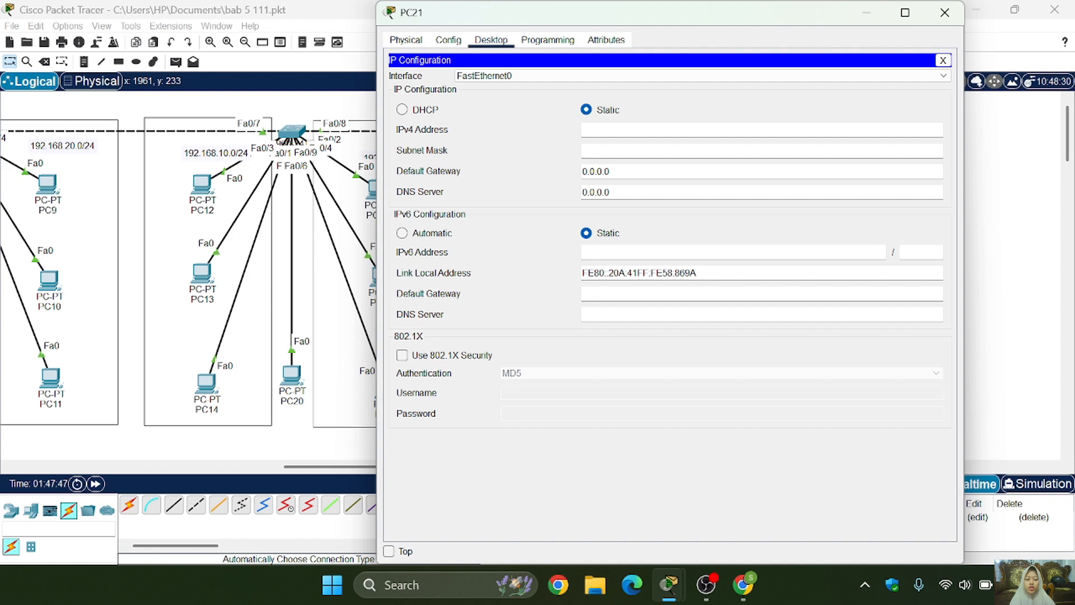
left_click(594, 130)
type("192.168.10")
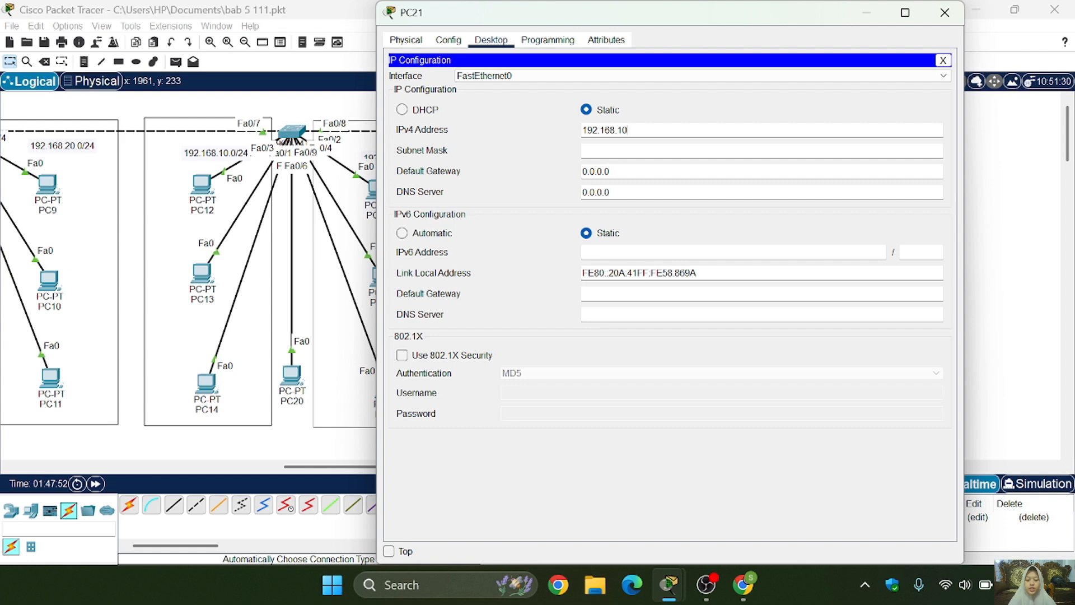
type(".55")
key("Return")
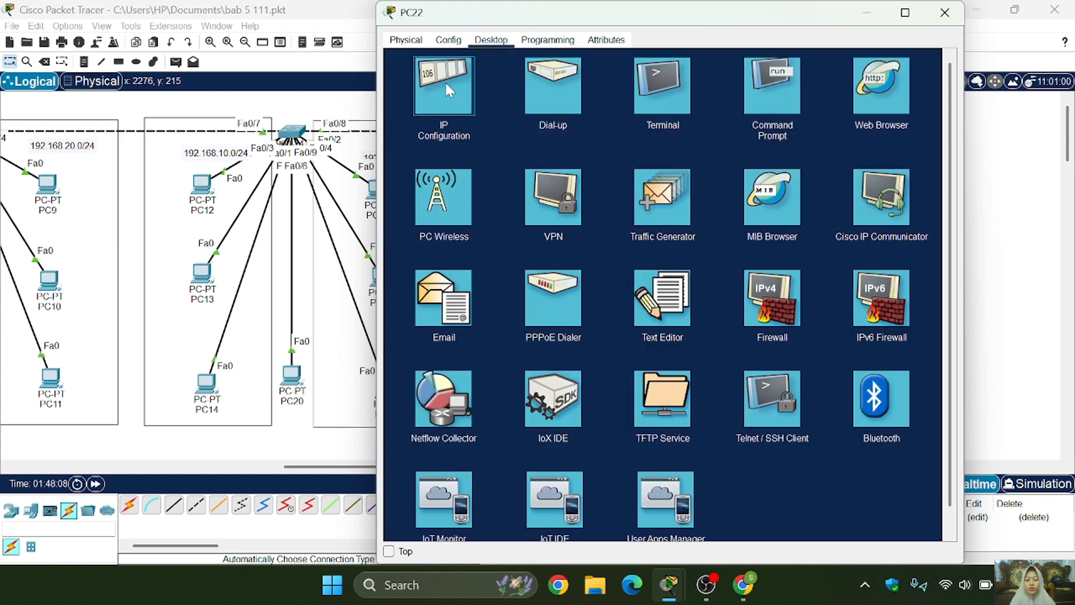
- Assign PC22 the static IPv4 address 192.168.20.55 with subnet mask 255.255.255.0, and close its window
left_click(448, 90)
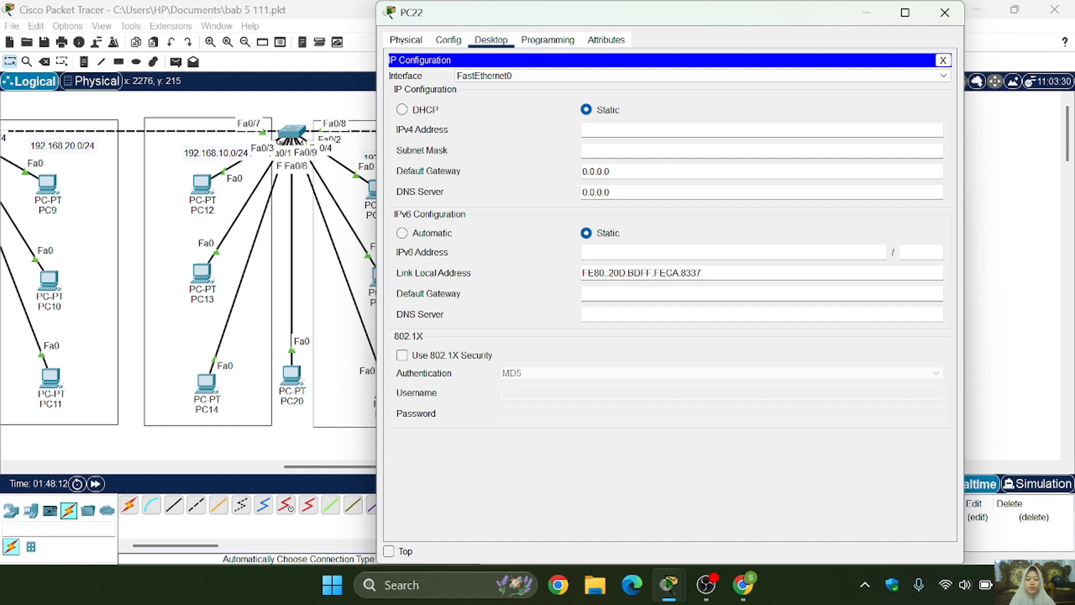
type("192.168.10.55")
key("BackSpace")
type("2")
key("Tab")
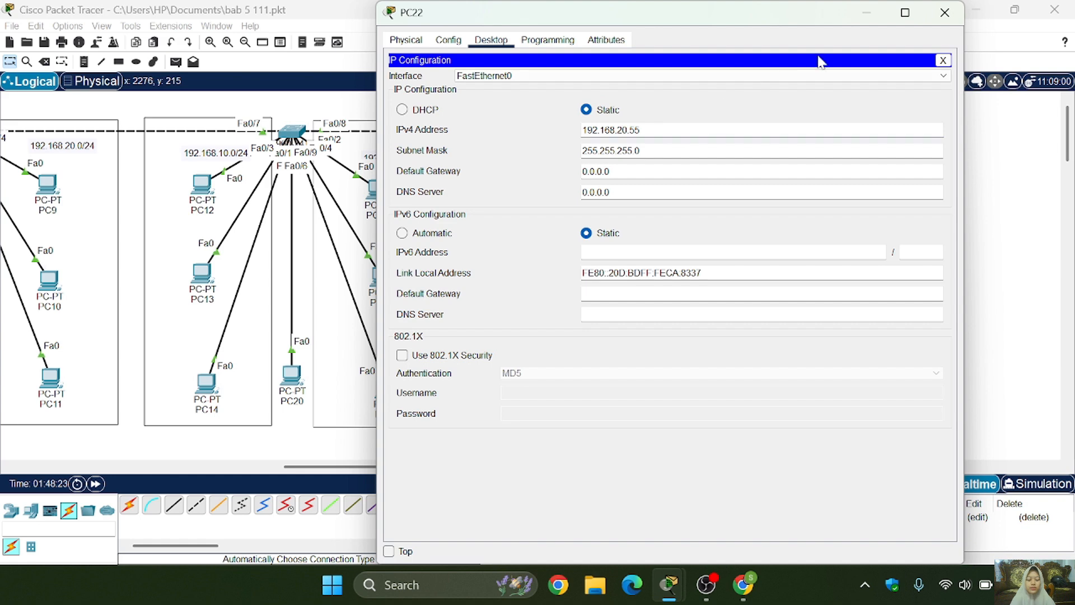
left_click(946, 12)
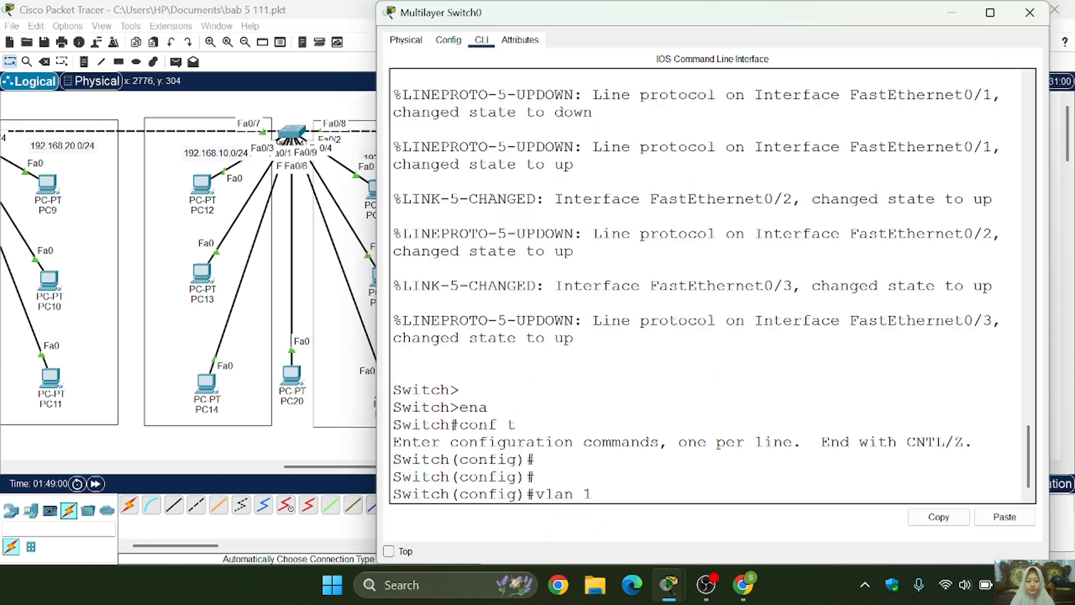
- Create VLAN 10 on Multilayer Switch0, name it programing, and return to global configuration mode
type("0")
key("Return")
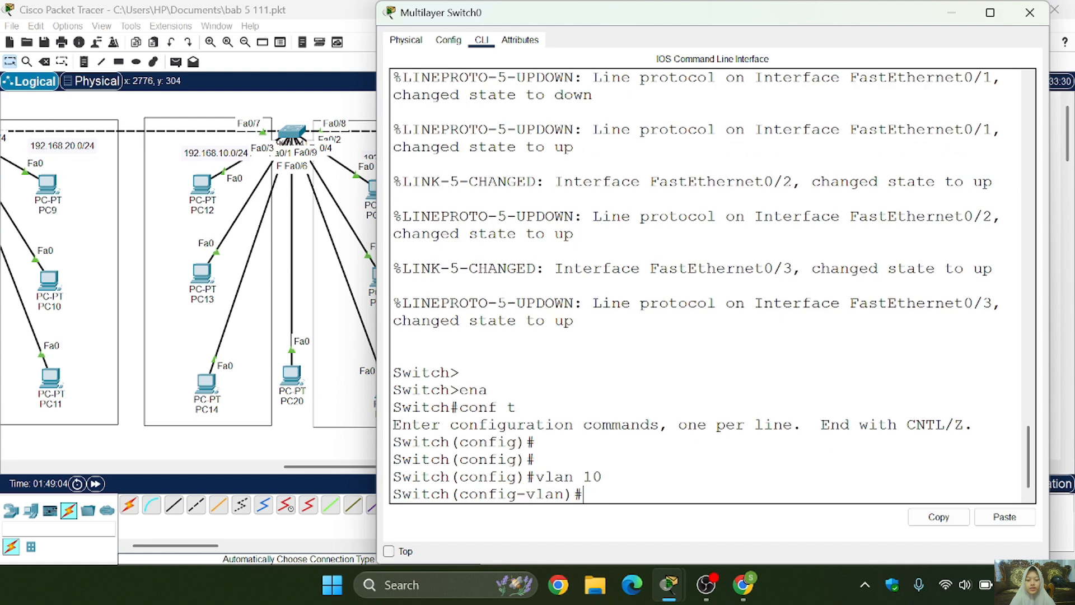
type("name programing")
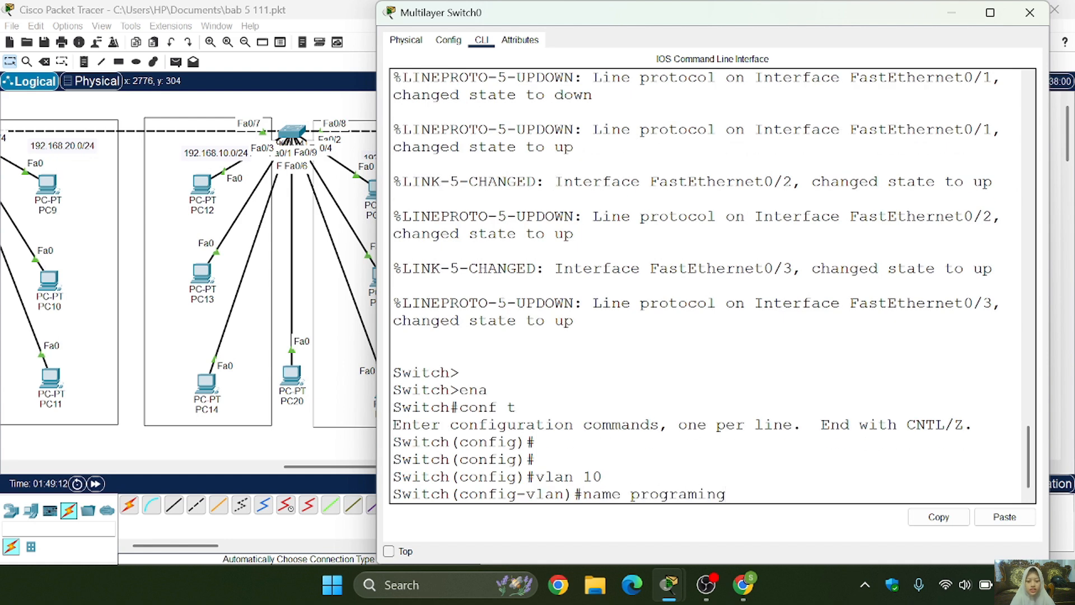
key("Return")
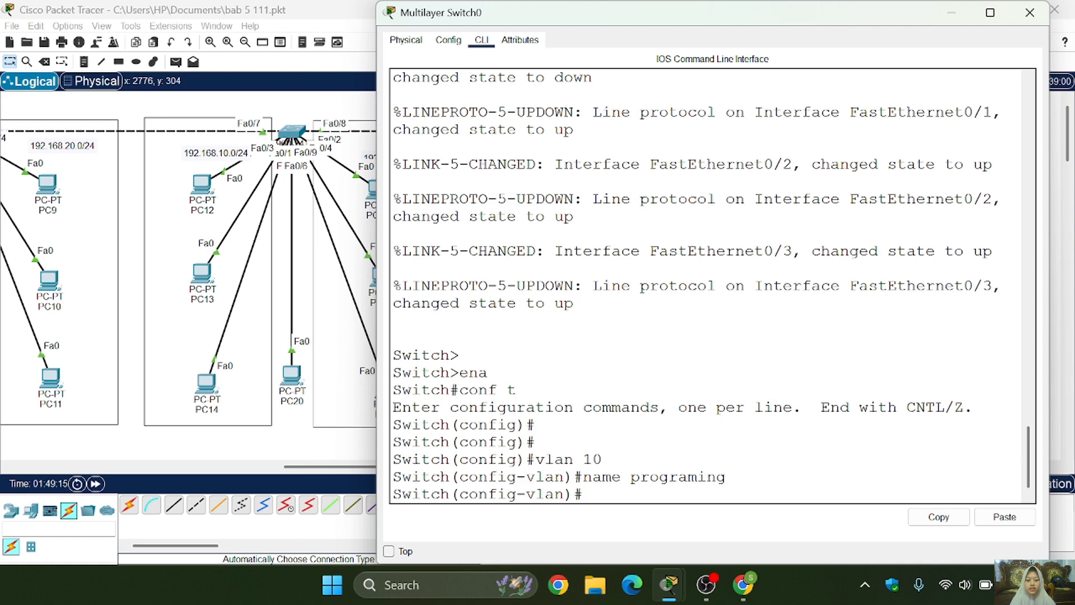
type("ex")
key("Return")
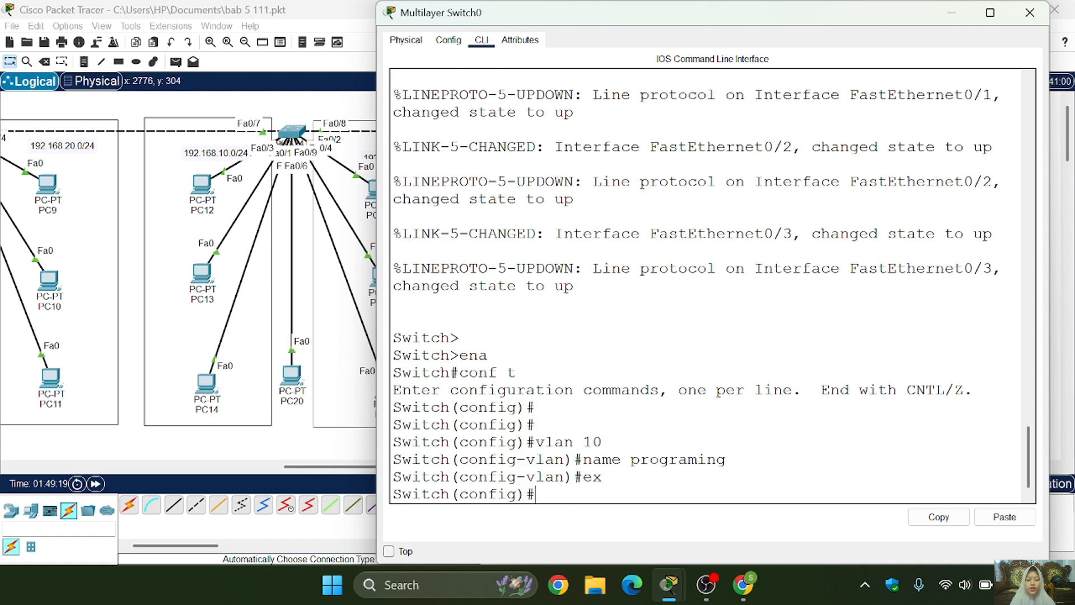
- Create VLAN 20 on Multilayer Switch0, name it marketing, and return to global configuration mode
type("vlan 20")
key("Return")
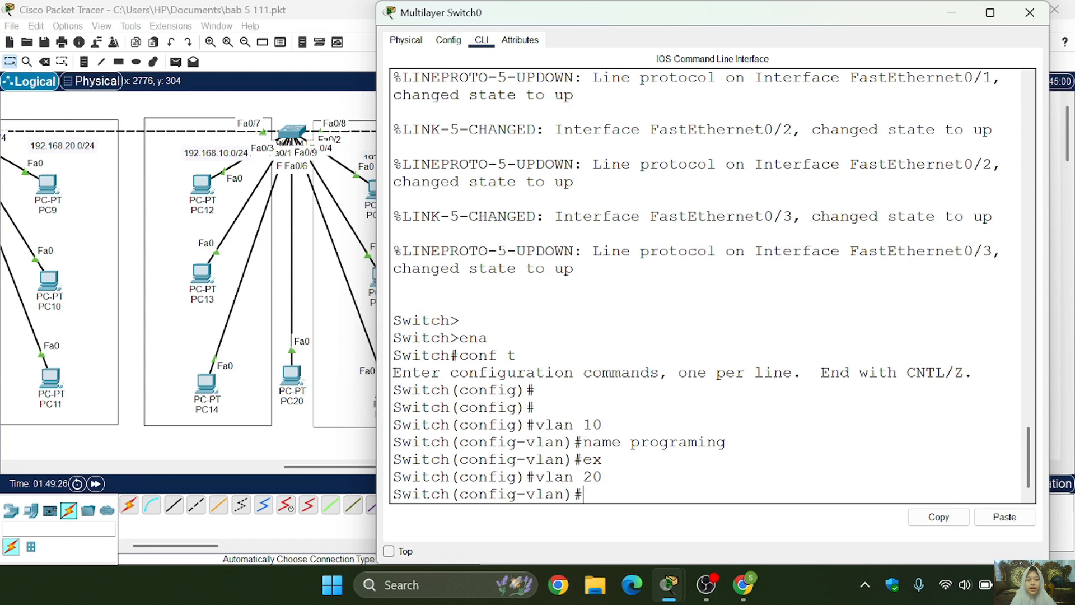
type("name marketing")
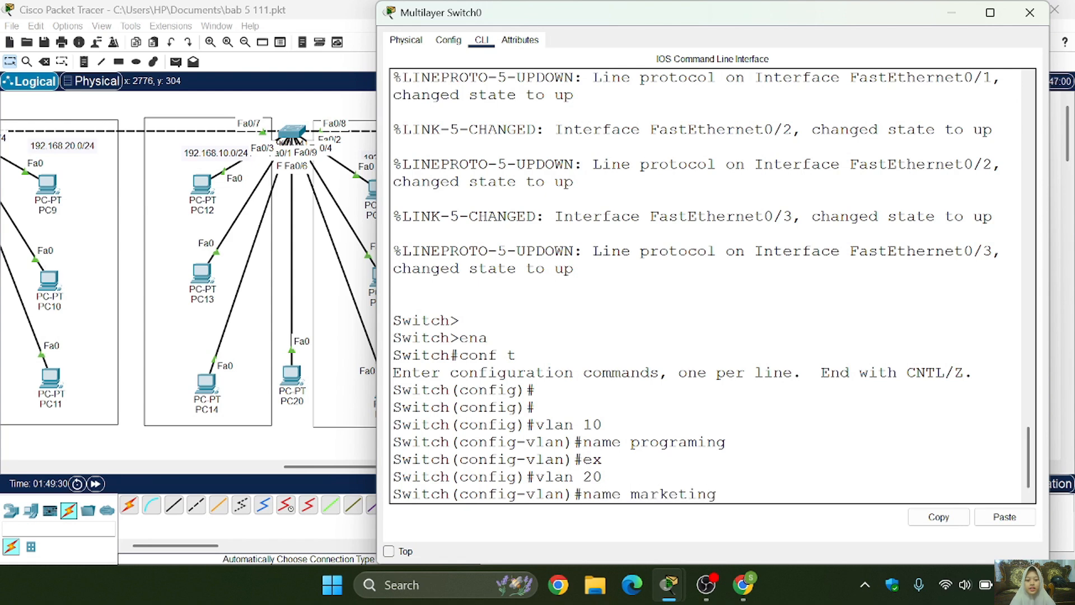
key("Return")
type("ex")
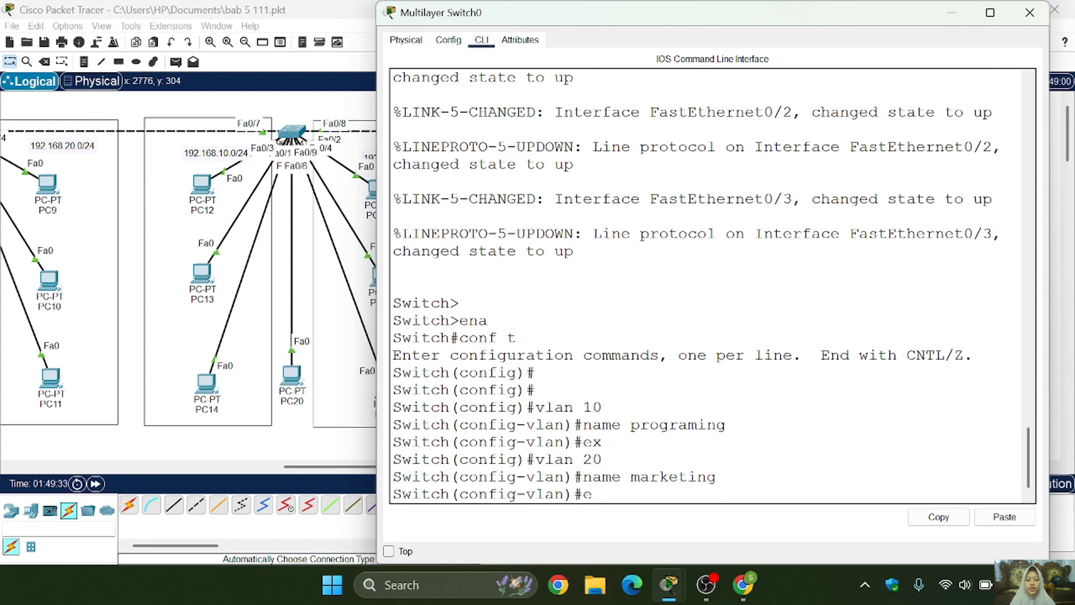
key("Return")
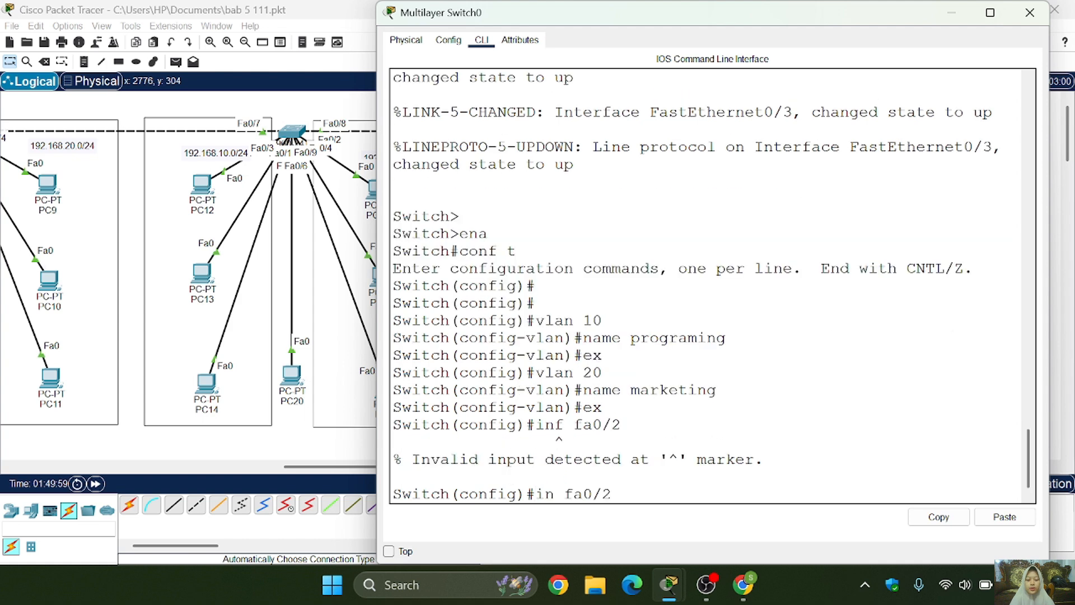
- Enter interface fa0/2 on Multilayer Switch0 and set its switchport mode to access
type("t fa0/2")
key("Return")
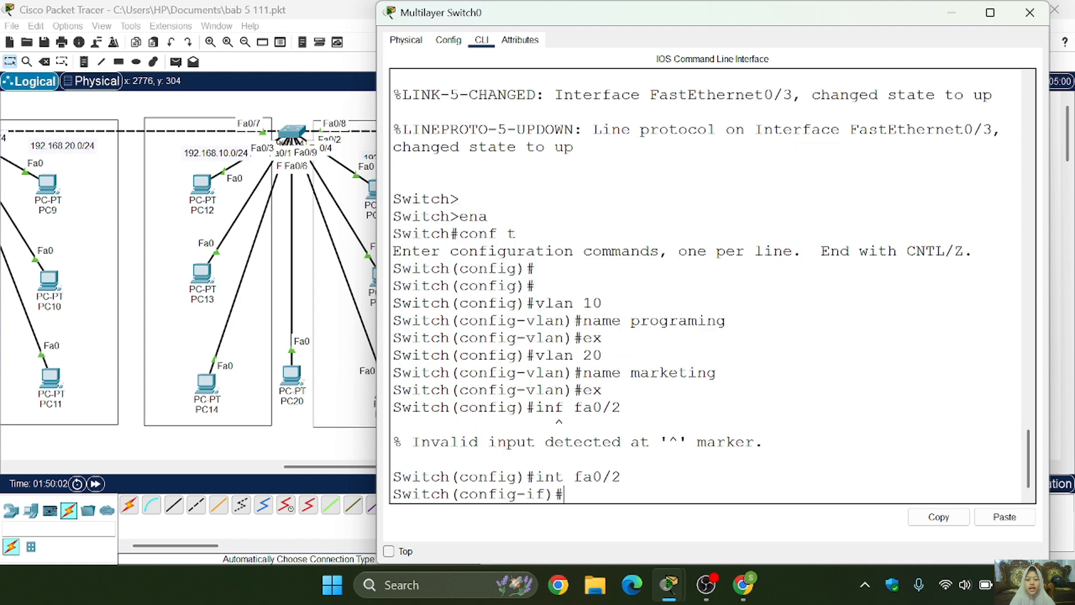
type("switchport")
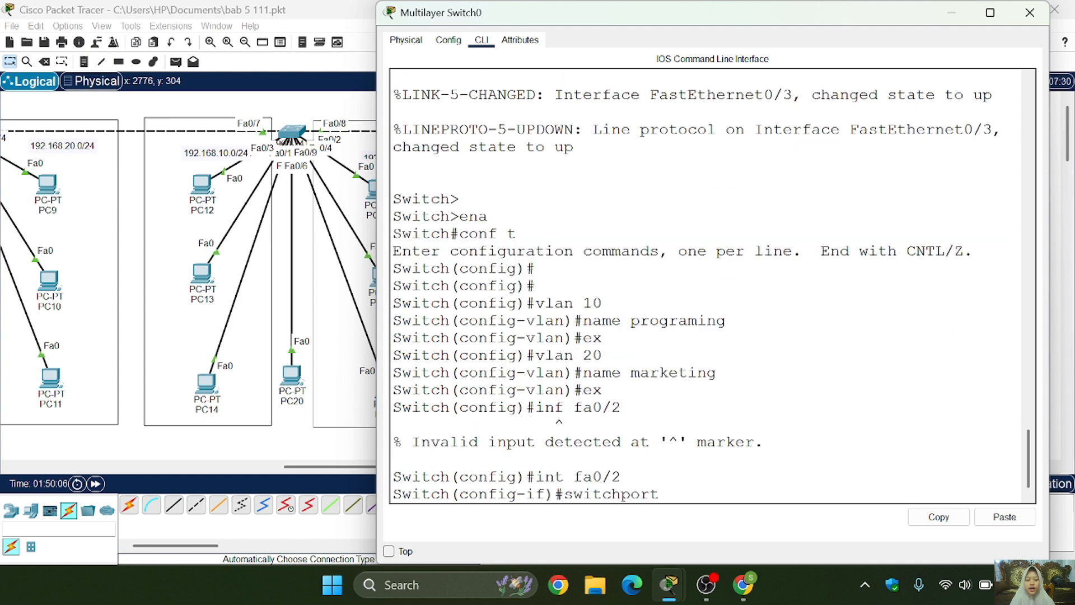
type(" mode access")
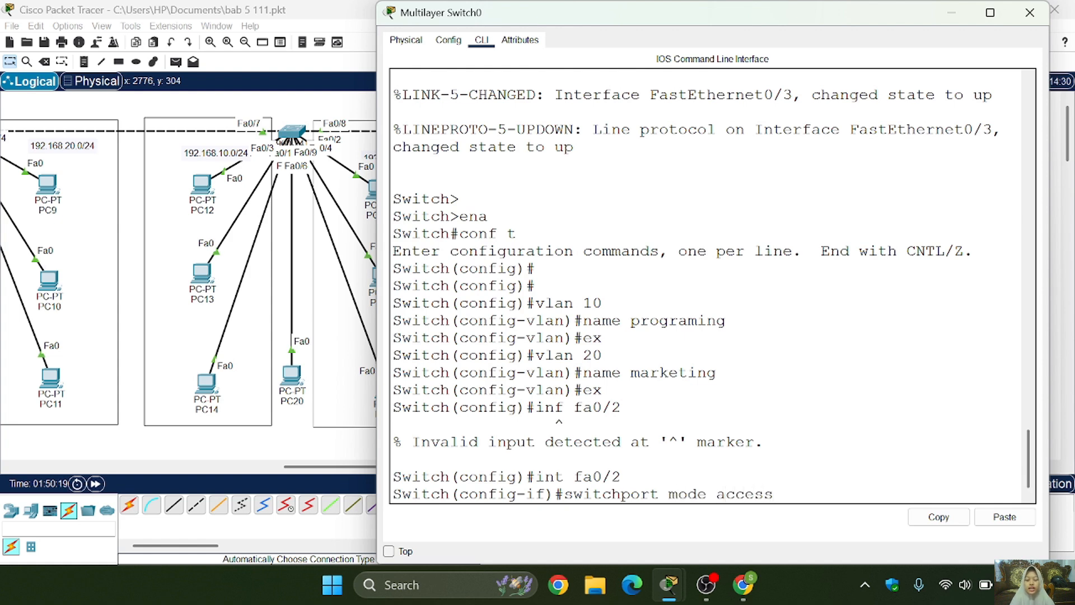
key("Return")
- Assign interface fa0/2 to access VLAN 10
key("Up")
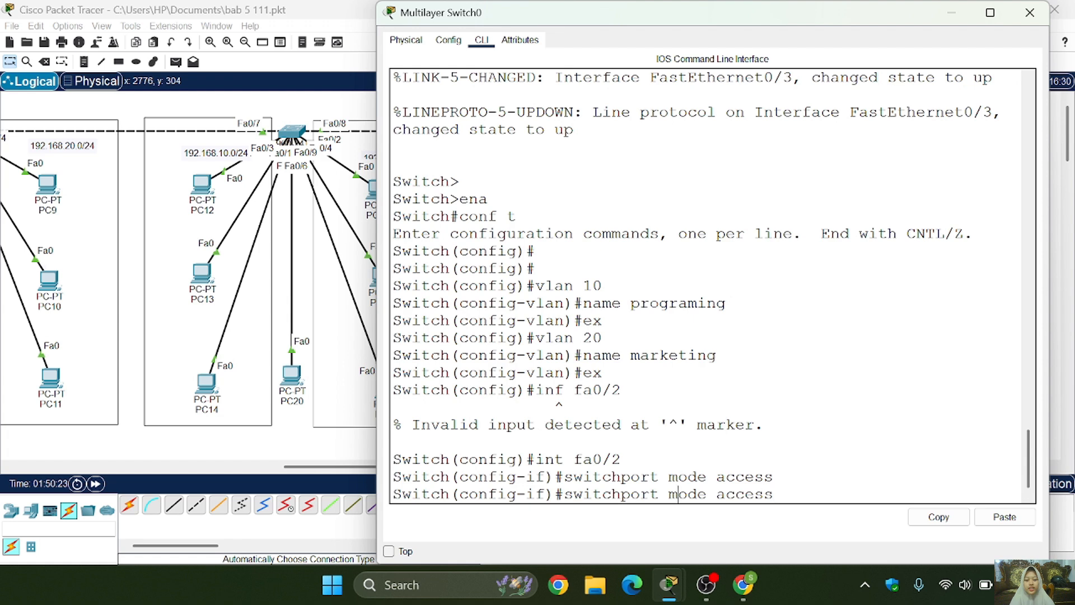
key("BackSpace")
key("BackSpace")
key("BackSpace")
key("BackSpace")
key("BackSpace")
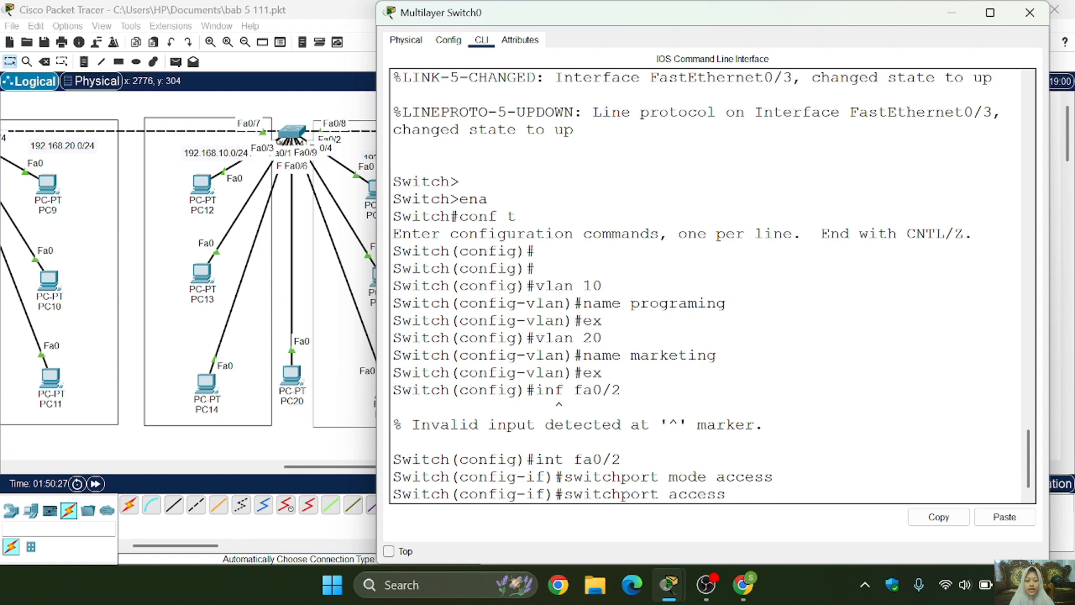
key("End")
type("vlan 10")
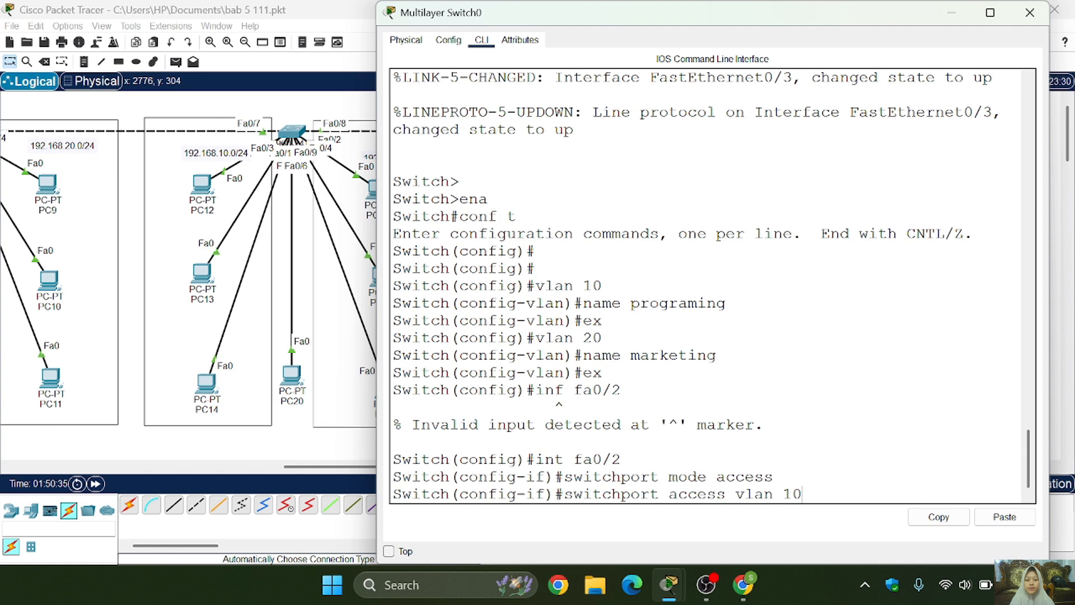
key("Return")
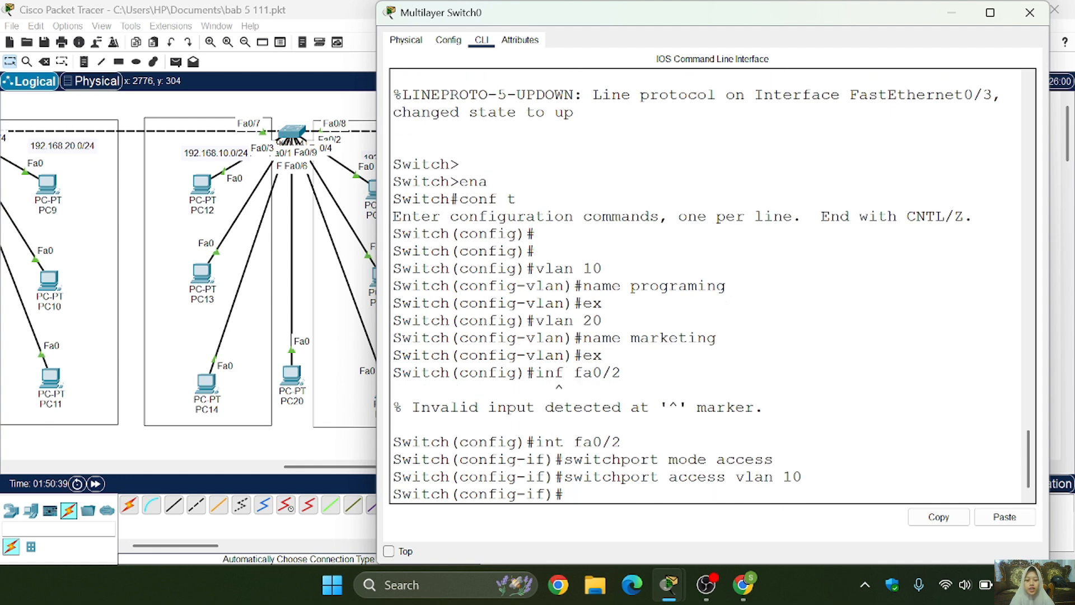
- Enter interface fa0/3 and set its switchport mode to access
type("int fa")
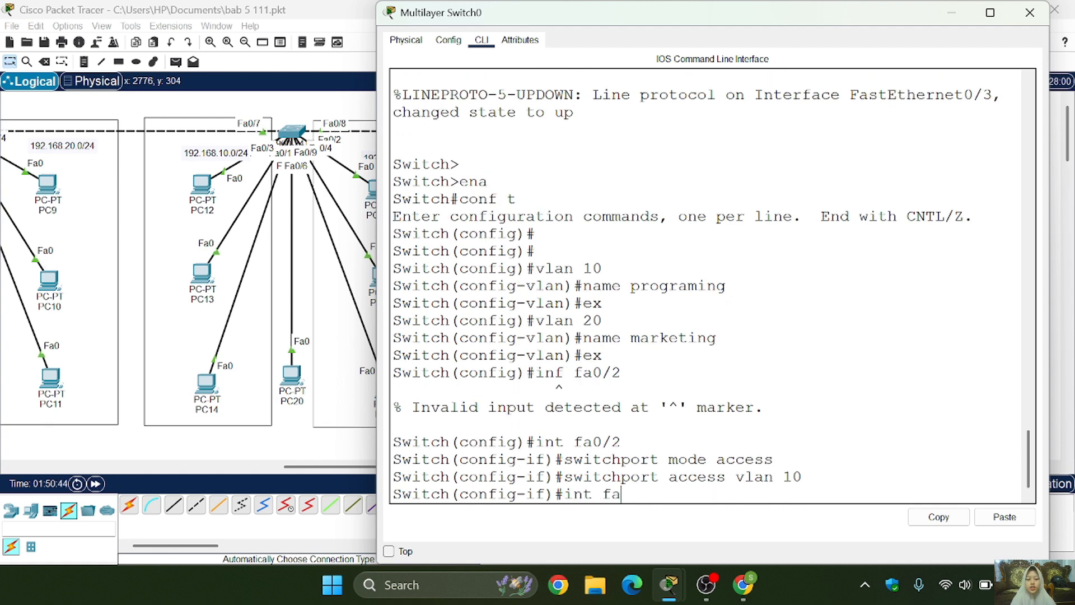
type("0/3")
key("Return")
key("Up")
key("Up")
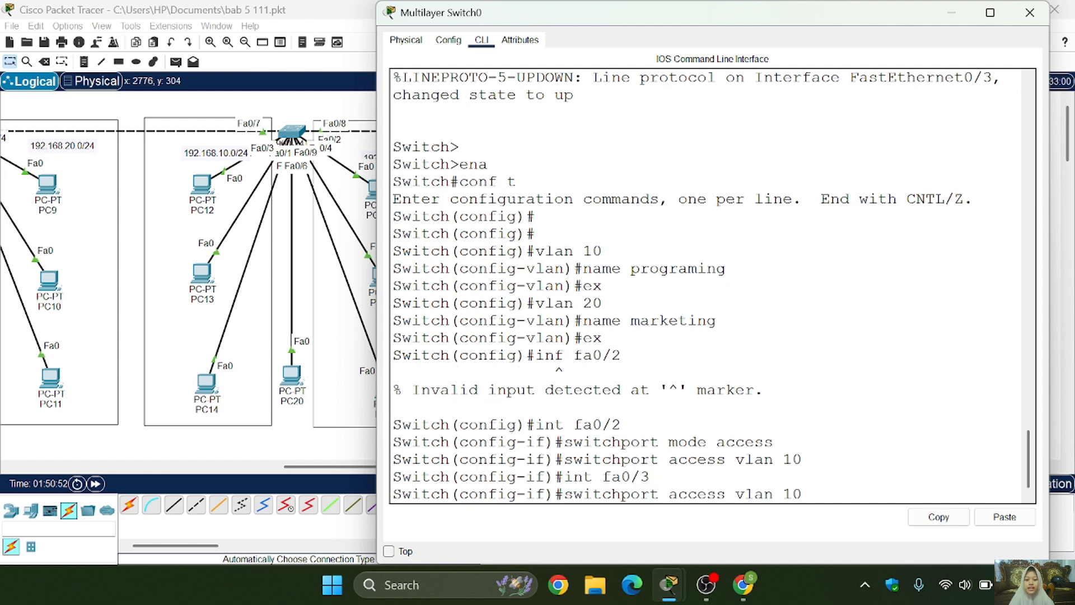
key("Up")
key("Return")
- Assign interface fa0/3 to access VLAN 20
key("Up")
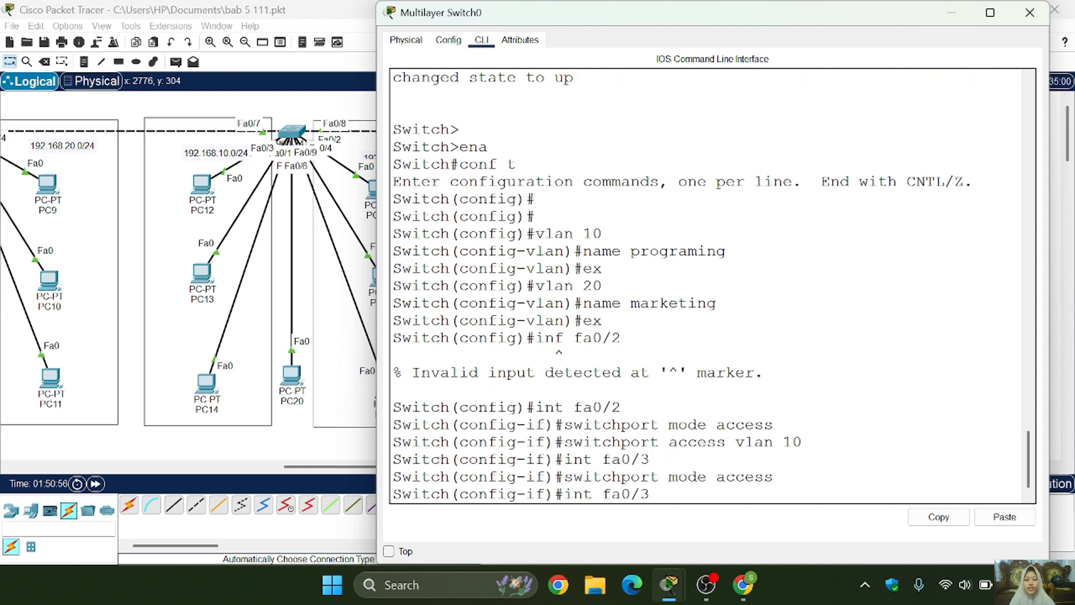
key("Up")
key("Up")
key("BackSpace")
key("BackSpace")
type("20")
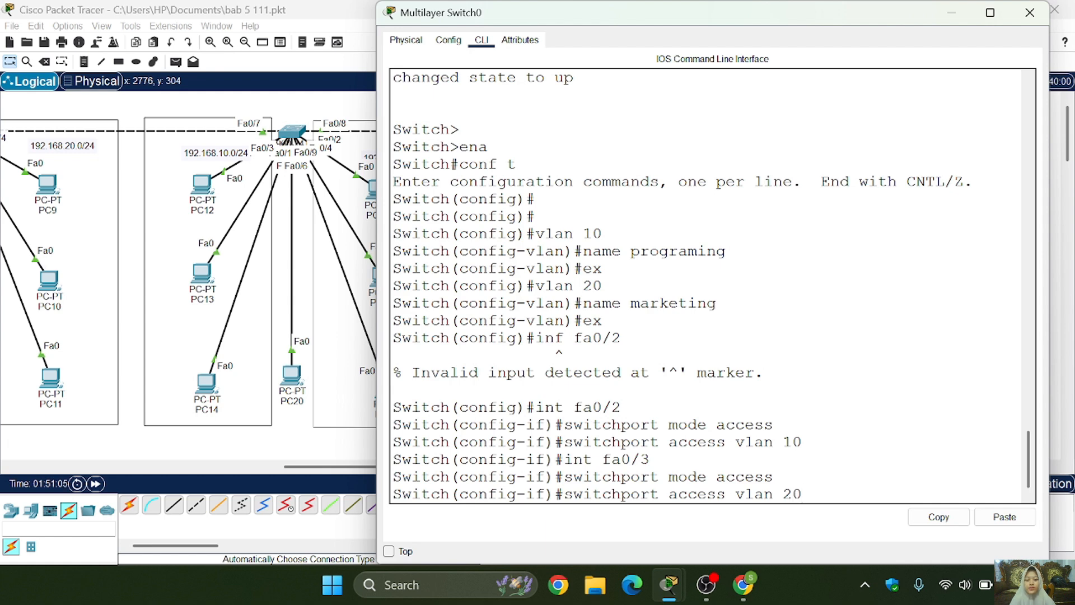
key("Return")
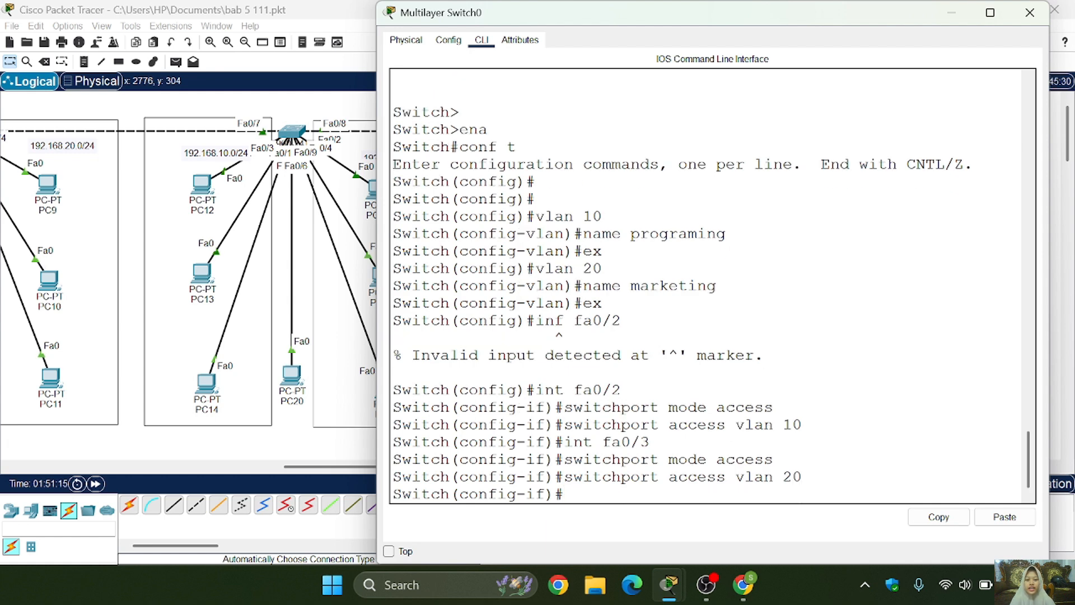
- Show the brief VLAN table from configuration mode to check the port assignments
type("do ")
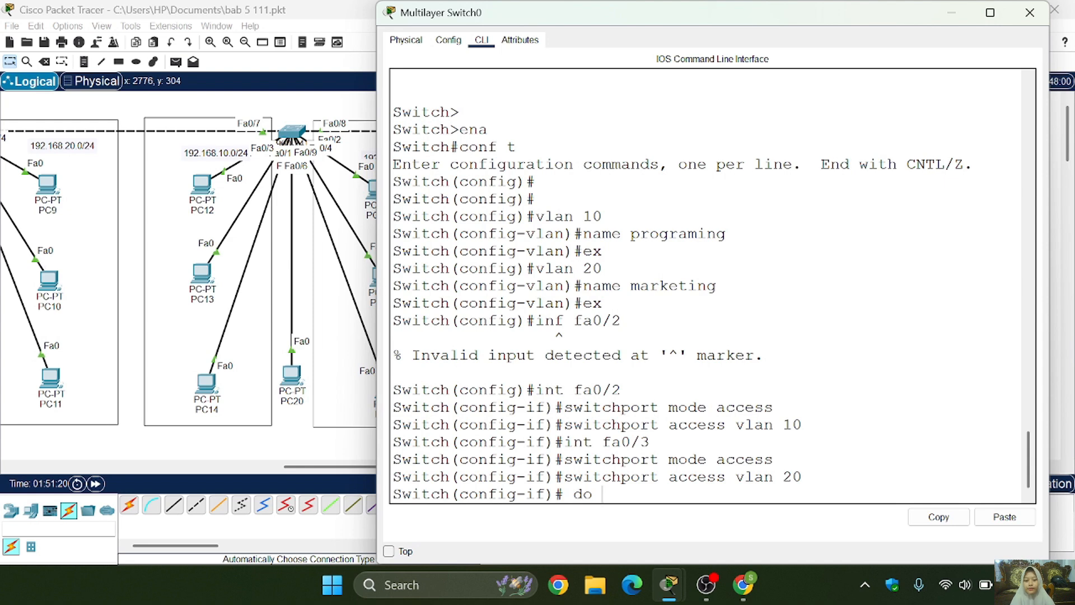
type("show vlan brief")
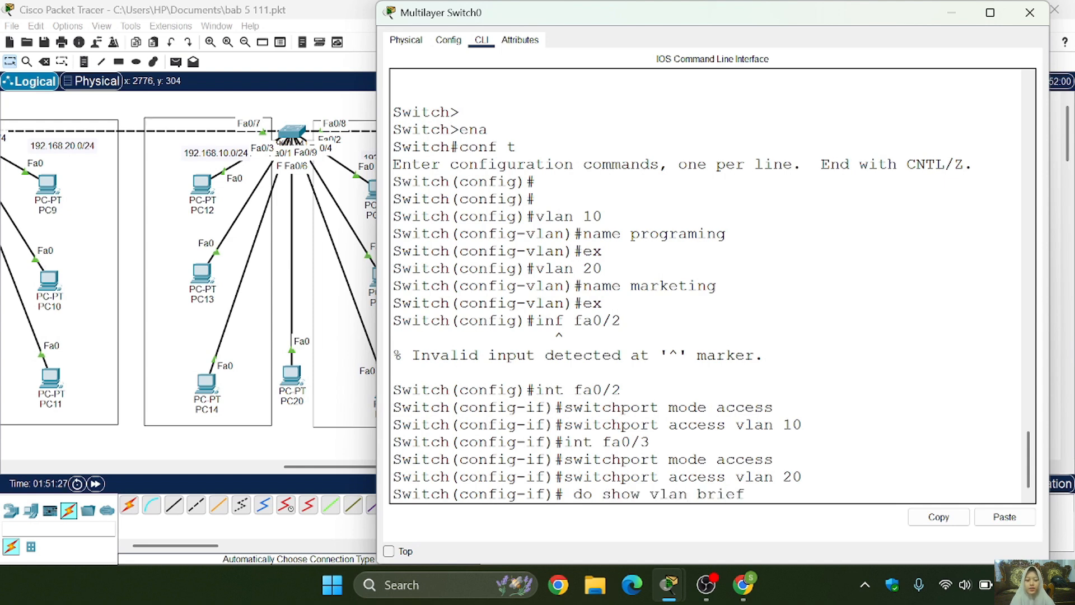
key("Return")
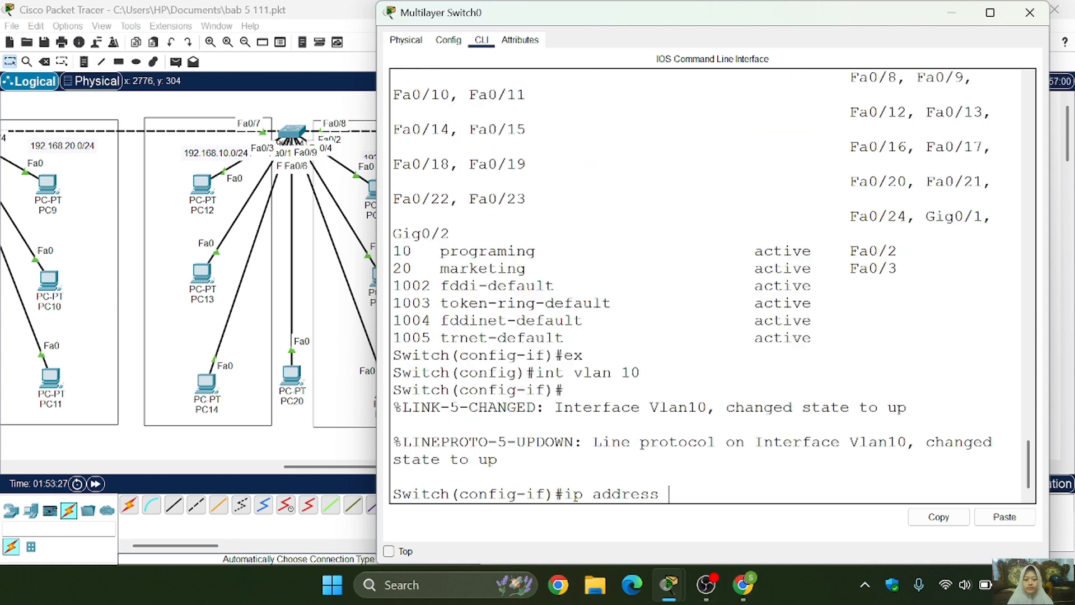
- Enter the VLAN 10 interface from global configuration mode and give it IP address 192.168.10.1 with mask 255.255.255.0
type("192.168.")
type("10")
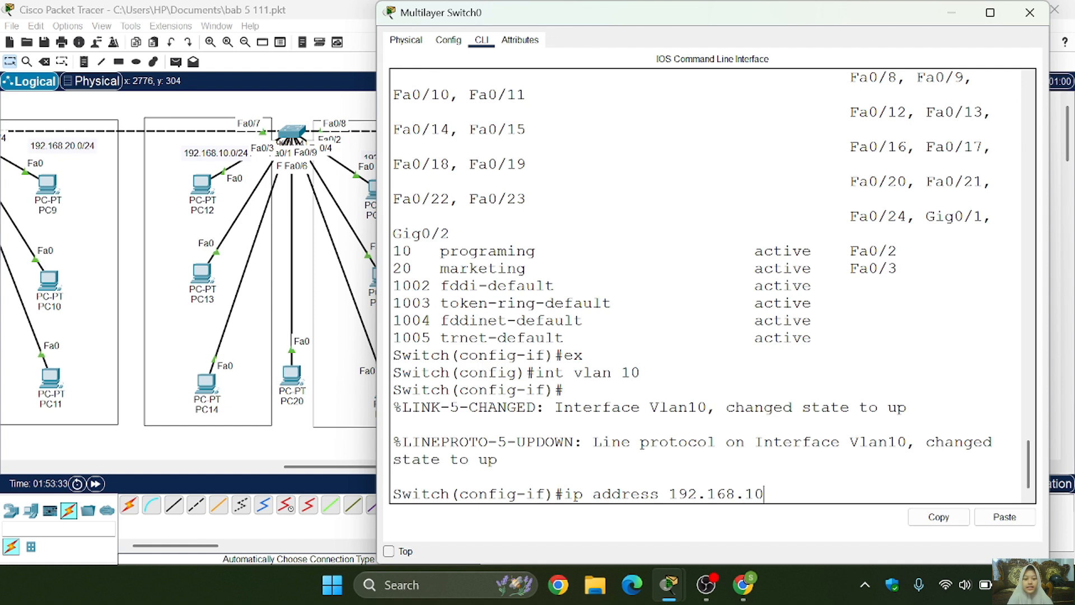
type(".1 255.255.255.0")
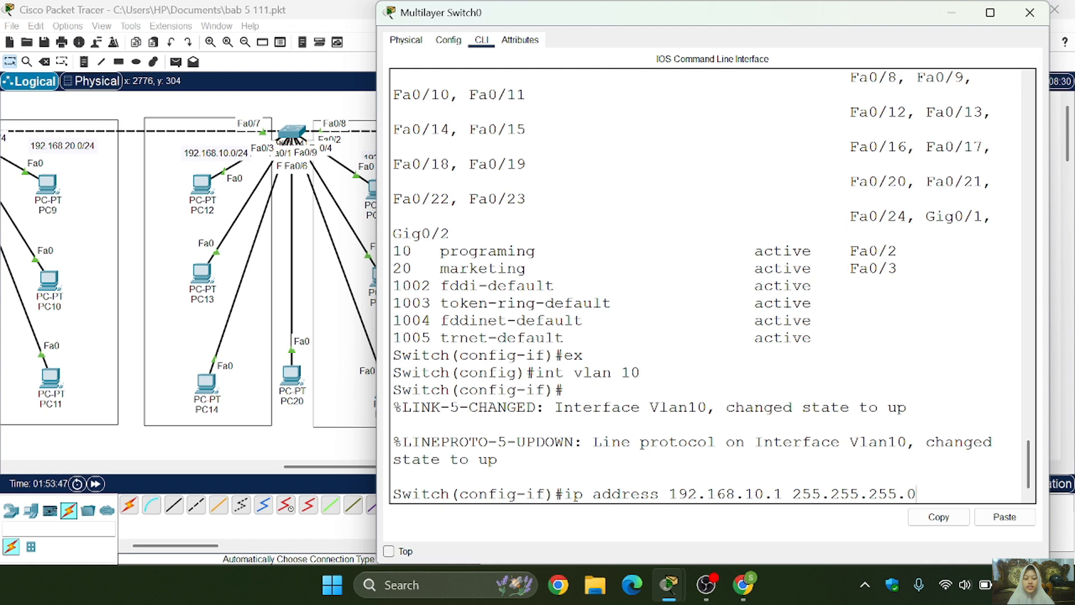
key("Return")
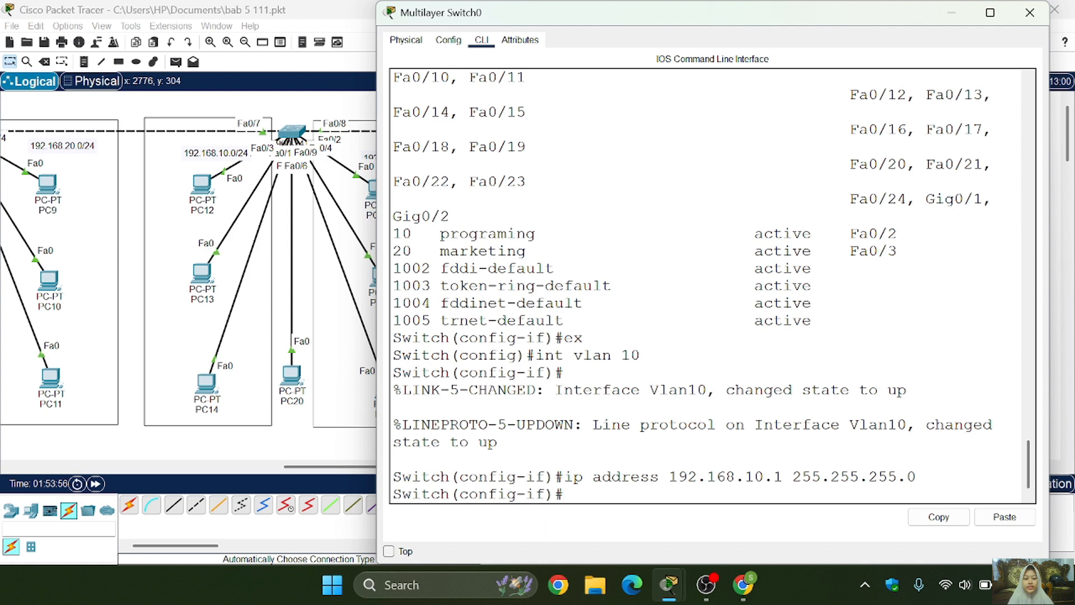
- Enable the VLAN 10 interface with no shutdown and return to global configuration mode
type("no shutdow")
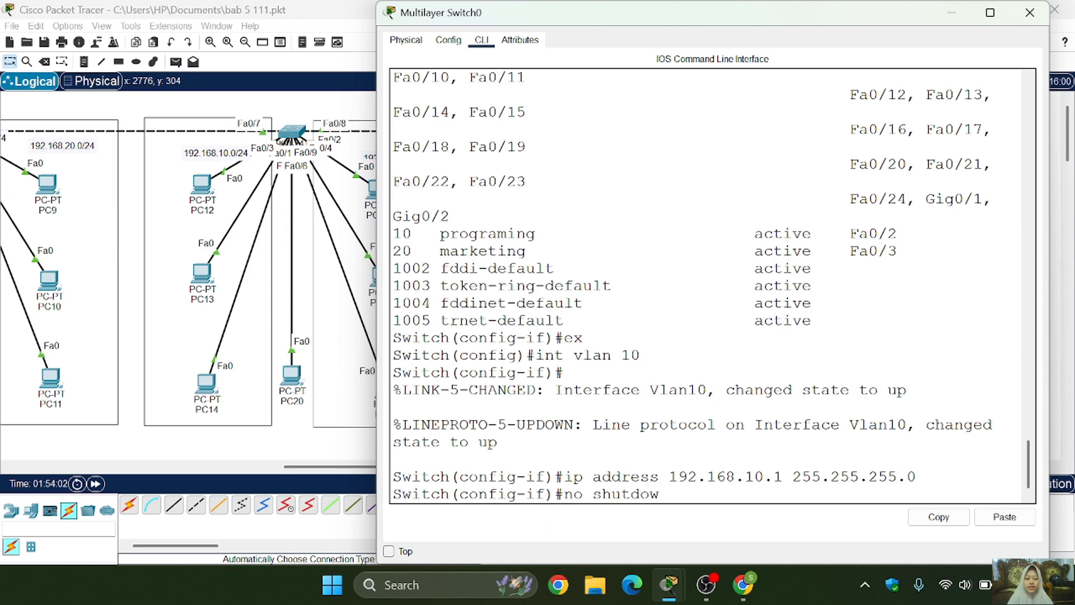
type("n")
key("Return")
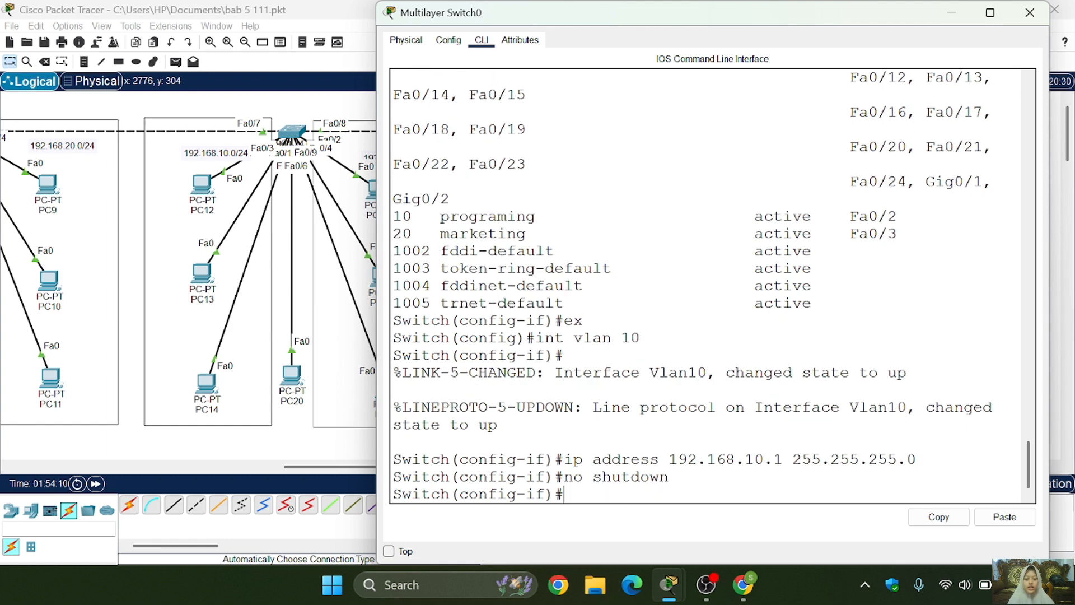
type("ex")
key("Return")
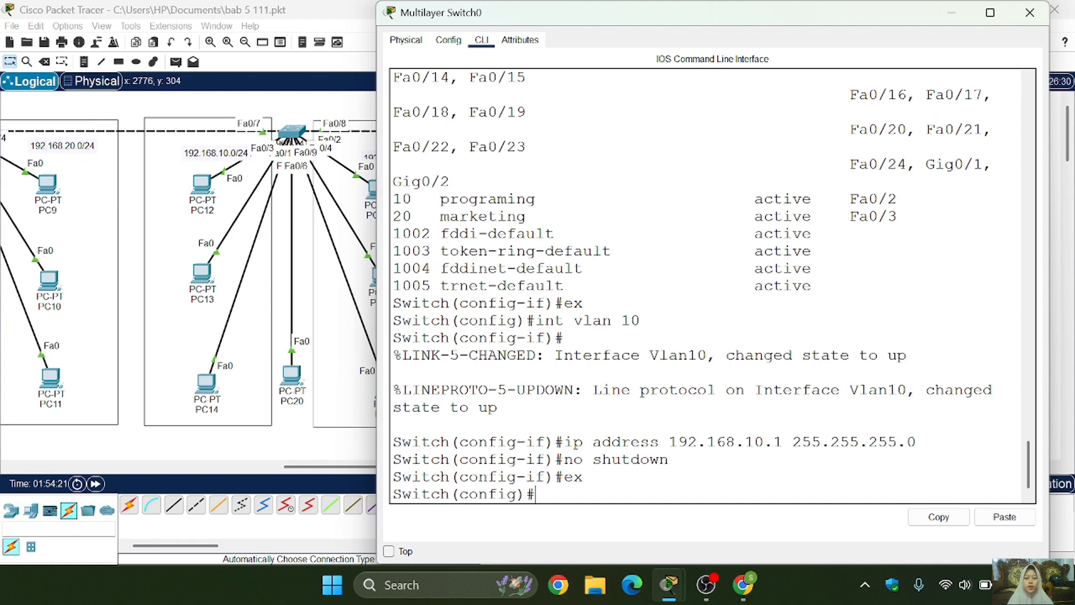
- Give the VLAN 20 interface IP address 192.168.20.1 with mask 255.255.255.0, enable it, and exit to global configuration mode
key("Up")
key("Up")
key("Up")
key("Up")
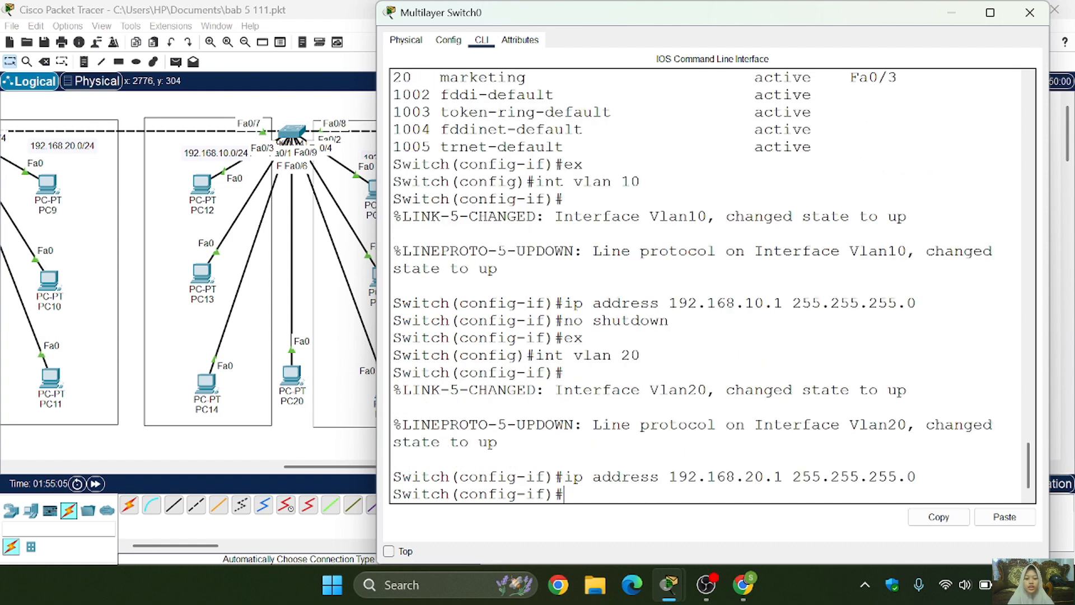
key("Up")
key("Up")
key("Up")
key("Up")
key("Return")
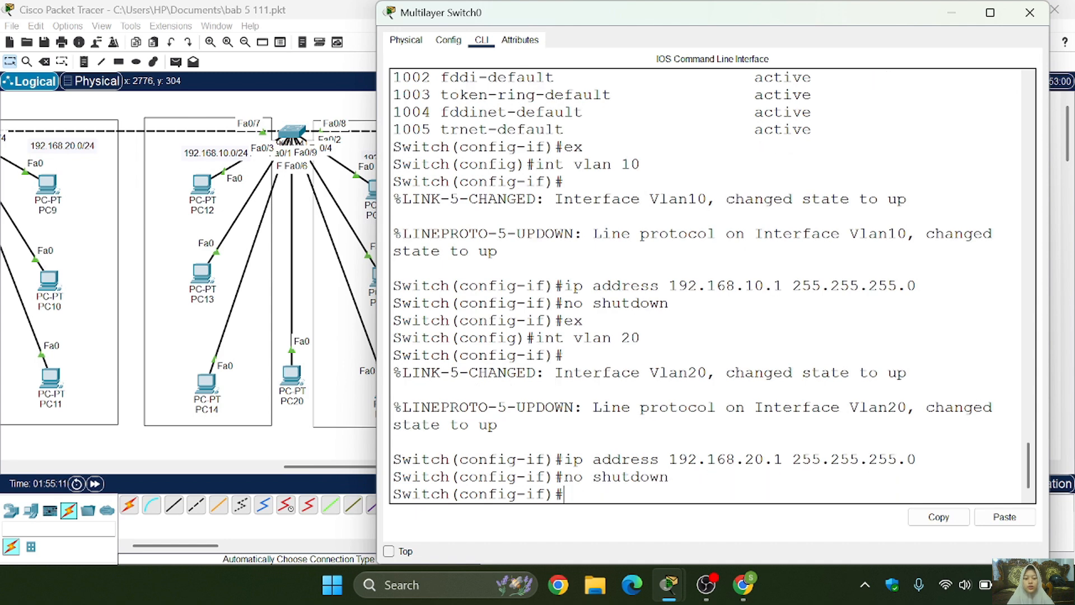
type("ex")
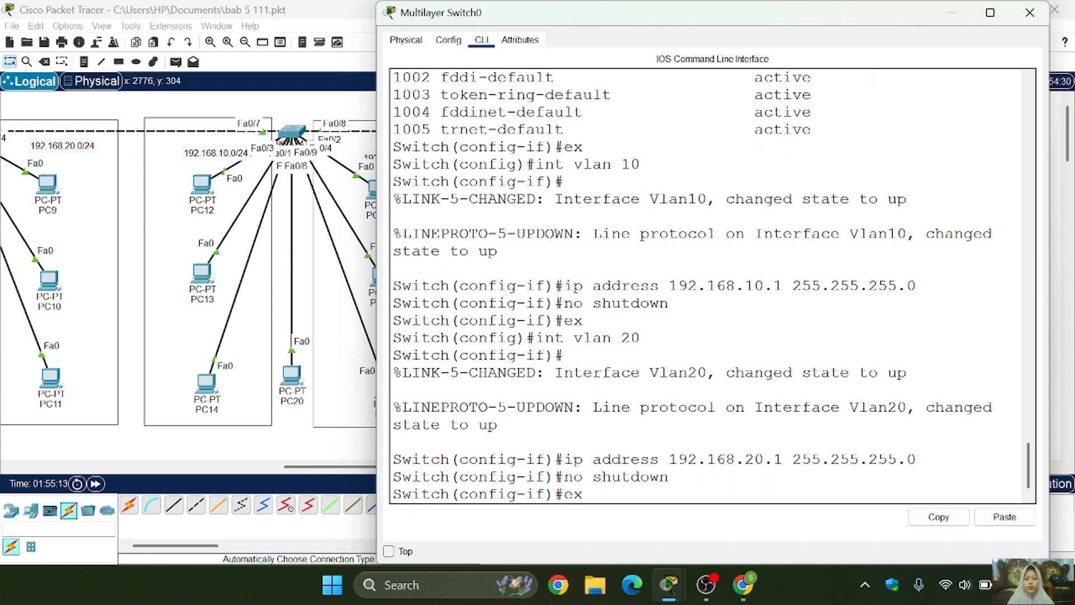
key("Return")
- Give the VLAN 1 interface IP address 192.168.1.1 with mask 255.255.255.0 and enable it with no shutdown
type("int vlan 1")
key("Return")
type("ip address 192.168.1.1")
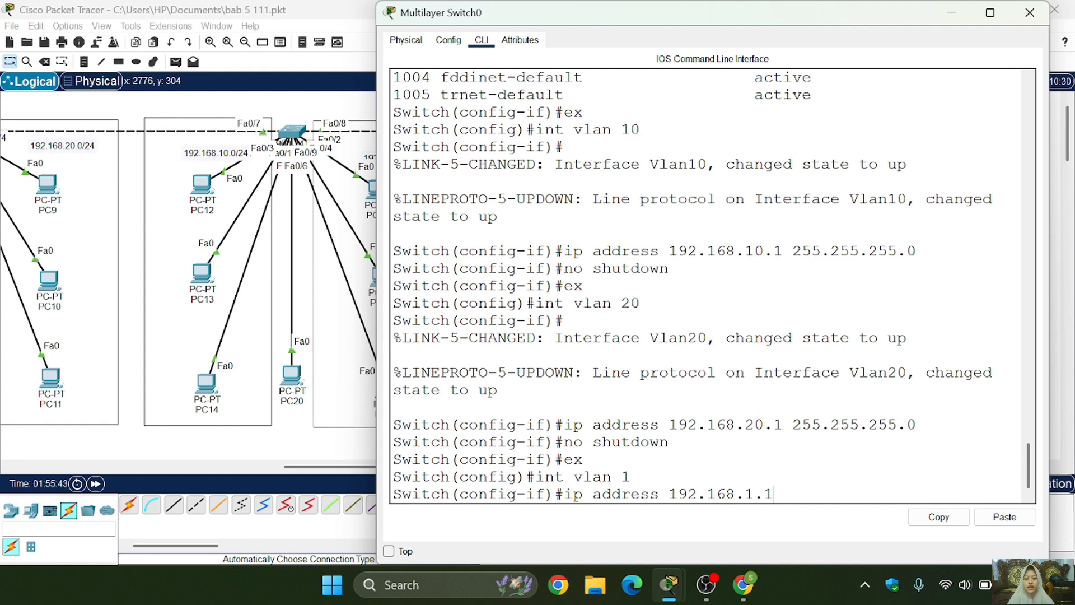
type(" 255.255.255.")
key("BackSpace")
type(".0")
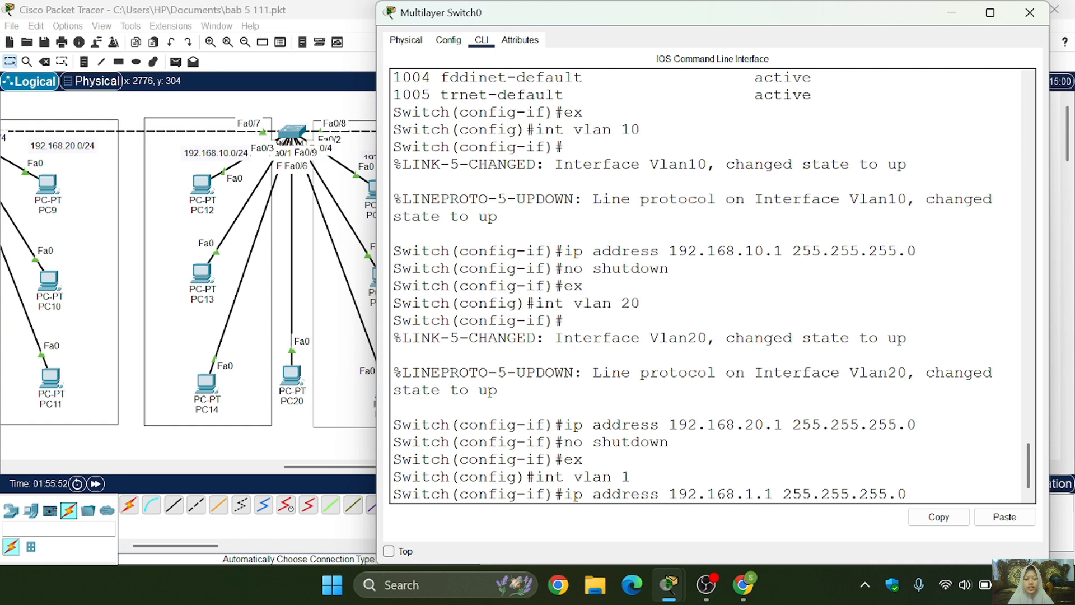
key("Return")
type("no shutdown")
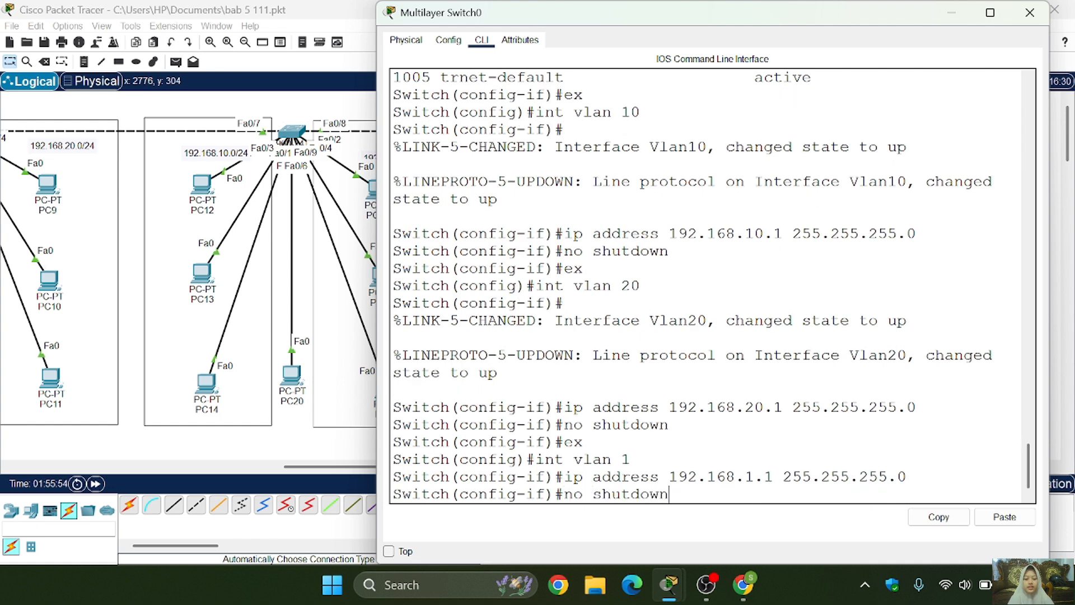
key("Return")
key("Return")
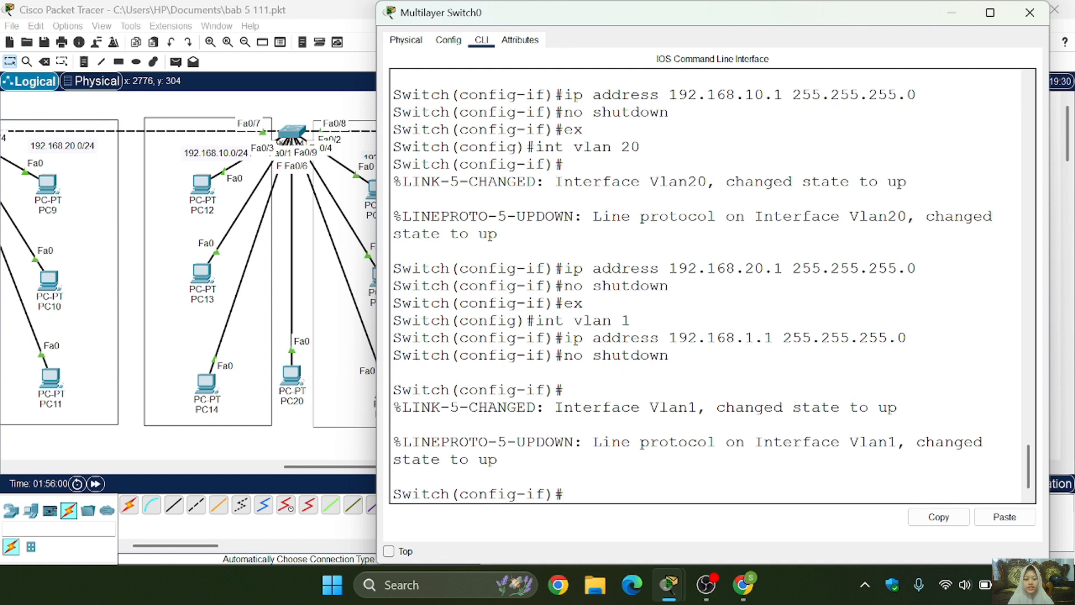
- Return to global configuration mode, list the interface status with do show ip int brief, review it and quit the listing
type("do show ip int brief")
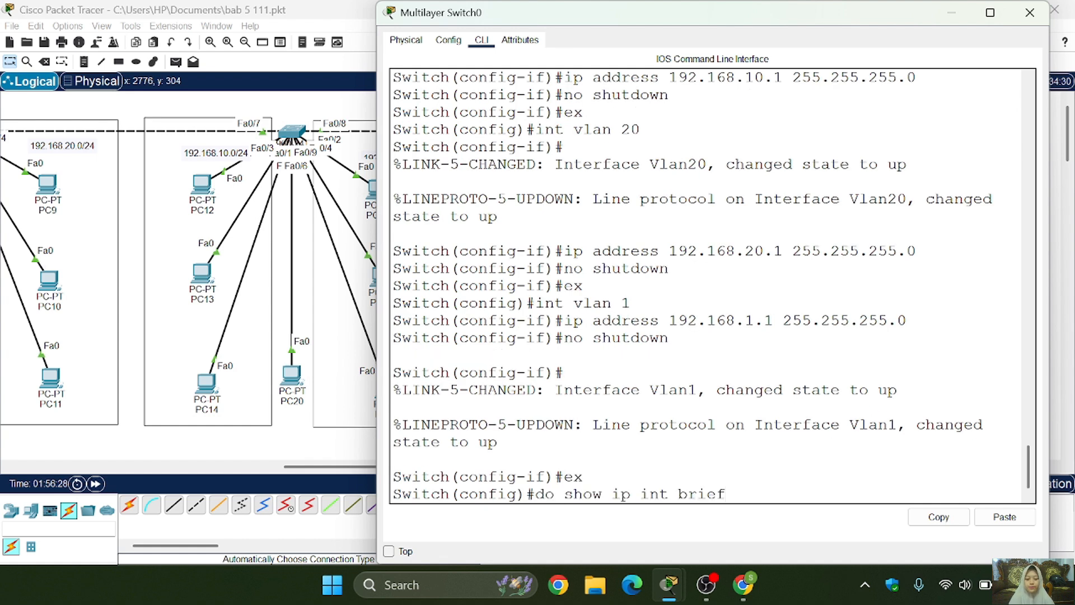
key("Return")
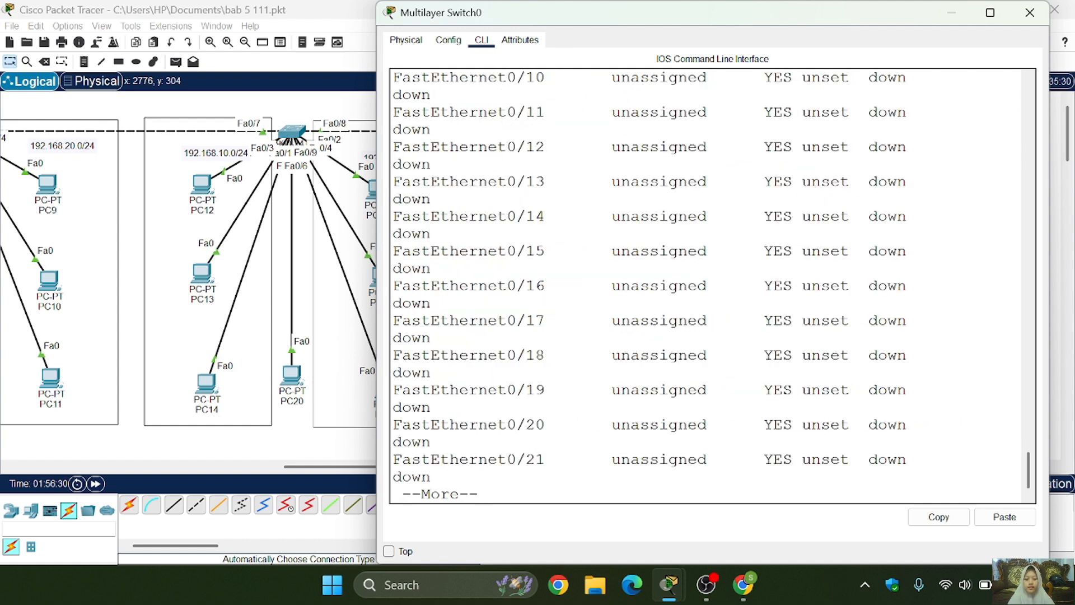
scroll(711, 285, "up", 7)
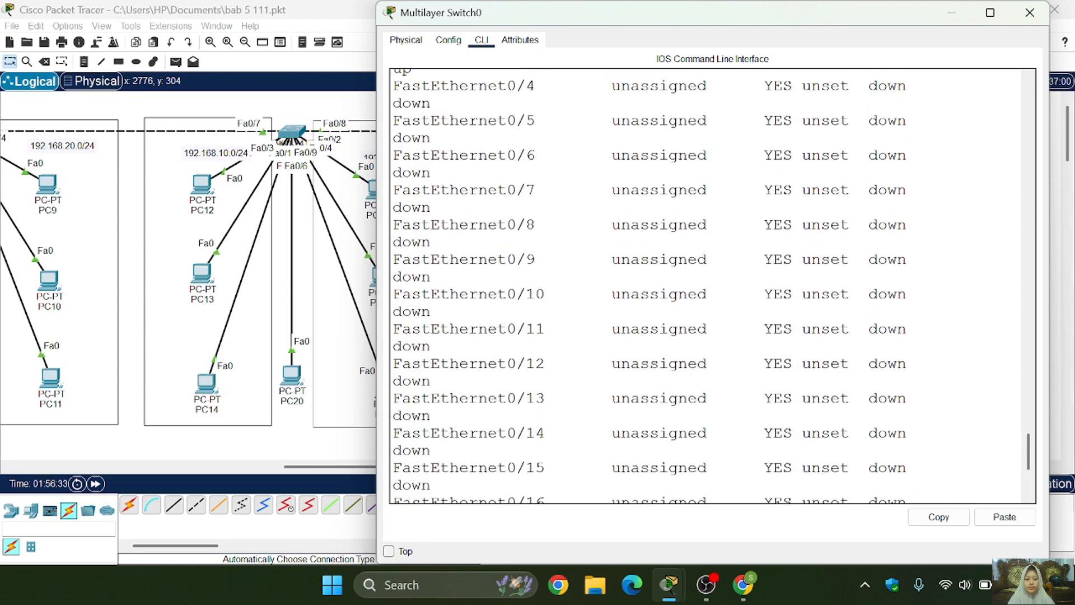
scroll(711, 286, "up", 2)
scroll(711, 285, "down", 7)
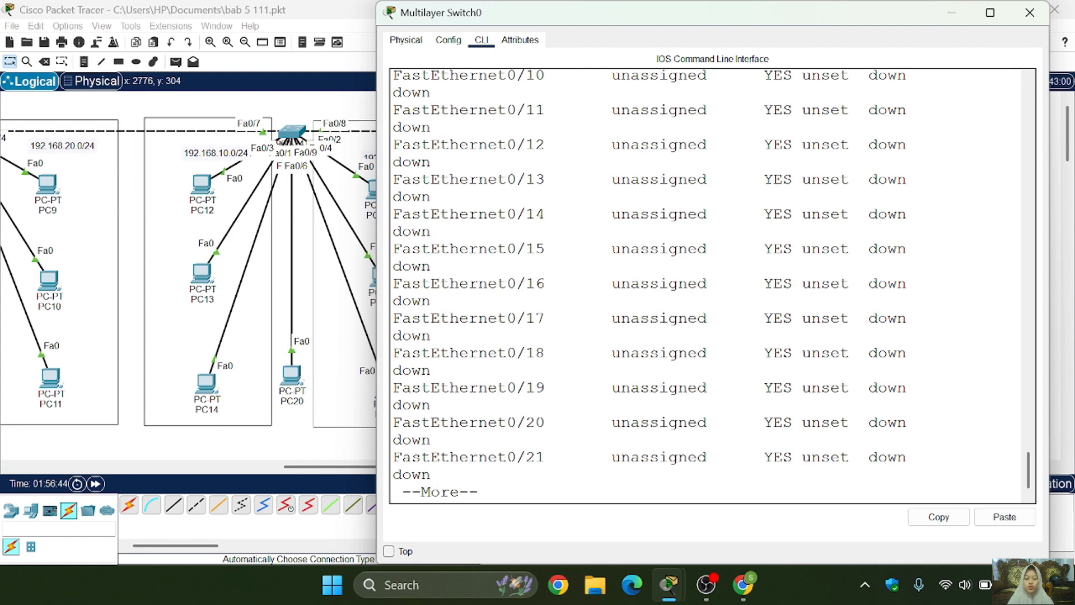
key("q")
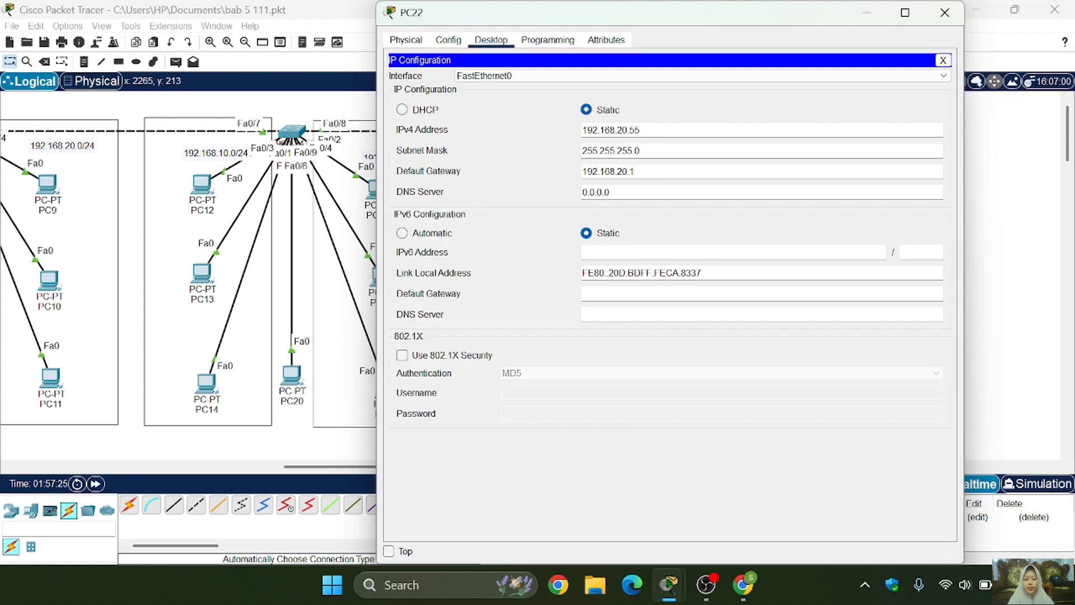
- Check PC22's default gateway and inspect Multilayer Switch0's routing table with do show ip route
left_click_drag(582, 170, 636, 170)
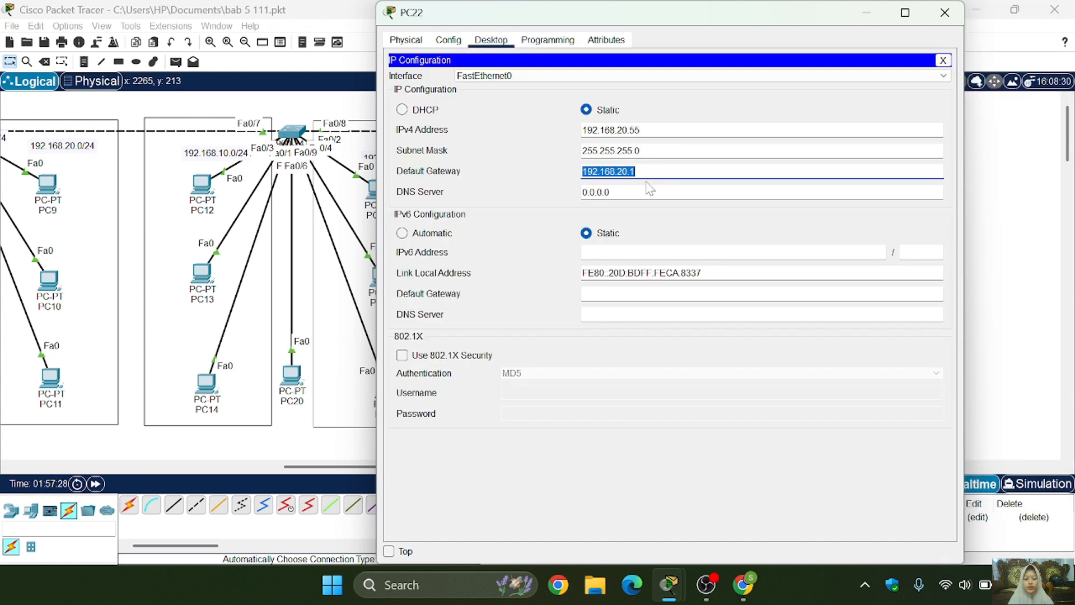
left_click(665, 172)
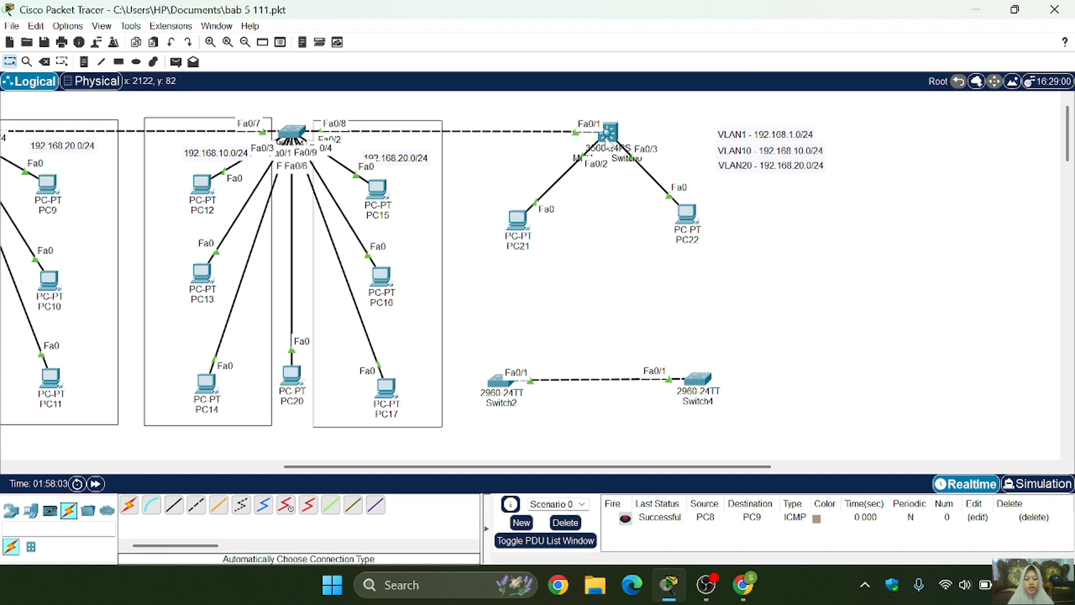
left_click(608, 137)
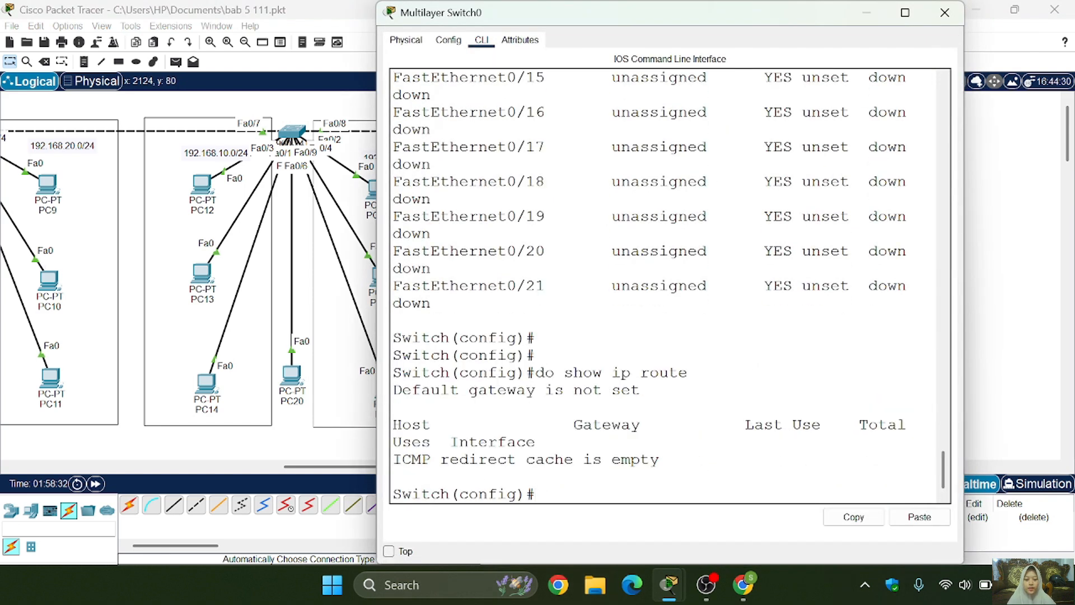
left_click_drag(393, 459, 659, 459)
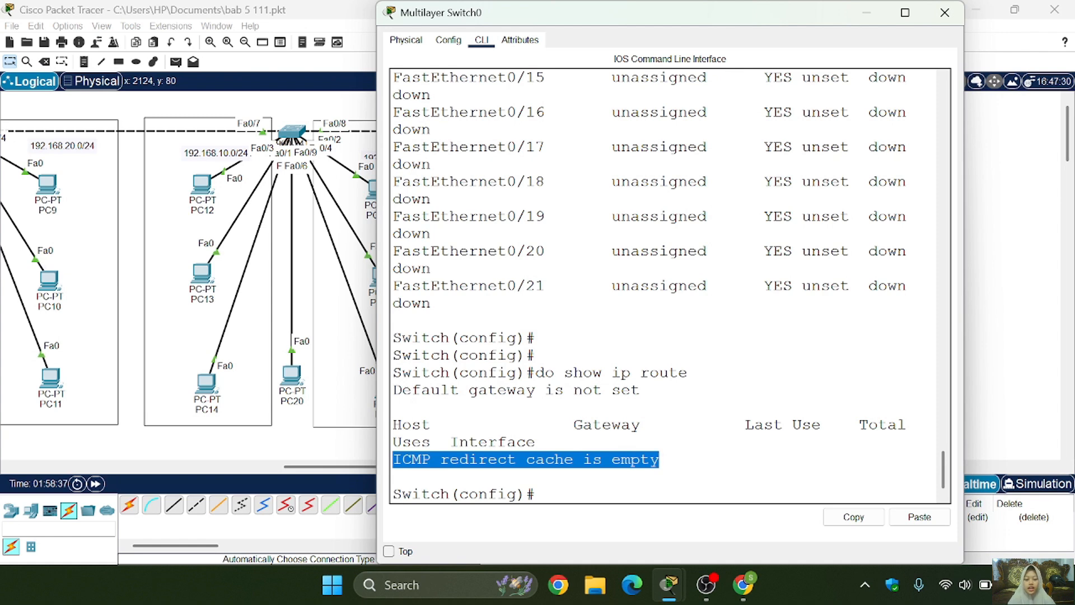
left_click(536, 494)
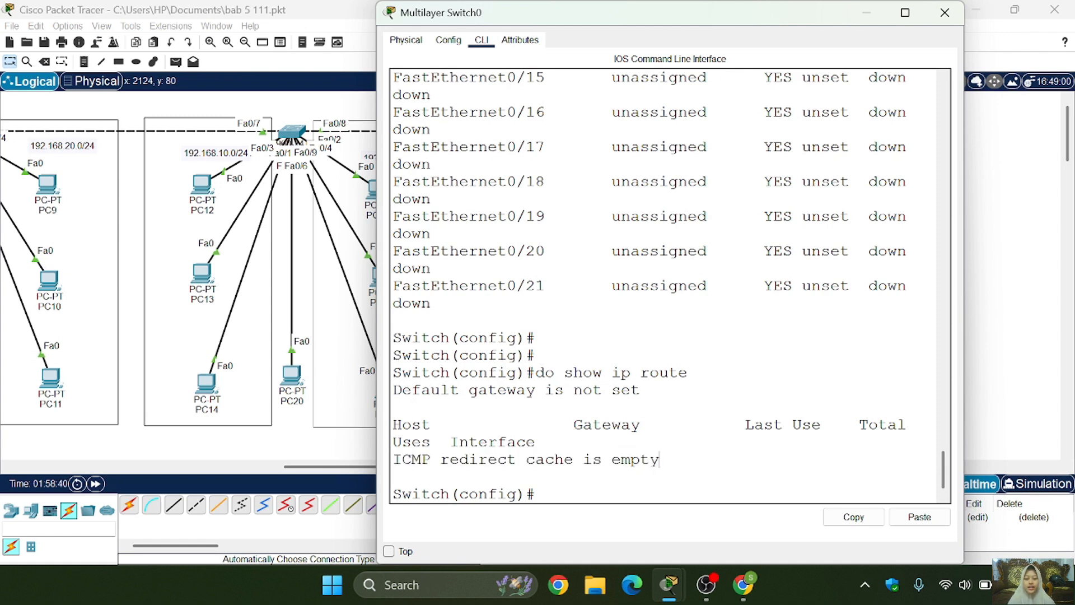
- Enable IP routing on Multilayer Switch0 from global configuration mode with ip routing
key("Return")
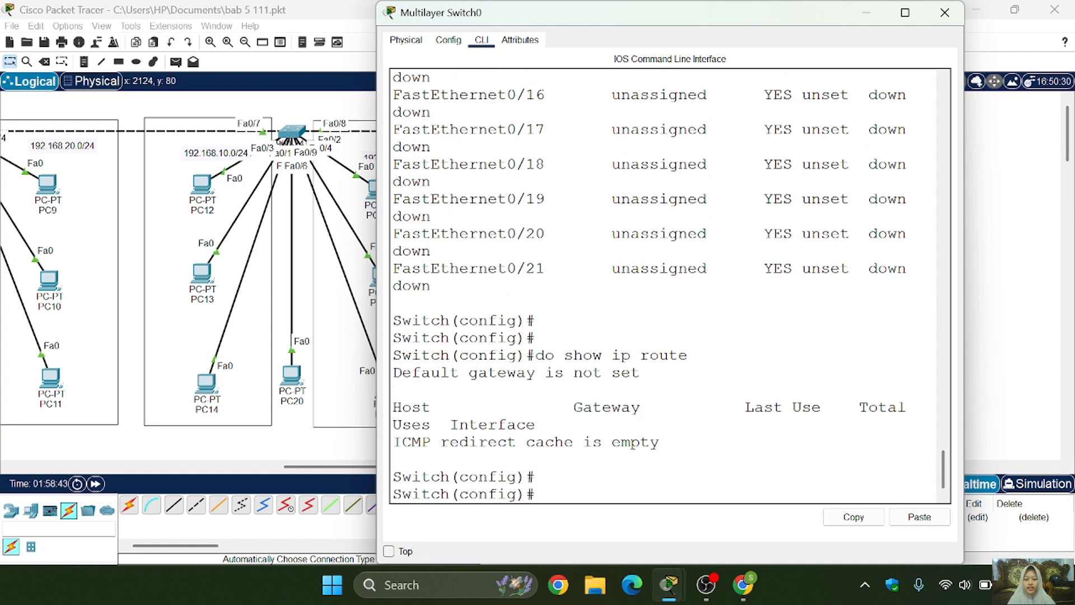
type("ip routing")
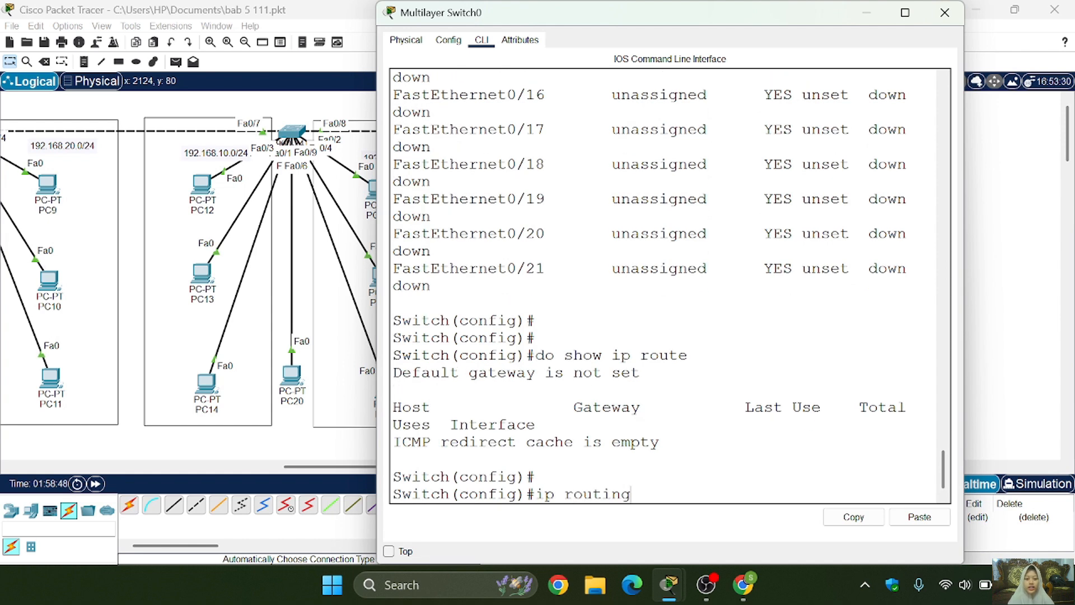
key("Return")
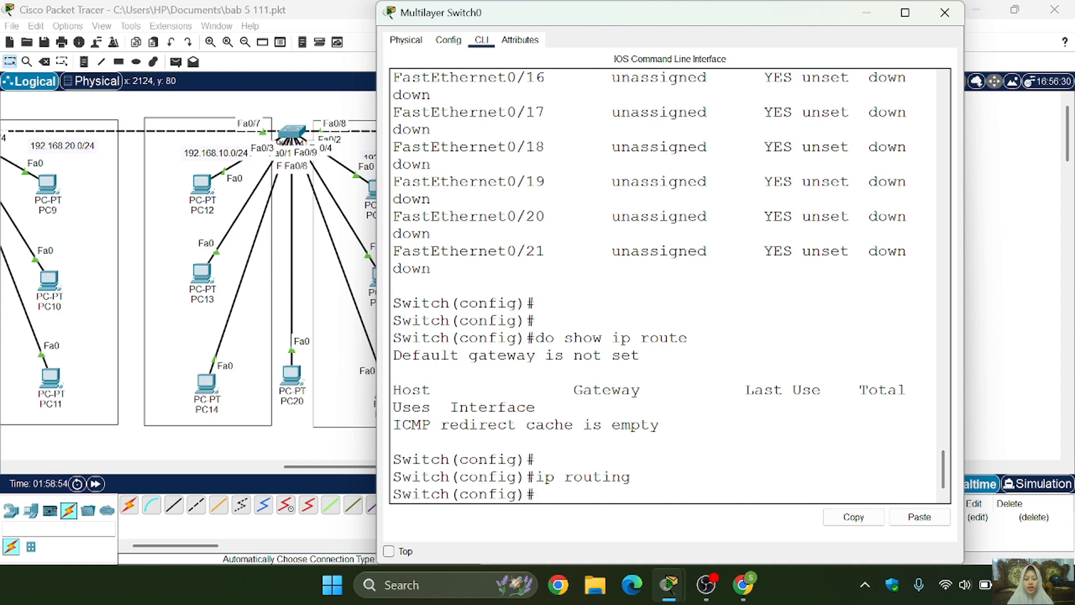
- Display the switch's routing table again with do show ip route, review the VLAN networks and close the switch window
key("Up")
key("Up")
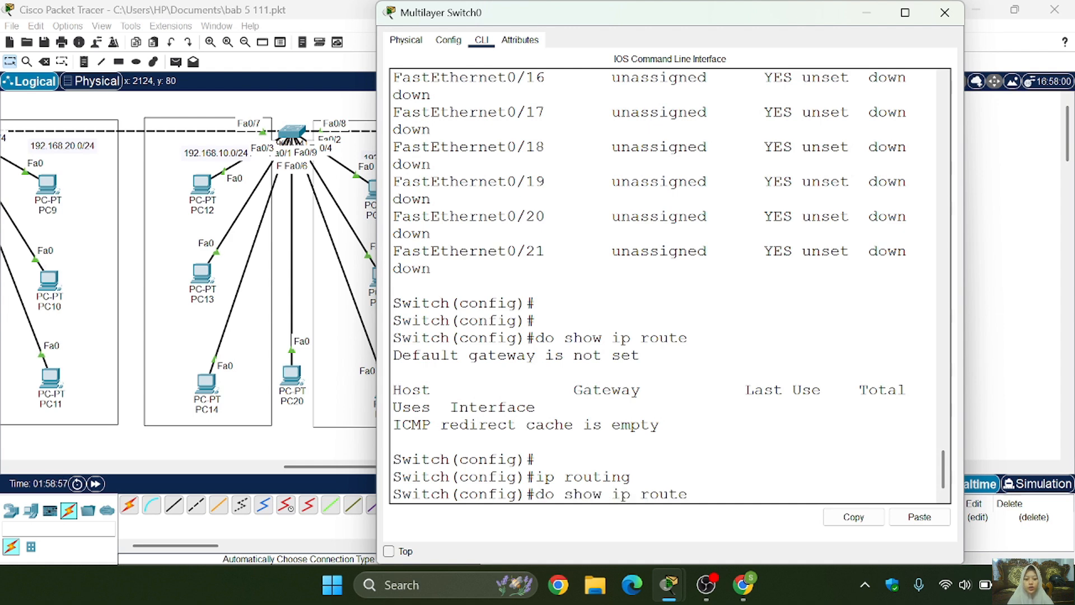
key("Return")
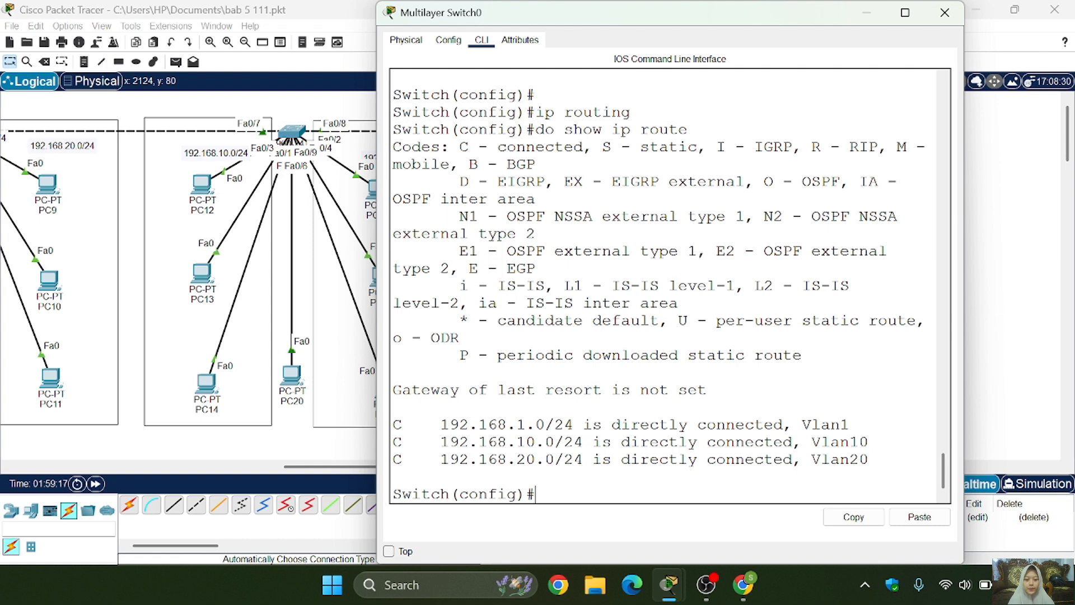
left_click(944, 12)
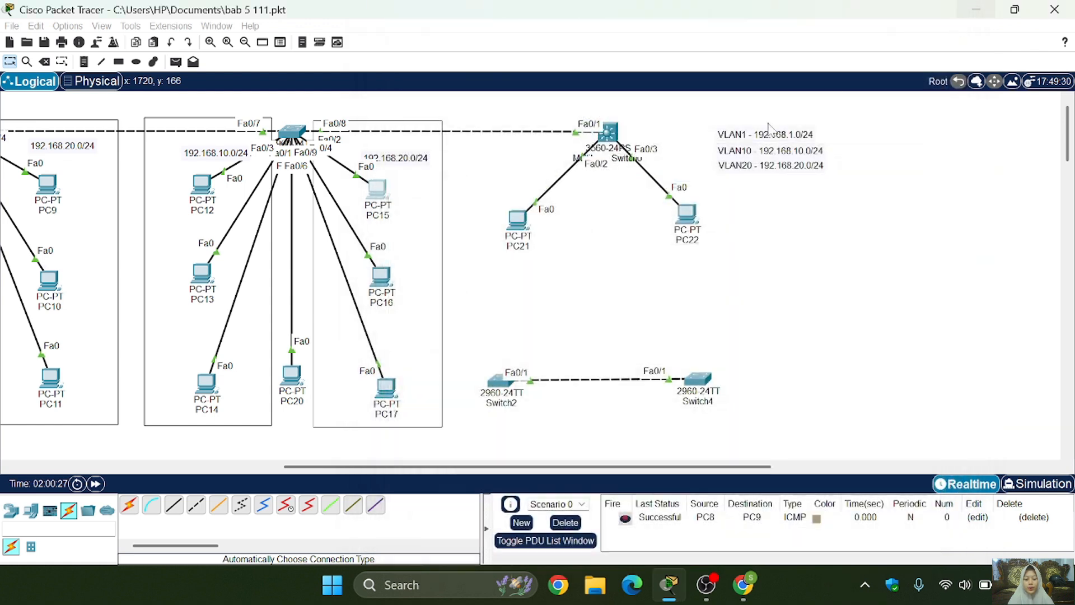
- Set PC16's IPv4 default gateway to 192.168.20.1 in its IP configuration and close the PC's window
double_click(380, 277)
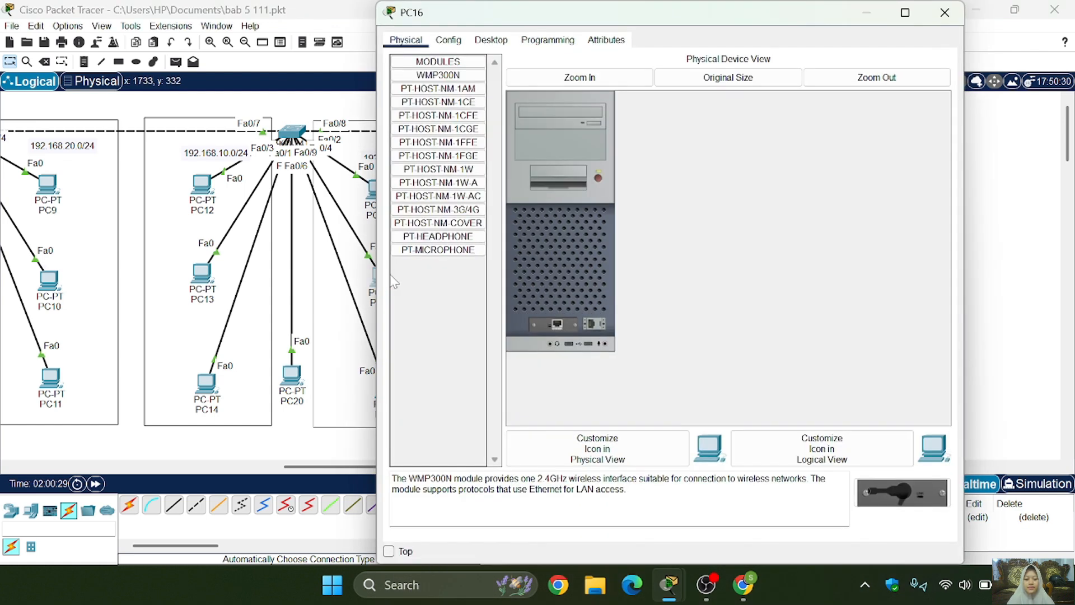
left_click(491, 40)
left_click(432, 87)
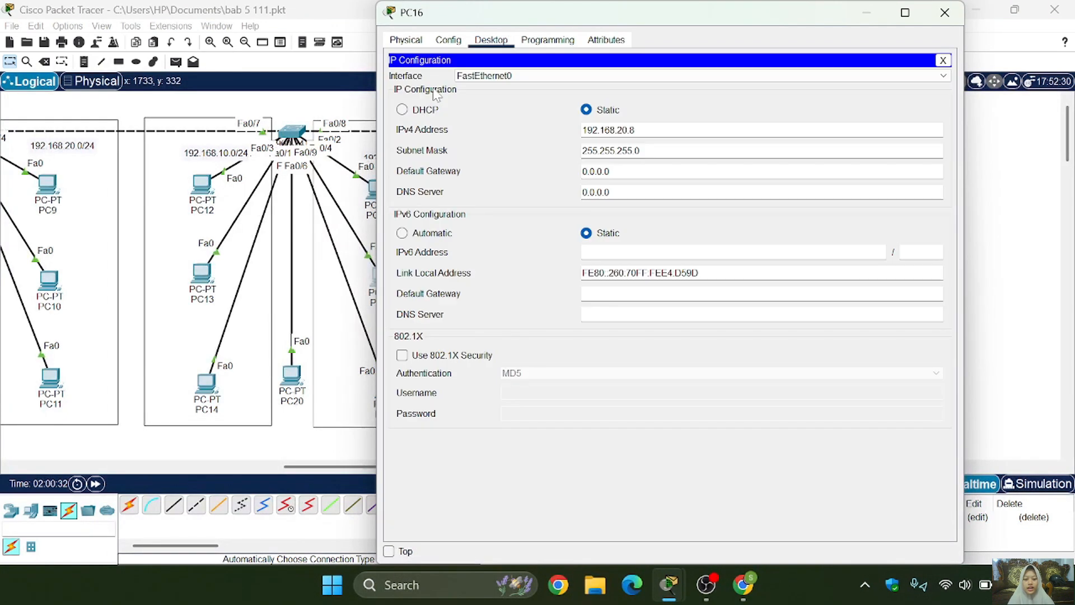
left_click(644, 172)
left_click_drag(608, 171, 576, 175)
type("192.168.20.1")
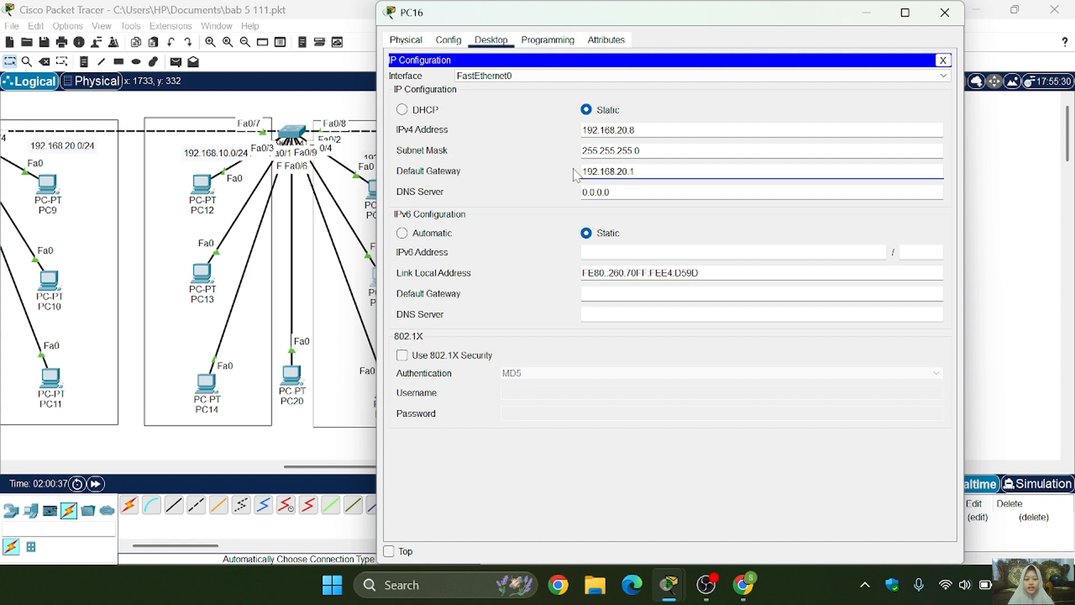
left_click(944, 13)
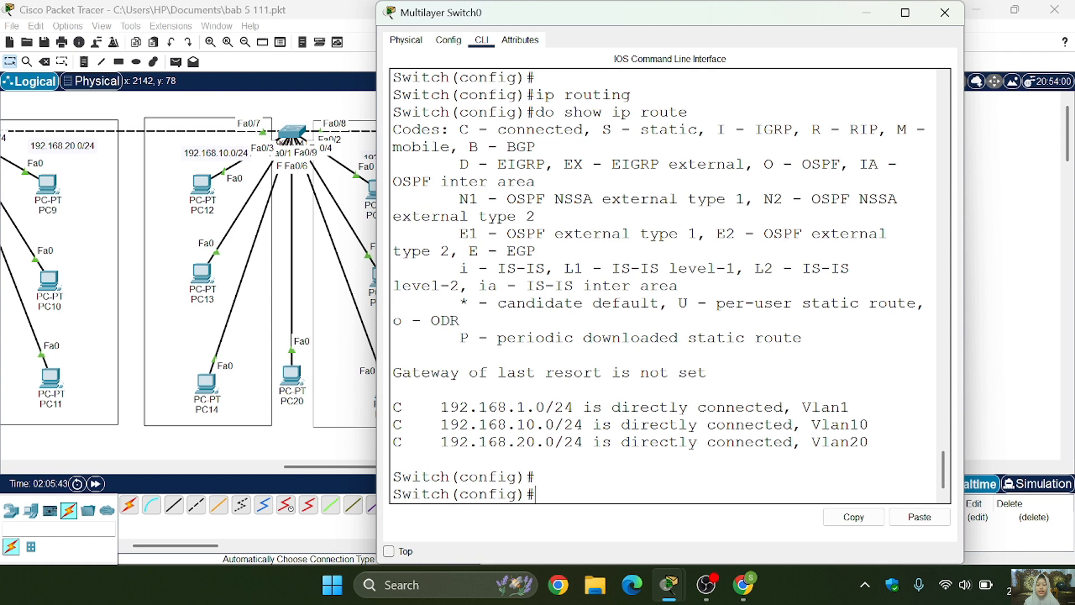
- Create a DHCP pool named vlan10 on Multilayer Switch0 with ip dhcp pool vlan10
type("ip dhcp pool")
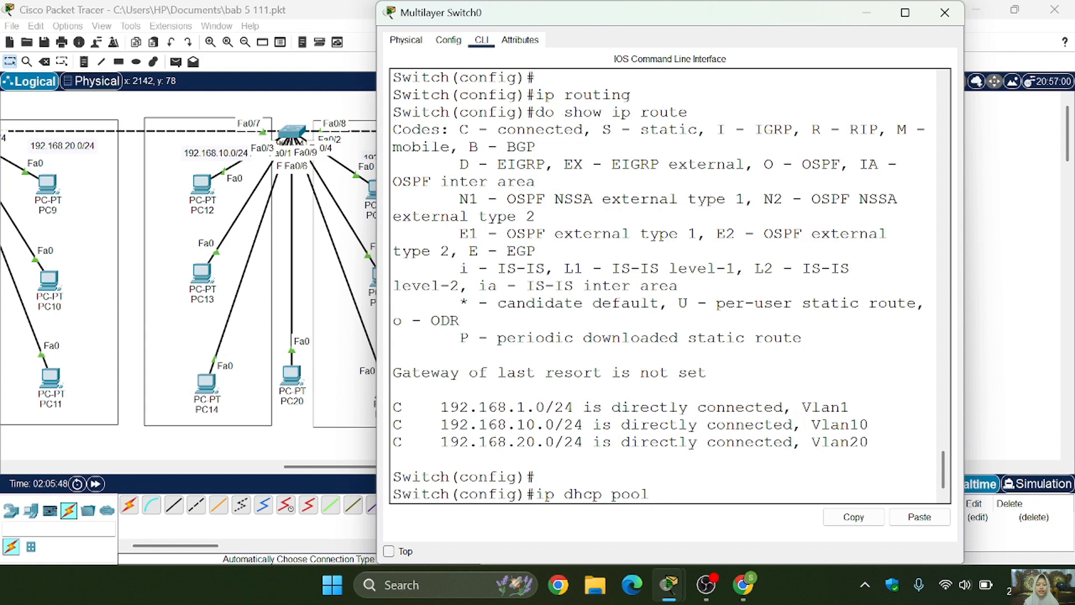
type(" vlan")
key("BackSpace")
type("10")
key("Return")
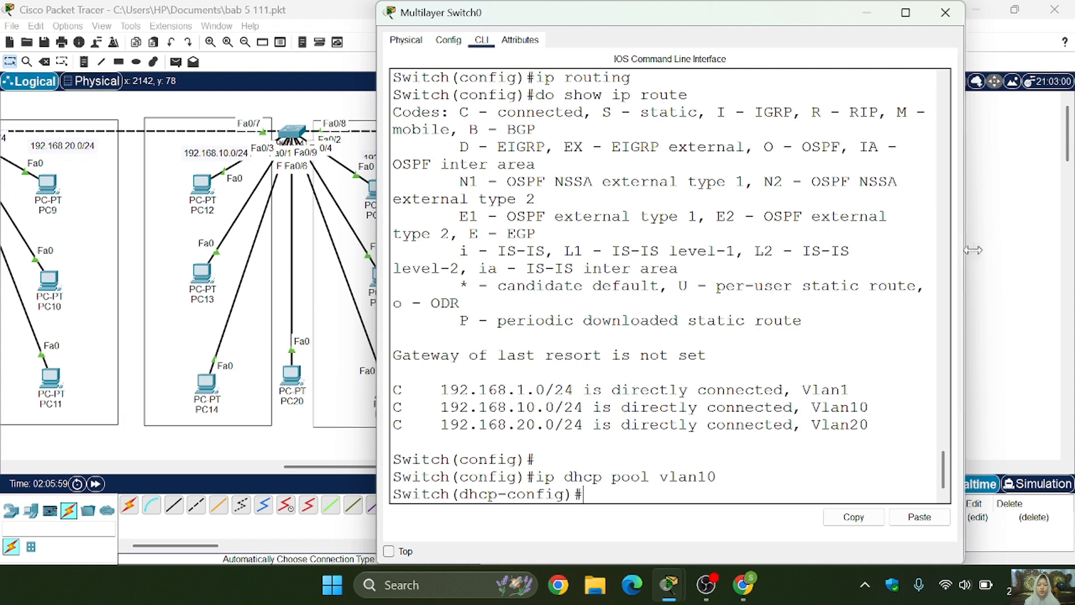
- Widen the switch window and assign network 192.168.10.0 with mask 255.255.255.0 to the vlan10 DHCP pool
left_click_drag(973, 250, 1042, 235)
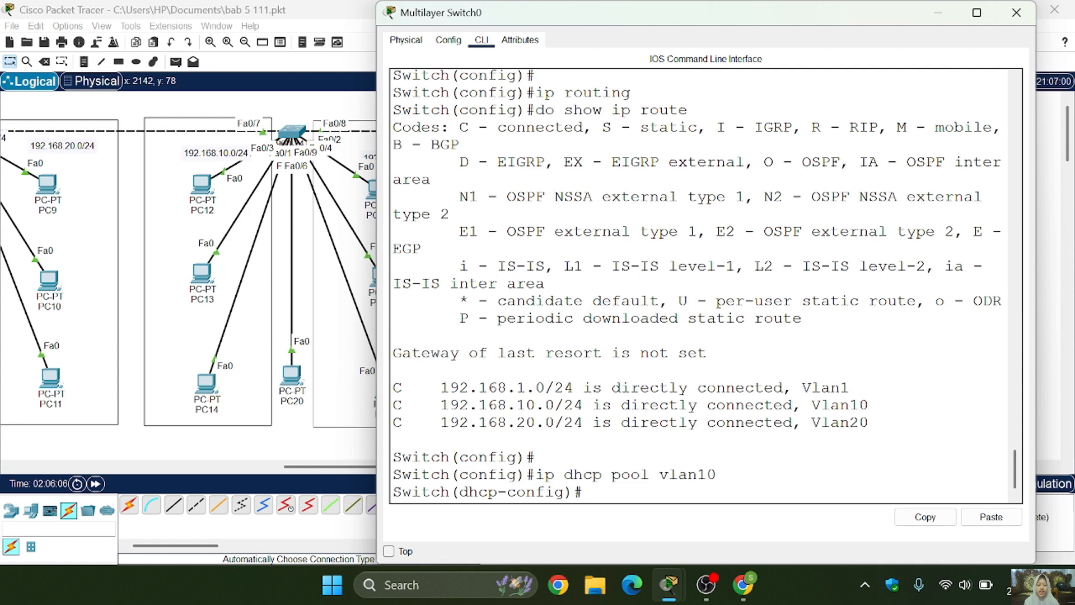
type("network")
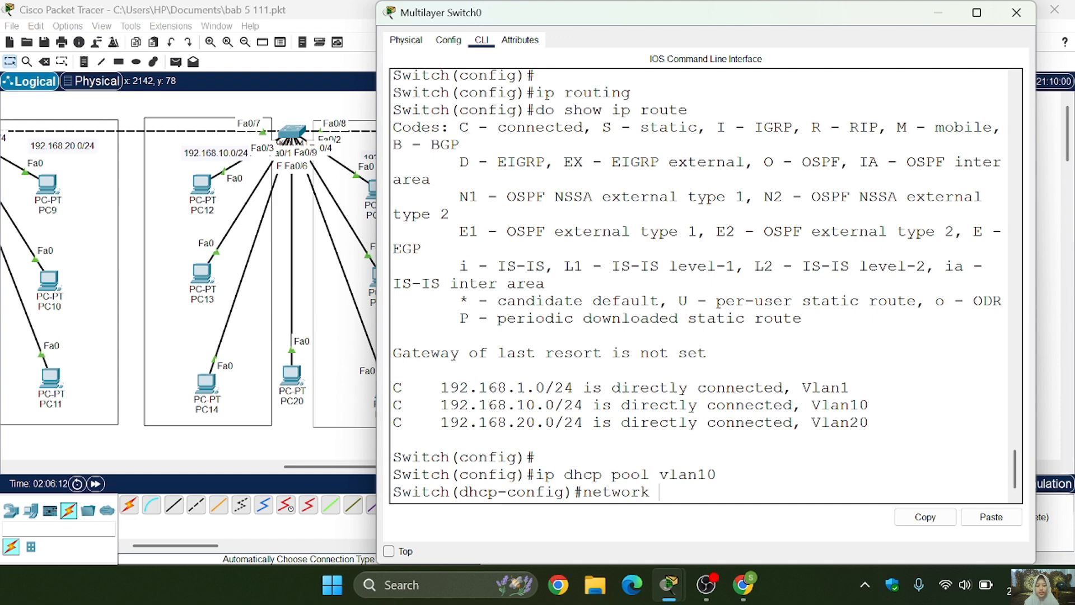
type(" 192.168.10.0 255.255.255.0")
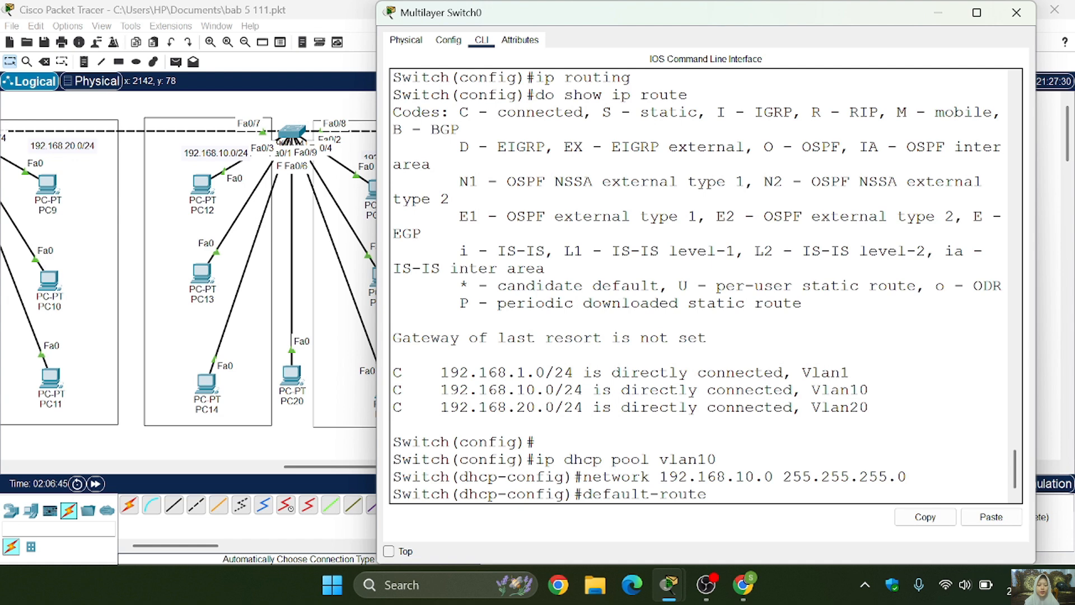
- Give the vlan10 pool default router 192.168.10.1 and DNS server 8.8.8.8, and exit to global configuration mode
type("192.168.10.1")
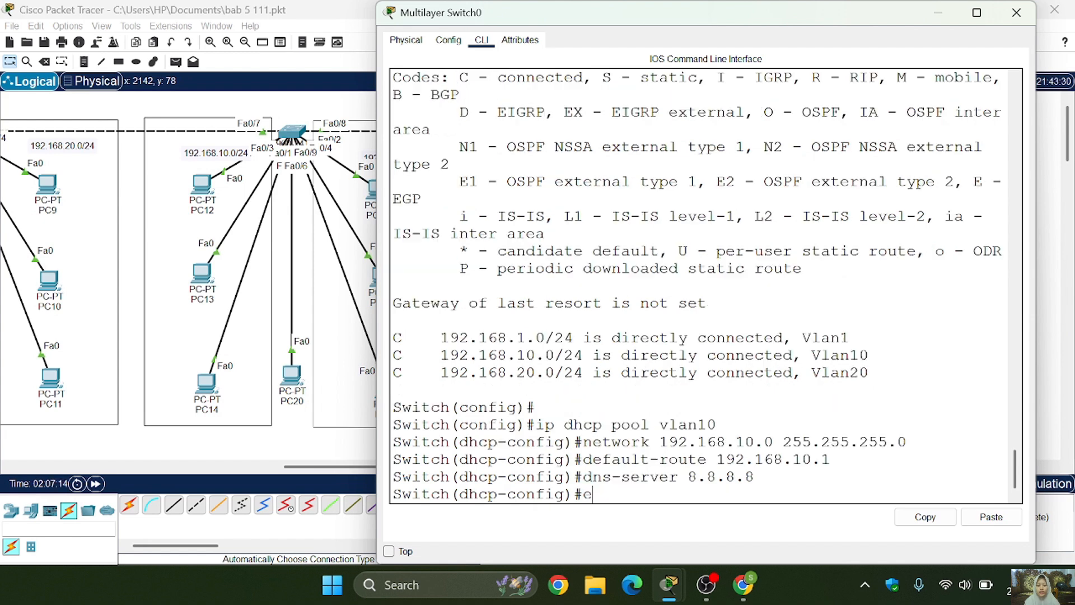
type("x")
key("Return")
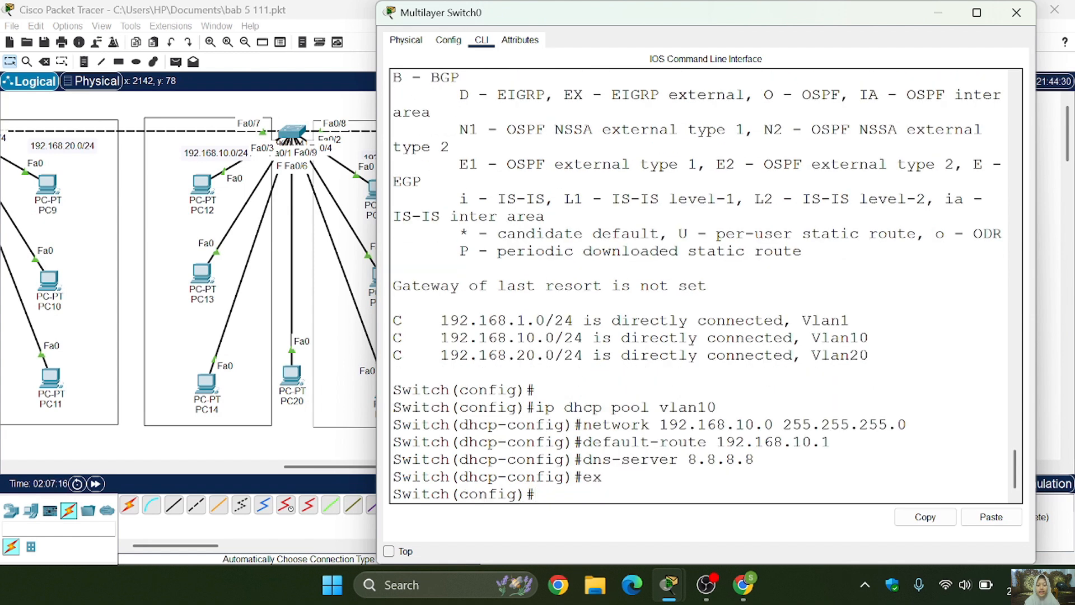
- Create a second DHCP pool named vlan20 by reusing the earlier ip dhcp pool command
key("Up")
key("Up")
key("Up")
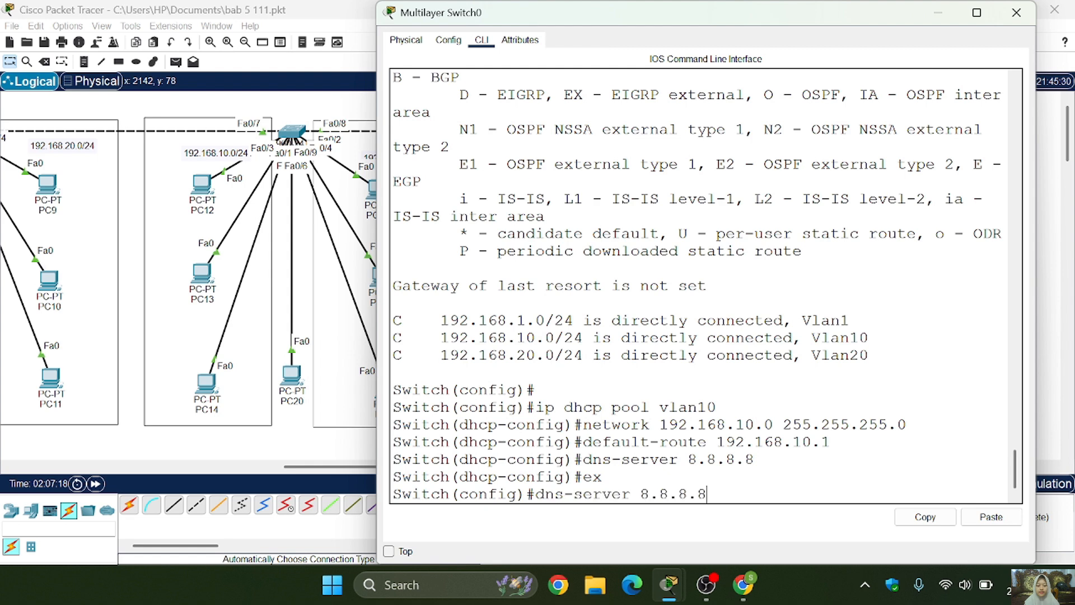
key("Up")
key("Up")
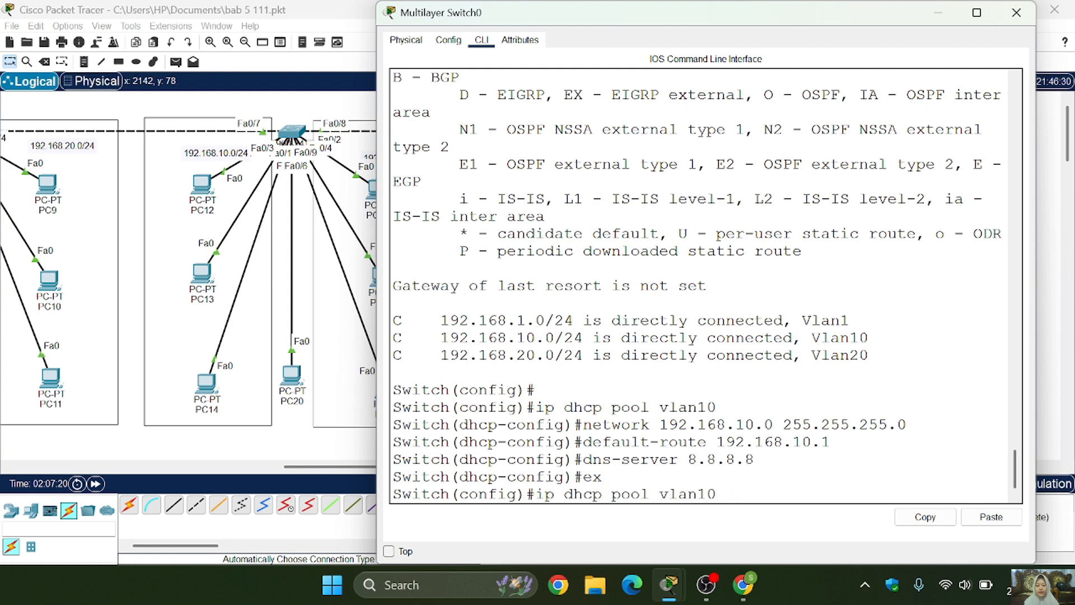
key("BackSpace")
key("BackSpace")
type("20")
key("Return")
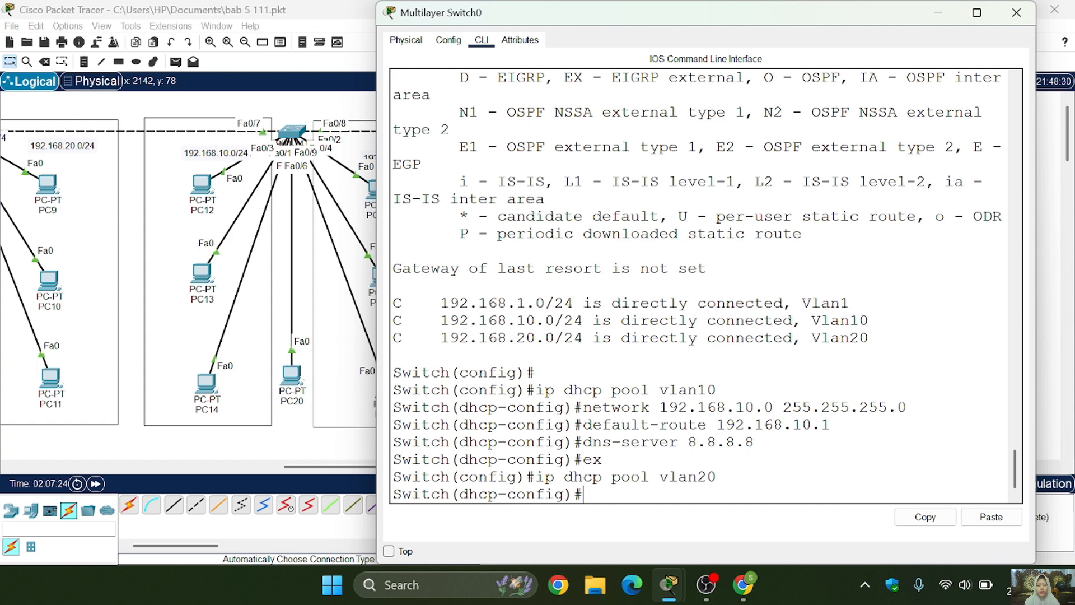
- Assign network 192.168.20.0 with mask 255.255.255.0 to the vlan20 DHCP pool
key("Up")
key("Up")
key("Up")
key("Up")
key("Up")
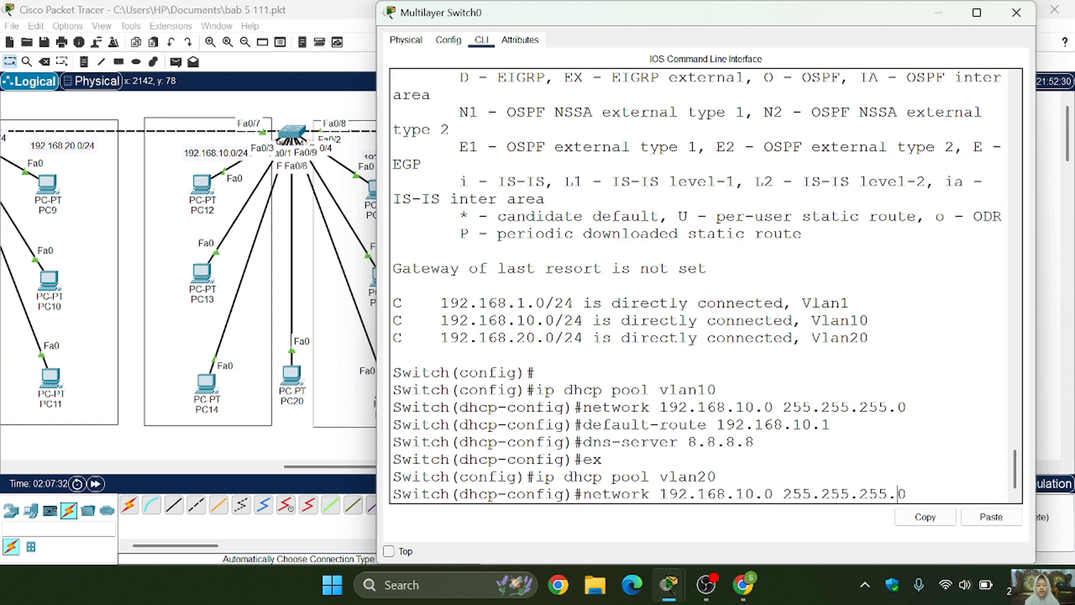
key("Left")
key("Left")
key("Left")
key("Left")
key("Left")
key("BackSpace")
type("2")
key("Return")
- Set the vlan20 pool's default router to 192.168.20.1 by editing the previous default-route command
key("Up")
key("Up")
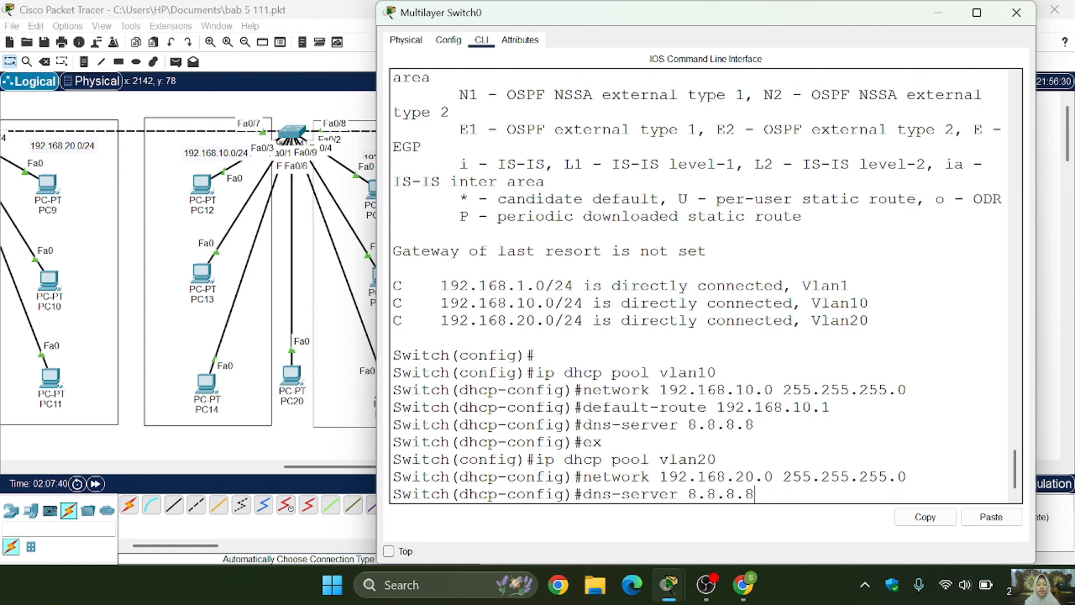
key("Up")
key("Left")
key("Left")
key("Left")
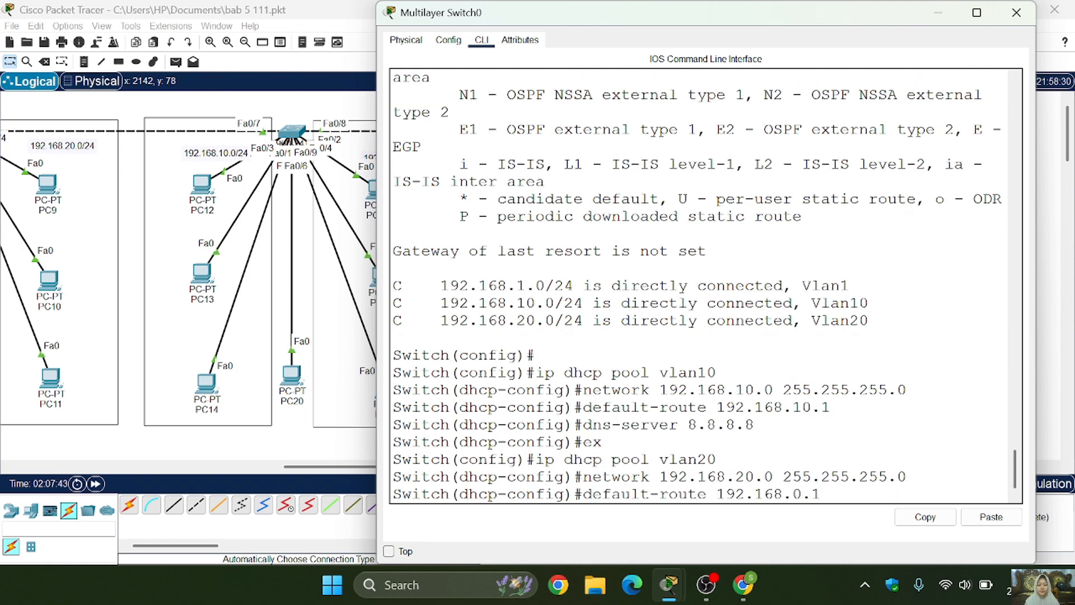
key("BackSpace")
type("2")
key("Return")
- Set the vlan20 pool's DNS server to 8.8.8.8 by reusing the earlier dns-server command
key("Up")
key("Up")
key("Up")
- Leave the vlan20 pool and create a third DHCP pool named vlan1 by adapting the earlier ip dhcp pool command
key("Up")
key("Up")
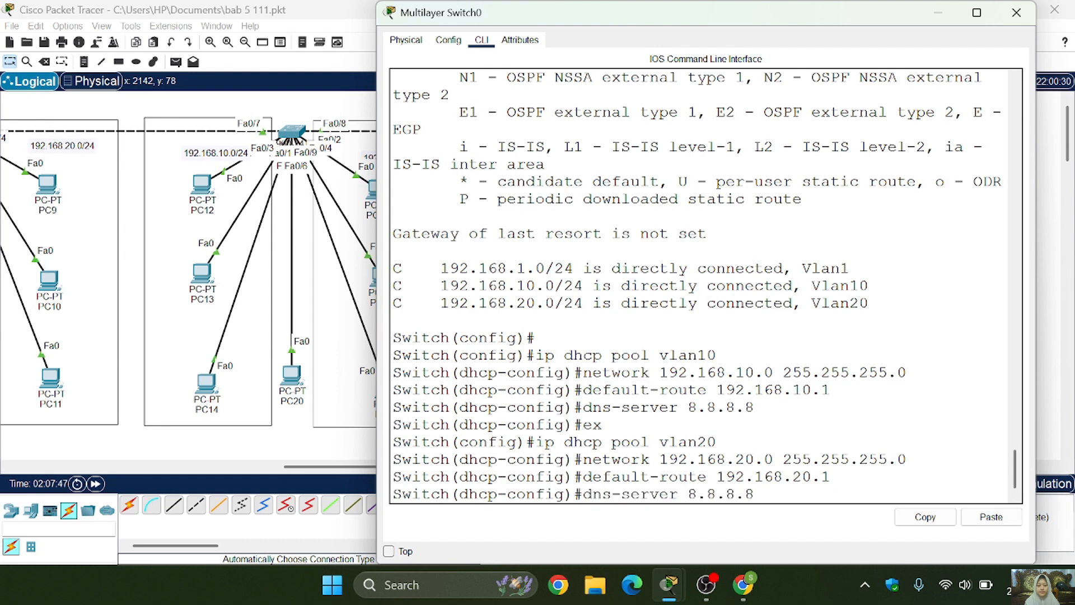
key("Return")
key("Up")
key("Up")
key("Up")
key("Up")
key("Up")
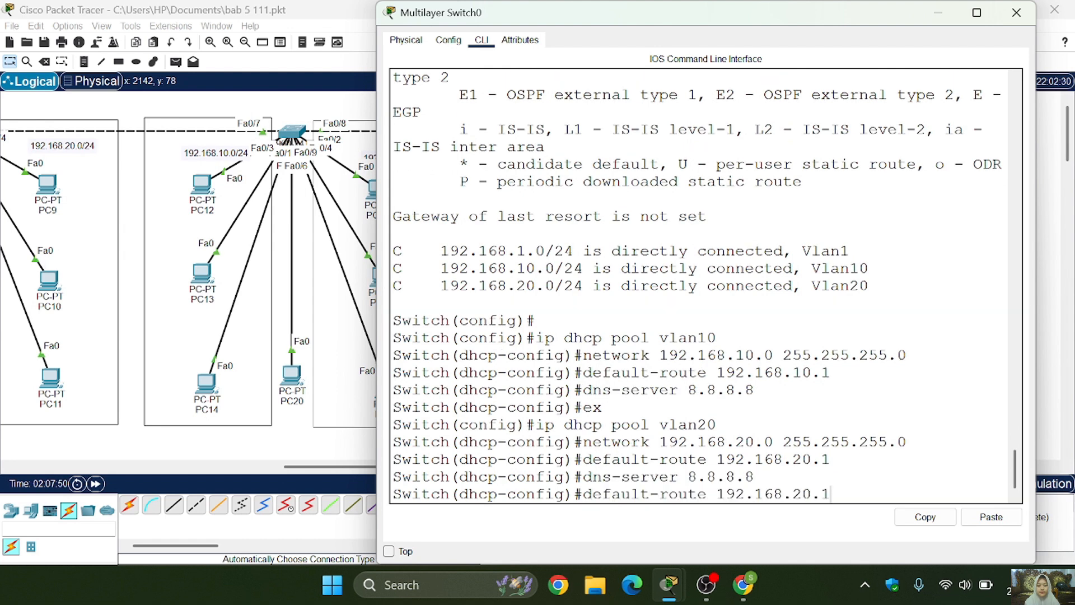
key("Return")
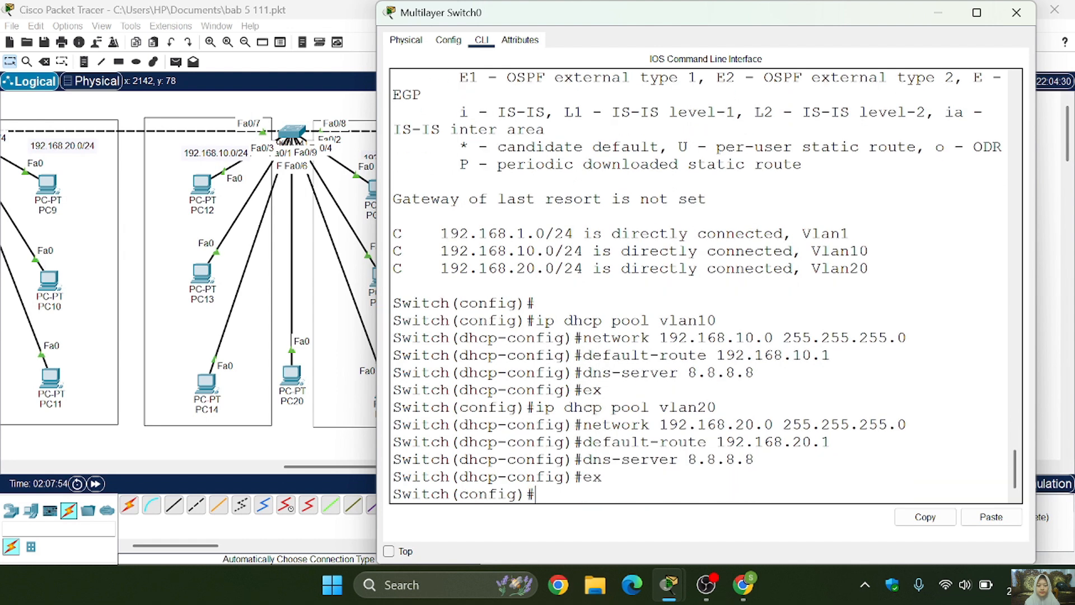
key("Up")
key("Up")
key("Up")
key("Up")
key("Up")
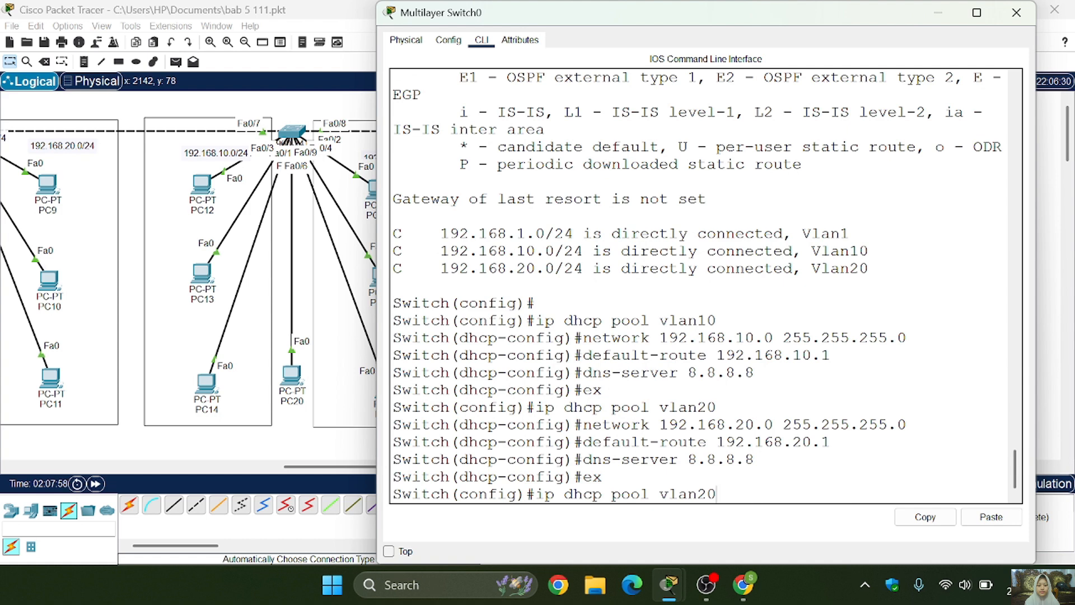
key("BackSpace")
key("BackSpace")
type("1")
key("Return")
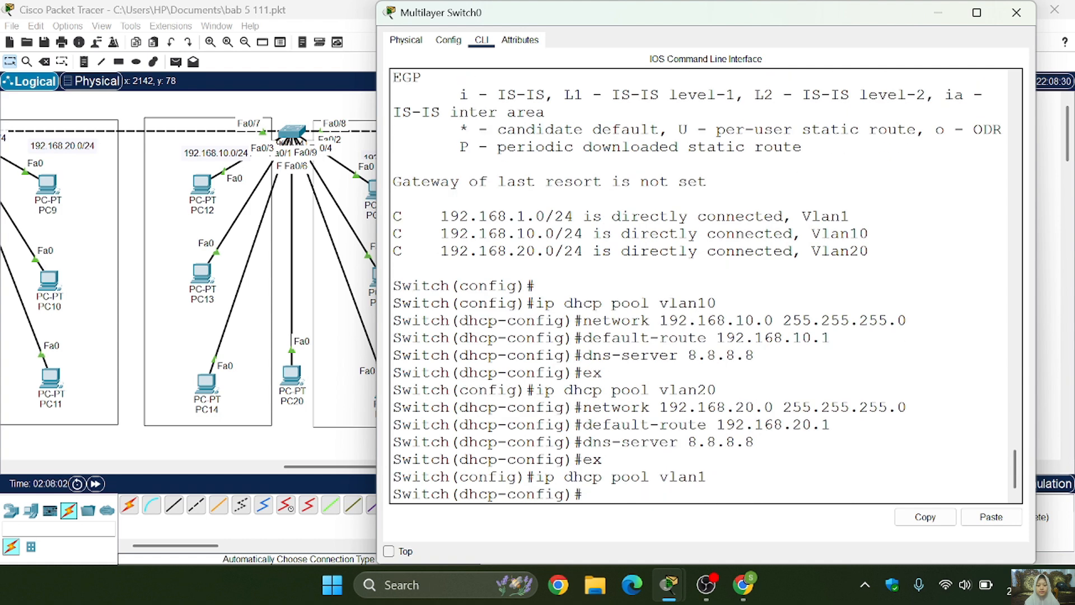
- Assign network 192.168.1.0 with mask 255.255.255.0 to the vlan1 DHCP pool by editing the earlier network command
key("Up")
key("Up")
key("Up")
key("Up")
key("Up")
key("Up")
key("Down")
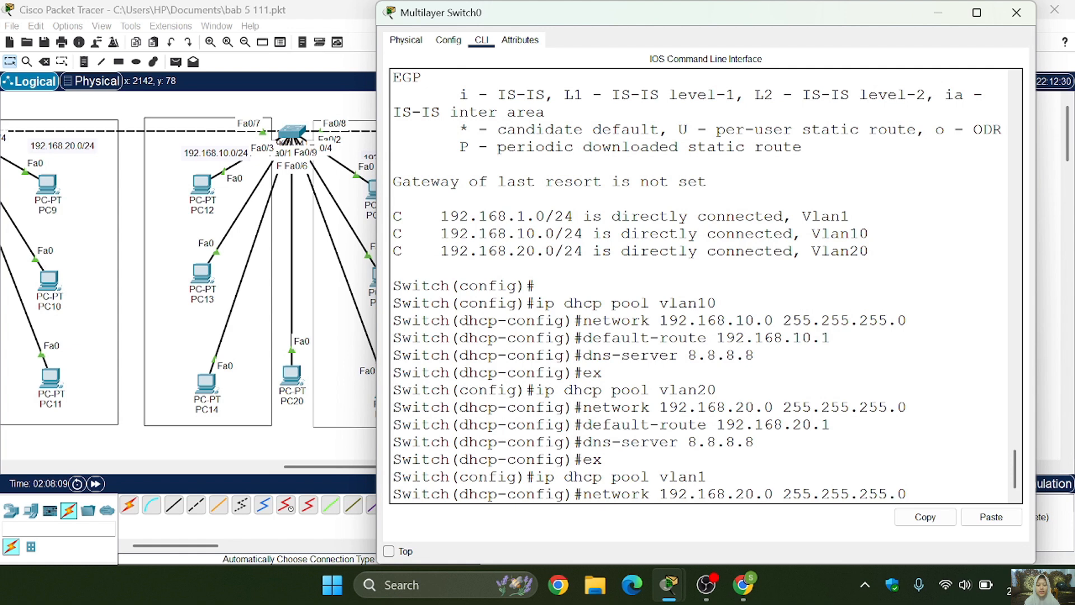
key("Left")
key("Left")
key("Left")
key("Left")
key("Left")
key("Left")
key("Left")
key("Left")
key("Left")
key("Left")
key("Left")
key("Left")
key("Left")
key("Left")
key("Left")
key("Left")
key("BackSpace")
key("BackSpace")
type("1")
key("Return")
- Set the vlan1 pool's default router to 192.168.1.1 by editing the earlier default-route command
key("Up")
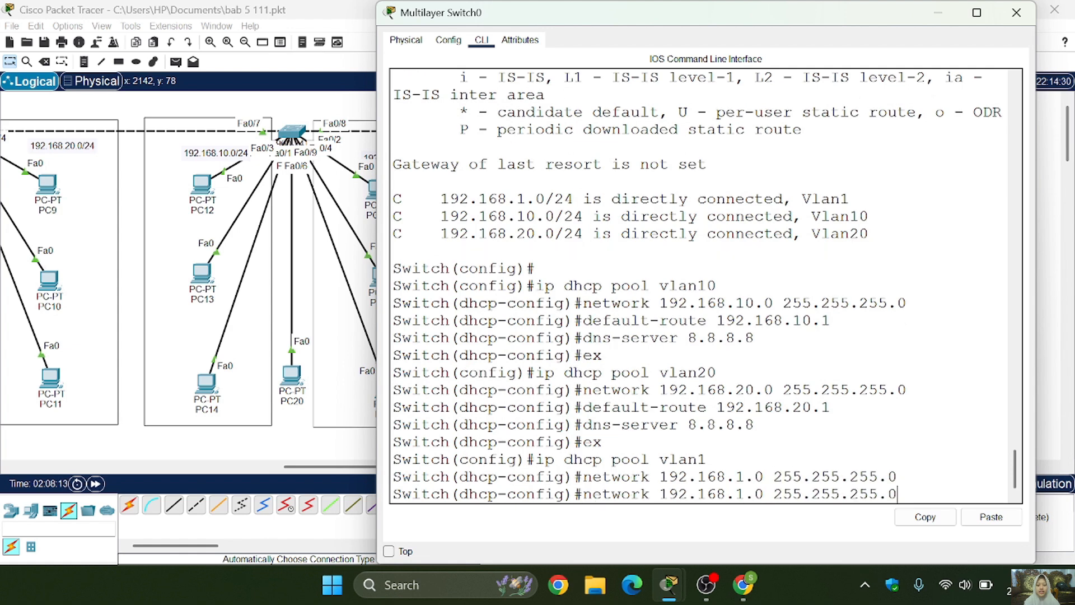
key("Up")
key("Up")
key("Up")
key("Up")
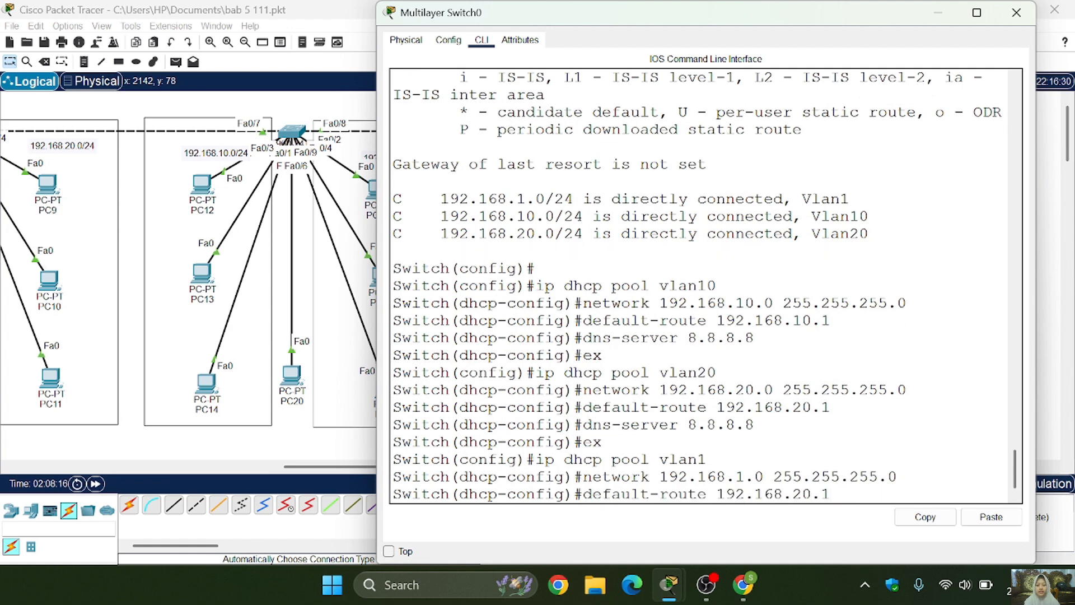
key("Left")
key("Left")
key("BackSpace")
key("BackSpace")
type("1")
key("Return")
- Set the vlan1 pool's DNS server to 8.8.8.8 by reusing the earlier dns-server command
key("Up")
key("Up")
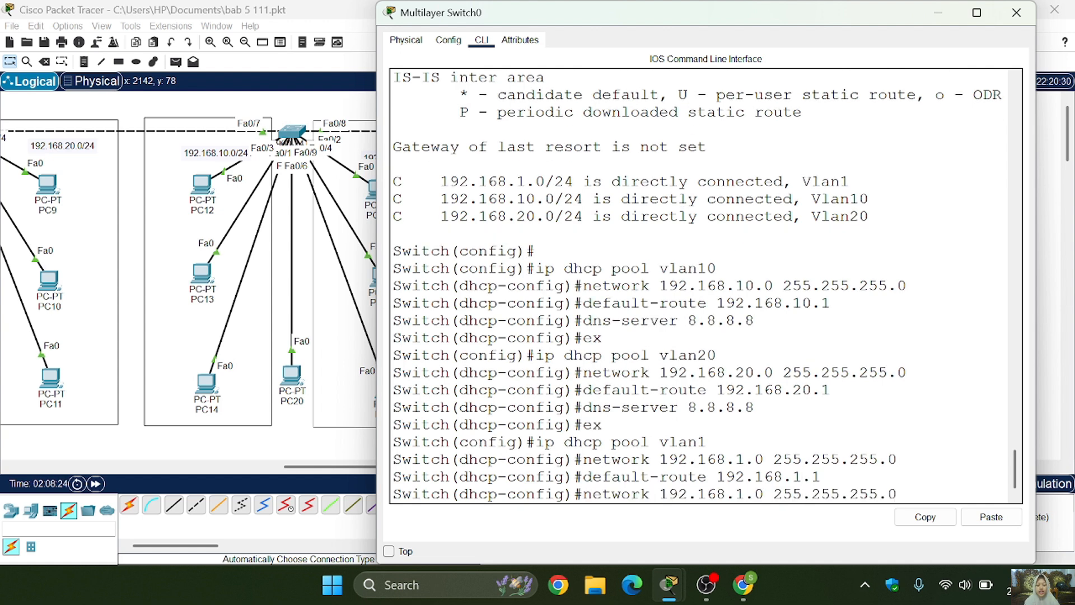
key("Down")
key("Up")
key("Up")
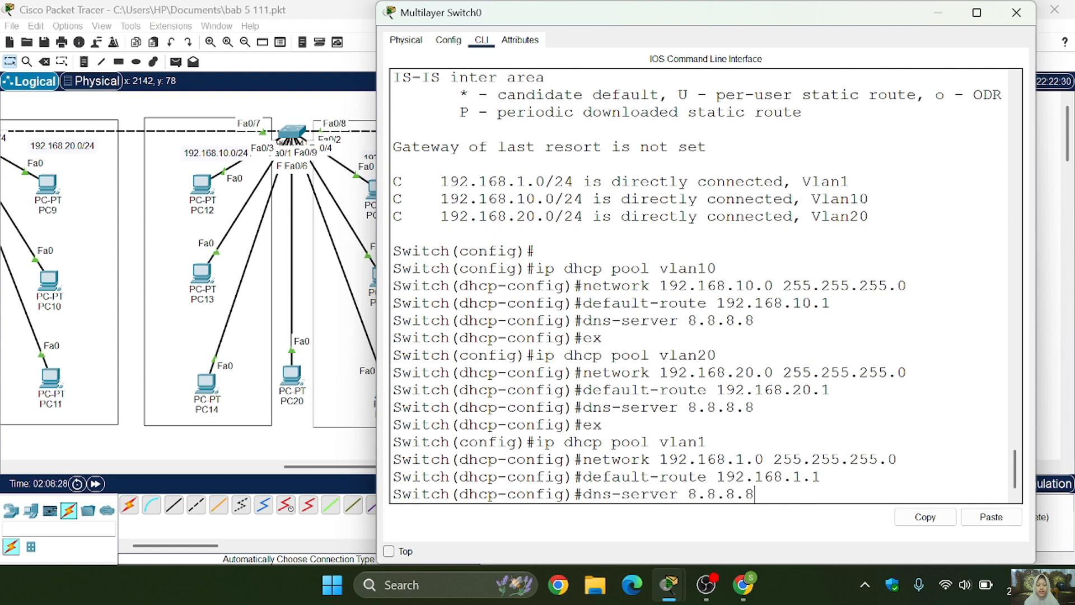
key("Return")
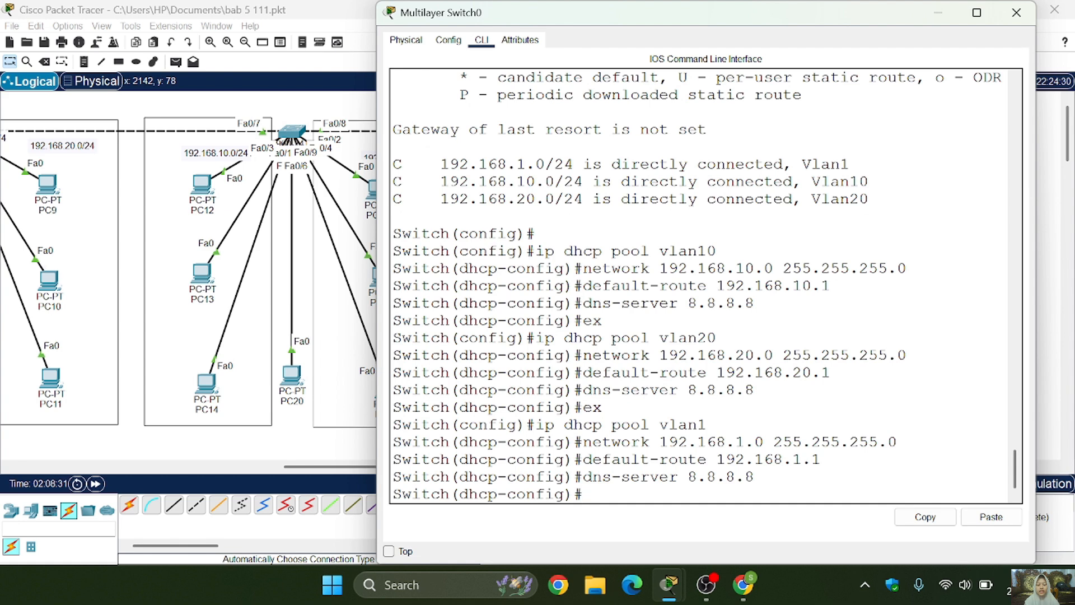
- Exit the vlan1 pool to global configuration mode and close the Multilayer Switch0 window
key("Up")
key("Up")
key("Up")
key("Up")
key("Up")
key("Return")
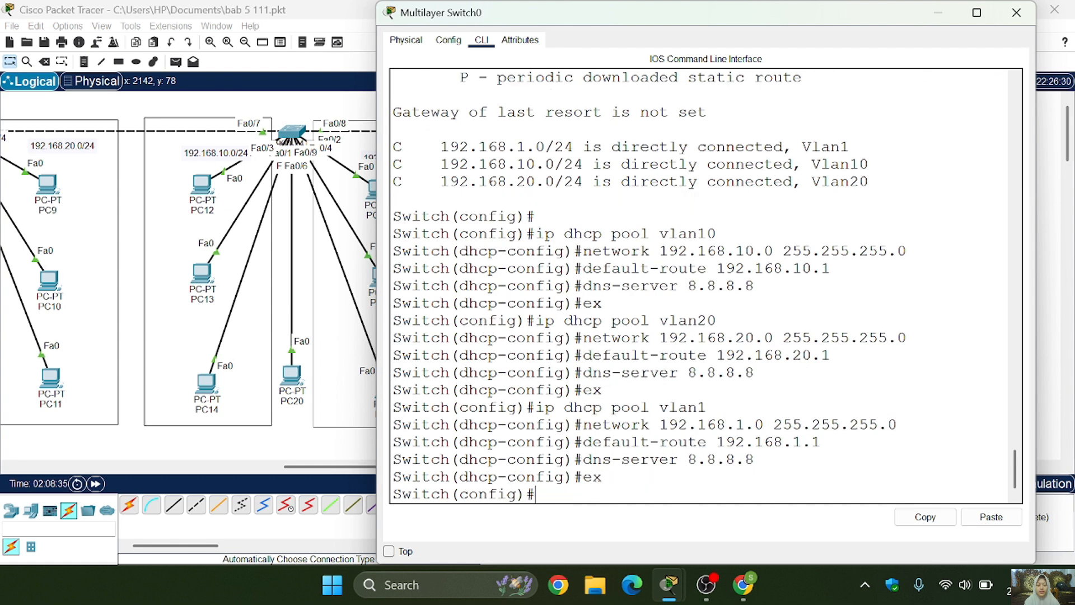
key("Return")
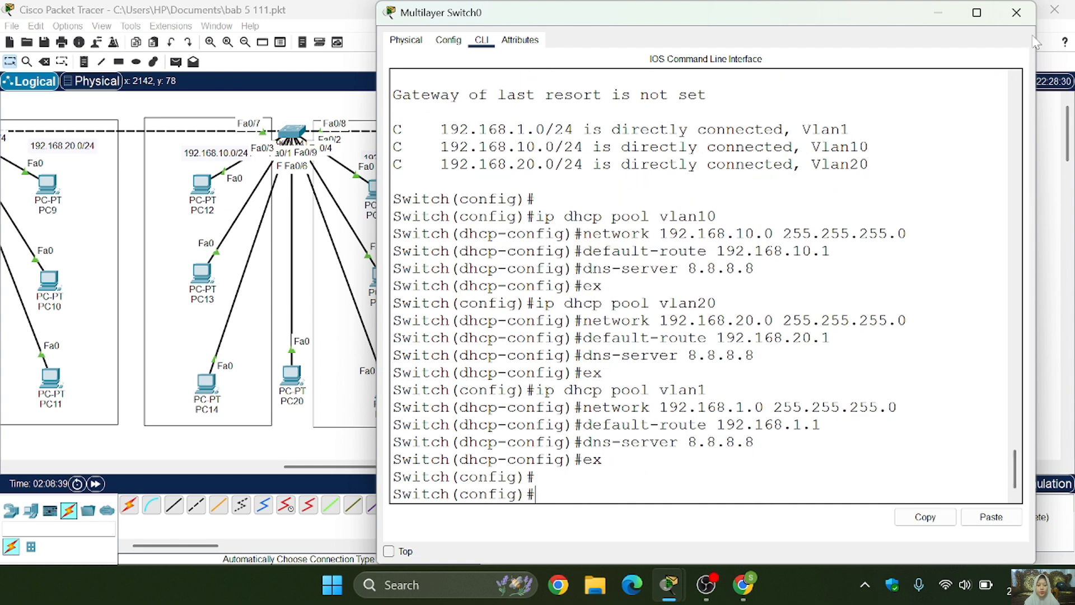
left_click(1016, 12)
- Change PC21's IPv4 configuration on FastEthernet0 from static to DHCP and close the PC21 window
left_click(515, 230)
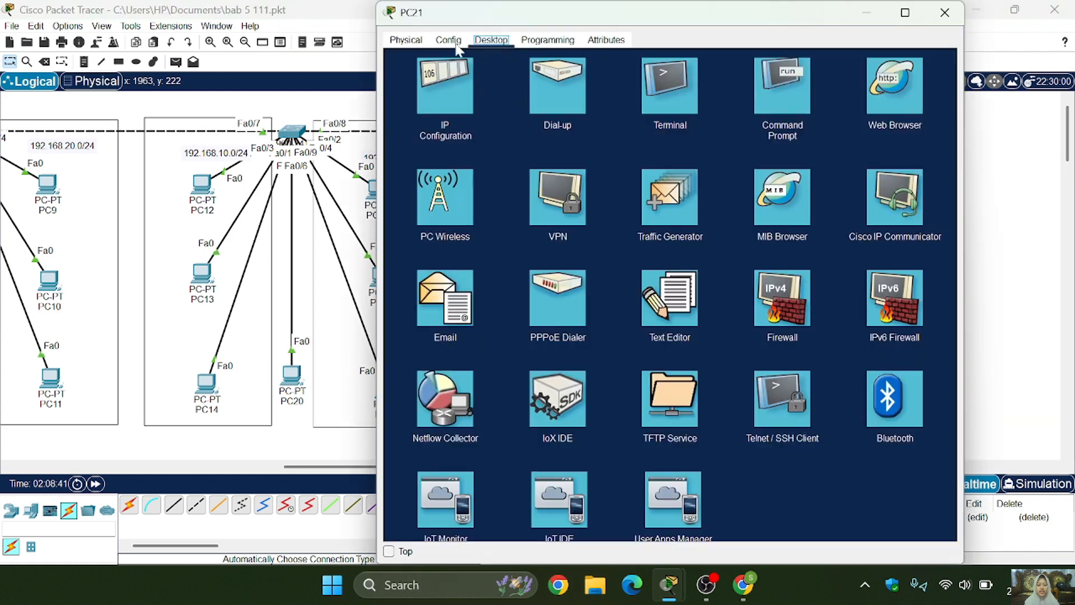
left_click(430, 112)
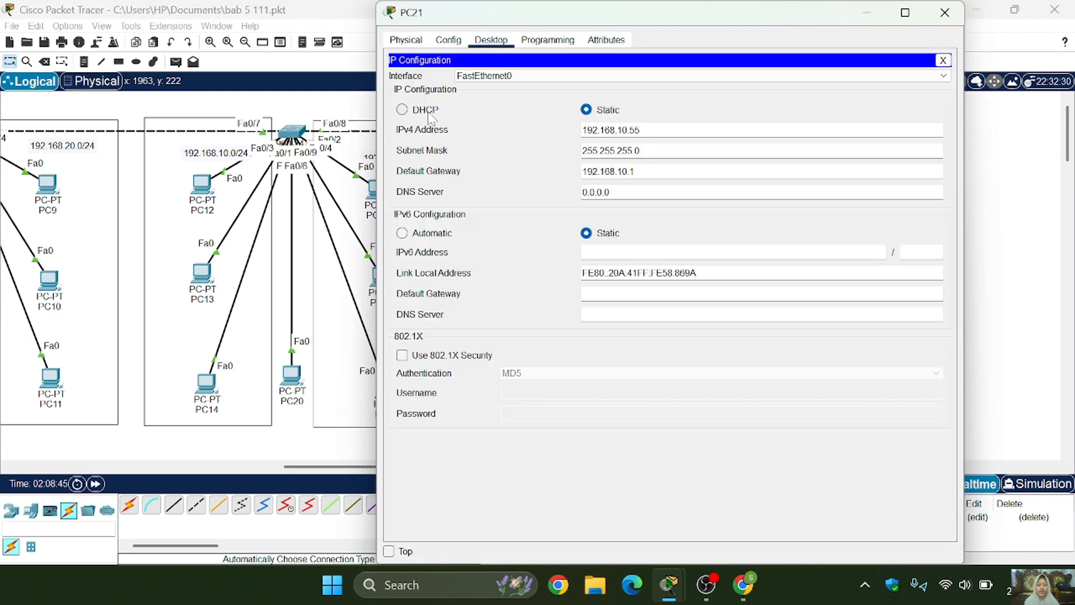
left_click(429, 112)
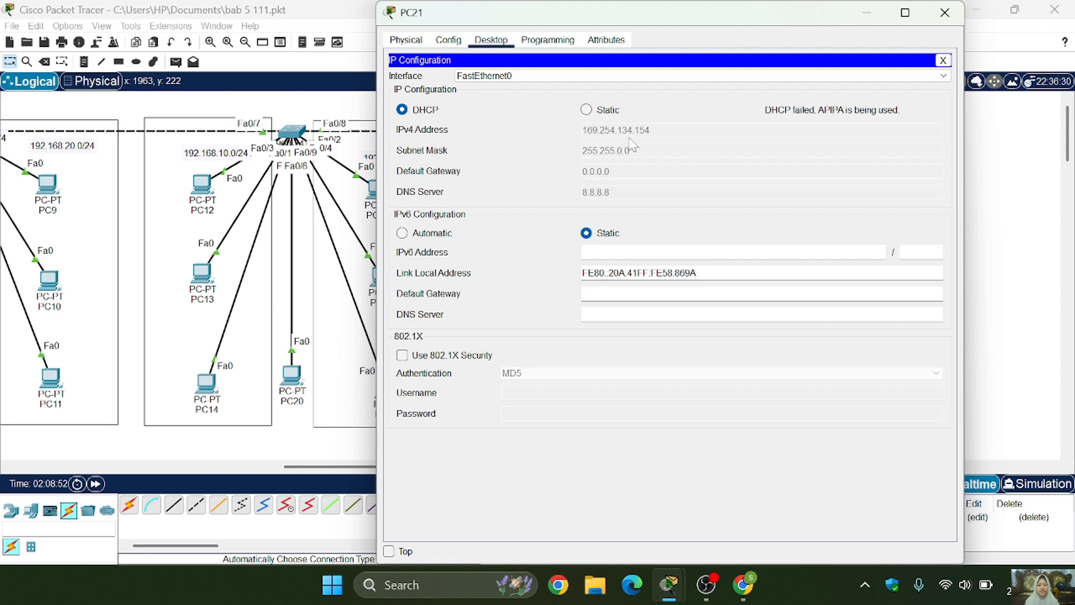
left_click(943, 13)
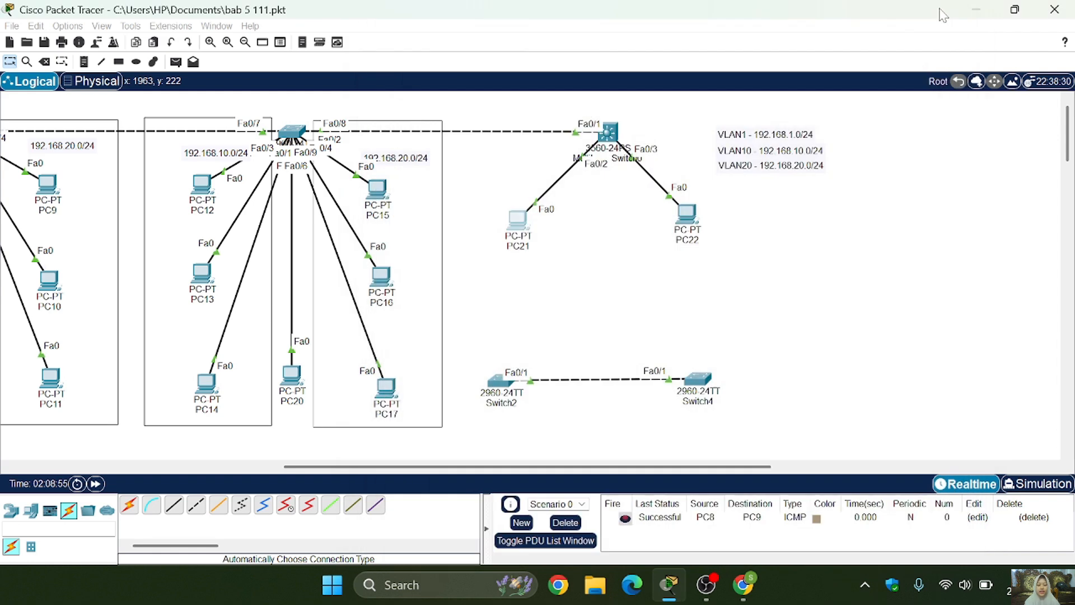
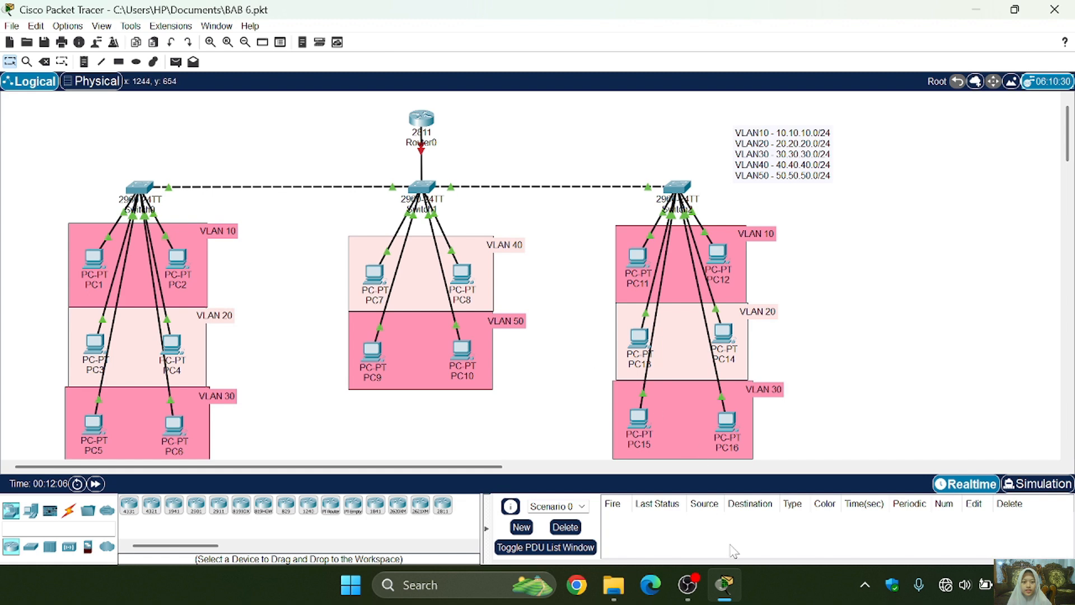
- Open Router0's command line, enter global configuration mode and enable interface fa0/0 with no shutdown
mouse_move(692, 593)
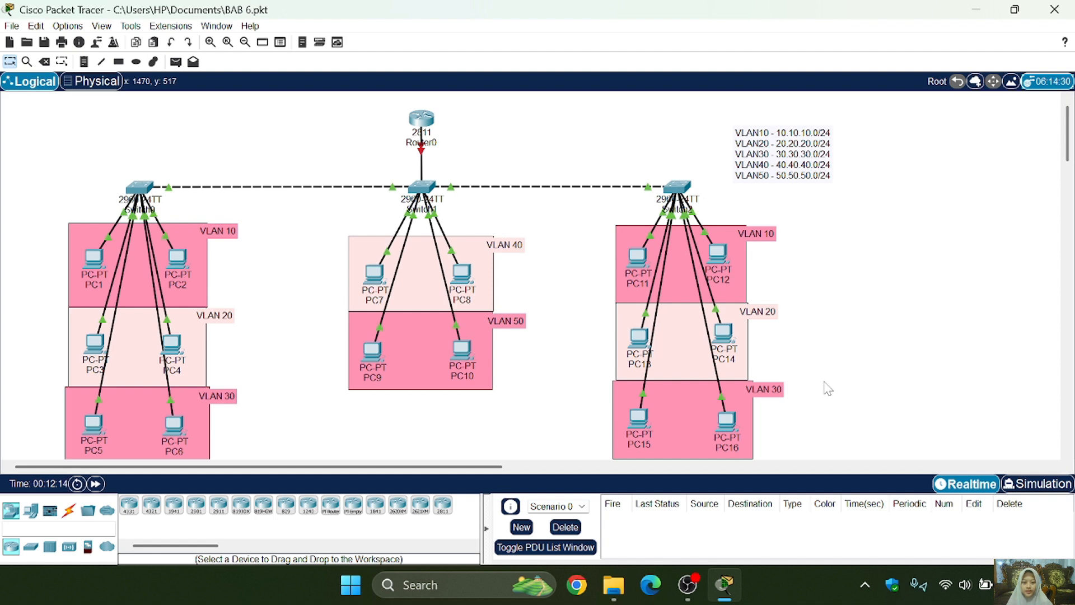
left_click(427, 119)
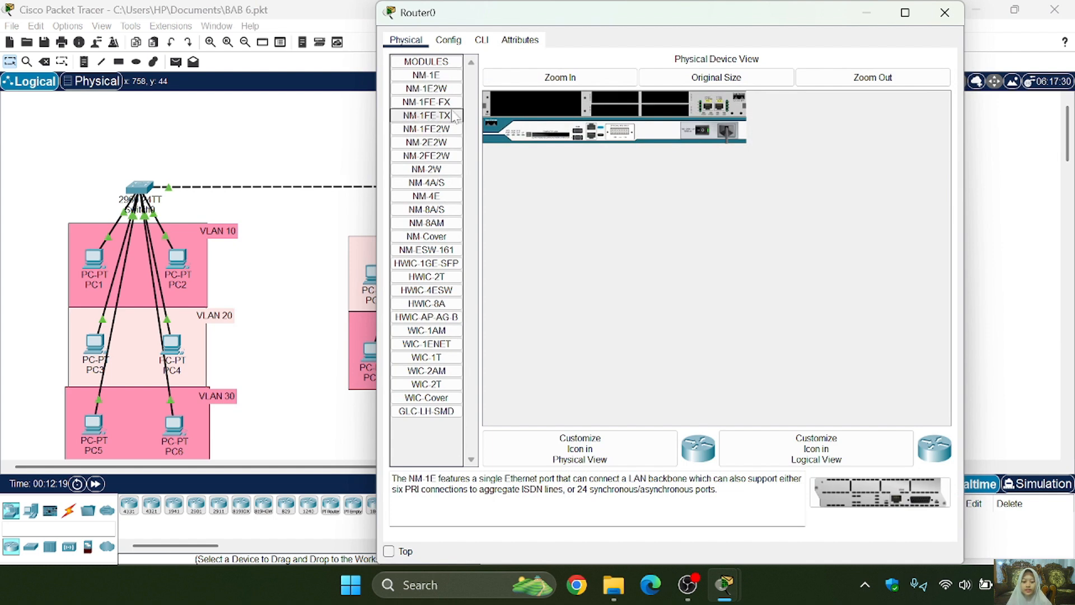
left_click(481, 41)
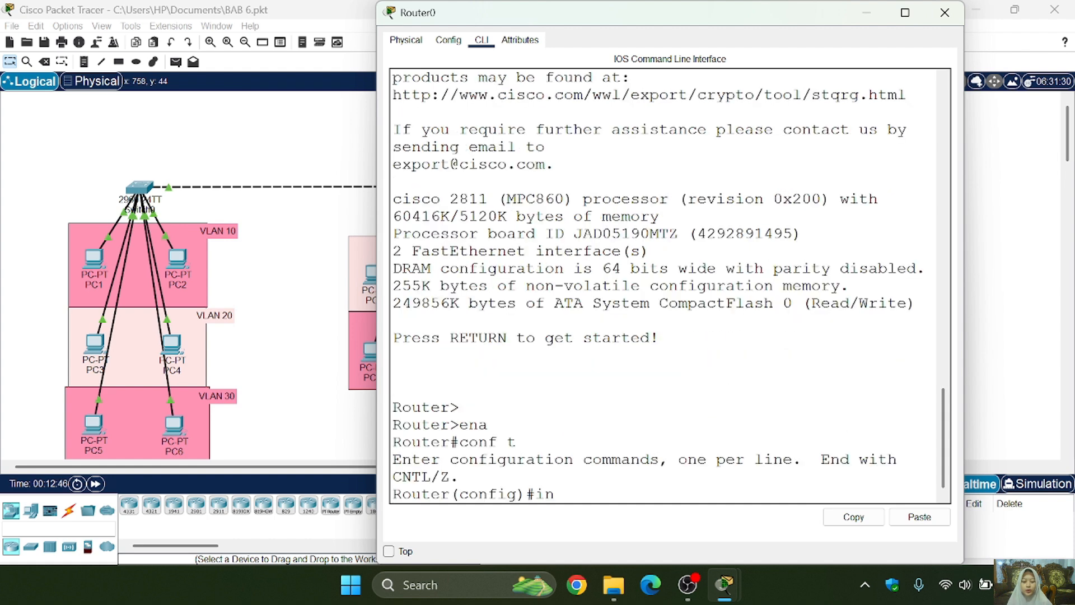
type("t fa0/0")
key("Return")
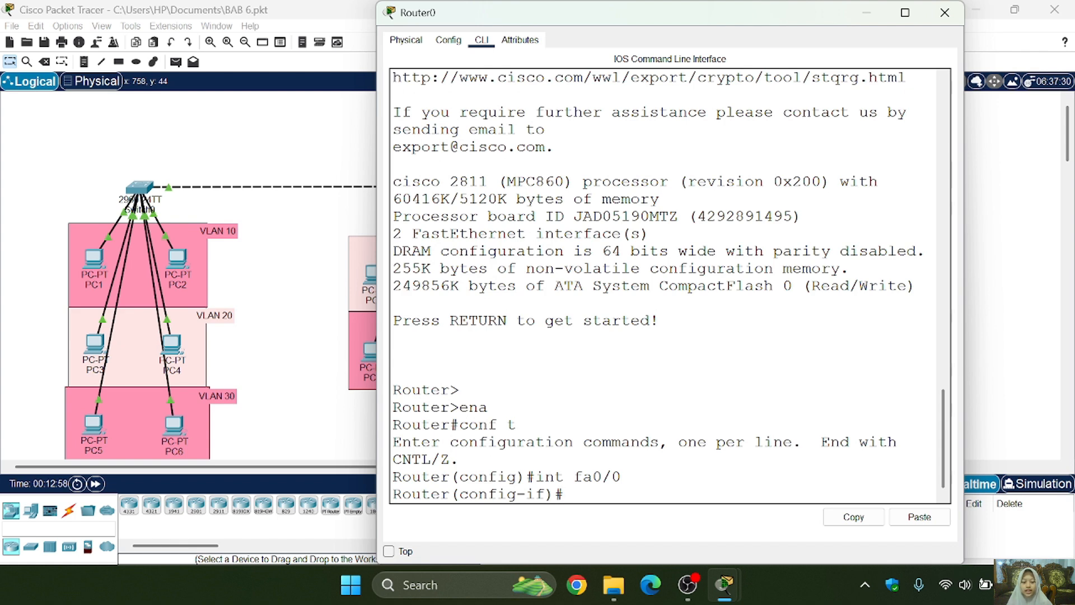
type("no sh")
key("Return")
type("ex")
key("Return")
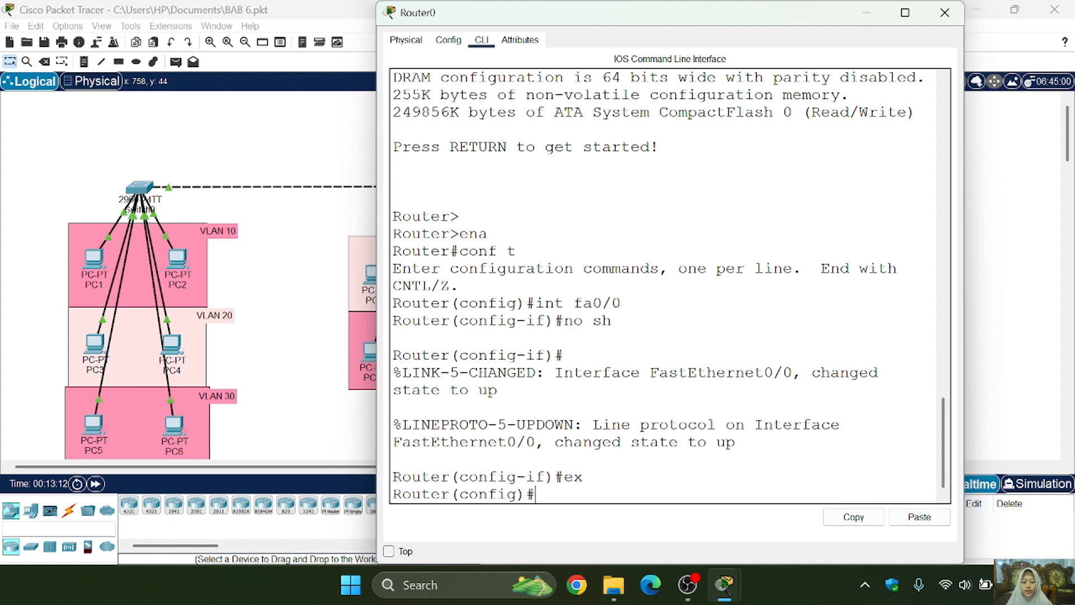
- Create subinterface fa0/0.10 on Router0
type("int fa0/0/10")
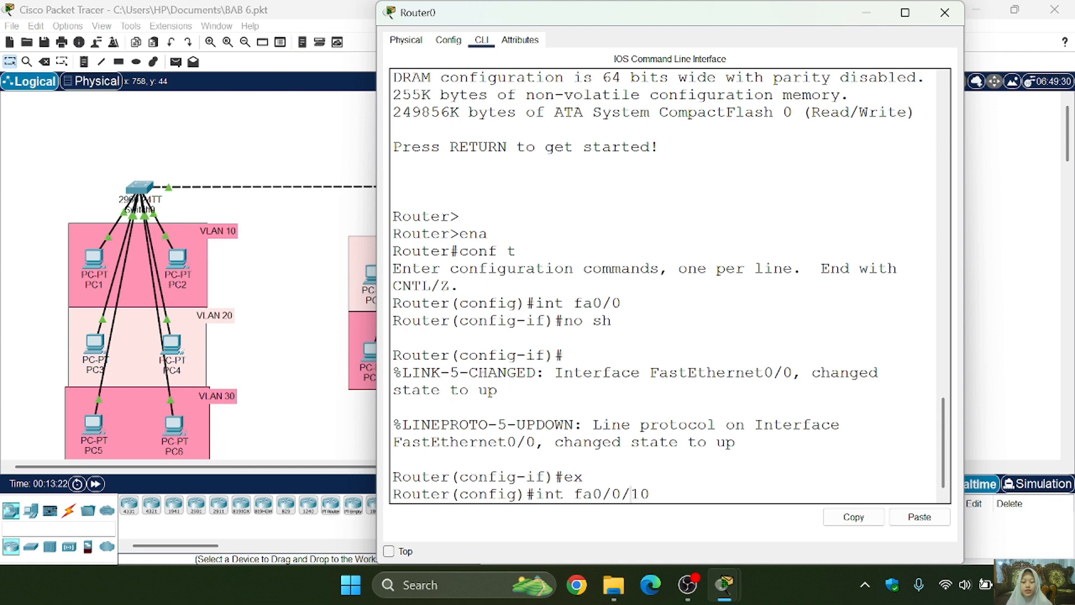
key("BackSpace")
type(".")
key("Return")
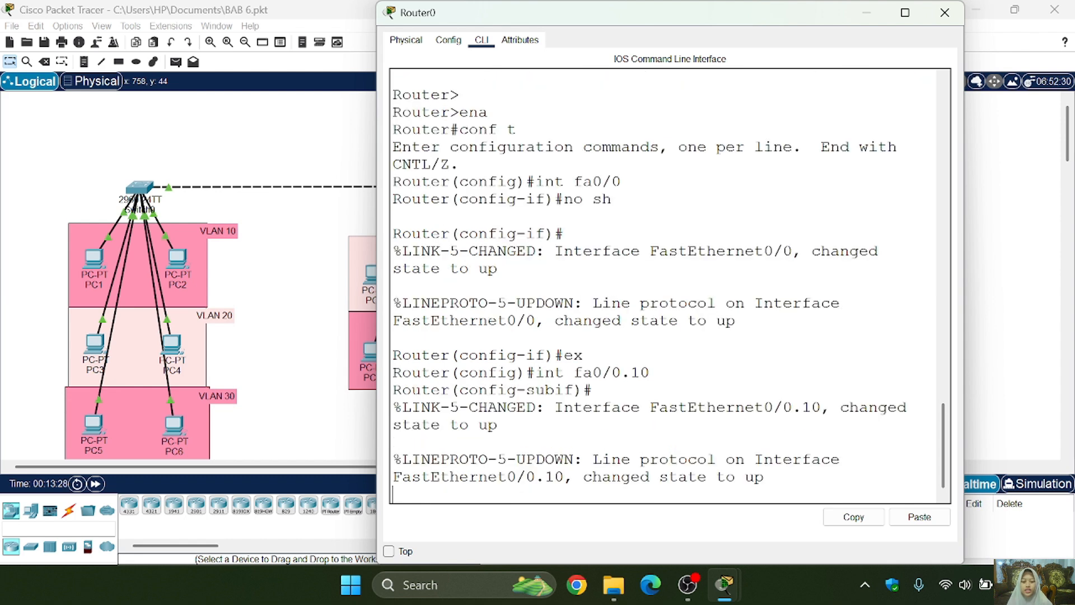
- Configure fa0/0.10 with dot1q encapsulation 10 and IP address 10.10.10.1 255.255.255.0, enable it and return to global configuration mode
key("Return")
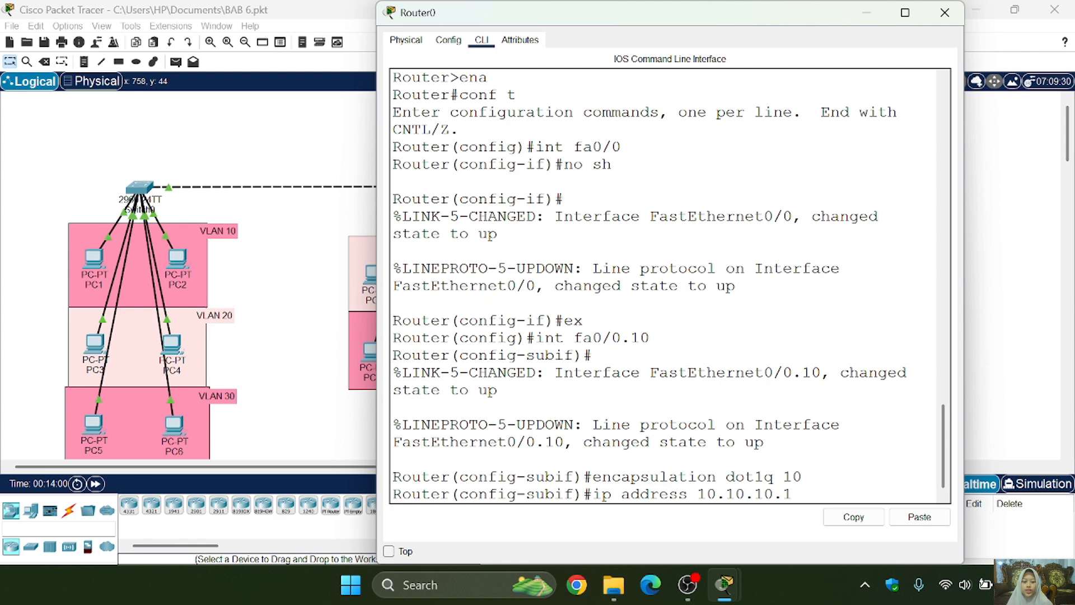
type("25")
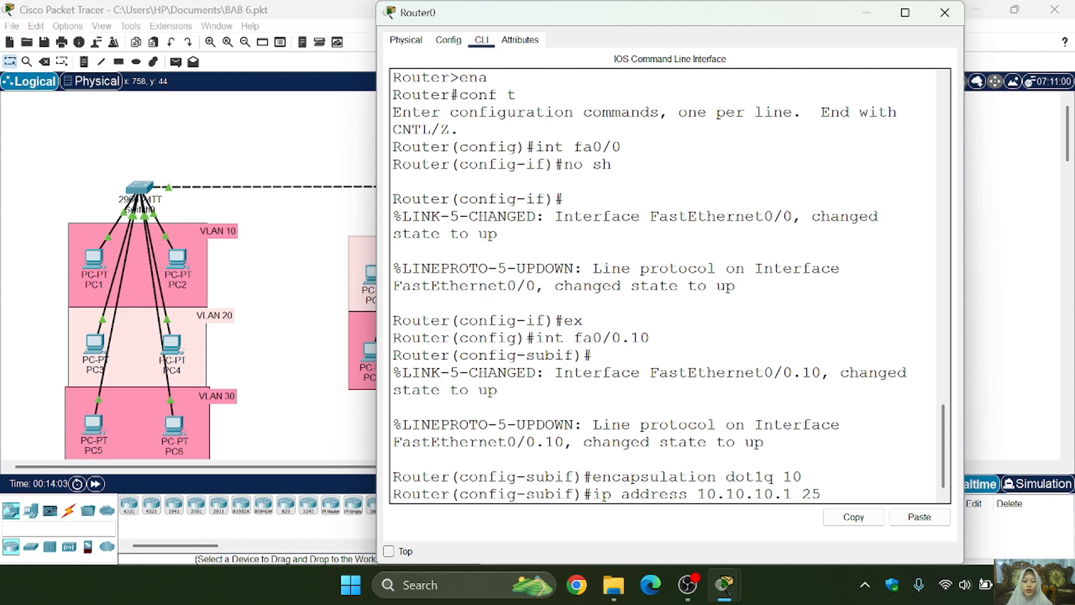
type("5.2555.25")
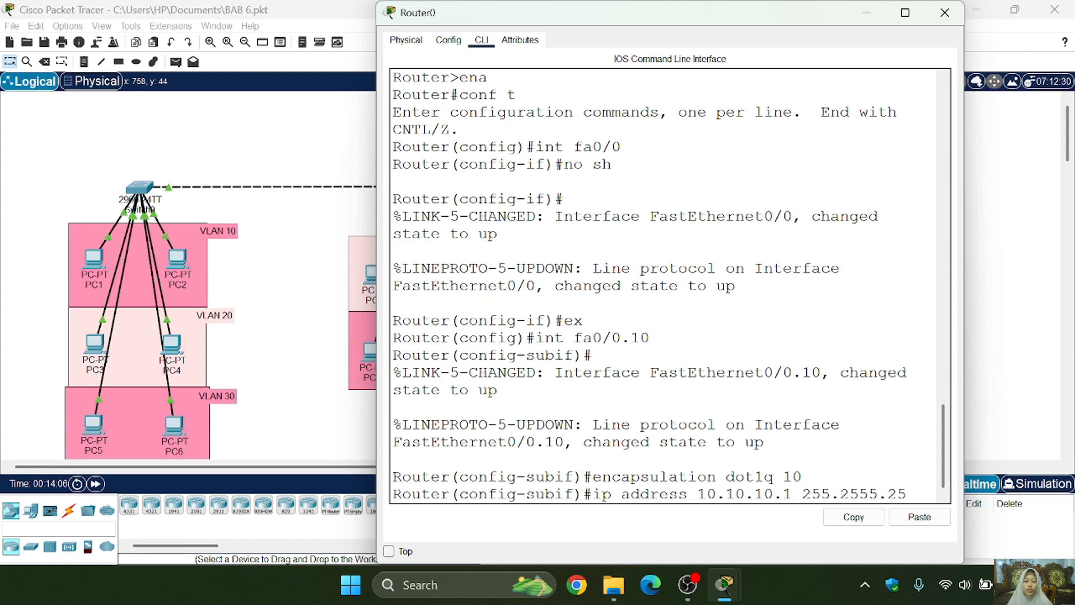
type("5.255.0")
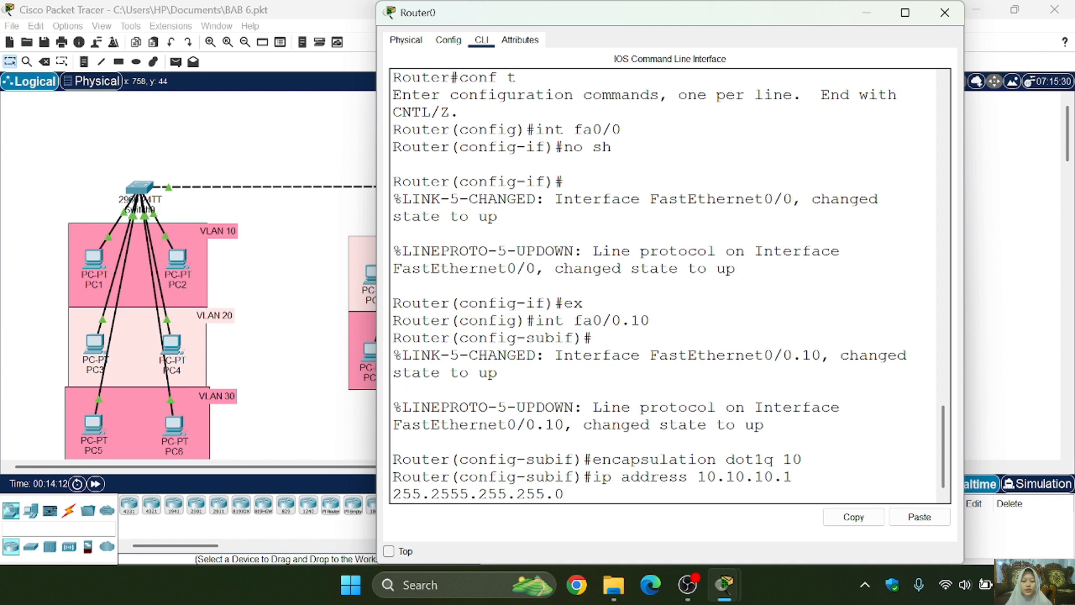
key("BackSpace")
key("BackSpace")
key("BackSpace")
key("BackSpace")
key("BackSpace")
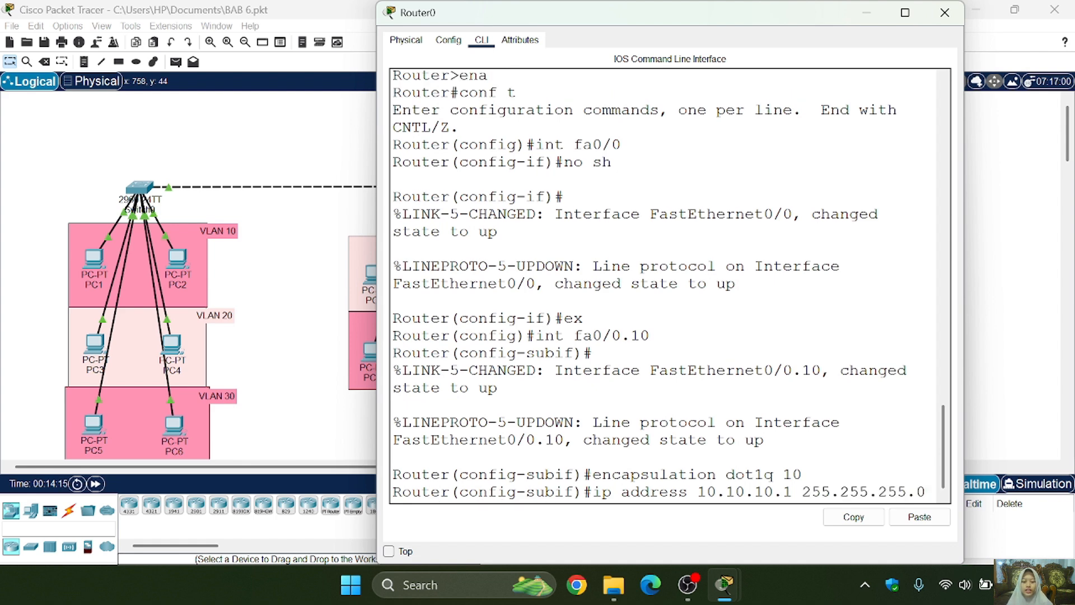
key("Return")
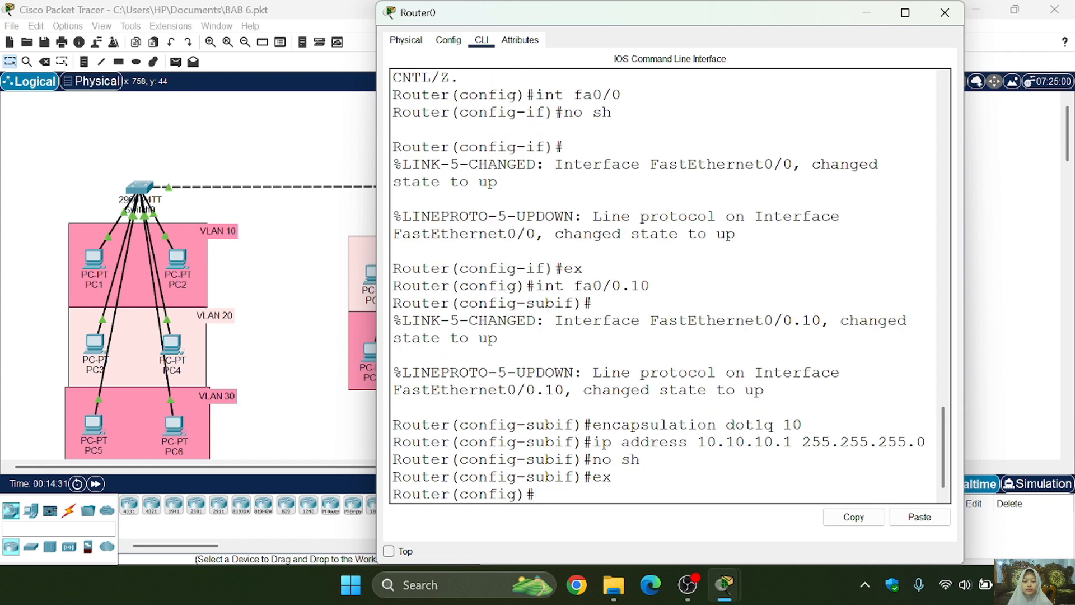
- Create subinterface fa0/0.20 by editing the earlier fa0/0.10 interface command
key("Return")
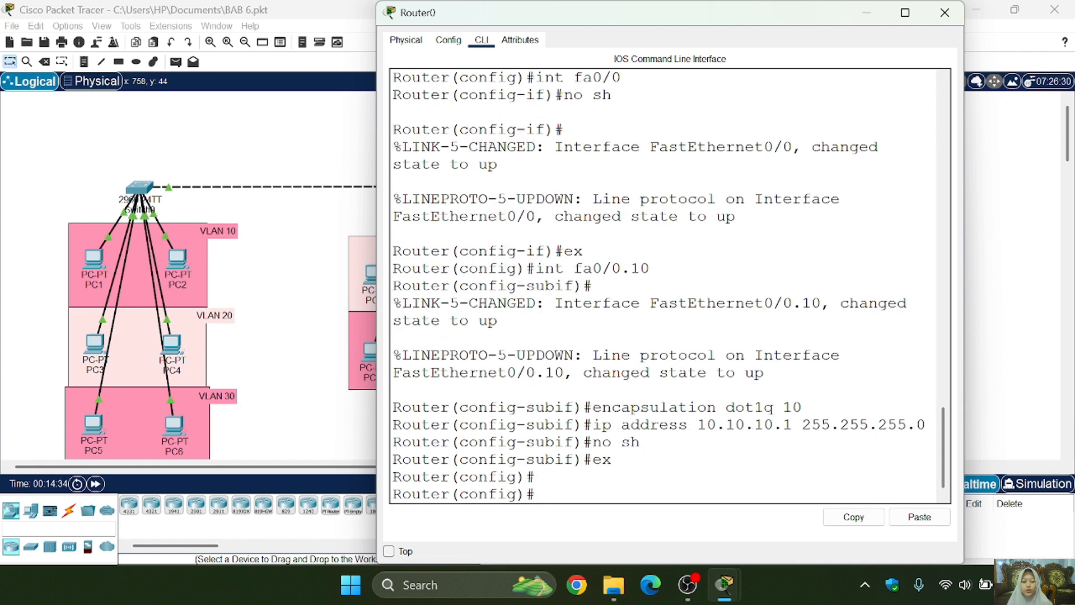
key("Up")
key("Up")
key("Up")
key("Up")
key("Up")
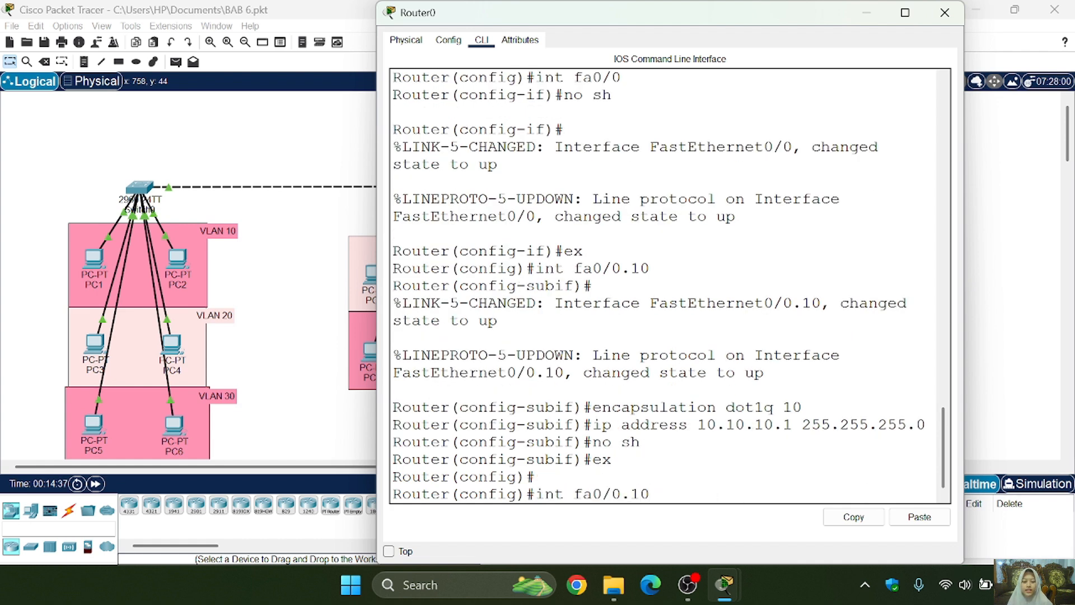
key("BackSpace")
key("BackSpace")
type("20")
key("Return")
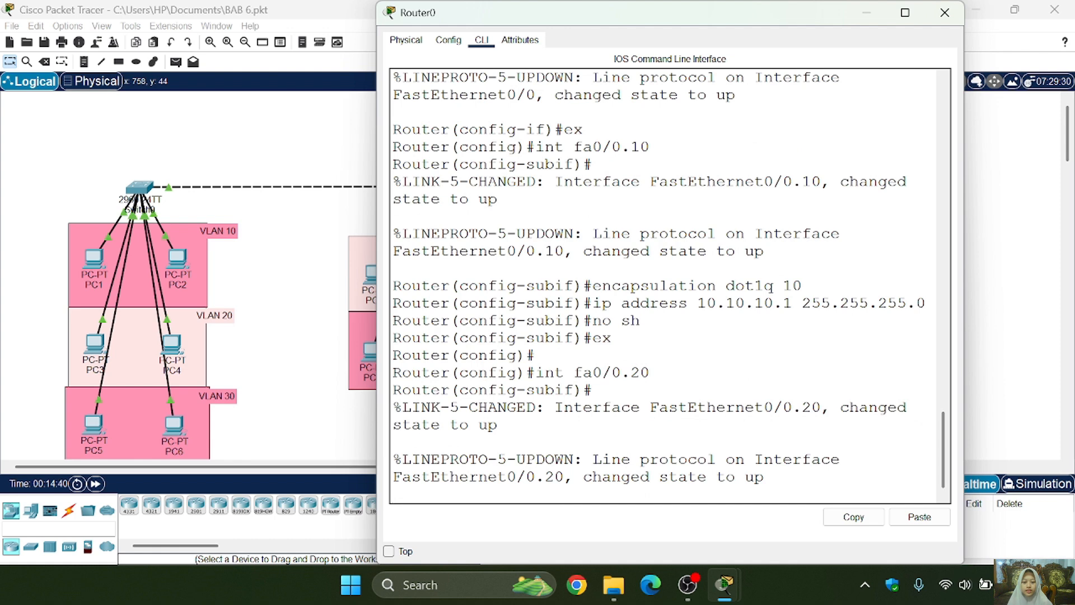
- Set the encapsulation of fa0/0.20 to dot1q 20 by editing the earlier encapsulation command
key("Return")
key("Up")
key("Up")
key("Up")
key("Up")
key("Up")
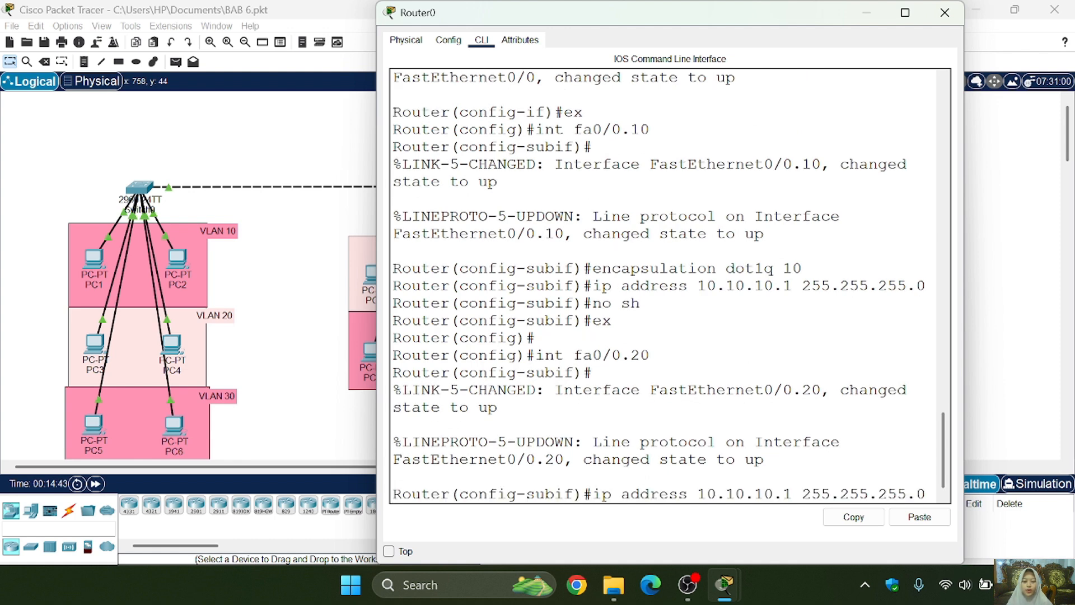
key("Down")
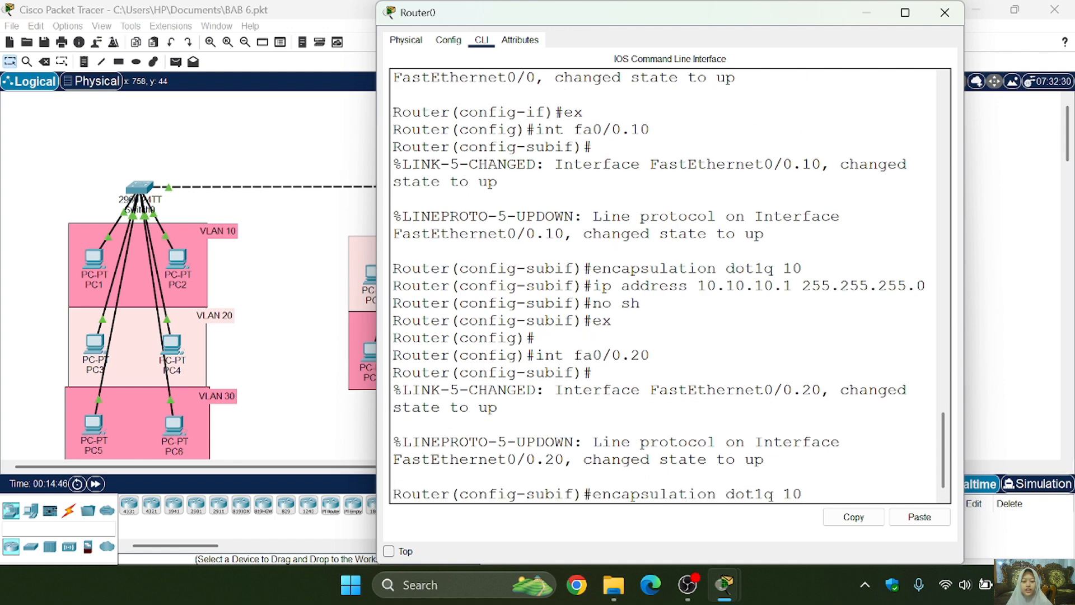
key("BackSpace")
key("BackSpace")
type("20")
key("Return")
- Assign fa0/0.20 the IP address 20.20.20.1 255.255.255.0, enable it and return to global configuration mode
key("Up")
key("Up")
key("Up")
key("Up")
key("Up")
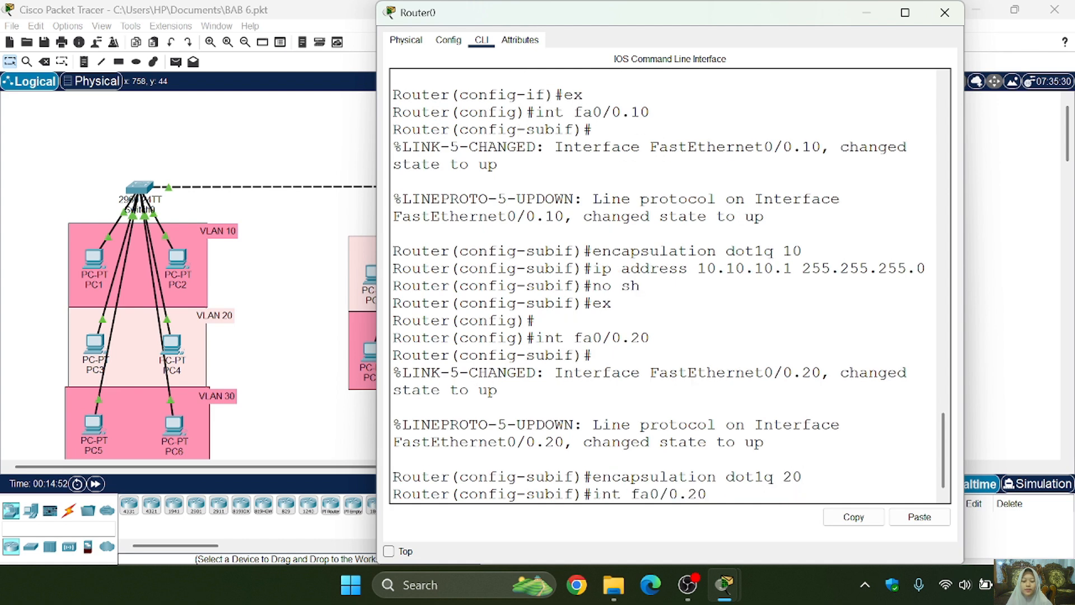
key("Left")
key("Left")
key("Left")
key("Left")
key("Left")
key("Left")
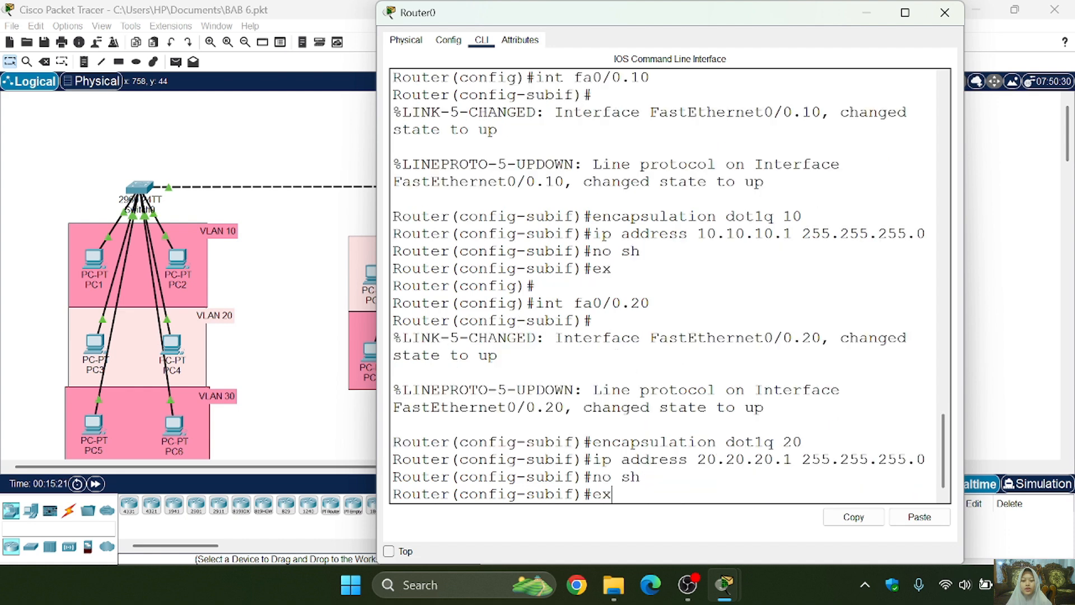
key("Return")
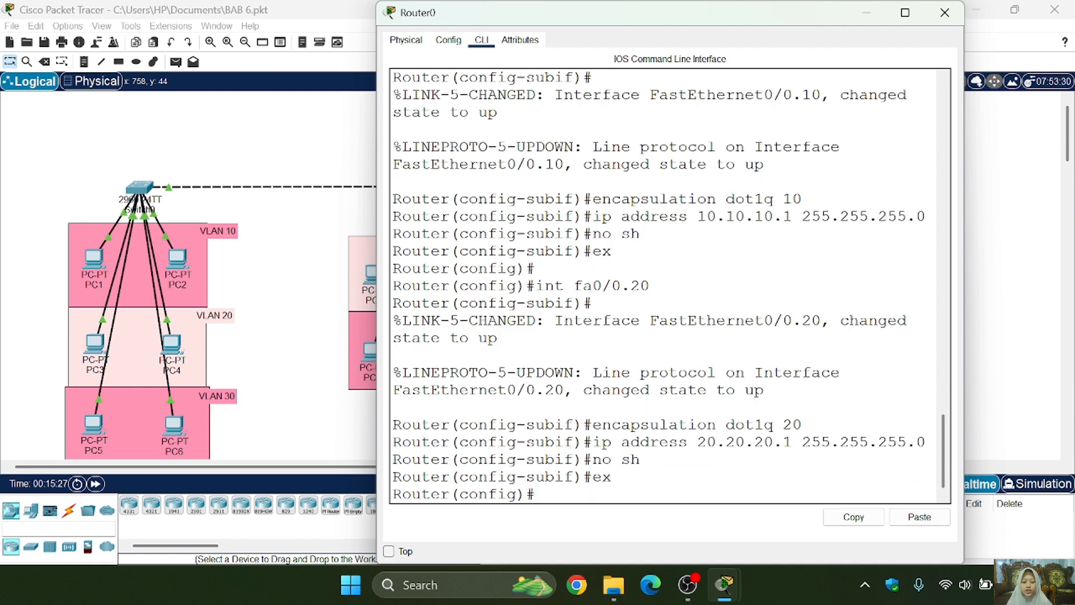
- Create subinterface fa0/0.30 by editing the earlier fa0/0.20 interface command
key("Return")
key("Up")
key("Up")
key("Up")
key("Up")
key("Up")
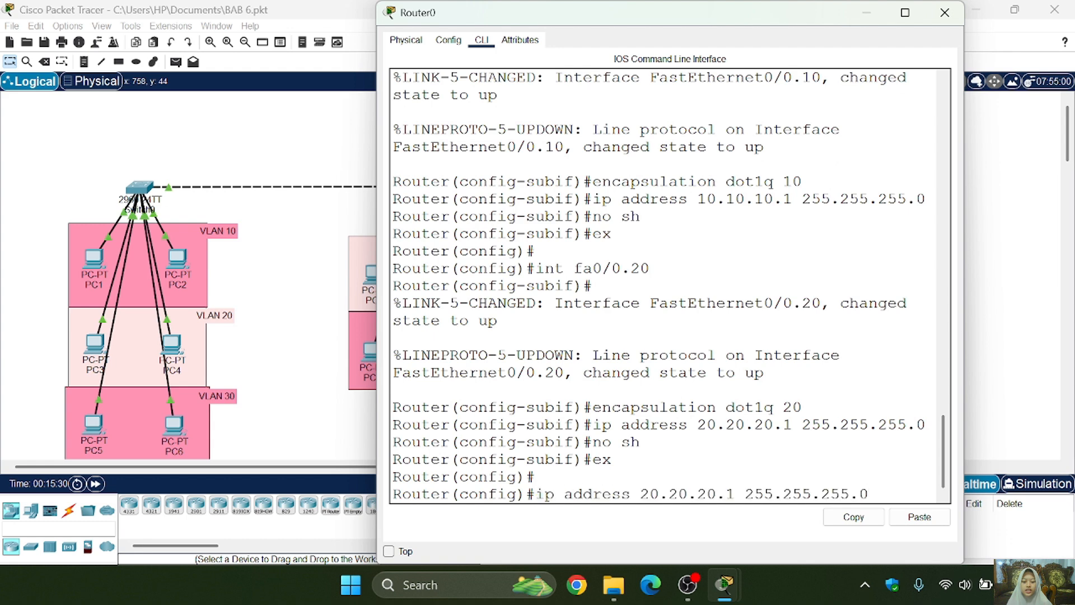
key("BackSpace")
key("BackSpace")
type("30")
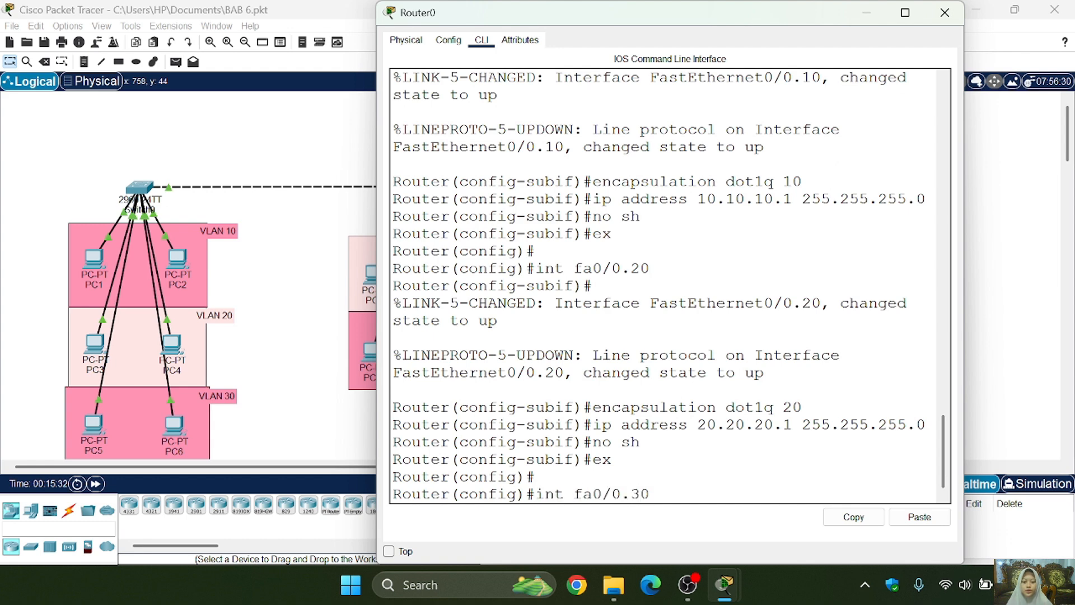
key("Return")
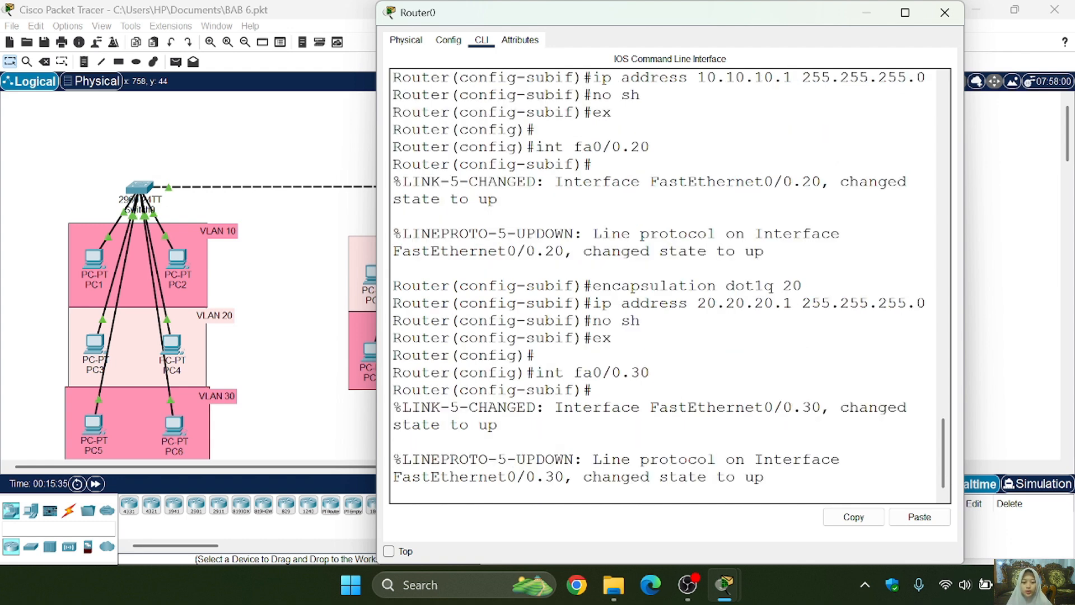
- Set the encapsulation of fa0/0.30 to dot1q 30 by editing the earlier encapsulation command
key("Return")
key("Up")
key("Up")
key("Up")
key("Up")
key("Up")
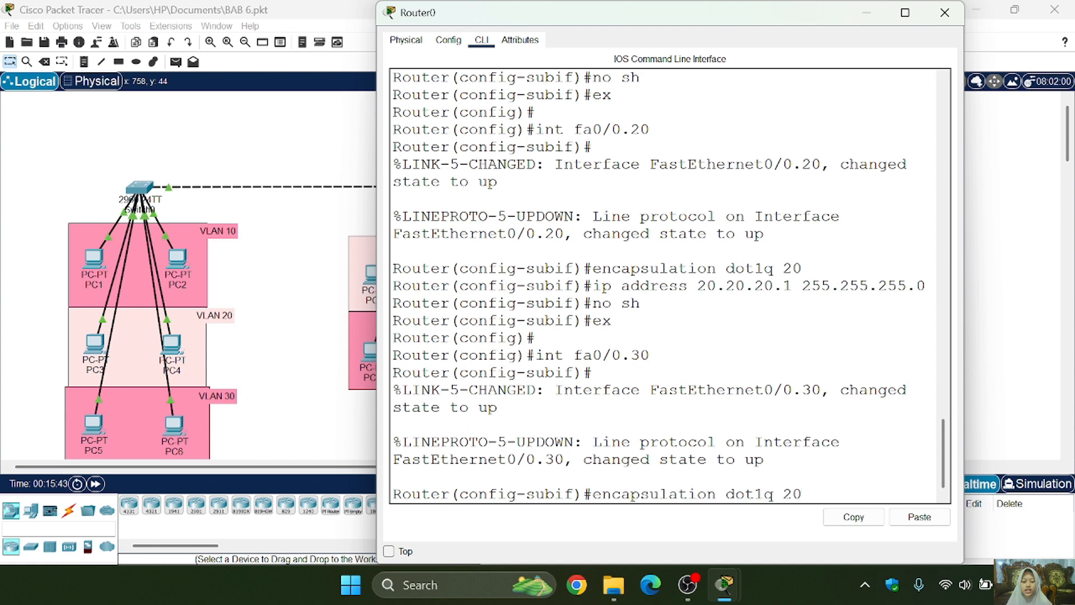
key("BackSpace")
key("BackSpace")
type("30")
key("Return")
- Assign fa0/0.30 the IP address 30.30.30.1 255.255.255.0 by editing the earlier ip address command
key("Up")
key("Up")
key("Up")
key("Up")
key("Up")
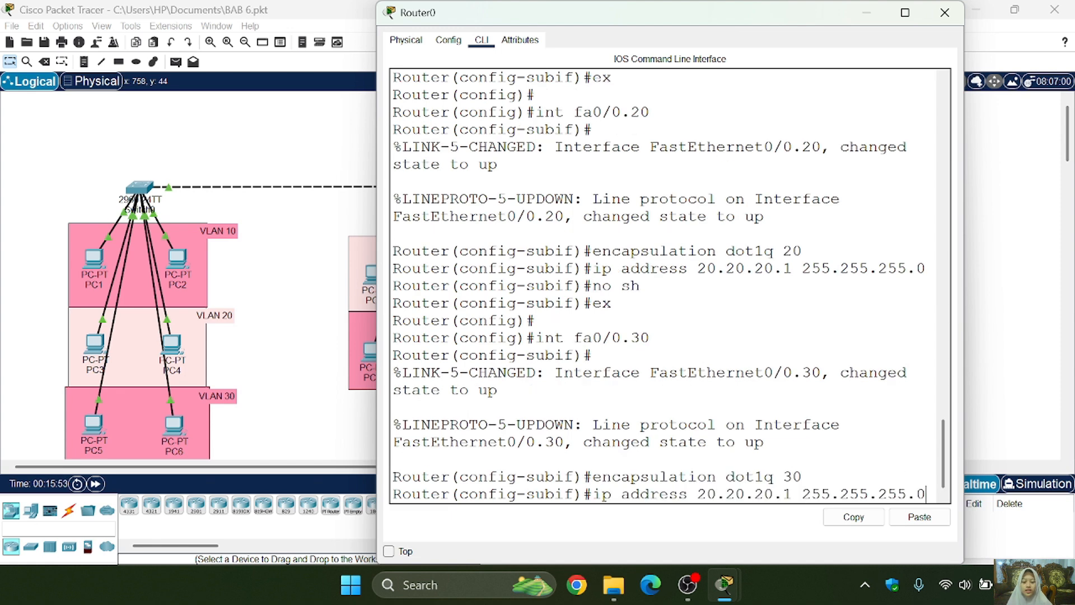
key("Left")
key("Left")
key("Left")
key("Left")
key("Left")
key("Left")
key("Left")
key("BackSpace")
type("3")
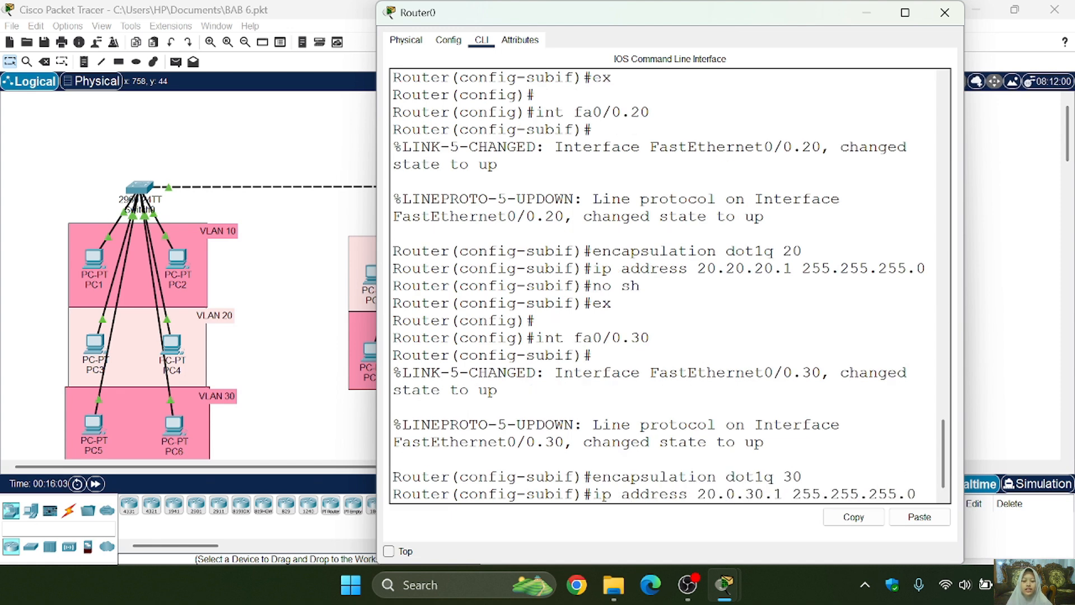
key("Left")
key("Left")
key("Left")
key("Left")
key("Left")
key("Left")
key("BackSpace")
type("3")
key("Right")
key("Right")
key("Right")
key("BackSpace")
type("3")
key("Return")
- Enable fa0/0.30 with no shutdown and return to global configuration mode
key("Up")
key("Up")
key("Up")
key("Up")
key("Up")
key("Return")
type("ex")
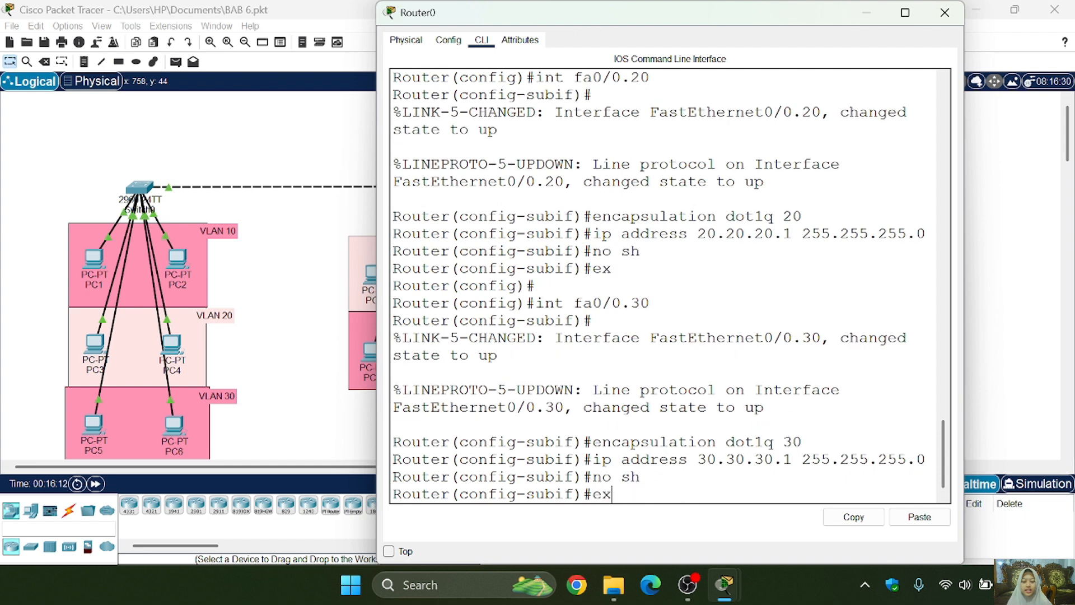
key("Return")
- Create subinterface fa0/0.40 by editing the earlier fa0/0.30 interface command
key("Up")
key("Up")
key("Up")
key("Up")
key("Up")
key("Left")
key("BackSpace")
type("4")
key("Return")
- Set the encapsulation of fa0/0.40 to dot1q 40 by editing the earlier encapsulation command
key("Up")
key("Up")
key("Up")
key("Up")
key("Up")
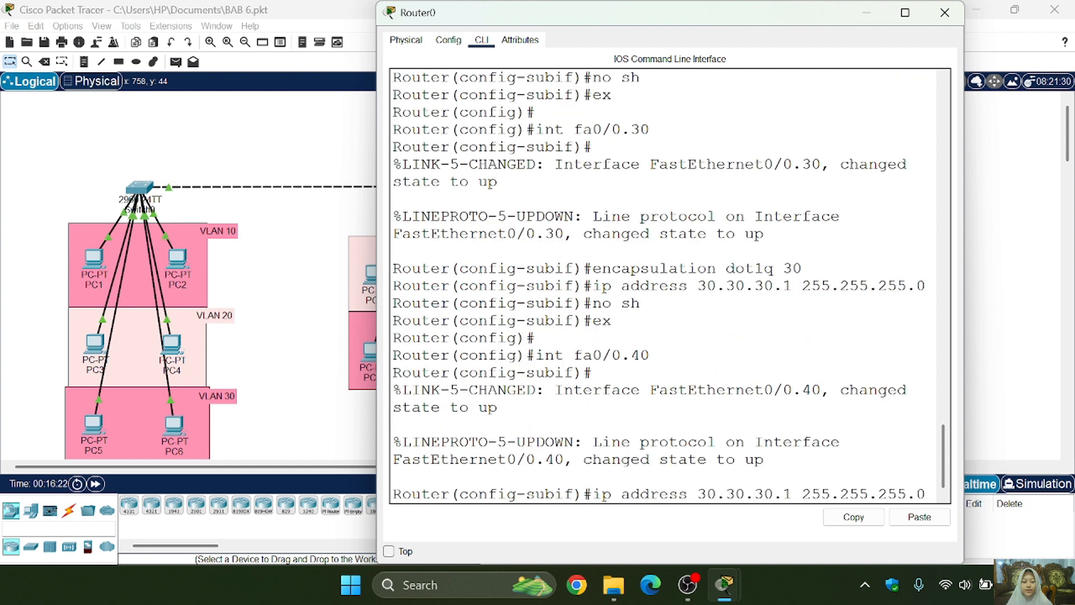
key("Left")
key("BackSpace")
type("4")
key("Return")
- Assign fa0/0.40 the IP address 40.40.40.1 255.255.255.0 by editing the earlier ip address command
key("Up")
key("Up")
key("Up")
key("Up")
key("Up")
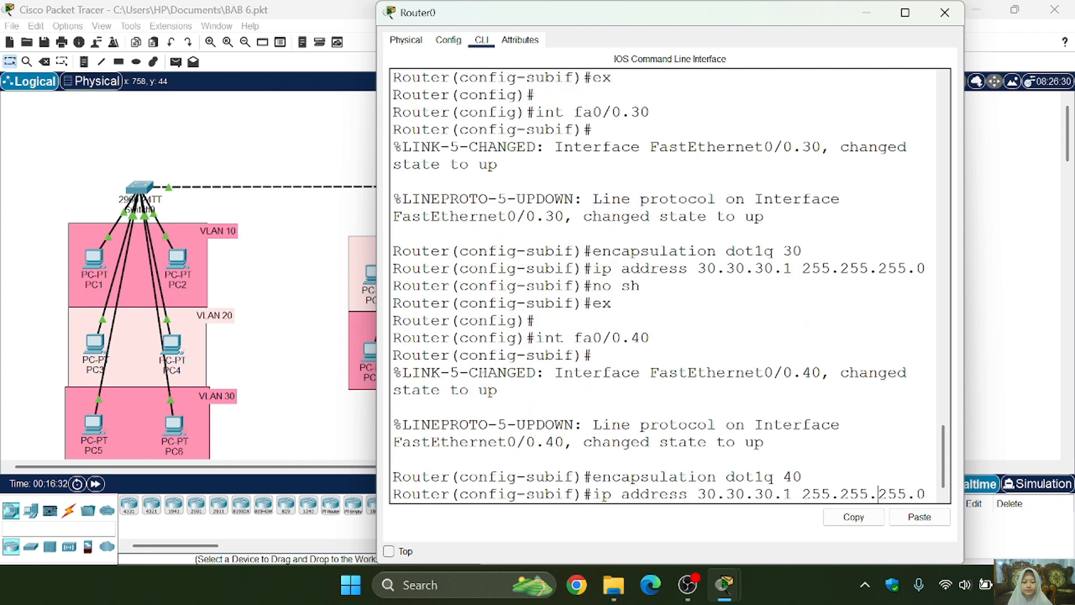
key("BackSpace")
type("4")
key("Left")
key("Left")
key("Left")
key("BackSpace")
type("4")
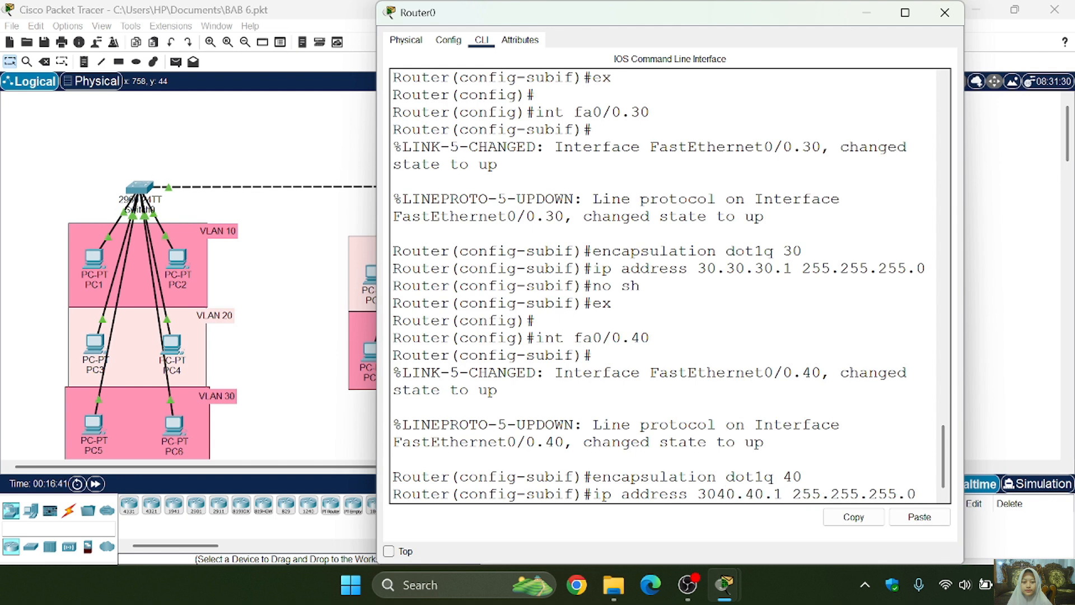
key("Left")
key("Left")
key("Left")
key("BackSpace")
type("4")
key("Return")
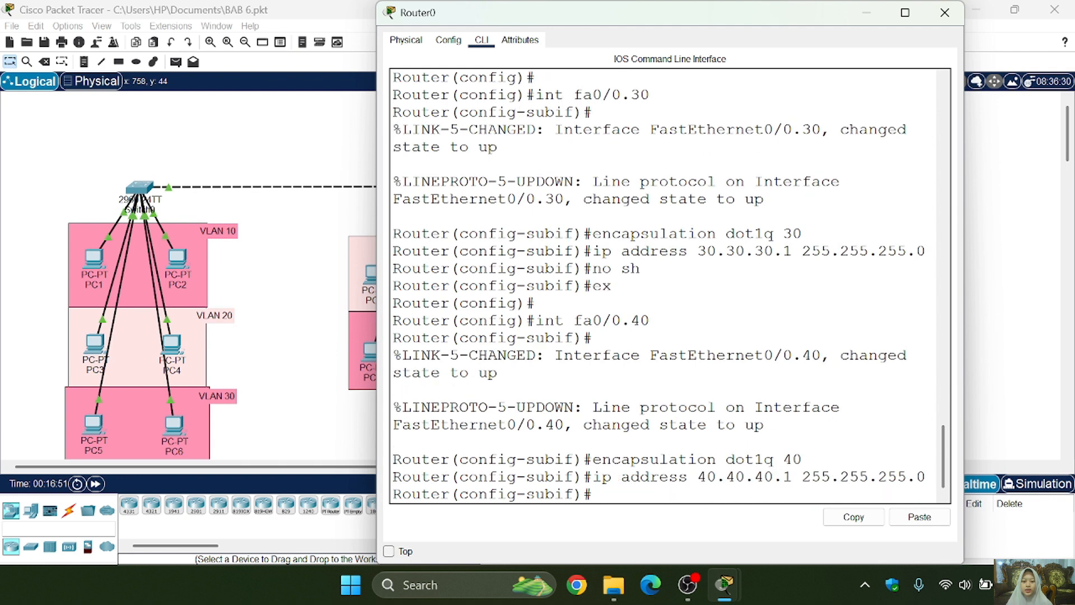
- Enable fa0/0.40 with no shutdown and return to global configuration mode
type("no sh")
key("Return")
type("ex")
key("Return")
- Create subinterface fa0/0.50 by editing the earlier fa0/0.40 interface command
key("Up")
key("Up")
key("Up")
key("Up")
key("Up")
key("Left")
key("BackSpace")
type("5")
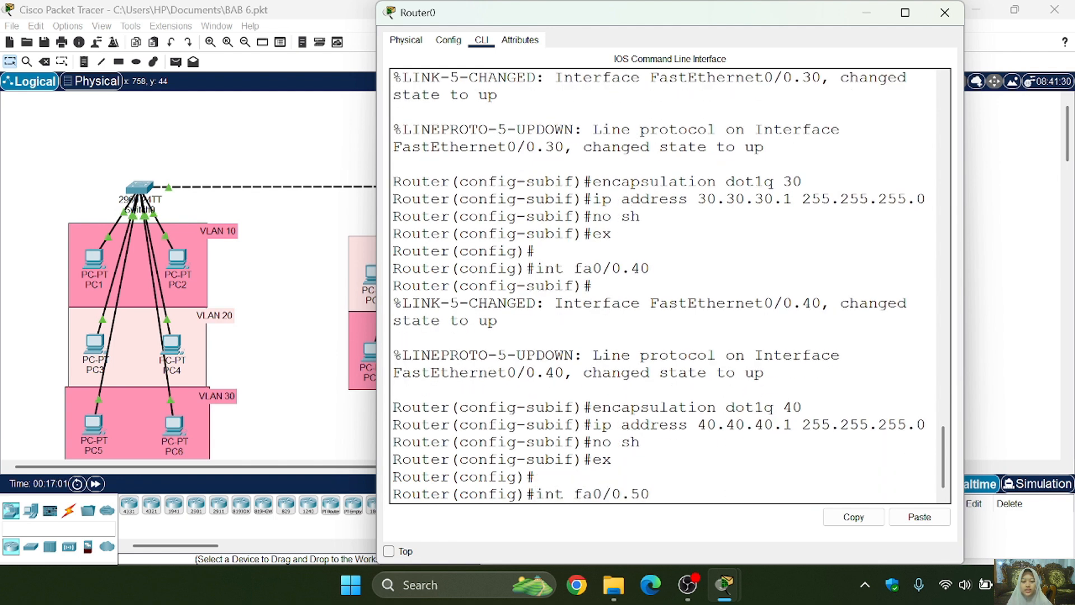
key("Return")
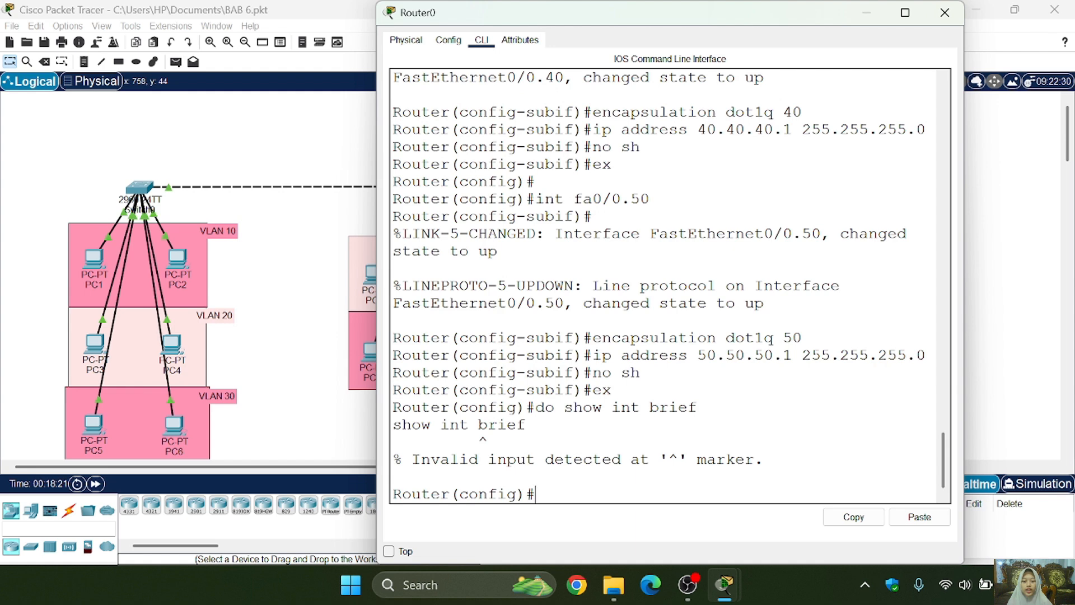
- Display the router's interface and IP address summary with do show ip int brief
key("Up")
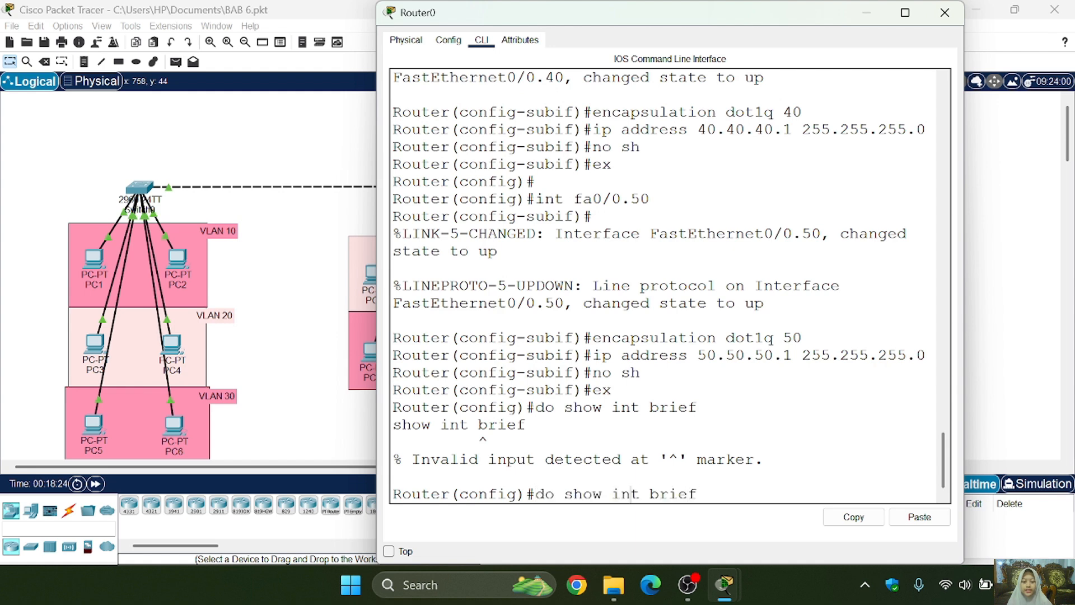
type("ip")
key("Return")
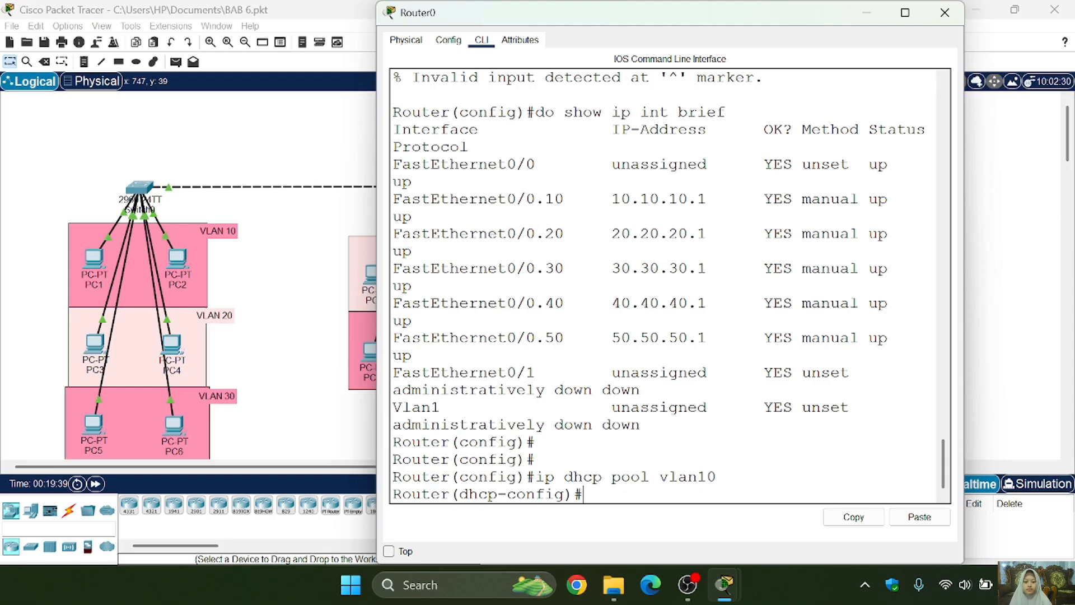
- Set the vlan10 DHCP pool's network to 10.10.10.0 255.255.255.0
type("network")
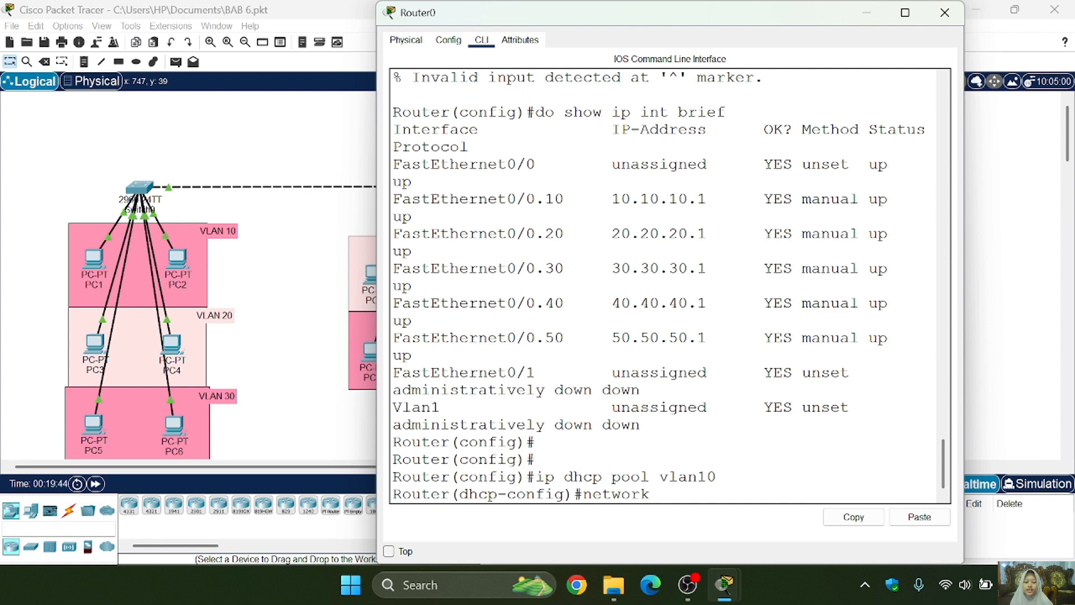
type(" 10.101.10.")
key("BackSpace")
key("BackSpace")
key("BackSpace")
key("BackSpace")
type(".10.0")
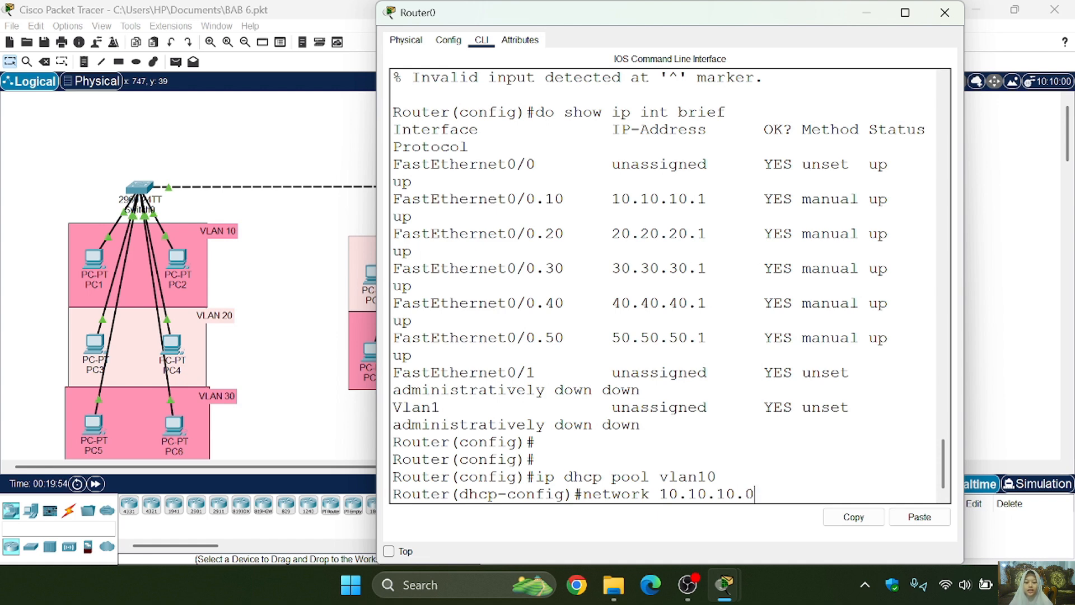
type(" 255")
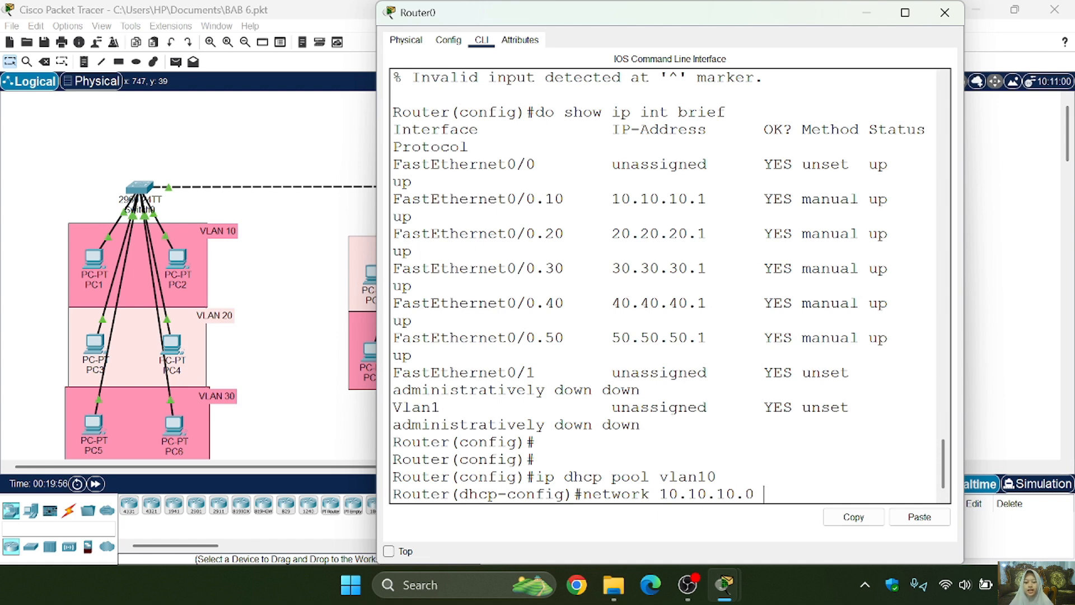
type(".2")
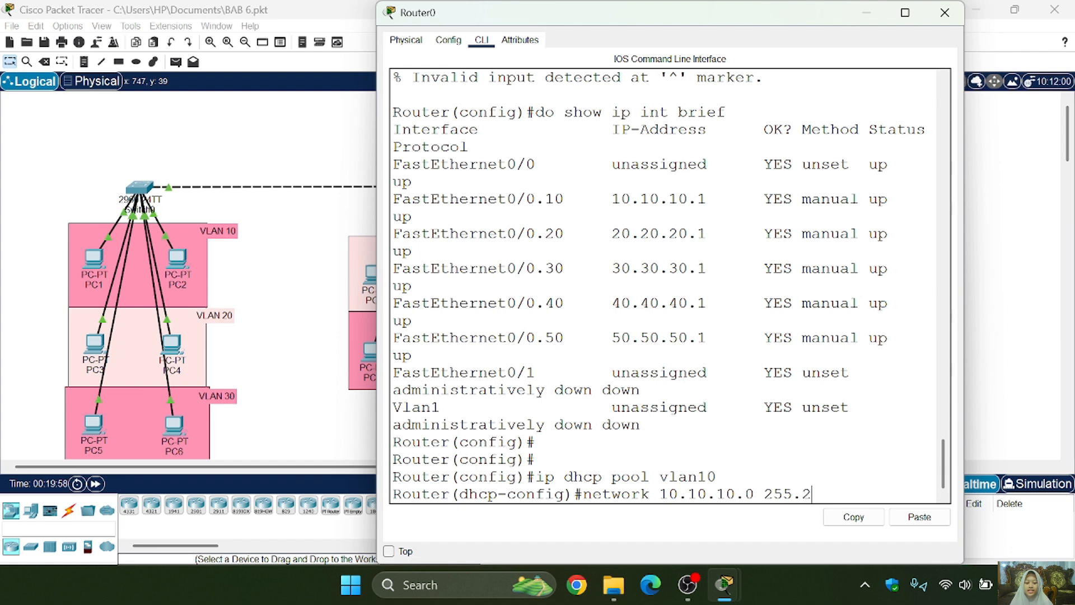
type("55.255.0")
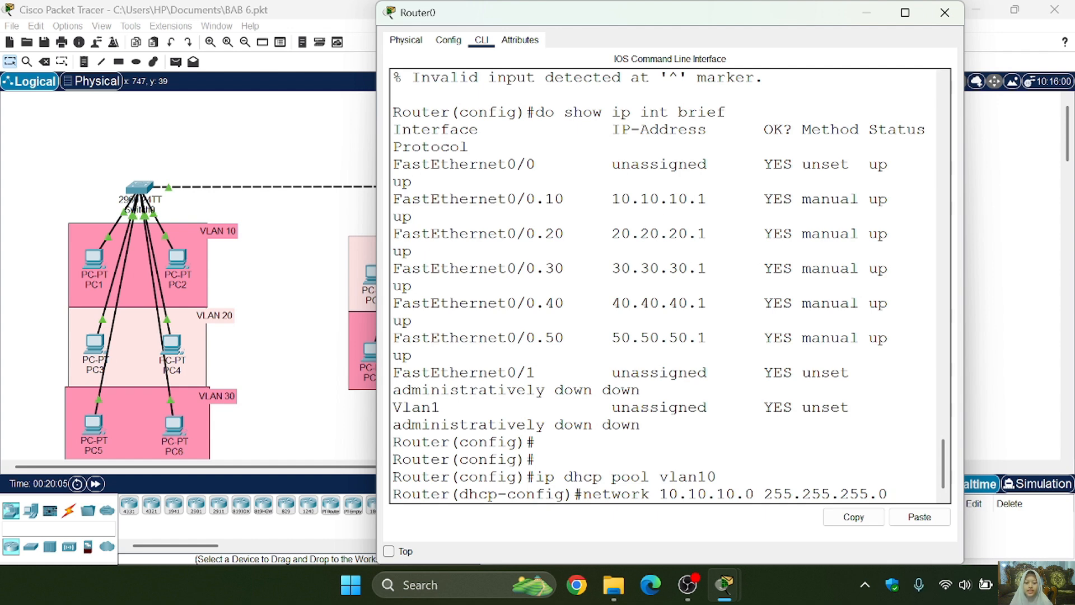
key("Return")
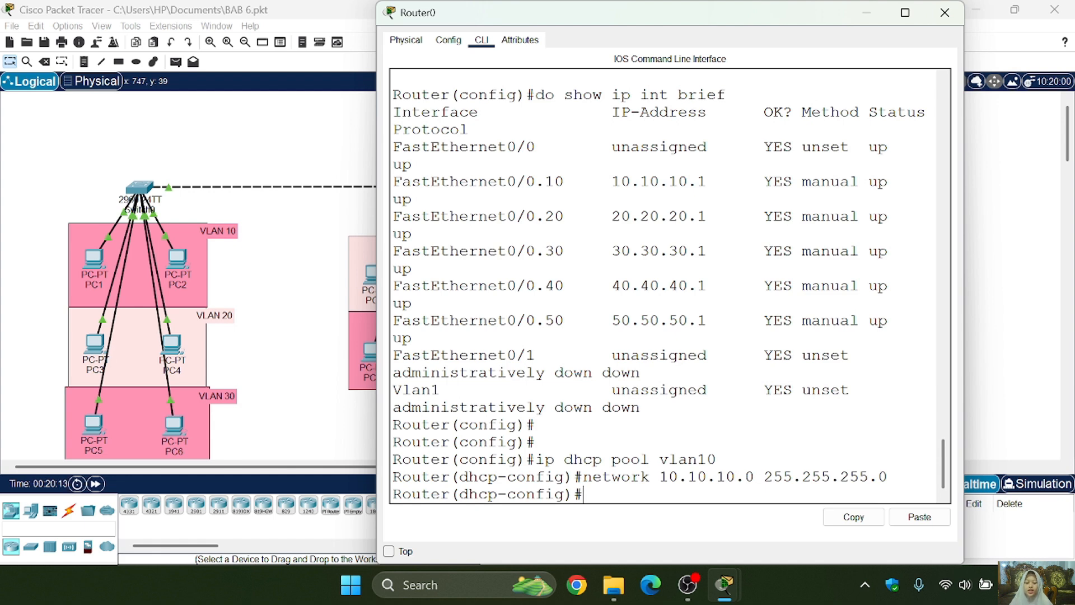
- Set the vlan10 DHCP pool's default gateway with default-route 10.10.10.1
type("default-route 10.10.10.1")
key("Return")
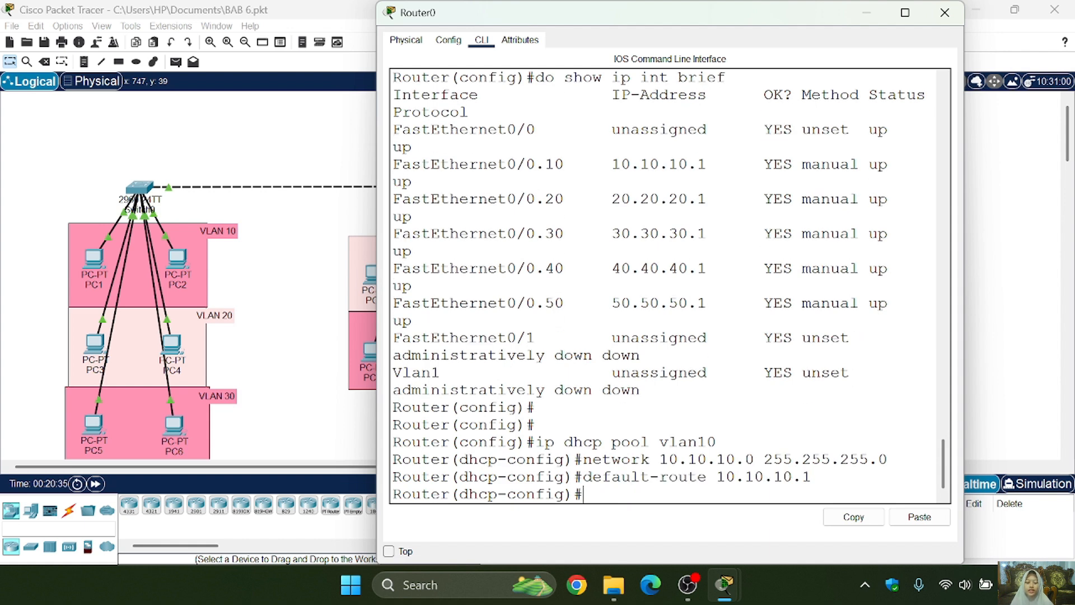
- Set the vlan10 DHCP pool's DNS server with dns-server 8.8.8.8
type("dns -serv")
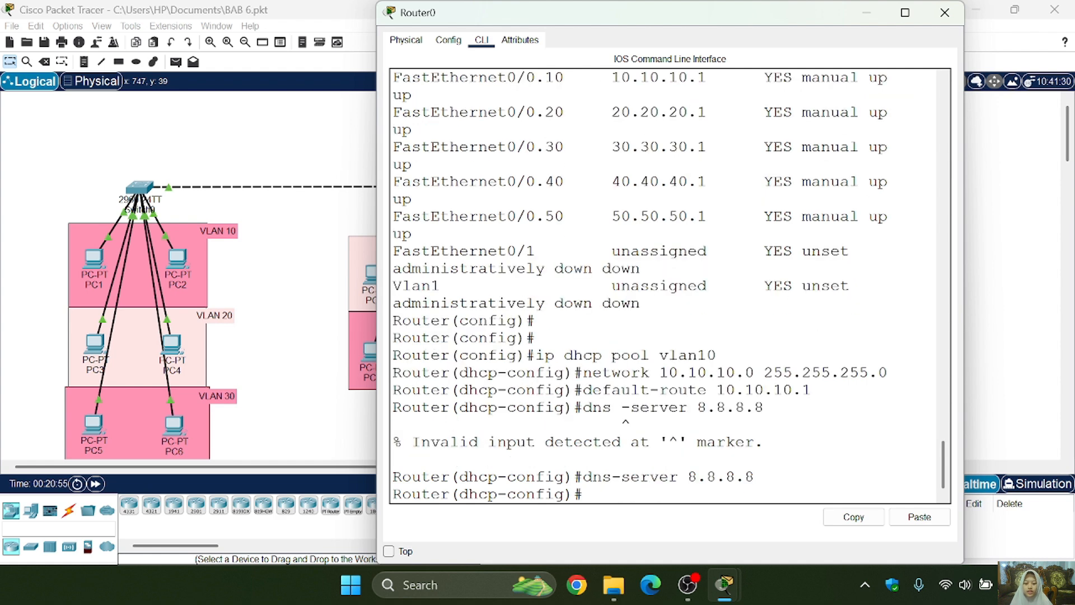
key("Up")
- Create the DHCP pool vlan20 by editing the earlier vlan10 pool command
key("Up")
key("BackSpace")
key("BackSpace")
key("BackSpace")
key("BackSpace")
key("BackSpace")
key("BackSpace")
key("BackSpace")
key("BackSpace")
key("BackSpace")
key("BackSpace")
key("BackSpace")
key("BackSpace")
key("BackSpace")
key("BackSpace")
key("BackSpace")
key("BackSpace")
key("BackSpace")
key("BackSpace")
key("BackSpace")
key("Return")
key("Return")
key("Return")
- Set the vlan20 DHCP pool's network to 20.20.20.0 255.255.255.0 by editing the earlier network command
key("Up")
key("Up")
key("Up")
key("Up")
key("Up")
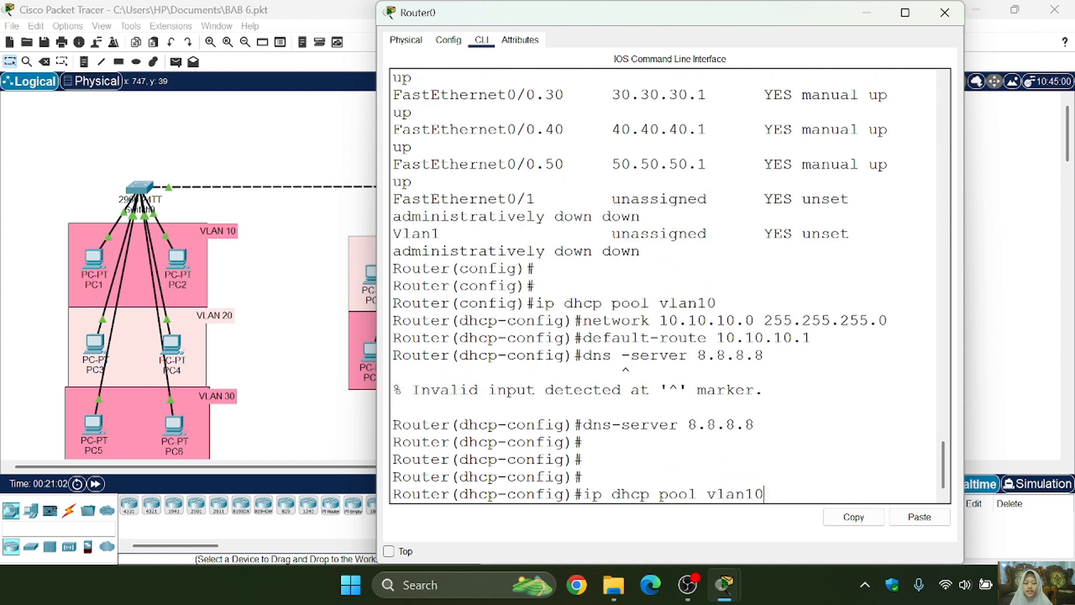
key("BackSpace")
key("BackSpace")
type("20")
key("Return")
key("Up")
key("Up")
key("Up")
key("Up")
key("Up")
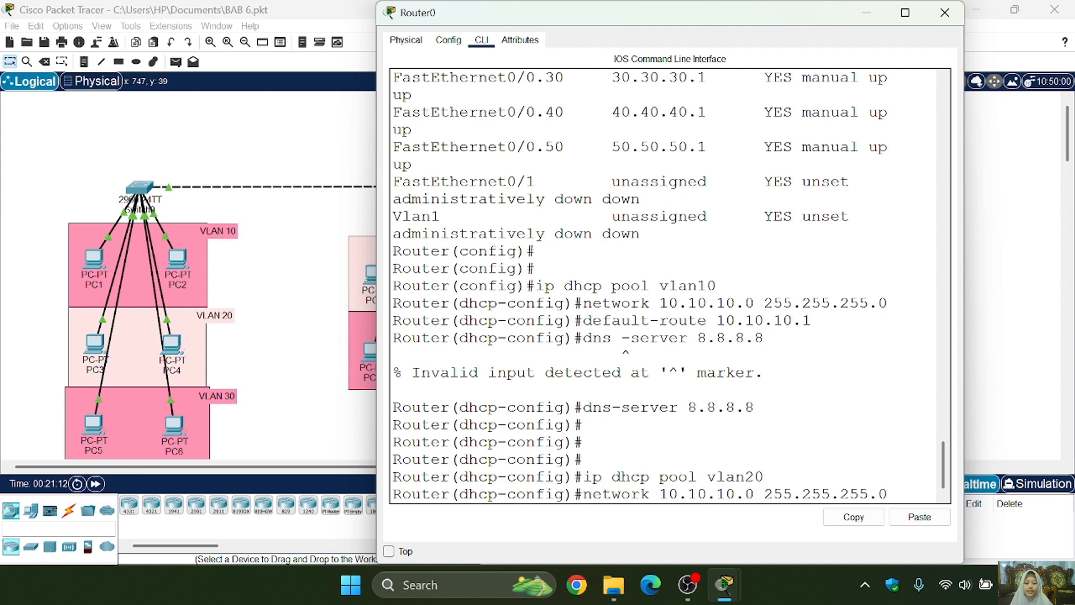
key("BackSpace")
type("2")
key("Right")
key("Right")
key("Right")
key("BackSpace")
type("2")
key("Right")
key("Right")
key("Right")
key("BackSpace")
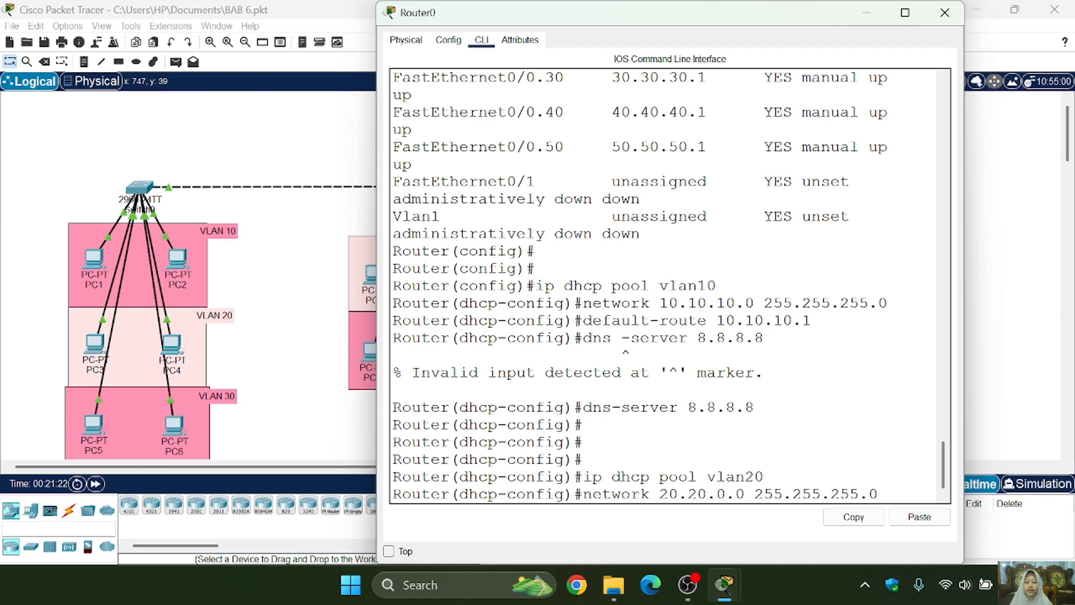
type("2")
key("Return")
- Set the vlan20 DHCP pool's default gateway to 20.20.20.1 by editing the earlier default-route command
key("Up")
key("Up")
key("Up")
key("Up")
key("Up")
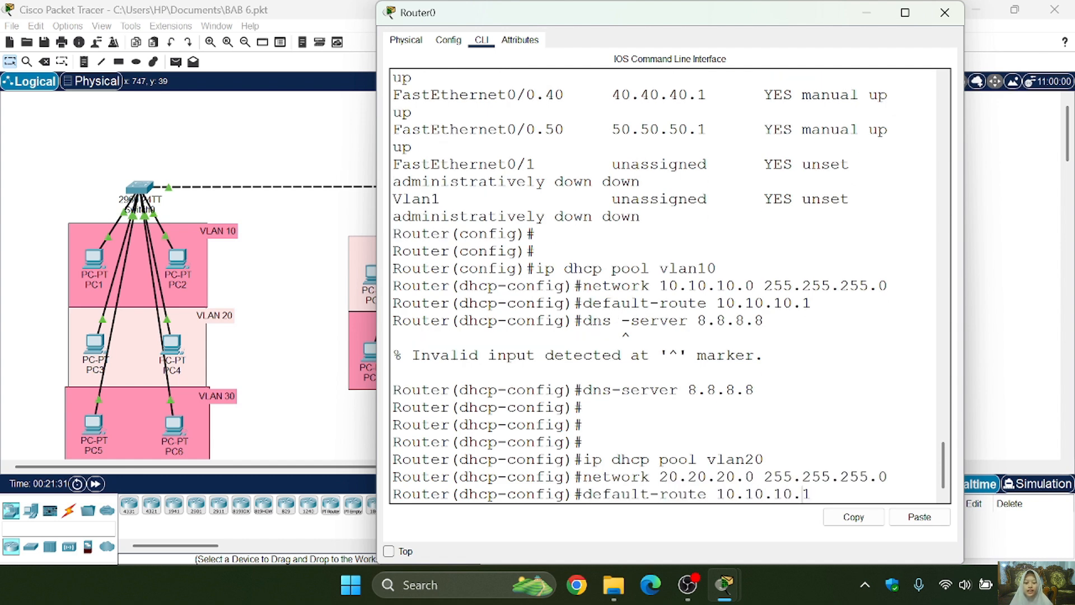
key("Left")
key("Left")
key("Left")
key("BackSpace")
type("2")
key("Left")
key("Left")
key("Left")
key("BackSpace")
type("2")
key("Left")
key("Left")
key("Left")
key("BackSpace")
type("2")
key("Return")
- Assign DNS server 8.8.8.8 to the vlan20 DHCP pool by reusing the earlier dns-server command
key("Up")
key("Up")
key("Up")
key("Up")
key("Return")
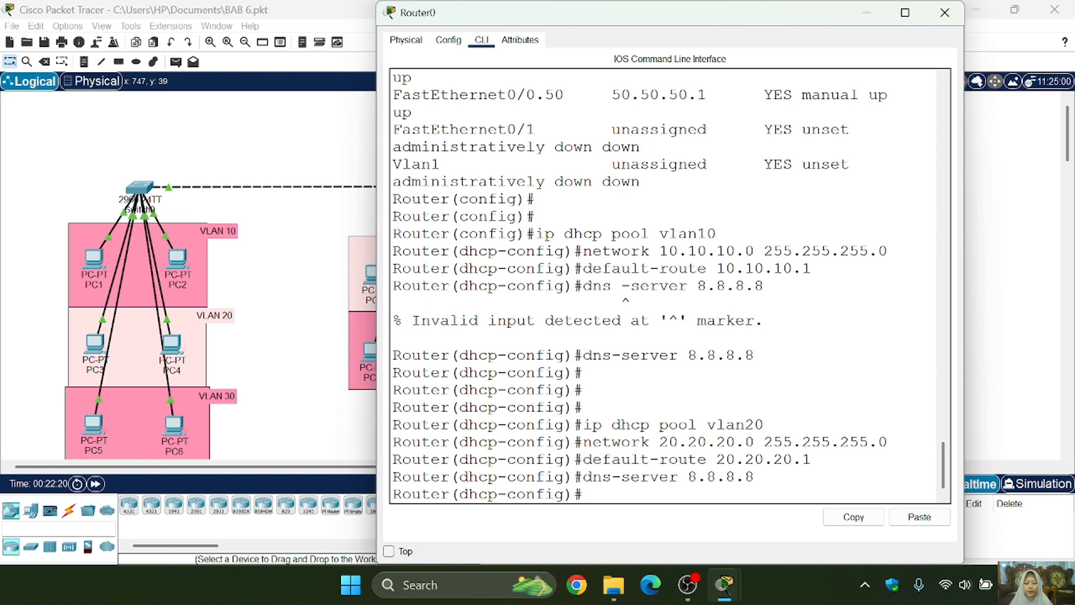
- Leave the vlan20 DHCP pool and return to global configuration mode
key("Up")
key("Up")
key("Up")
key("Up")
key("BackSpace")
key("BackSpace")
key("BackSpace")
key("BackSpace")
key("BackSpace")
key("BackSpace")
key("BackSpace")
key("BackSpace")
key("BackSpace")
key("BackSpace")
key("BackSpace")
key("BackSpace")
key("BackSpace")
key("BackSpace")
key("BackSpace")
key("BackSpace")
key("BackSpace")
key("BackSpace")
key("BackSpace")
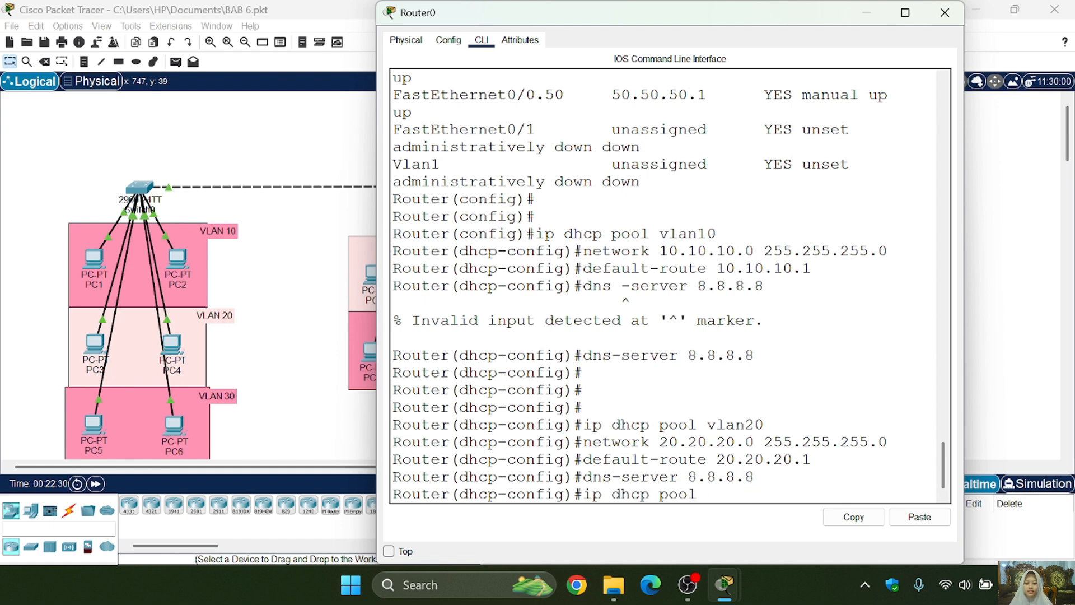
type("ex")
key("Return")
- Re-enter the vlan20 DHCP pool and reapply its network 20.20.20.0 255.255.255.0
key("Up")
key("Up")
key("Up")
key("Up")
key("Up")
key("Return")
key("Up")
key("Up")
key("Up")
key("Up")
key("Up")
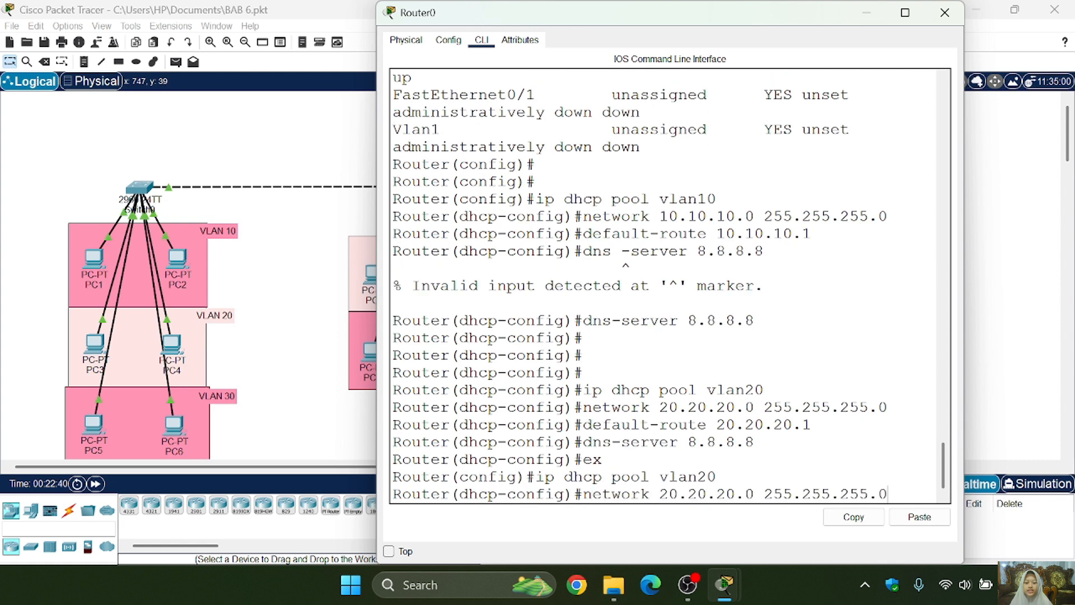
key("Return")
- Set the vlan40 DHCP pool's network to 40.40.40.0 255.255.255.0 by editing the earlier network command
key("Up")
key("Up")
key("Up")
key("Up")
key("Up")
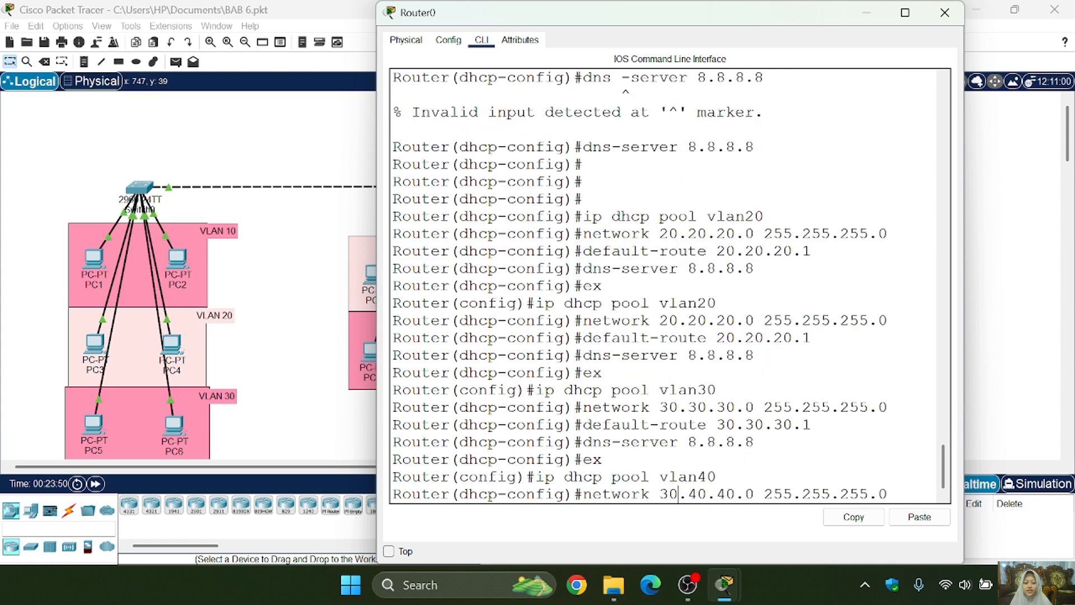
key("BackSpace")
type("40.40.40.0 255.255.255.0")
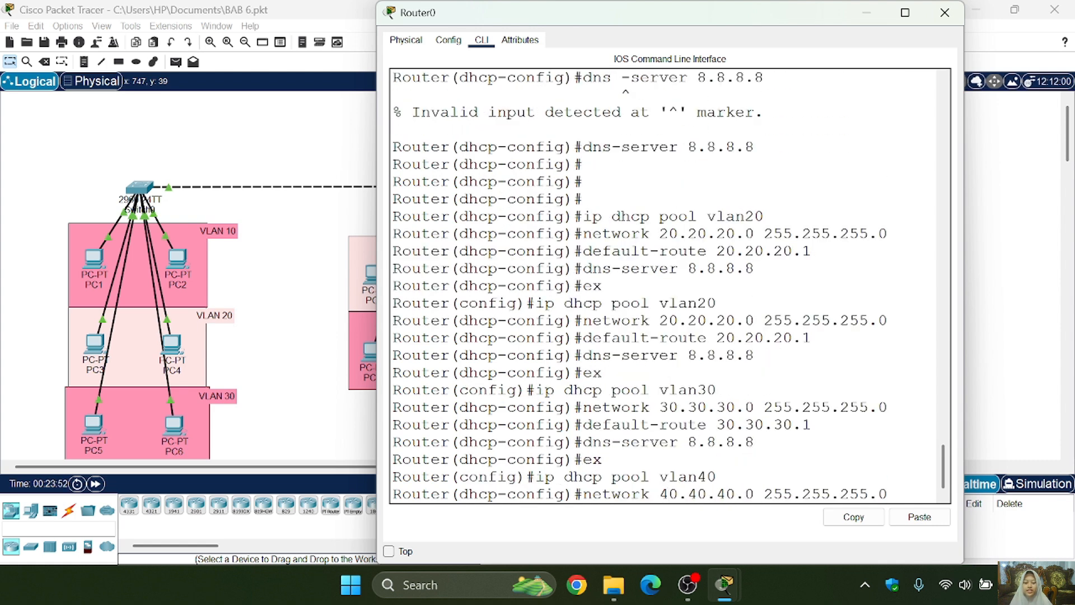
key("Return")
- Set the vlan40 DHCP pool's default gateway to 40.40.40.1 by editing the earlier default-route command
key("Up")
key("Up")
key("Up")
key("Up")
key("Up")
key("Left")
key("Left")
key("Left")
key("BackSpace")
type("4")
key("Left")
key("Left")
key("Left")
key("BackSpace")
type("4")
key("Left")
key("Left")
key("BackSpace")
key("BackSpace")
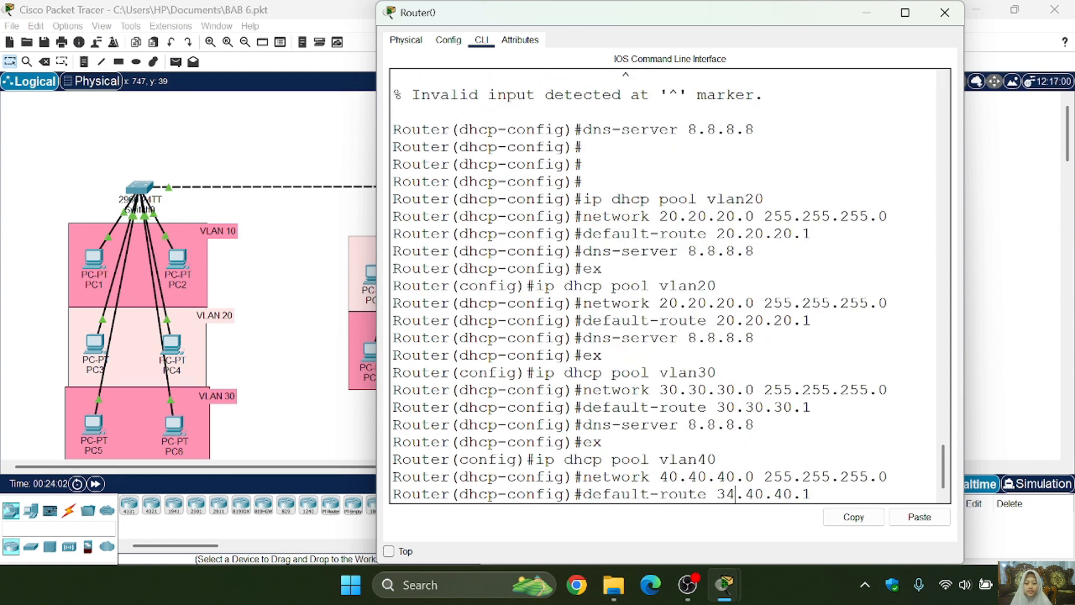
type("40")
key("Return")
- Assign DNS server 8.8.8.8 to the vlan40 DHCP pool by reusing the earlier dns-server command
key("Up")
key("Up")
- Exit the vlan40 pool and create the DHCP pool vlan50 by editing the earlier pool command
key("Up")
key("Up")
key("Up")
key("Return")
key("Up")
key("Up")
key("Up")
key("Up")
key("Up")
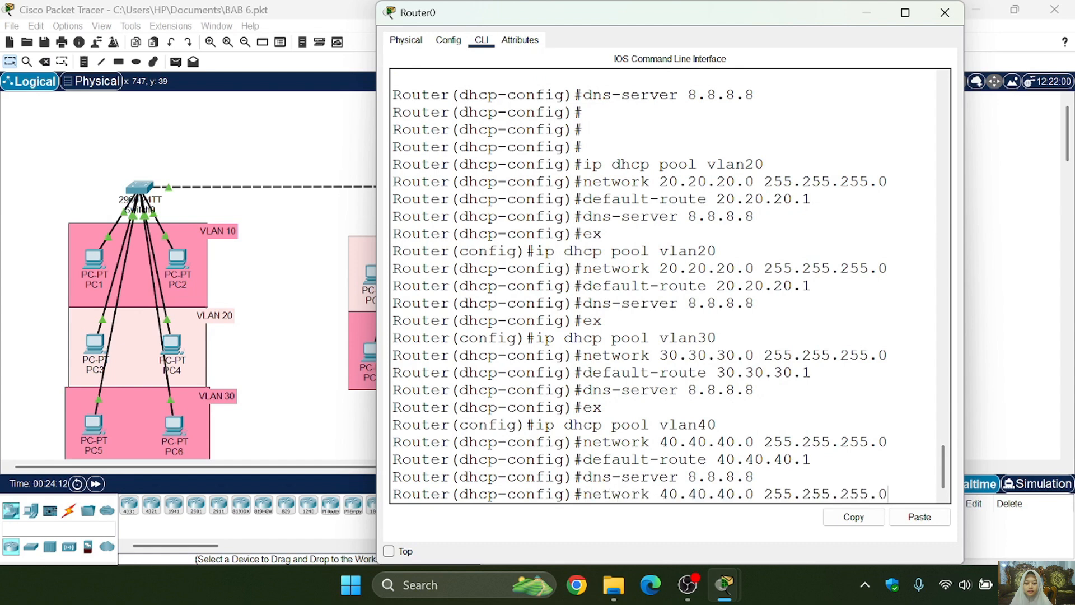
key("Return")
key("Up")
key("Up")
key("Up")
key("Up")
key("Up")
key("BackSpace")
key("BackSpace")
type("50")
key("Return")
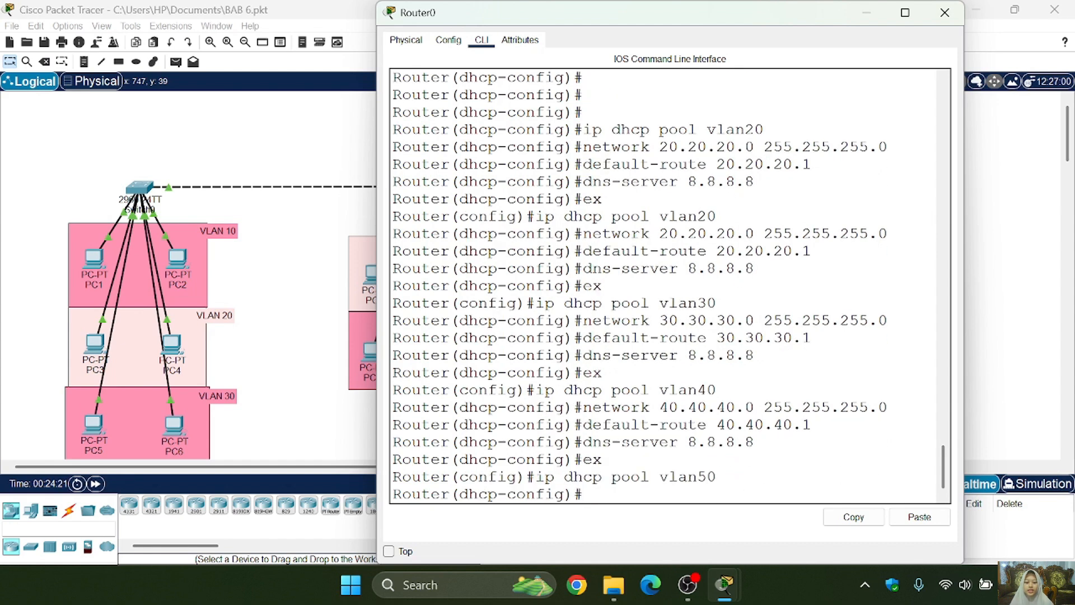
key("Up")
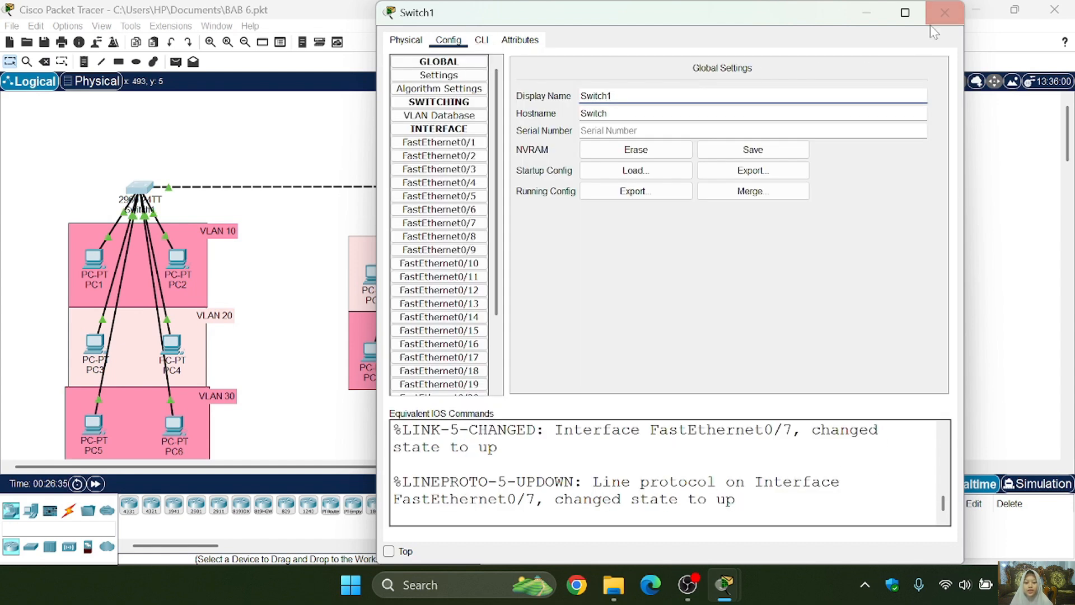
- Open Switch1's command line in global configuration mode and create VLANs 10 and 20
left_click(931, 13)
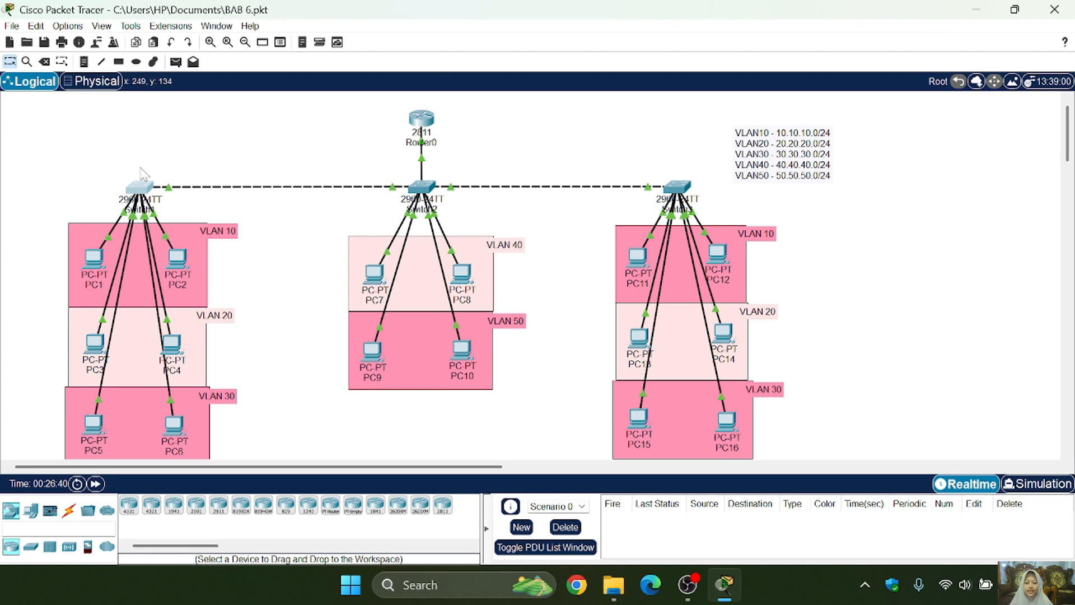
left_click(140, 186)
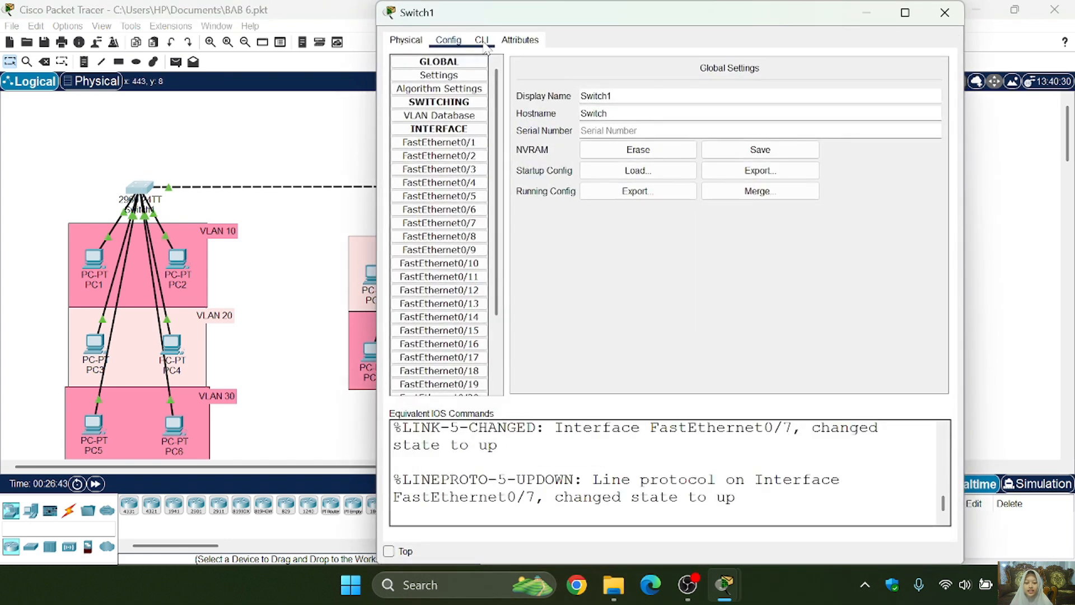
left_click(481, 40)
key("Return")
type("20")
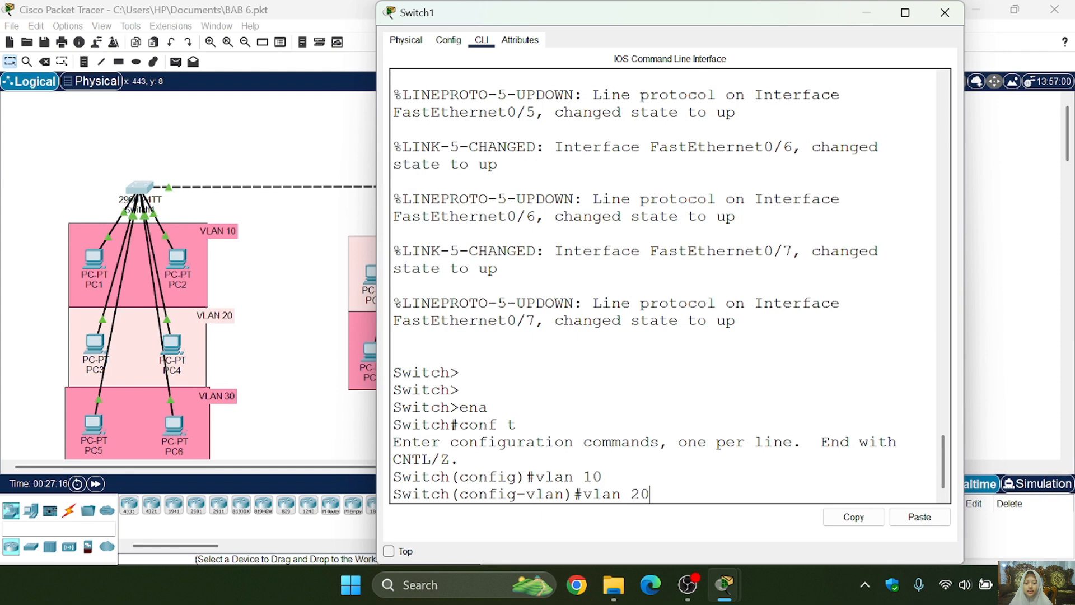
key("Return")
- Create VLAN 30 on Switch1 by editing the earlier vlan 20 command
key("Up")
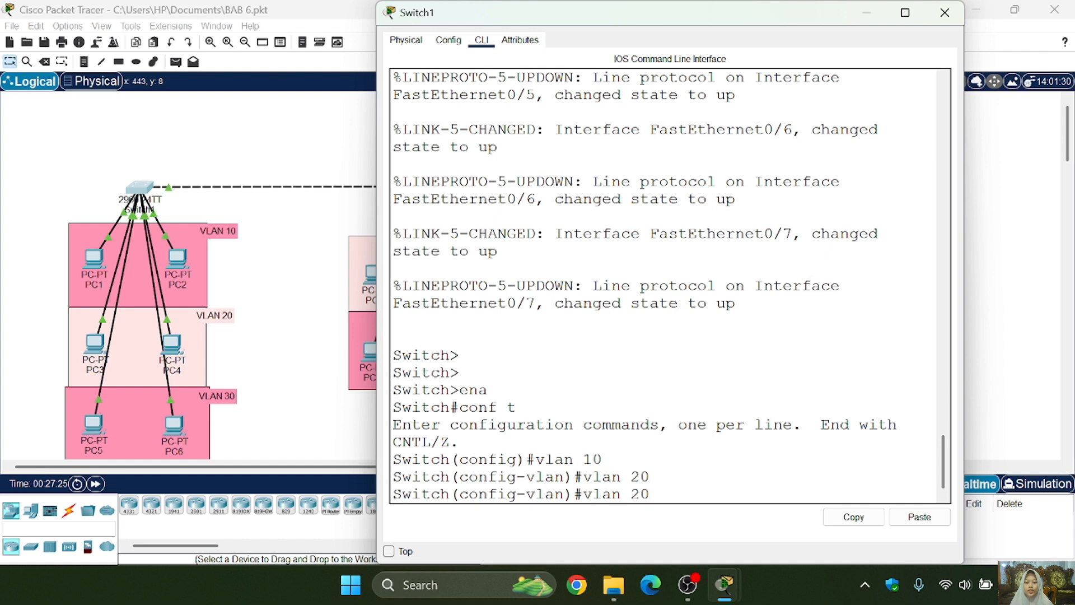
key("BackSpace")
key("BackSpace")
type("30")
key("Return")
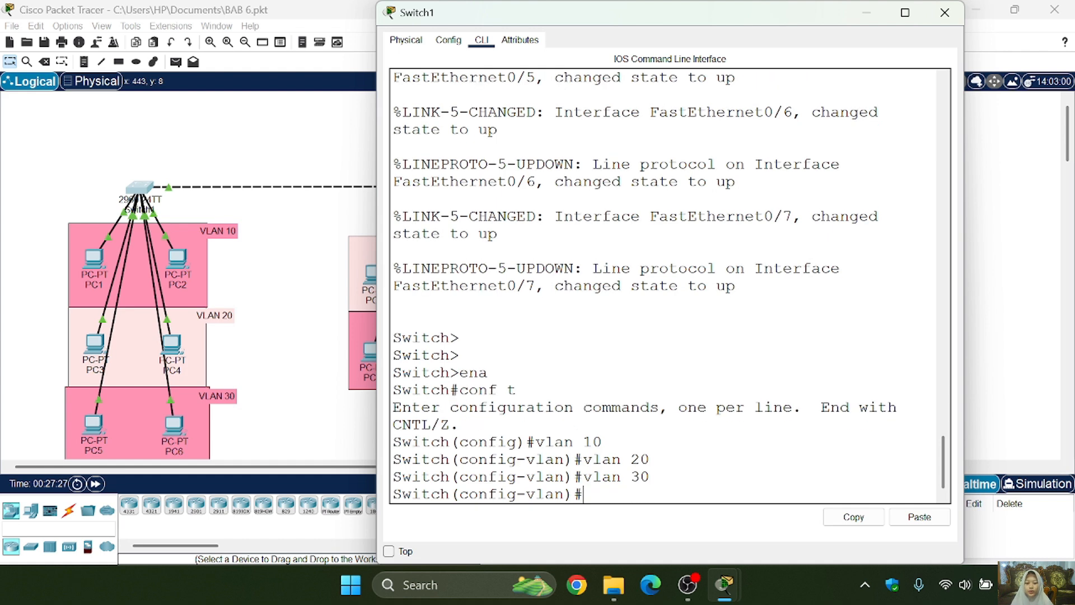
- Create VLAN 40 on Switch1 by editing an earlier vlan command
key("Up")
- Create VLAN 50 on Switch1 by editing the earlier vlan 40 command
key("Up")
key("BackSpace")
key("BackSpace")
type("40")
key("Return")
key("Up")
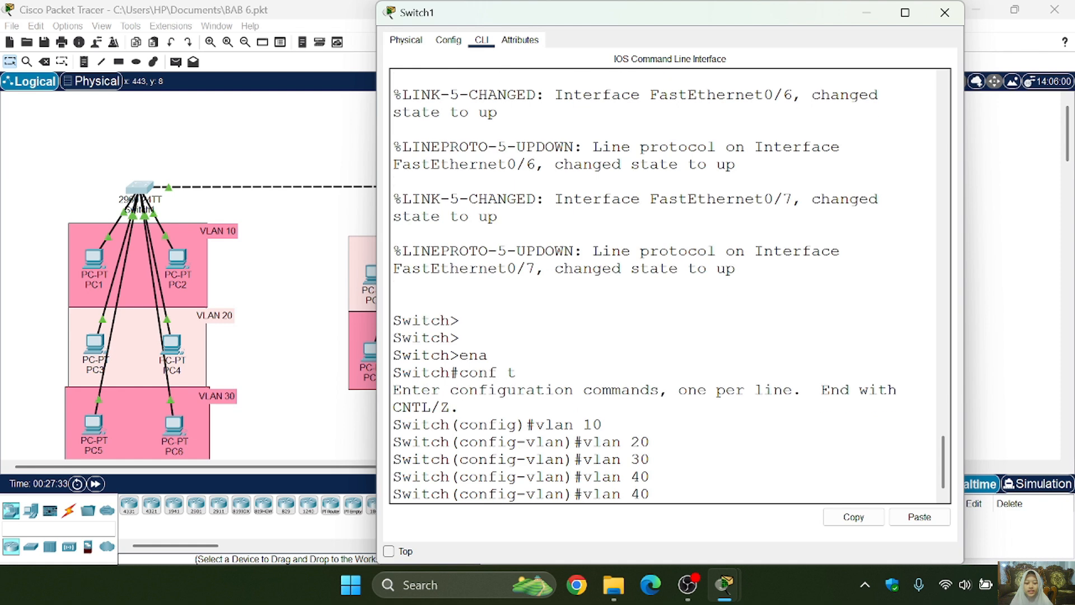
key("BackSpace")
key("BackSpace")
type("50")
key("Return")
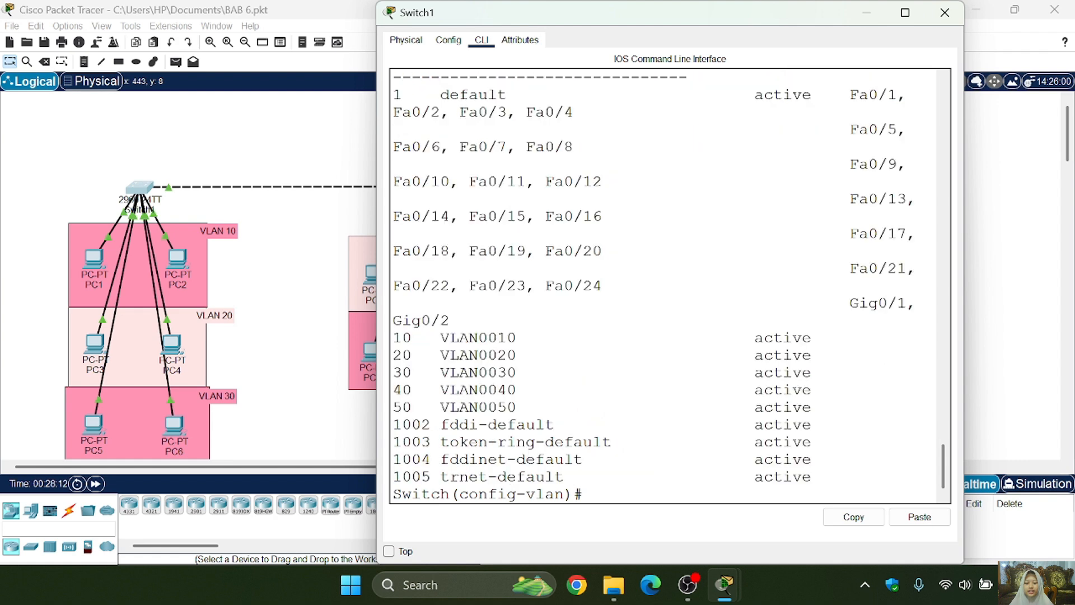
- Exit VLAN configuration on Switch1 and return to global configuration mode
type("ex")
key("Return")
key("Return")
key("Return")
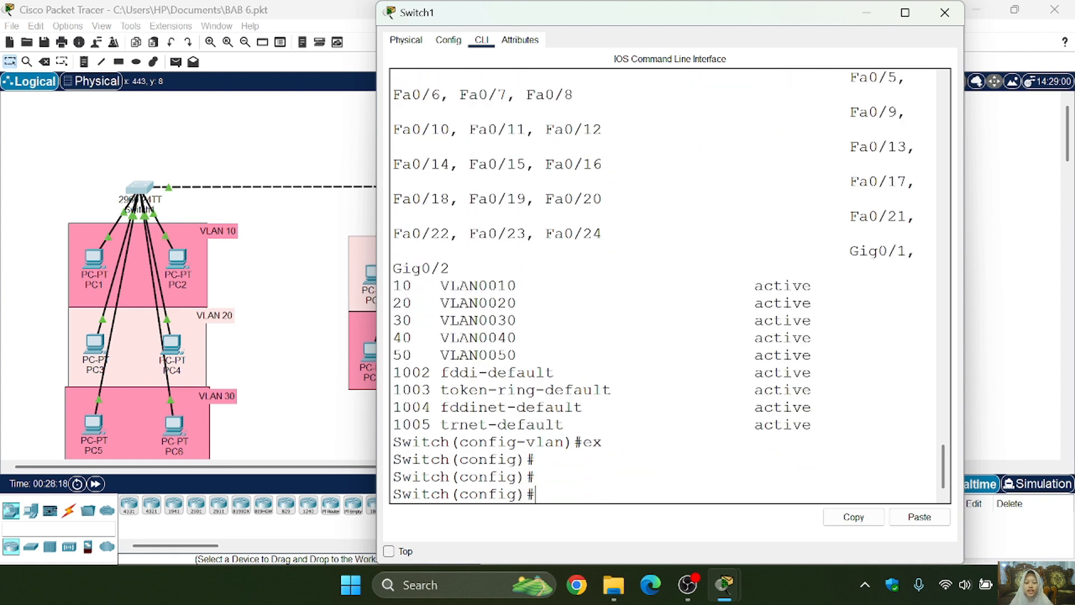
- Set Switch1's interface range fa0/2-3 to switchport access mode
type("int range")
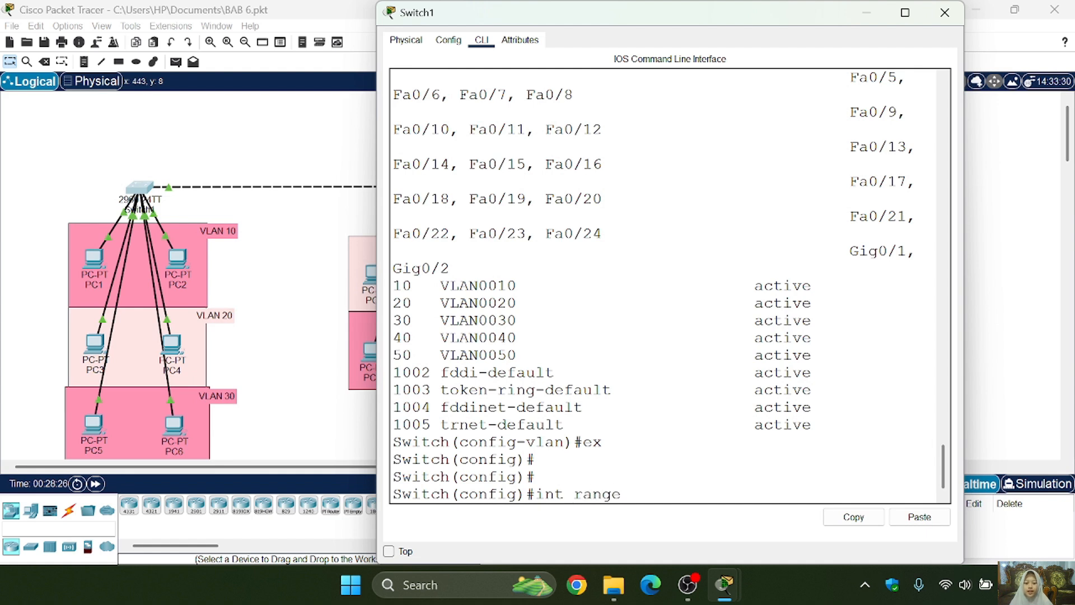
type(" fa0/2-3")
key("Return")
type("swi")
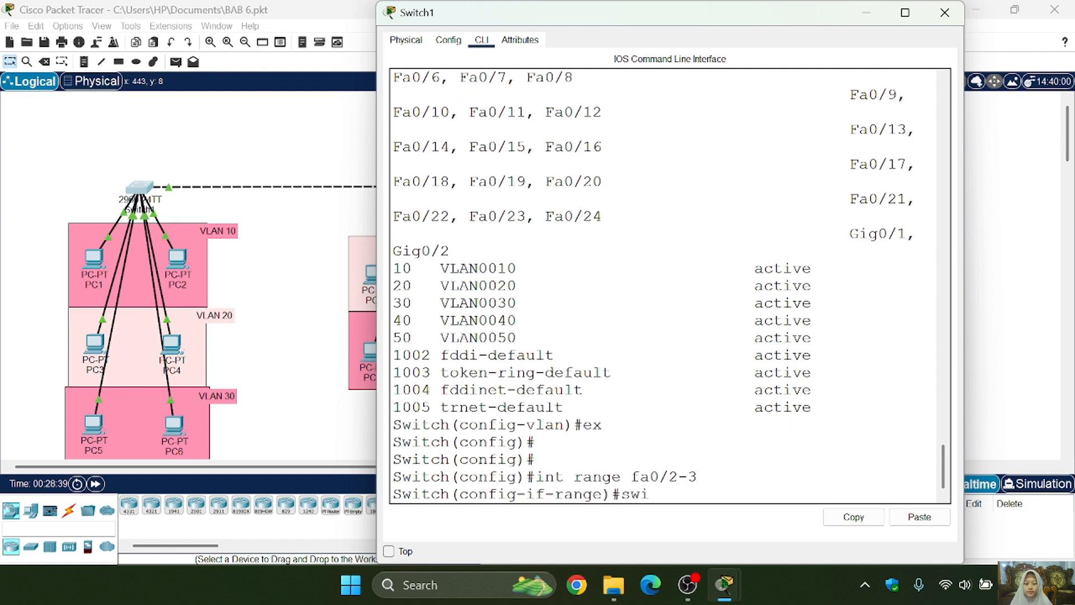
type("tchport mode access")
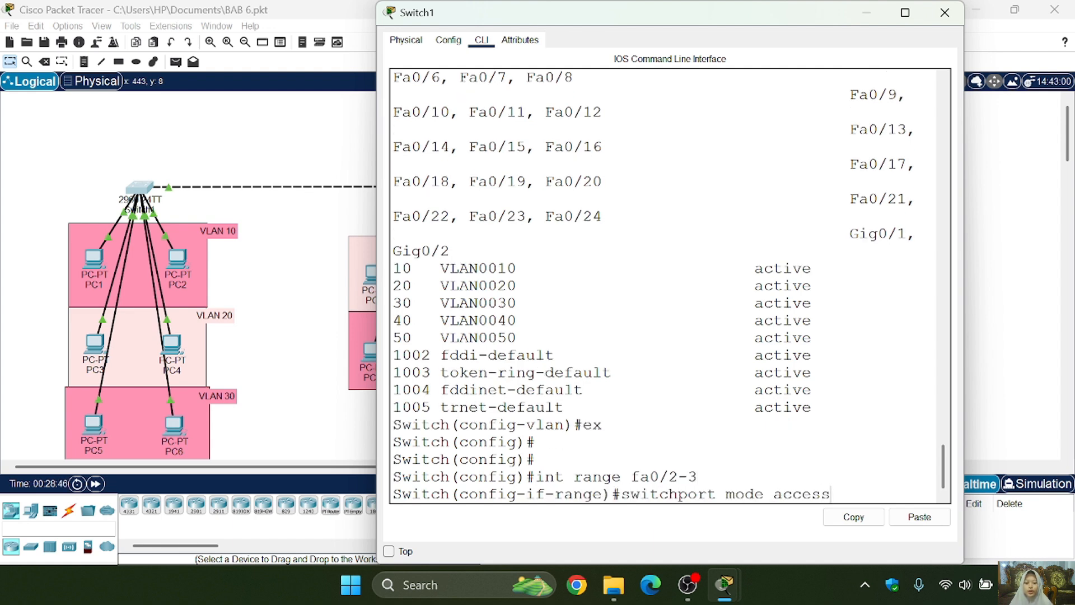
key("Return")
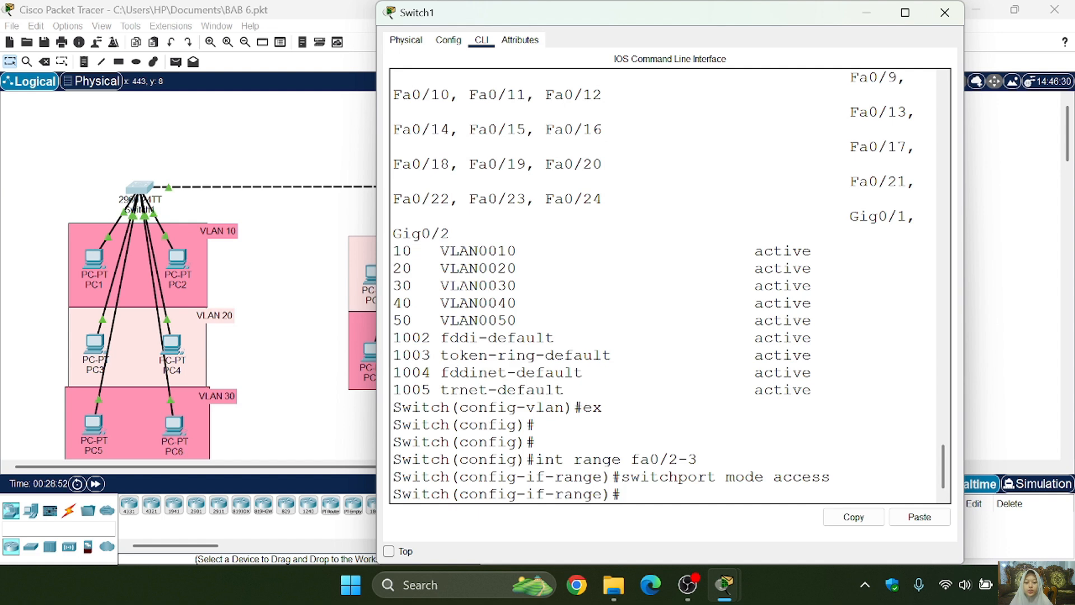
- Assign Switch1's fa0/2-3 range to access VLAN 10 and return to global configuration mode
key("Up")
key("Left")
key("Left")
key("Left")
key("Left")
key("Left")
key("Left")
key("BackSpace")
key("BackSpace")
key("BackSpace")
key("BackSpace")
key("BackSpace")
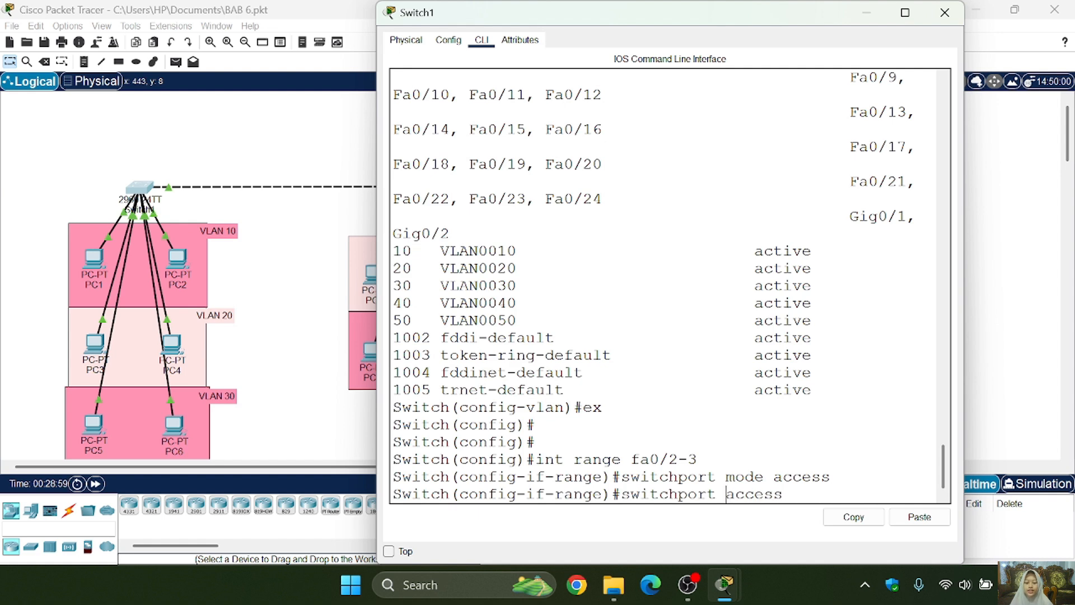
type("vlan 10")
key("Return")
type("ex")
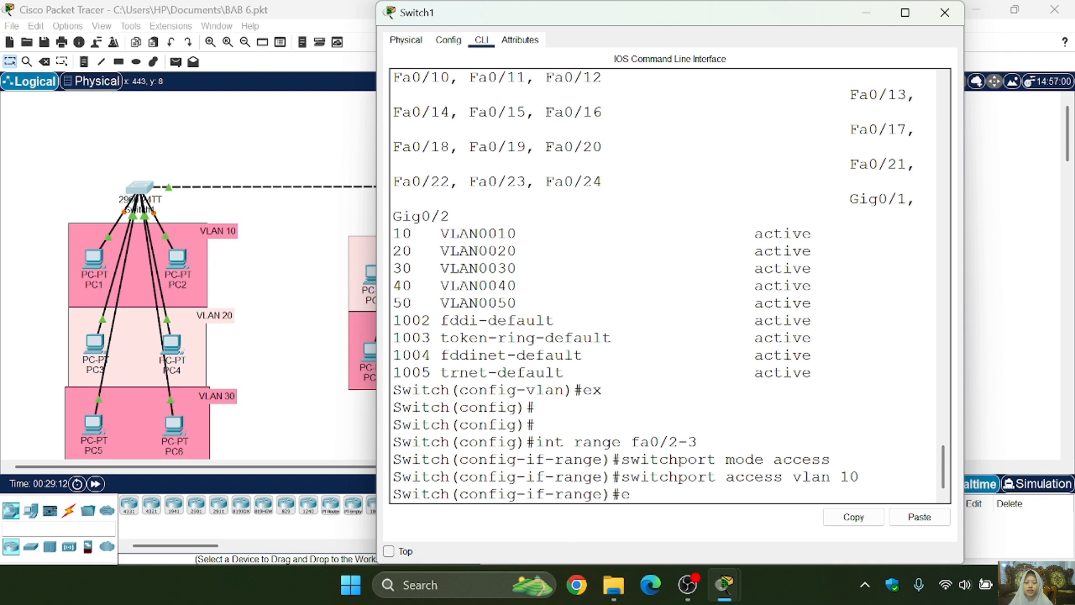
key("Return")
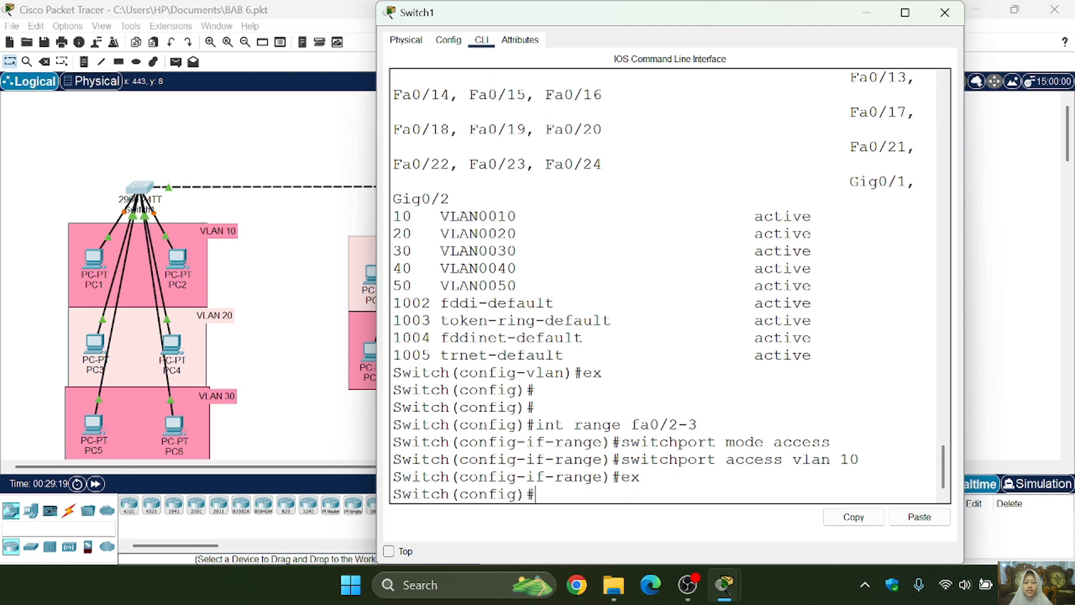
- Set Switch1's interface range fa0/4-5 to switchport access mode
key("Up")
key("Up")
key("Up")
key("Up")
key("BackSpace")
key("BackSpace")
key("BackSpace")
type("4-5")
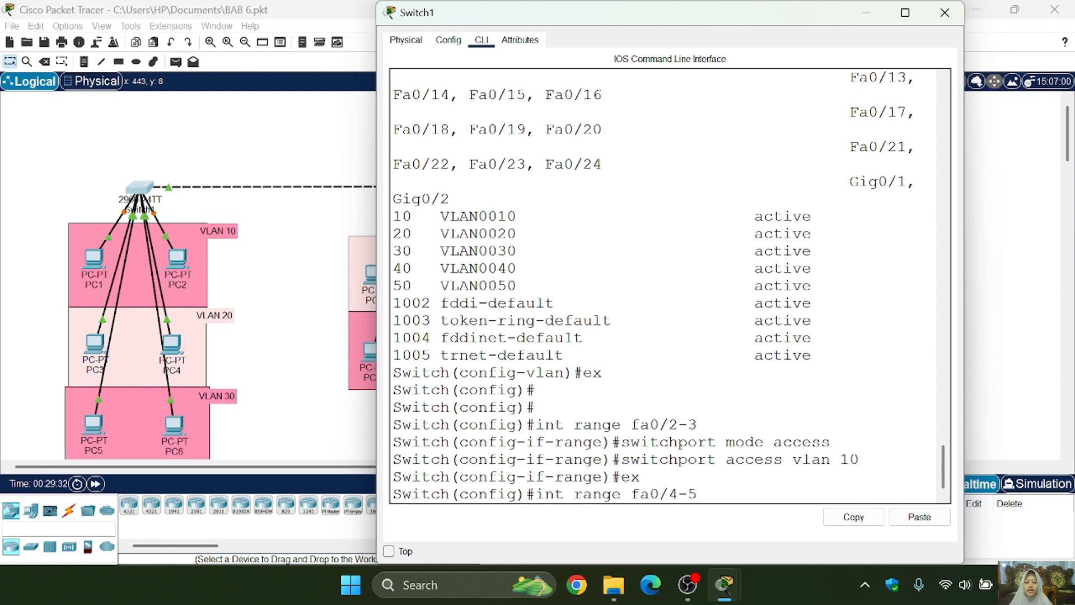
key("Return")
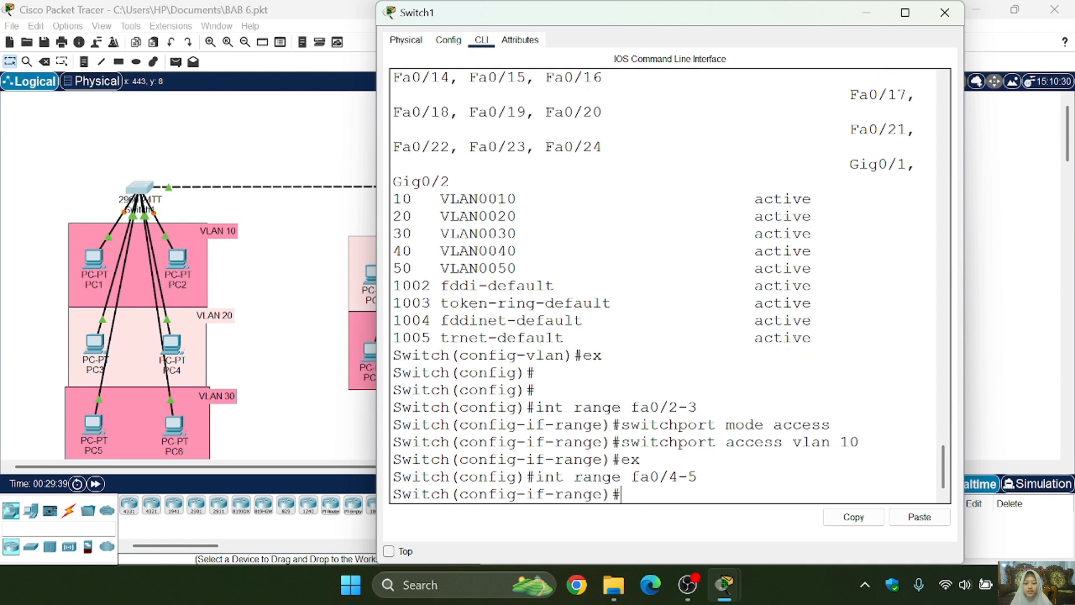
key("Up")
key("Up")
key("Up")
- Assign Switch1's fa0/4-5 range to access VLAN 20 and return to global configuration mode
key("Up")
key("Return")
key("Up")
key("Up")
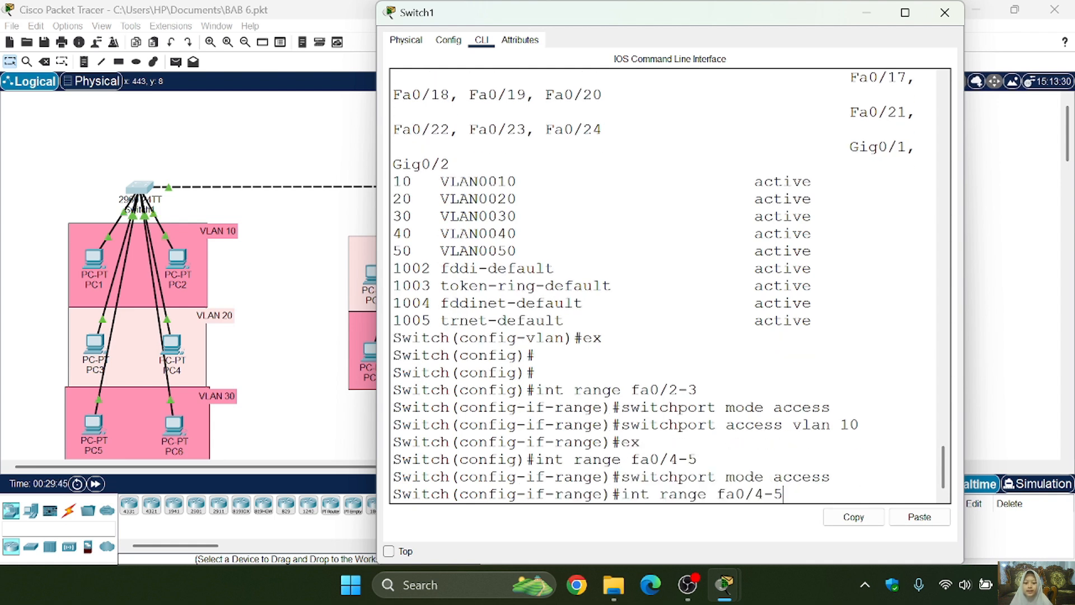
key("Up")
key("BackSpace")
key("BackSpace")
type("20")
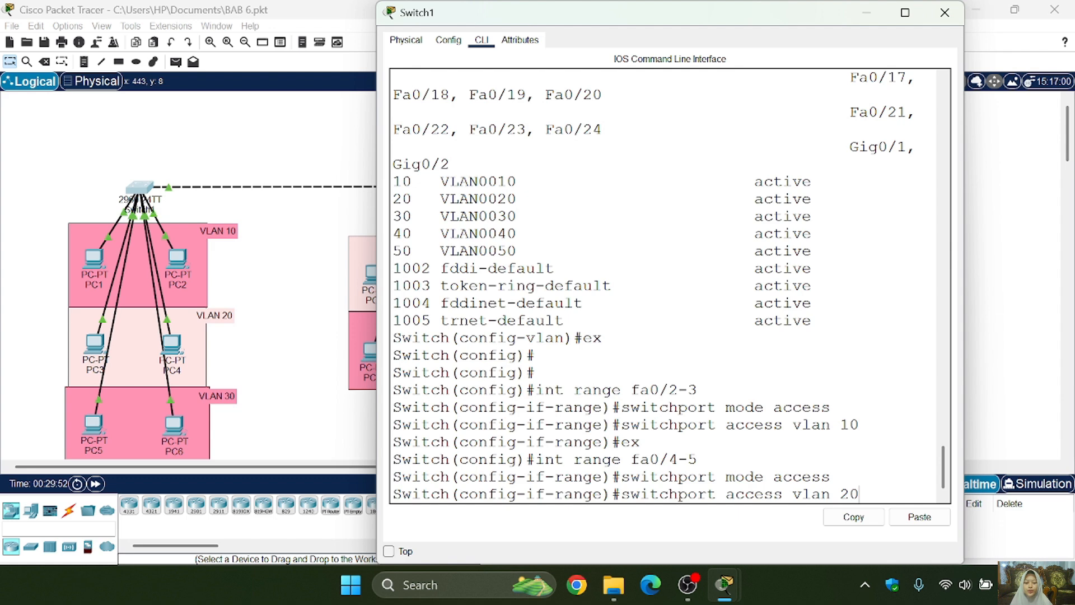
key("Return")
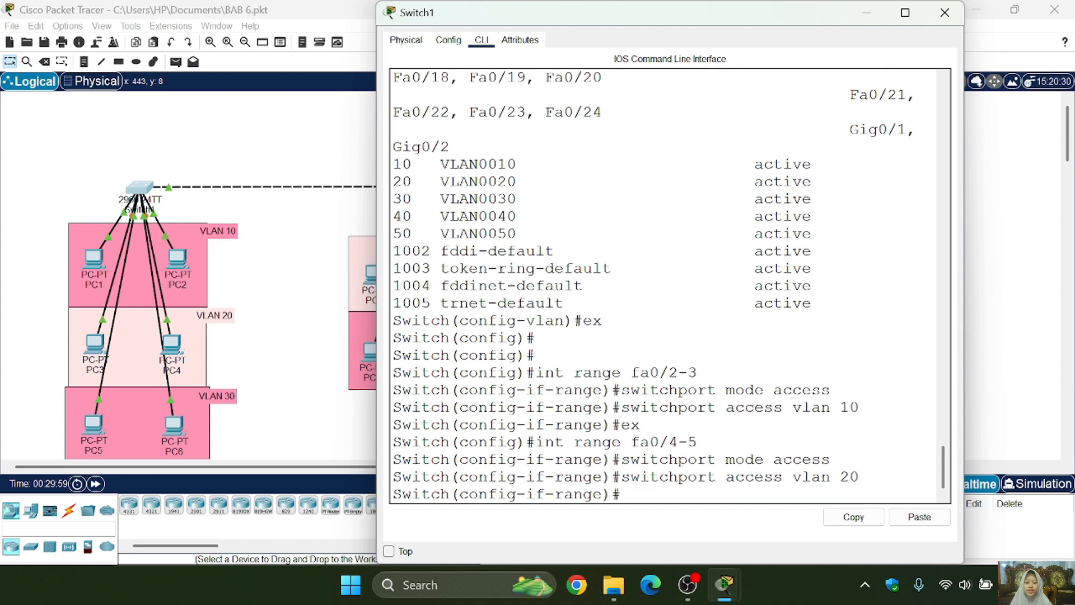
key("Up")
- Set Switch1's interface range fa0/6-7 to switchport access mode
key("Up")
key("Up")
key("Up")
key("Return")
key("Up")
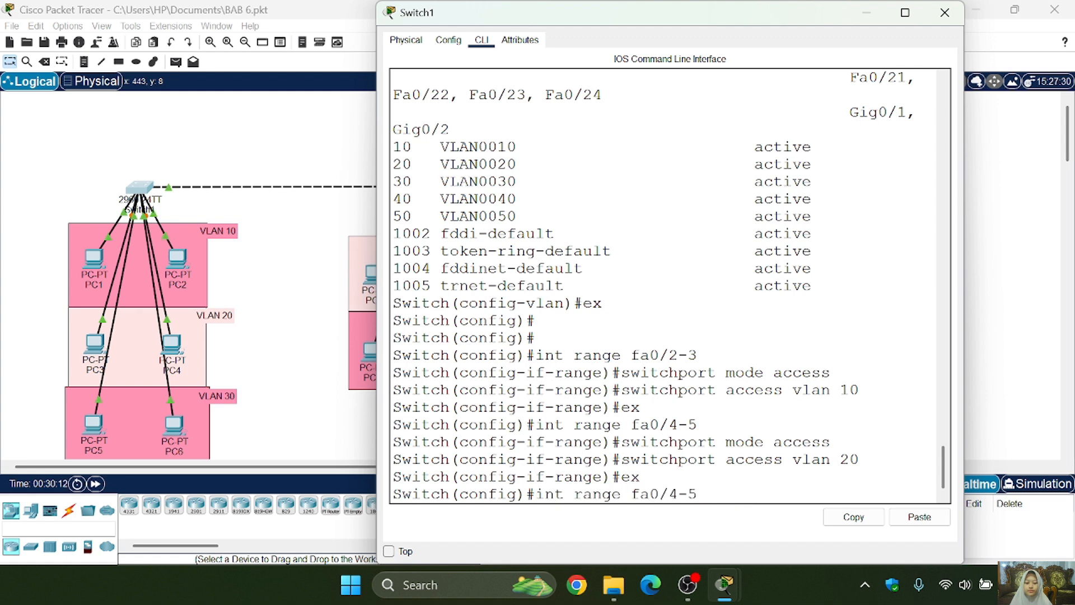
key("BackSpace")
type("6-7")
key("Return")
- Assign Switch1's fa0/6-7 range to access VLAN 30 and return to global configuration mode
key("Up")
key("Up")
key("Up")
key("Up")
key("Return")
key("Up")
key("Up")
key("Up")
key("Up")
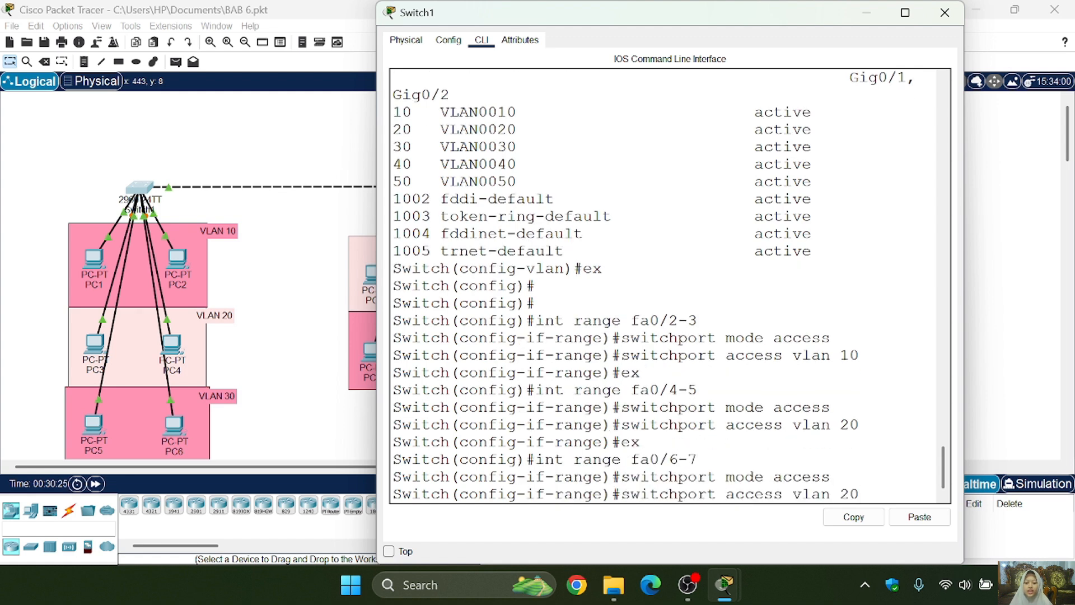
type("30")
key("Return")
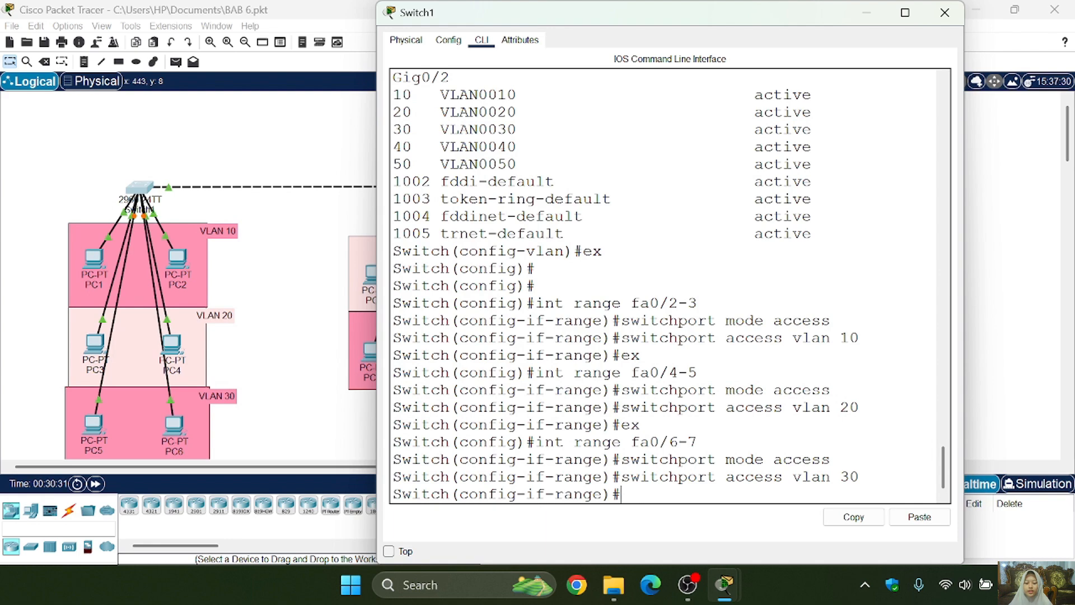
type("ex")
key("Return")
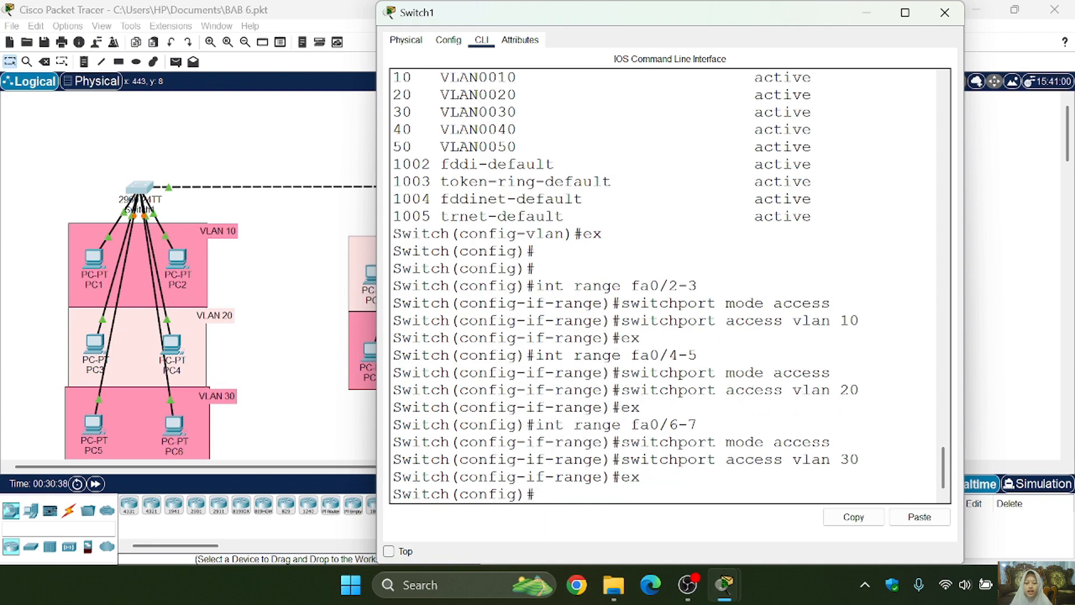
- Close Switch1, open Switch2's command line, and enter privileged mode and terminal configuration
left_click(944, 12)
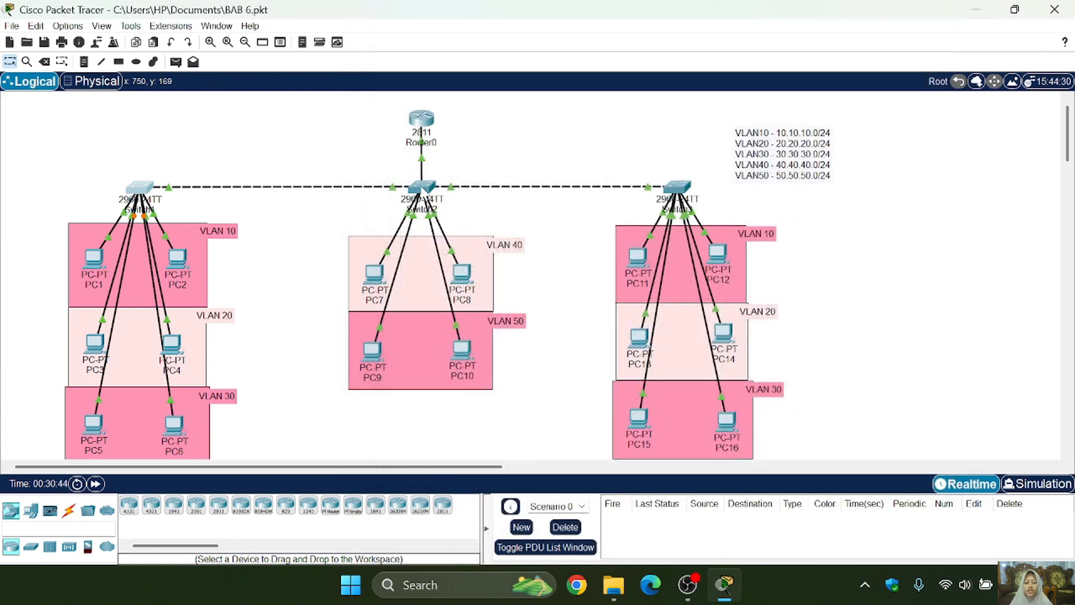
left_click(421, 189)
left_click(481, 40)
key("Return")
key("Return")
key("Return")
type("ena")
key("Return")
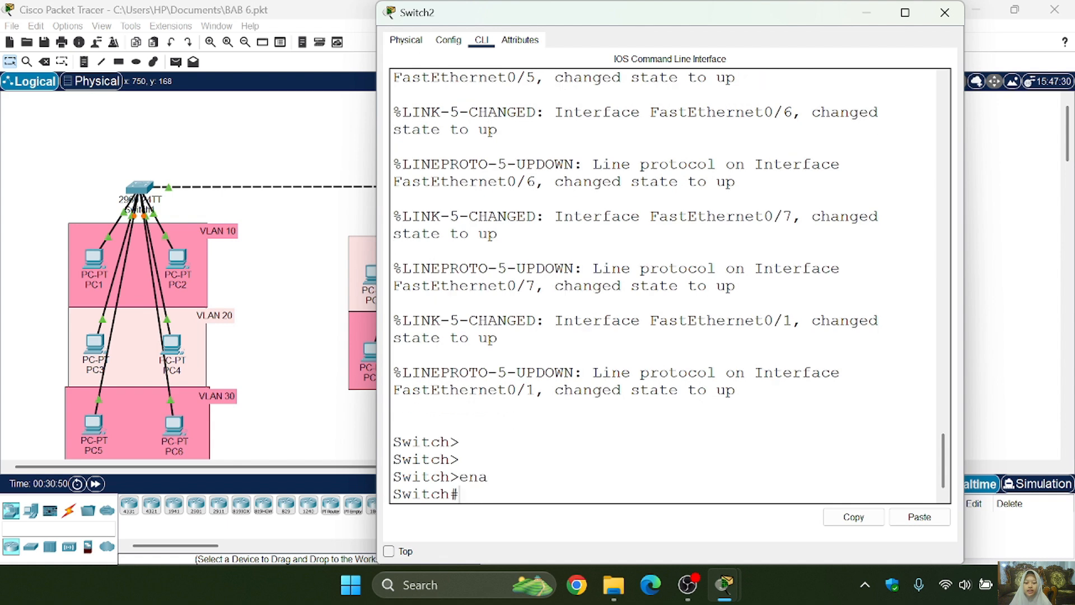
type("conf t")
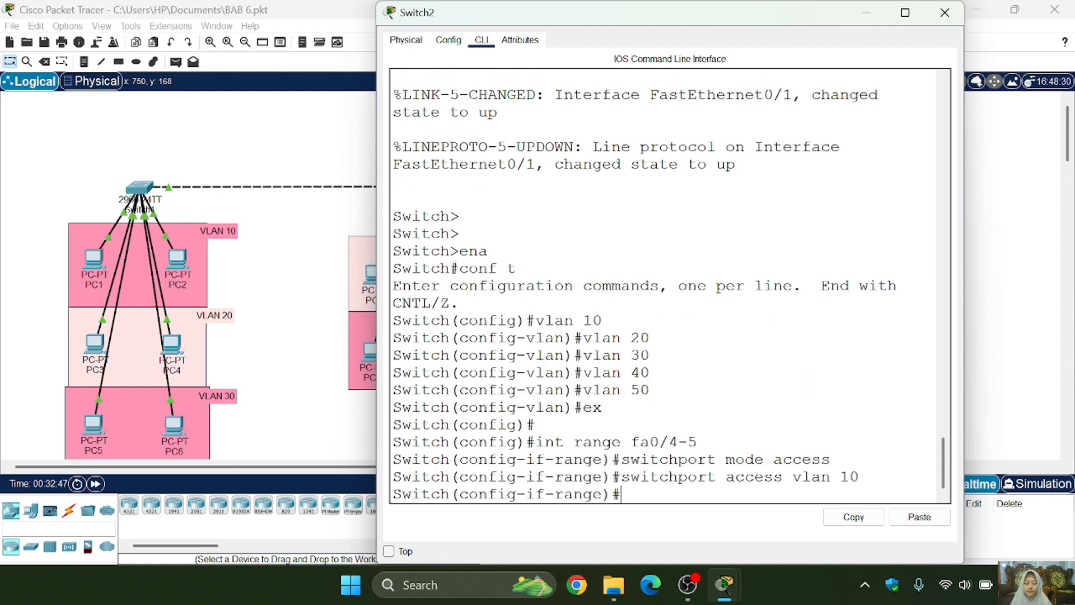
- Assign Switch2's fa0/4-5 range to access VLAN 40 instead and return to global configuration mode
key("Up")
key("BackSpace")
key("BackSpace")
type("40")
key("Return")
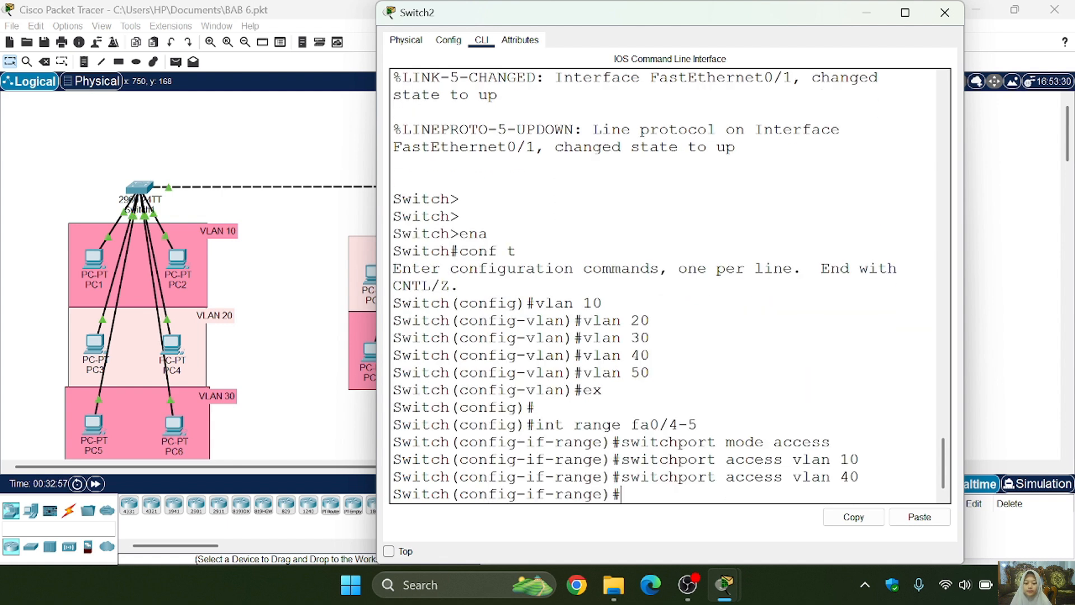
type("ex")
key("Return")
- Set Switch2's interface range fa0/6-7 to switchport access mode
key("Up")
key("Up")
key("Up")
key("Up")
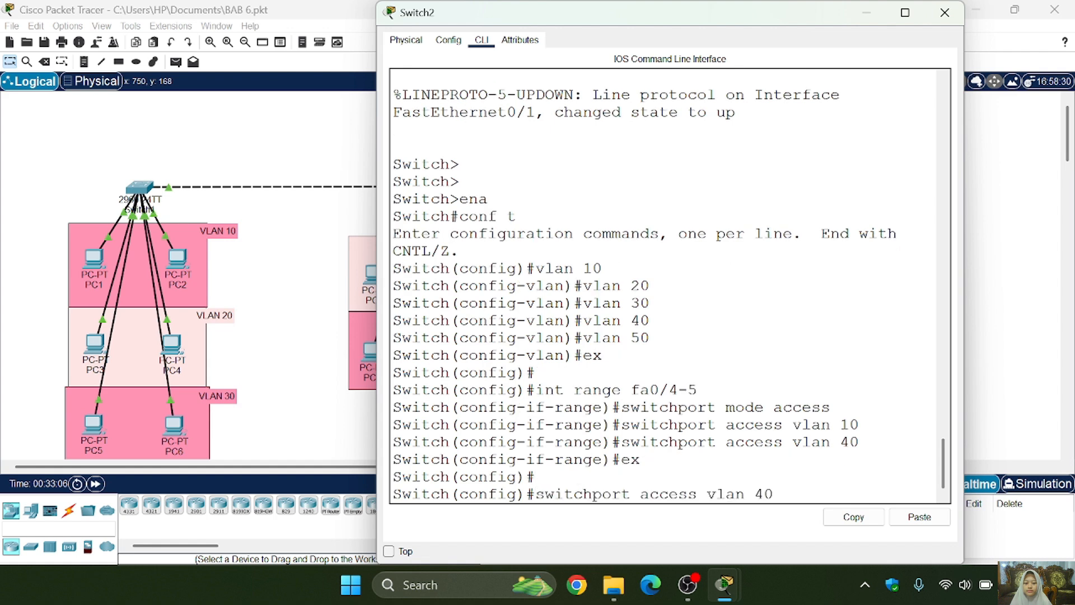
key("Up")
key("BackSpace")
key("BackSpace")
- Assign Switch2's fa0/6-7 range to access VLAN 50, exit the range configuration and close Switch2
key("BackSpace")
type("6-7")
key("Return")
key("Up")
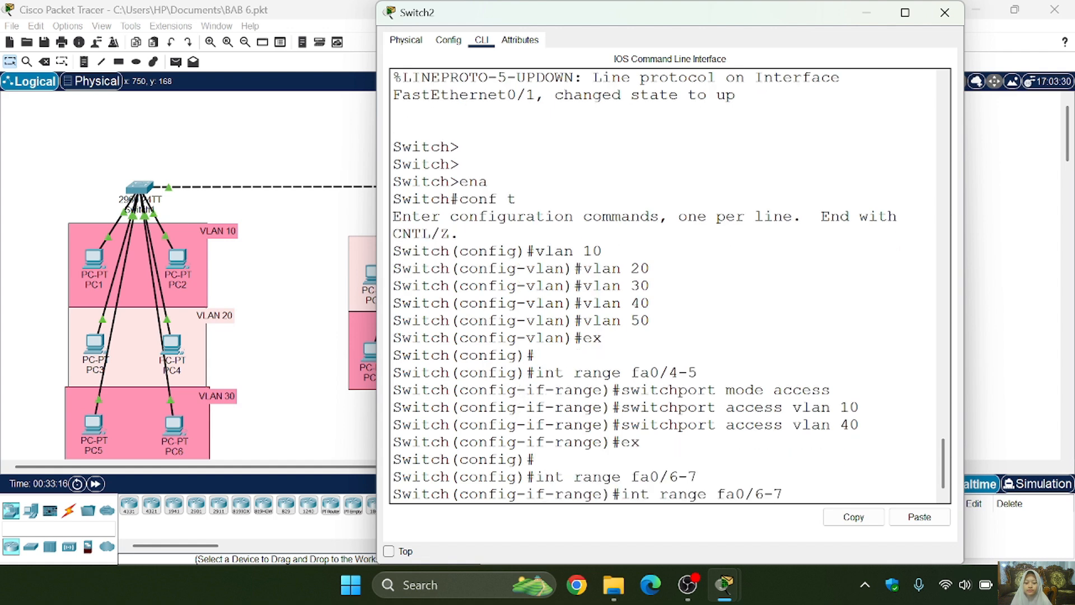
key("Up")
key("Down")
key("Return")
key("Up")
key("Up")
key("Up")
key("Up")
key("BackSpace")
key("BackSpace")
type("5")
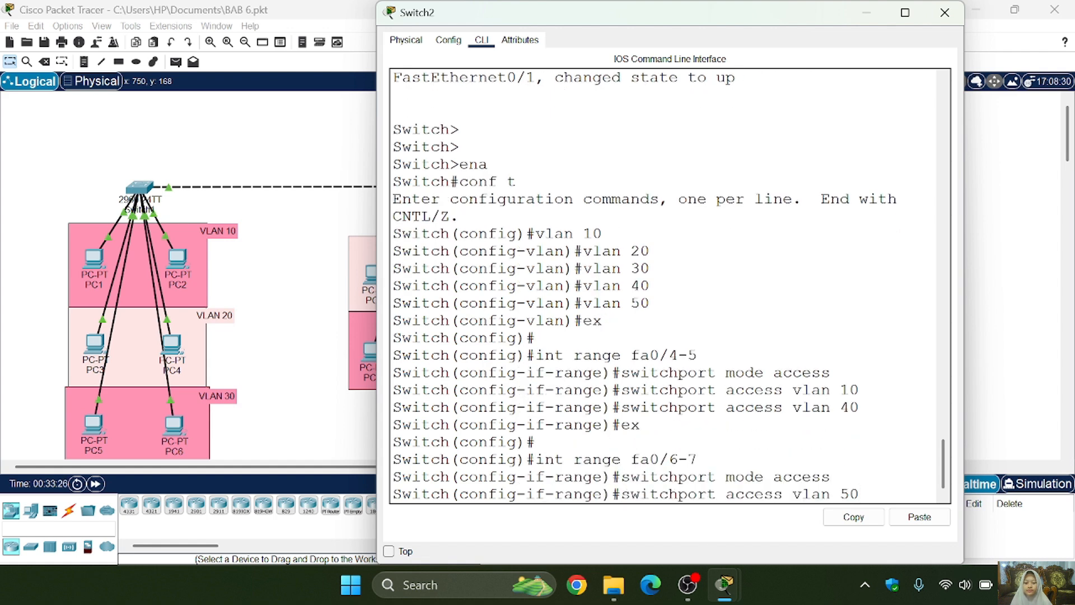
type("0")
key("Return")
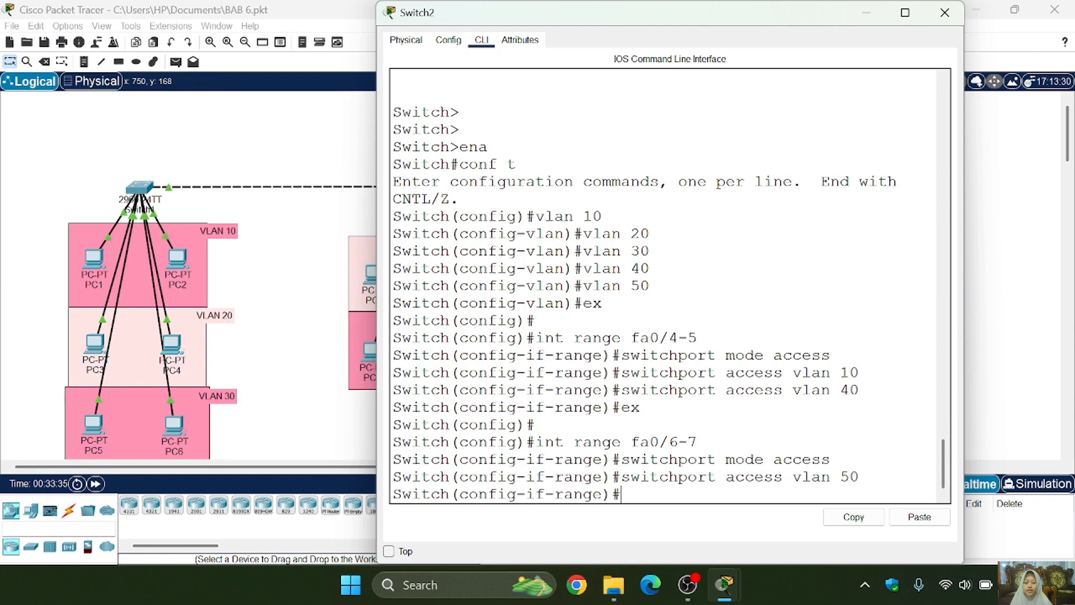
type("ex")
key("Return")
left_click(945, 12)
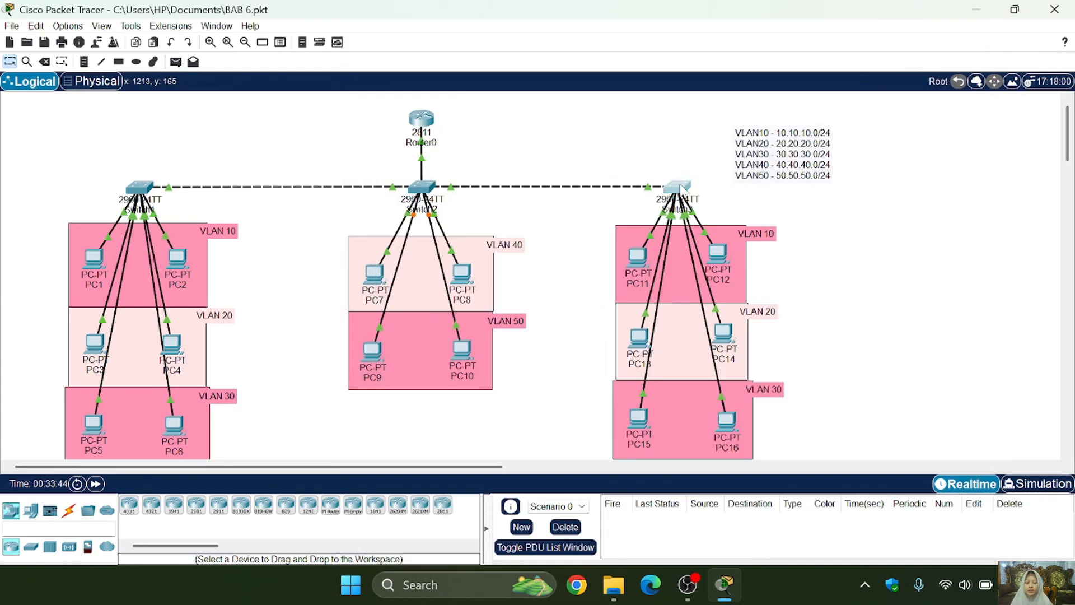
- Open Switch3's command line and enter global configuration mode
left_click(679, 187)
left_click(482, 39)
type("ena")
key("Return")
type("conf t")
key("Return")
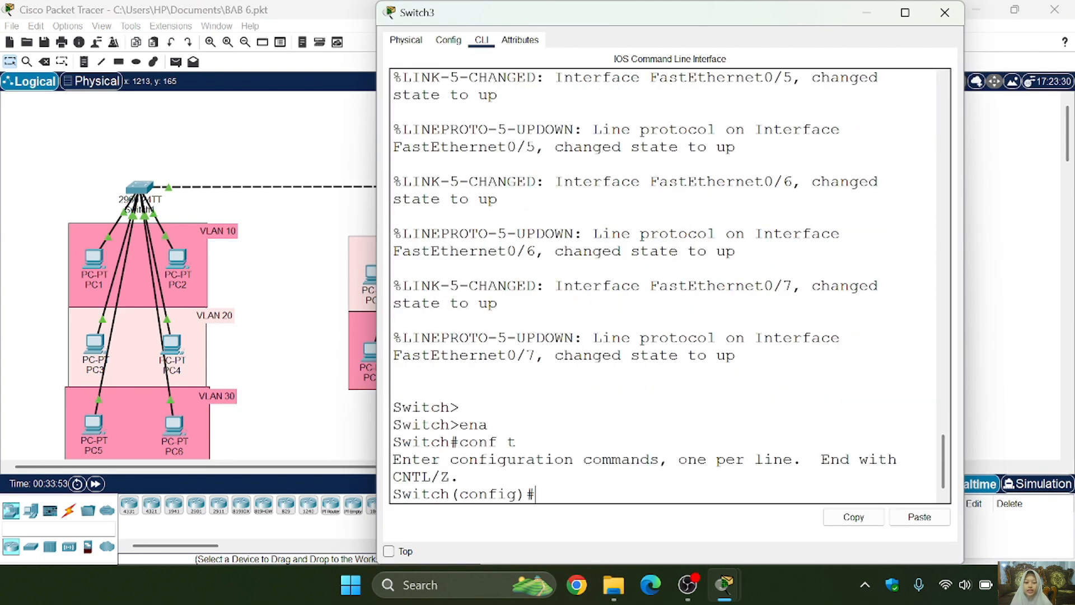
- Create VLANs 10, 20, 30, 40 and 50 on Switch3
type("vlan 10")
key("Return")
type("vlan 20")
key("Return")
type("vlan 2")
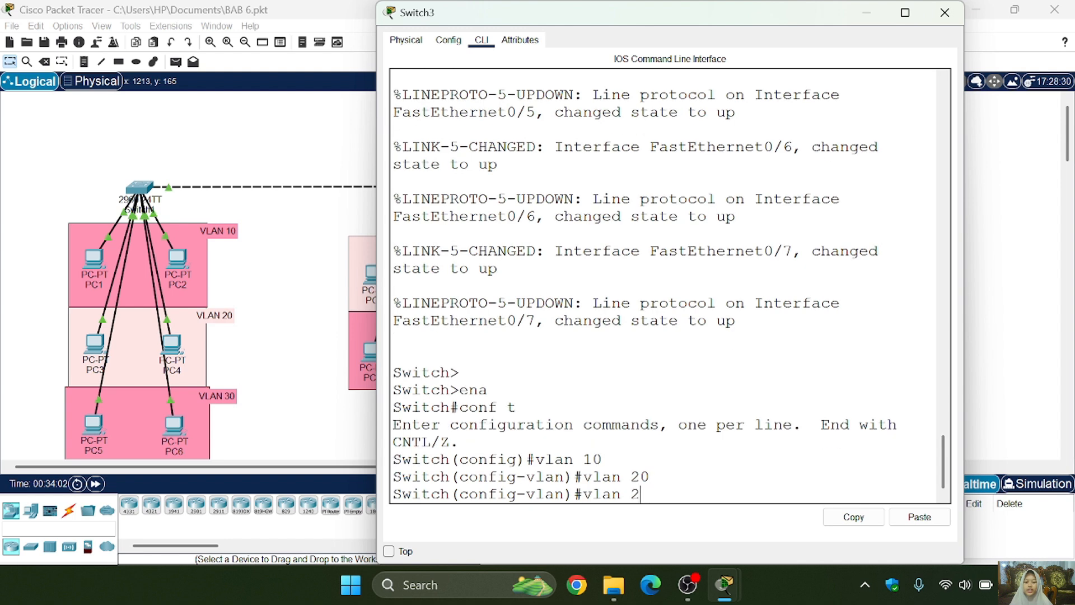
key("BackSpace")
type("30")
key("Return")
type("vlan 40")
key("Return")
type("vlan 50")
key("Return")
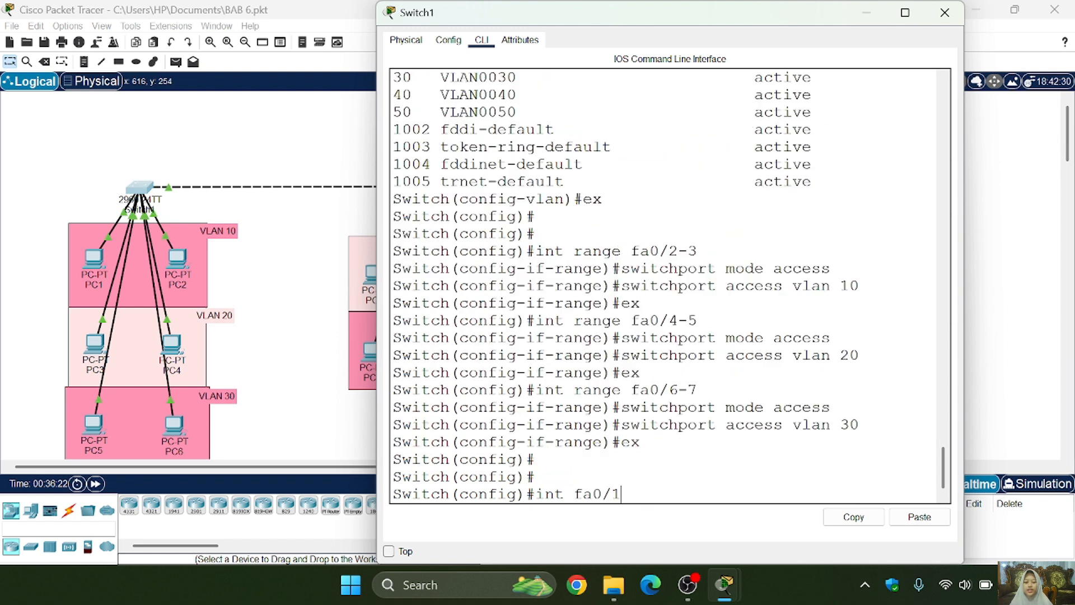
- Set Switch1's interface fa0/1 to switchport trunk mode
type("1")
key("Return")
type("switchport")
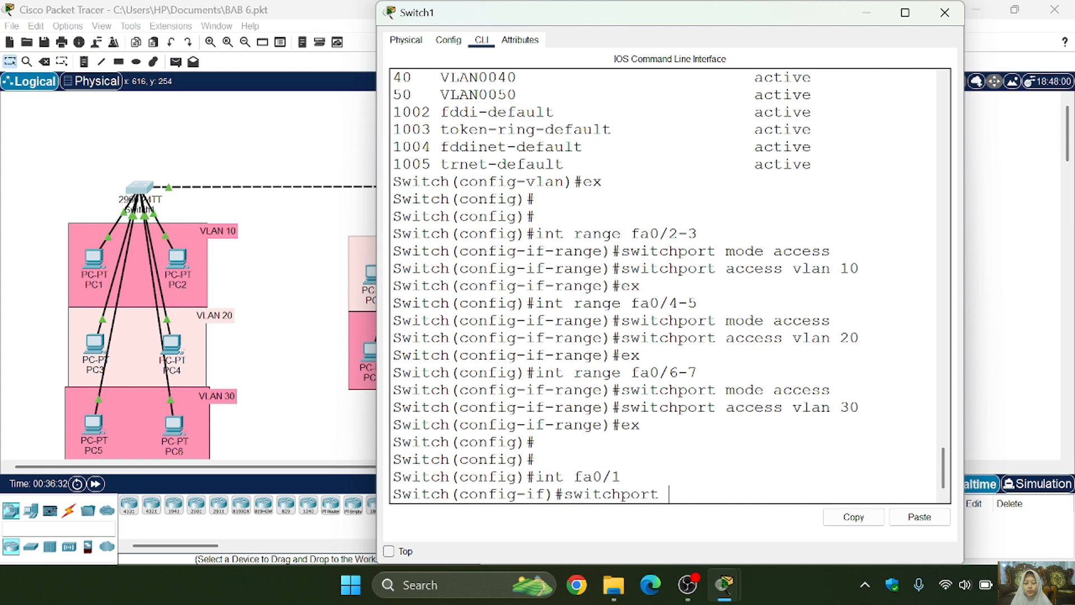
type(" mode trunk")
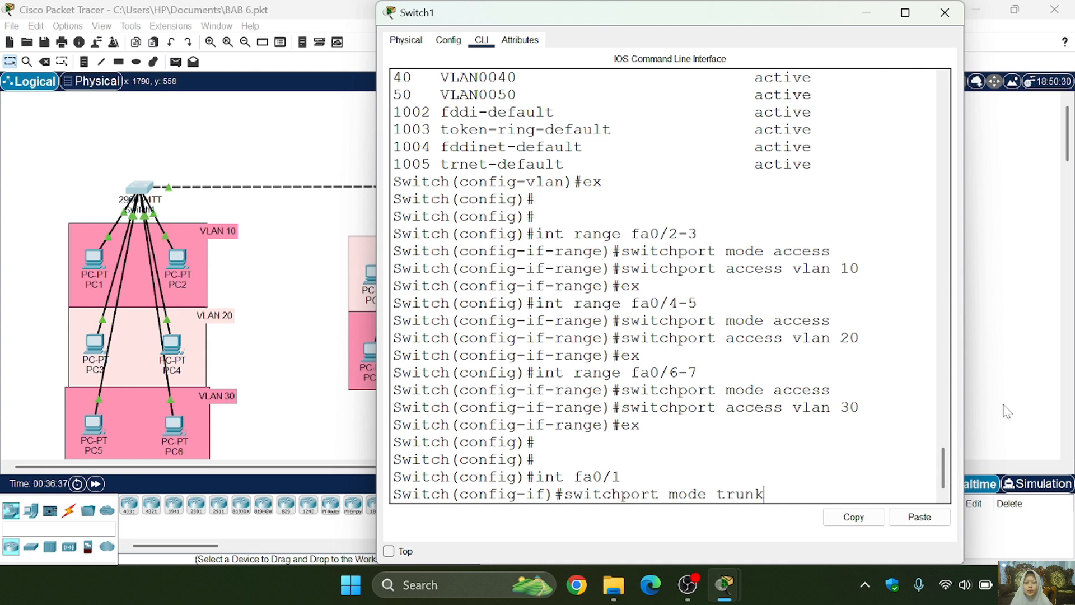
key("Return")
- Check Switch1's trunk interfaces with a show command from interface configuration mode, and close its window
key("Return")
type("d")
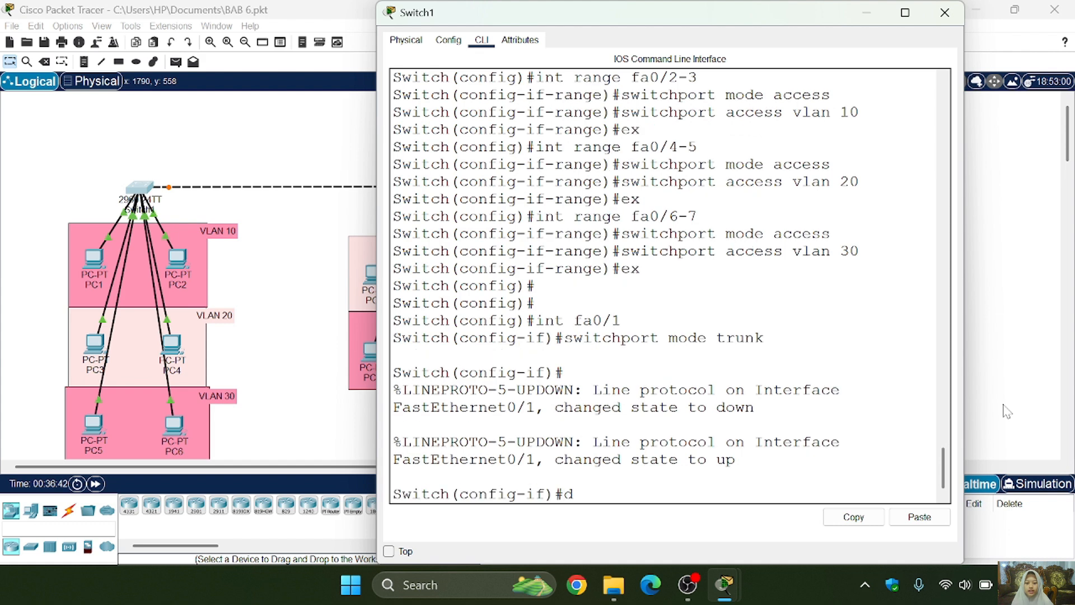
type("o show int trunk")
key("Return")
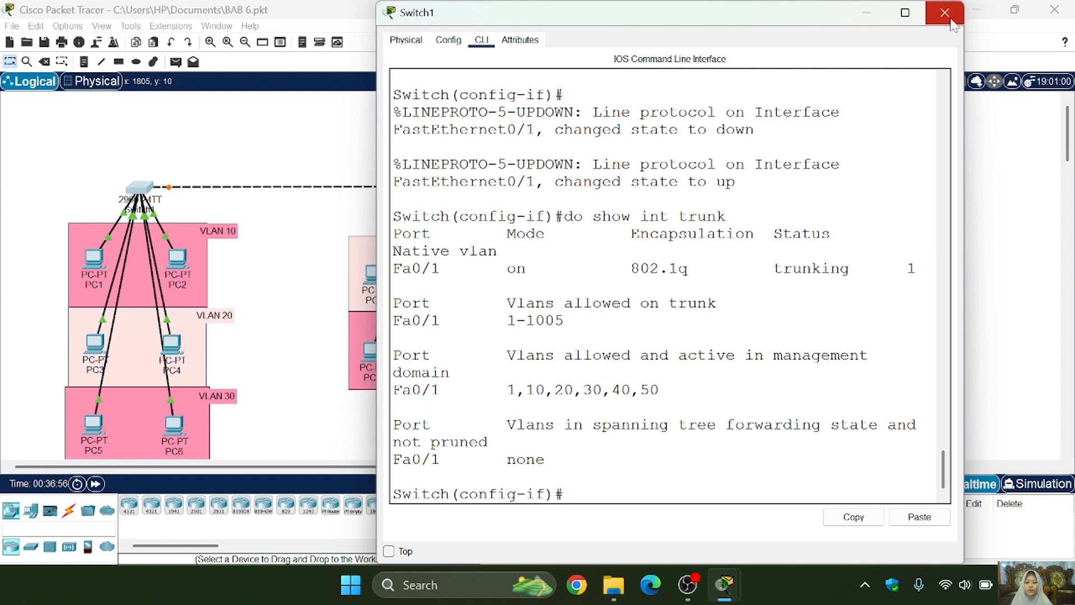
left_click(944, 12)
- Open Switch2's command line and enter configuration mode for the interface range fa0/1-3
left_click(424, 189)
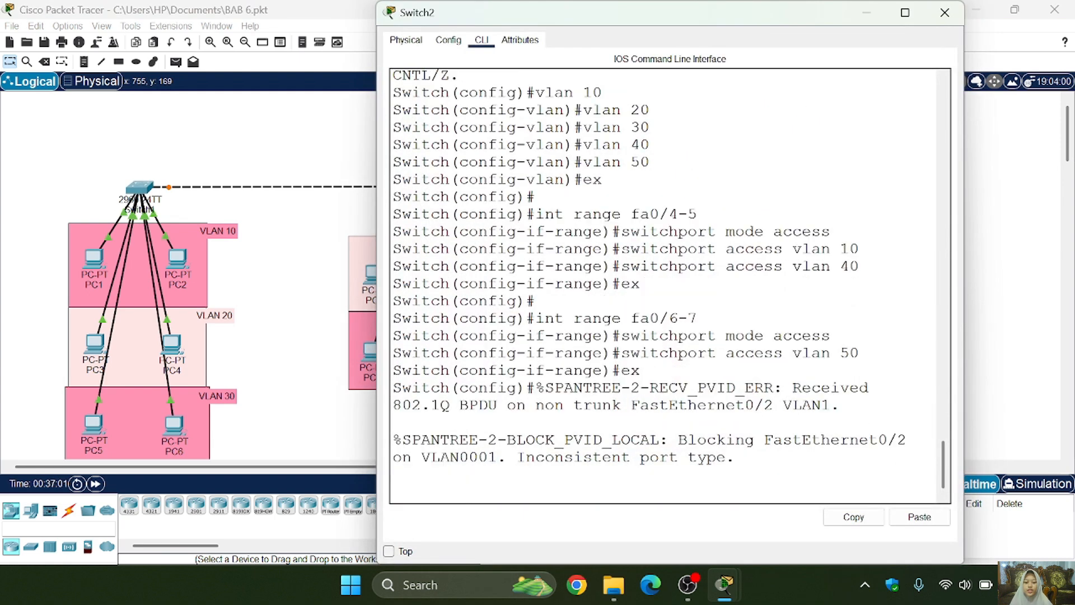
key("Return")
key("Return")
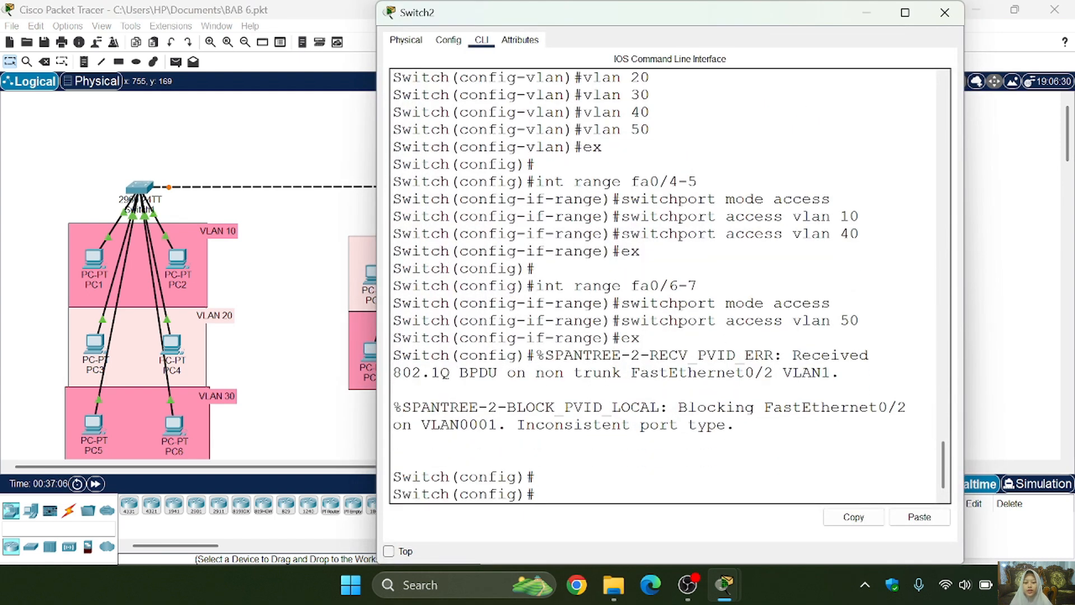
key("Return")
key("Return")
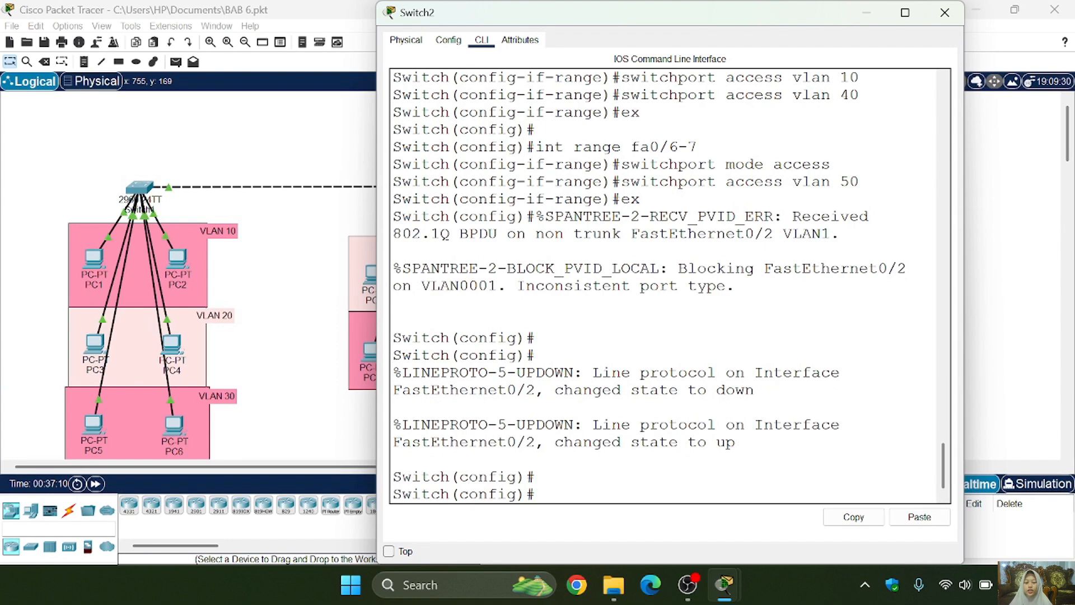
type("int range fa0/")
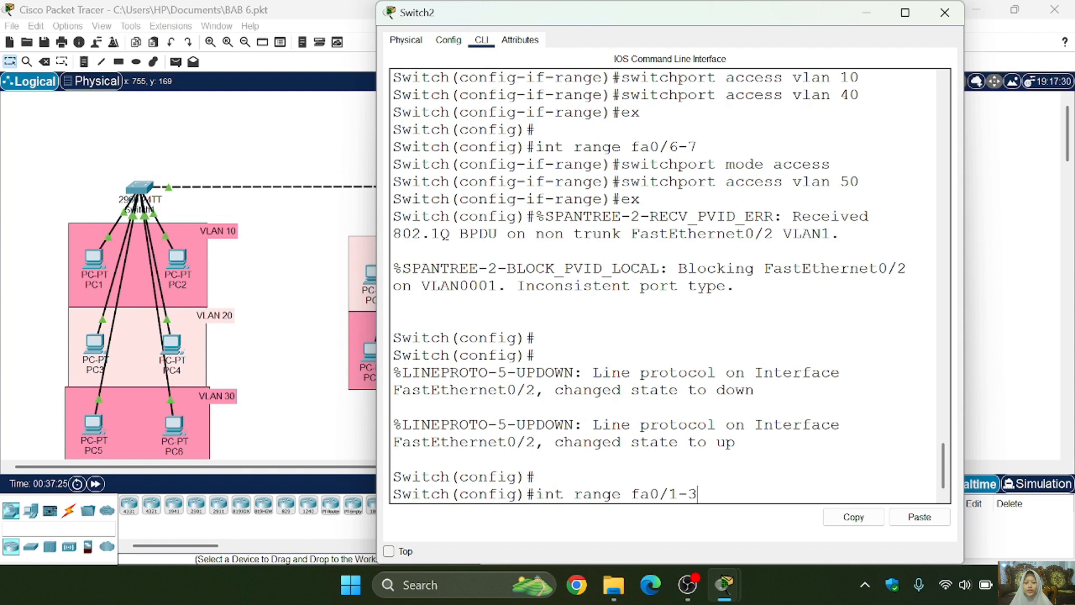
type("1-3")
key("Return")
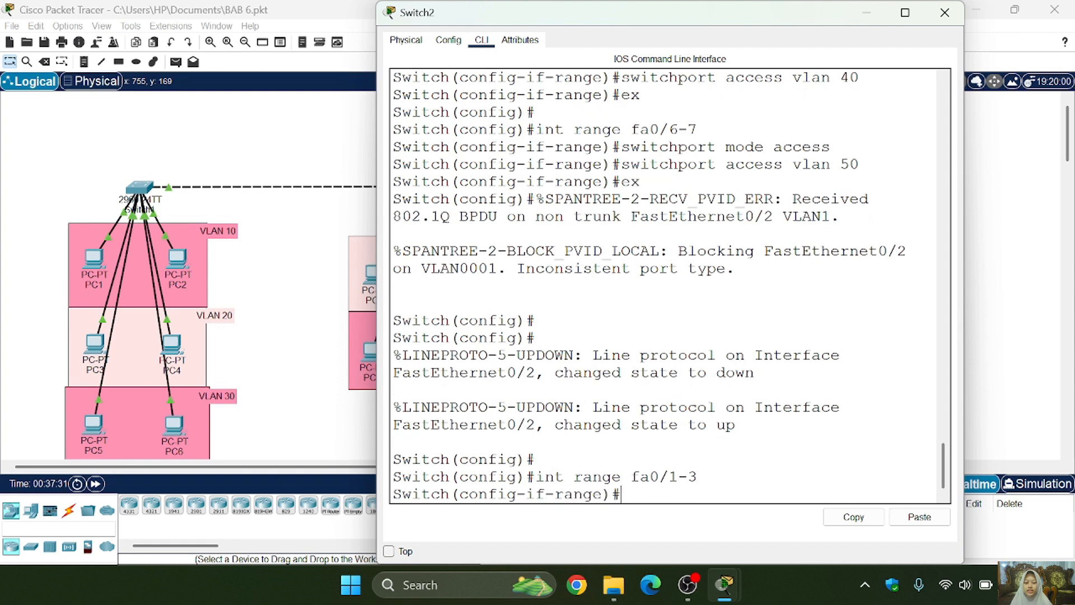
- Set Switch2's selected interface range to switchport trunk mode, exit the range configuration and close the switch window
key("Return")
type("switchport mo")
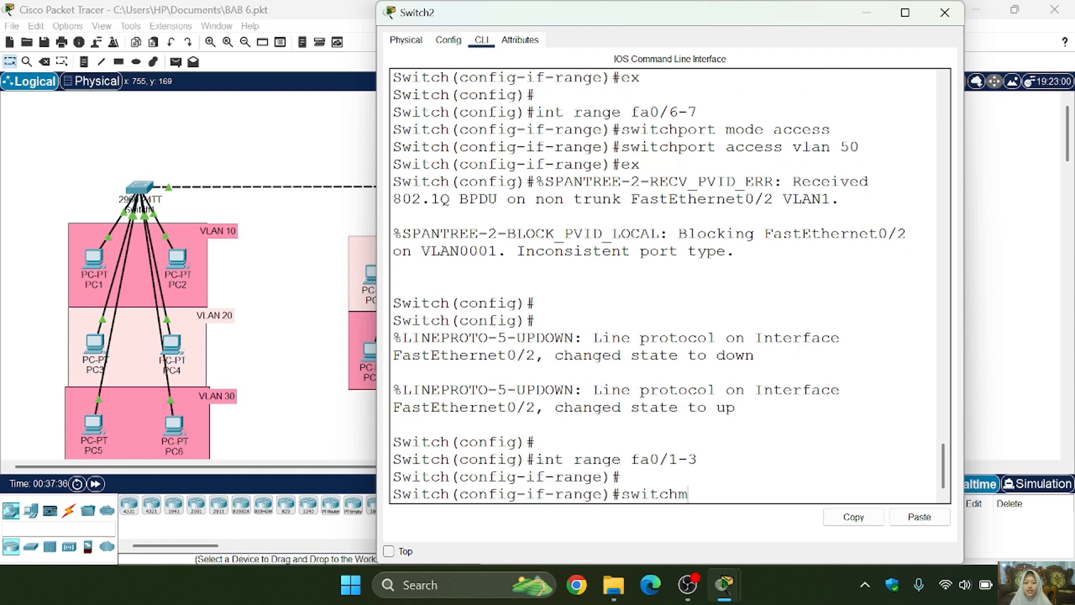
type("de trunk")
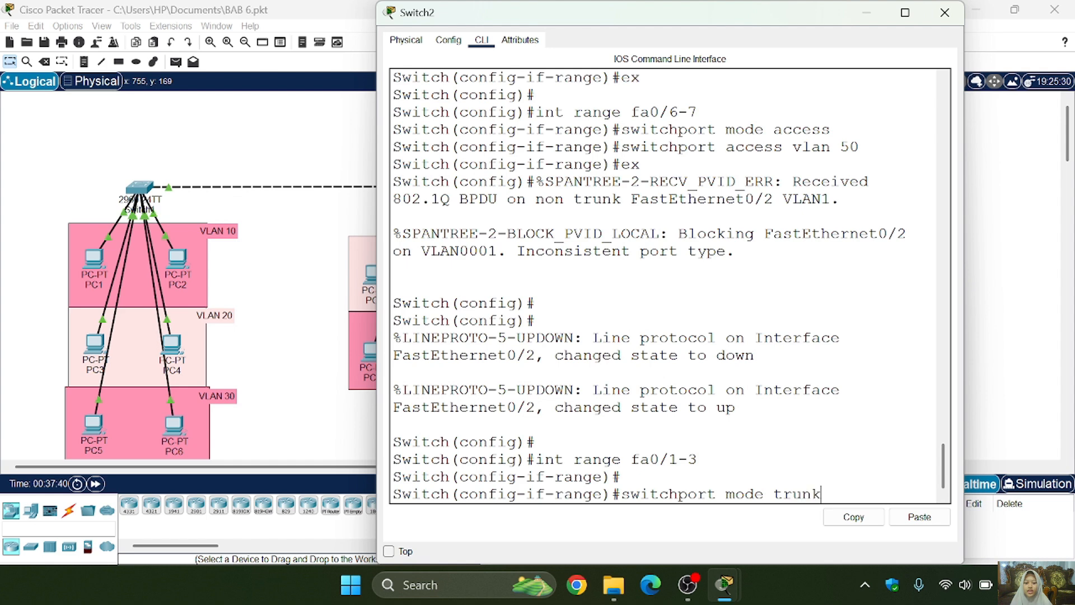
key("Return")
key("Return")
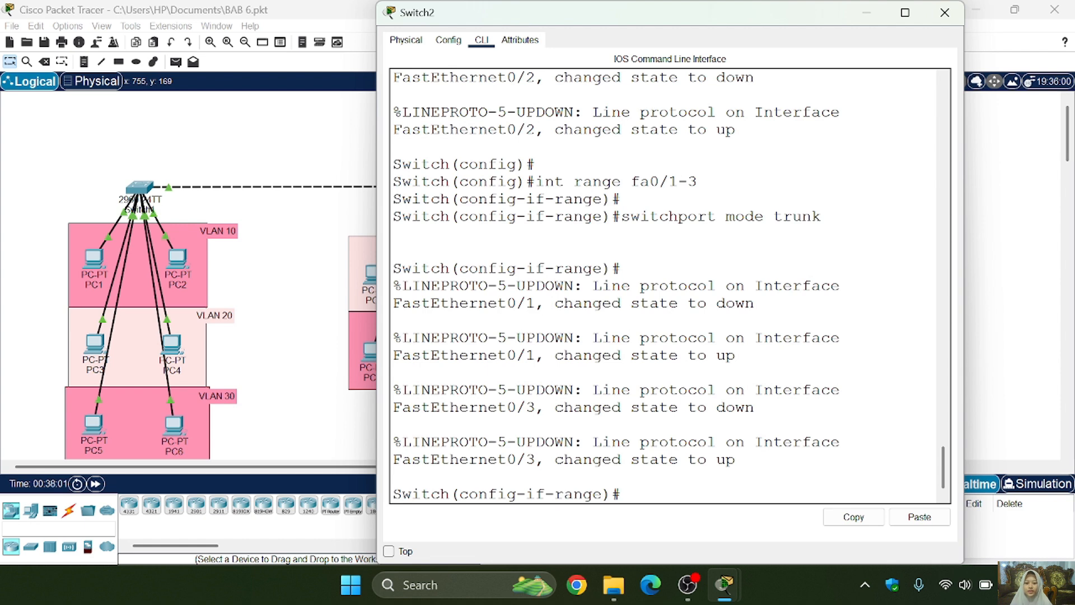
type("ex")
key("Return")
left_click(945, 12)
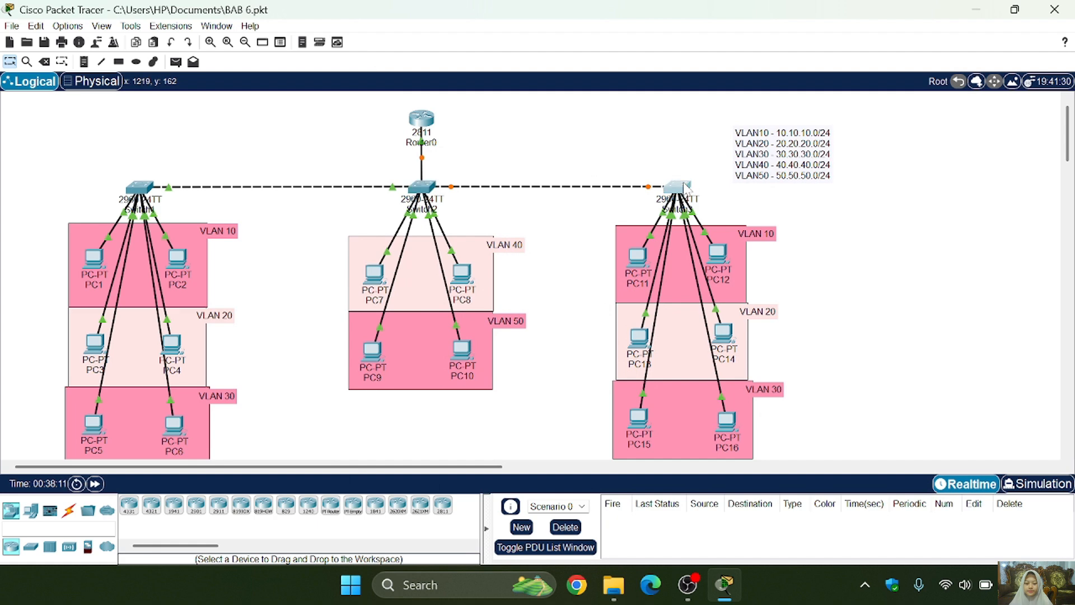
- Set Switch3's interface fa0/1 to switchport trunk mode and close the switch window
left_click(678, 186)
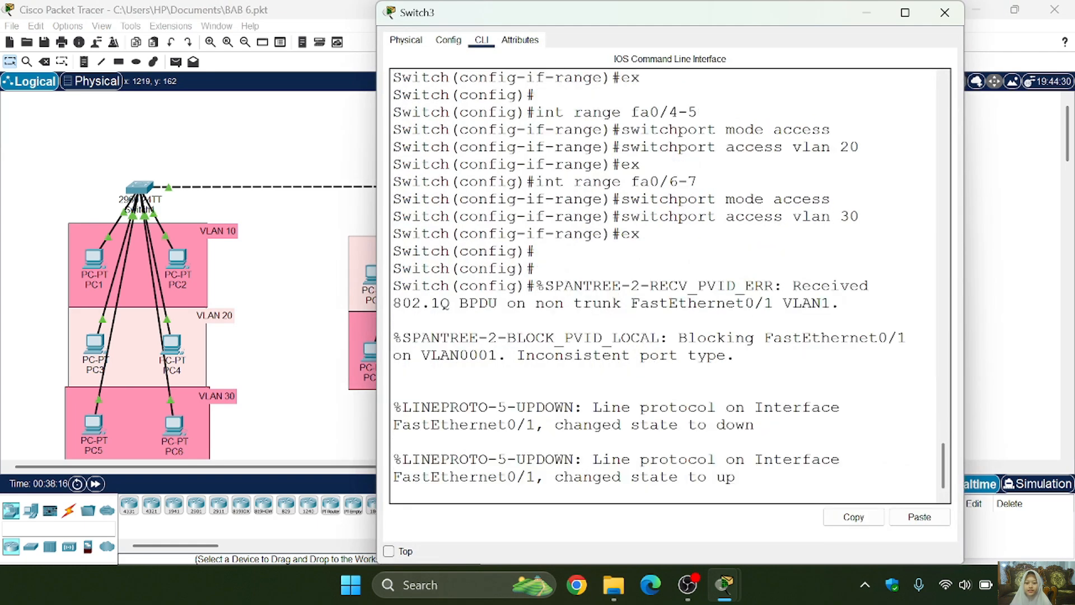
key("Return")
key("Return")
type("int ")
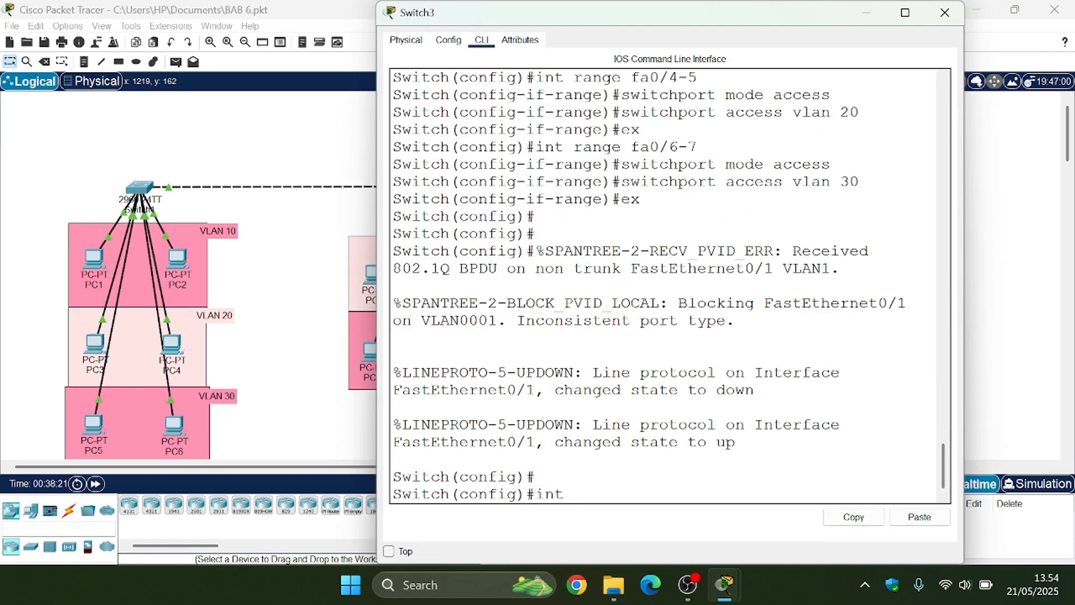
type("fa0/1")
key("Return")
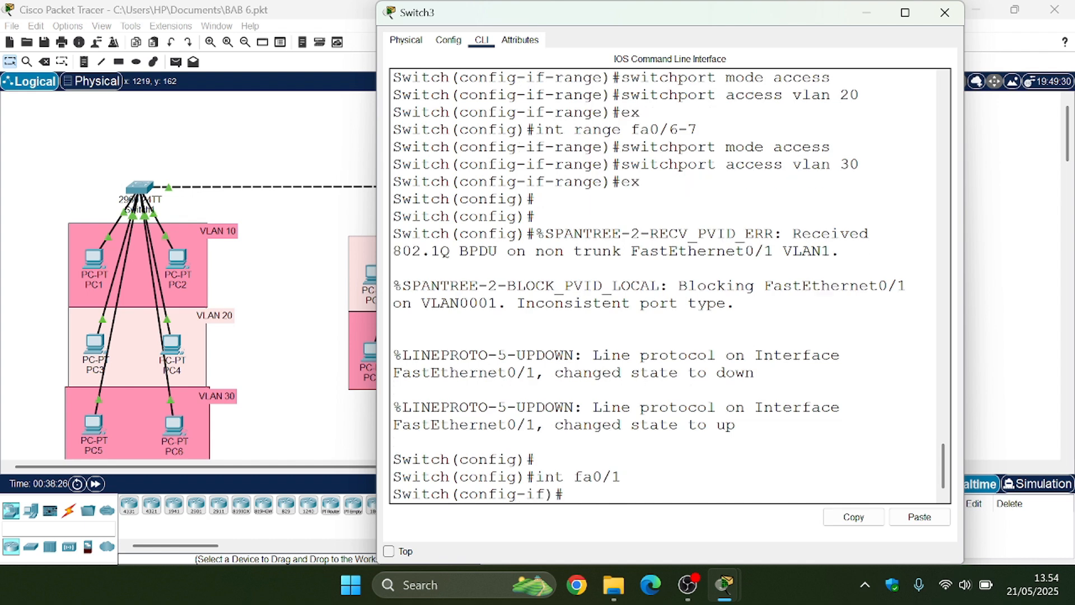
type("switchport")
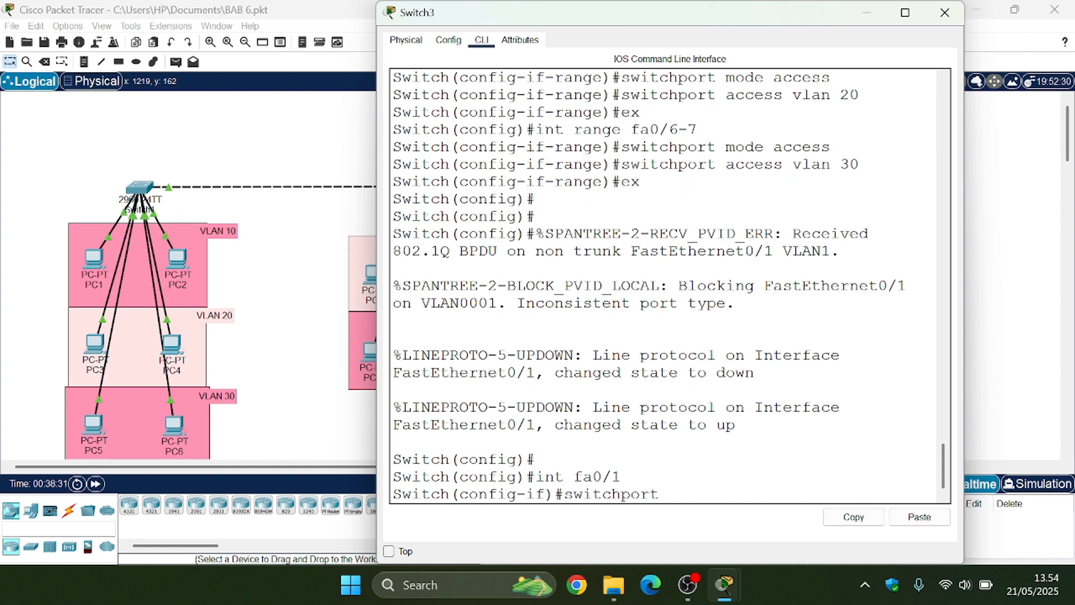
type(" mode trunk")
key("Return")
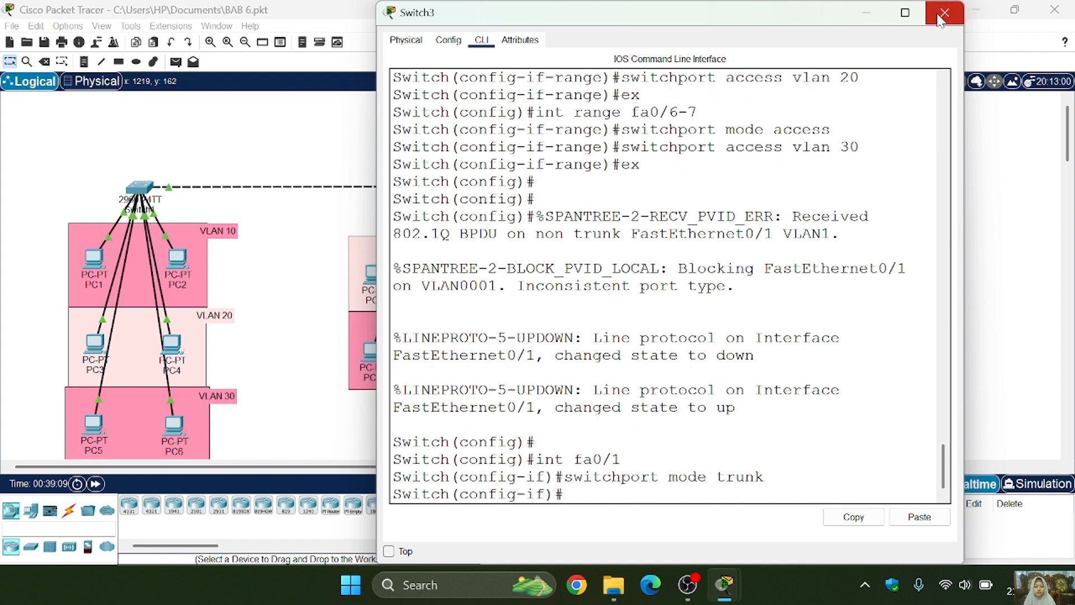
left_click(944, 13)
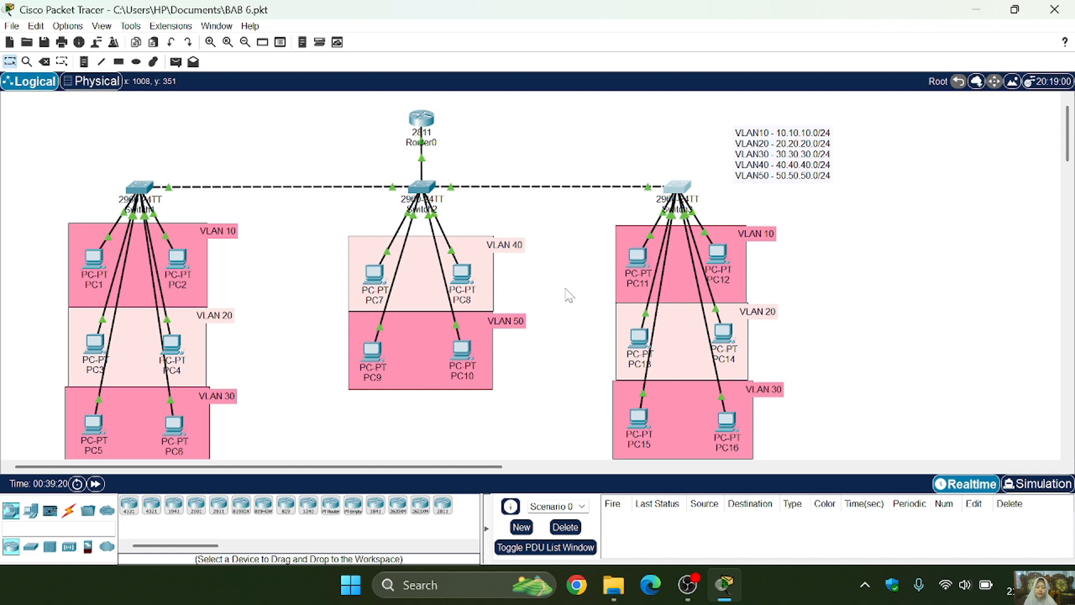
- Switch PC1's IPv4 configuration to DHCP and close its window
left_click(92, 258)
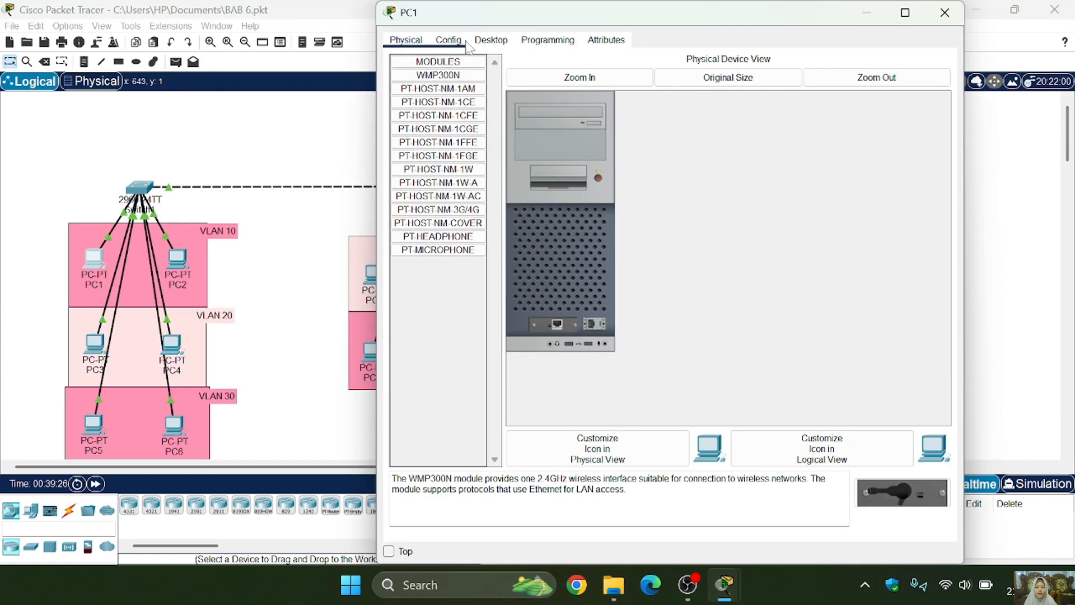
left_click(485, 40)
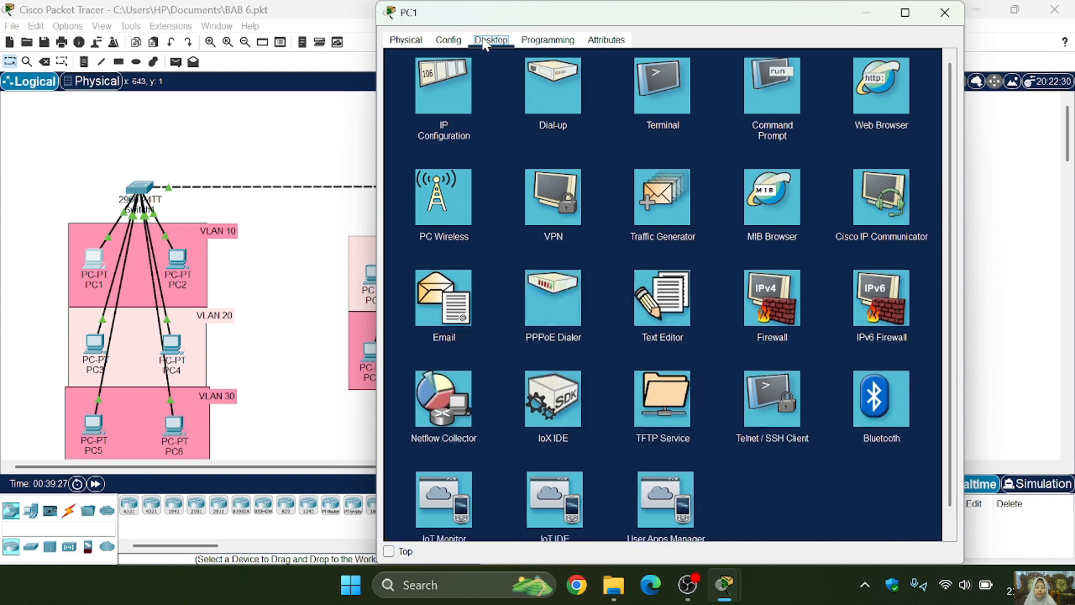
left_click(430, 96)
left_click(423, 112)
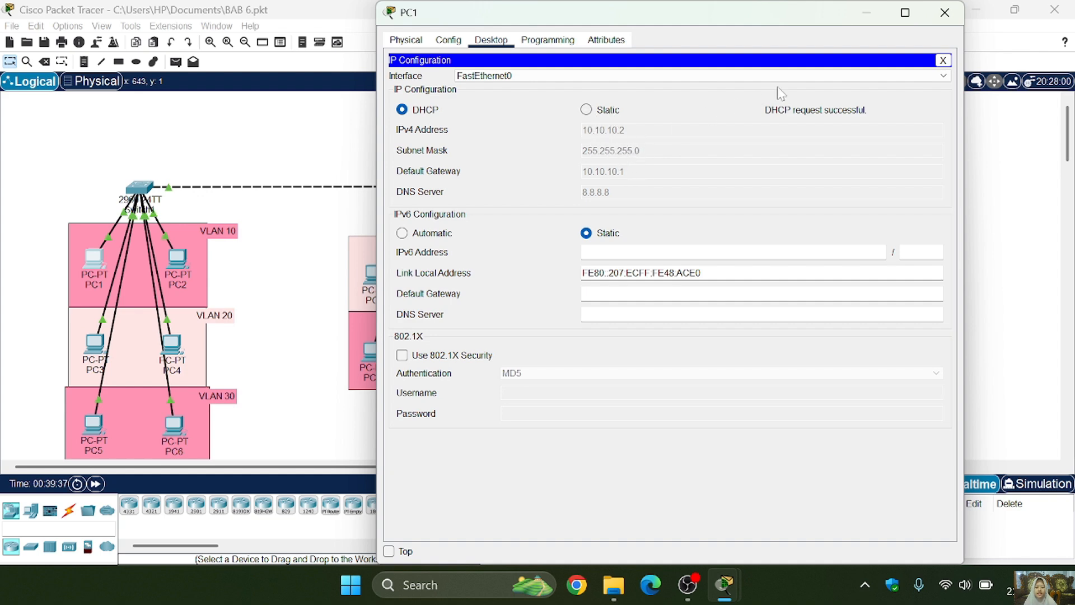
left_click(944, 14)
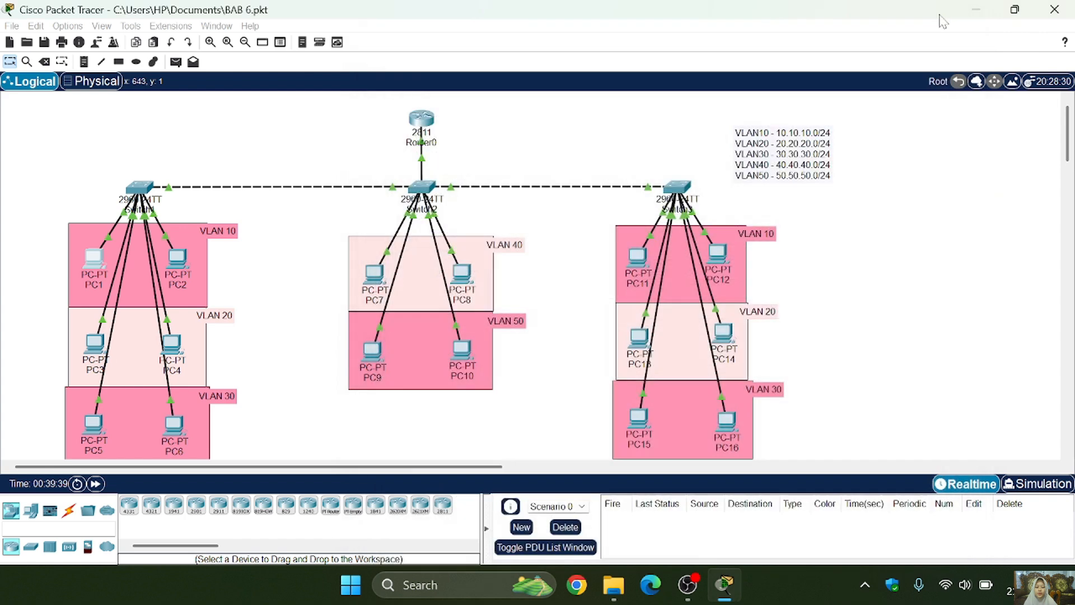
- Switch PC7's IPv4 configuration to DHCP and close its window
left_click(374, 270)
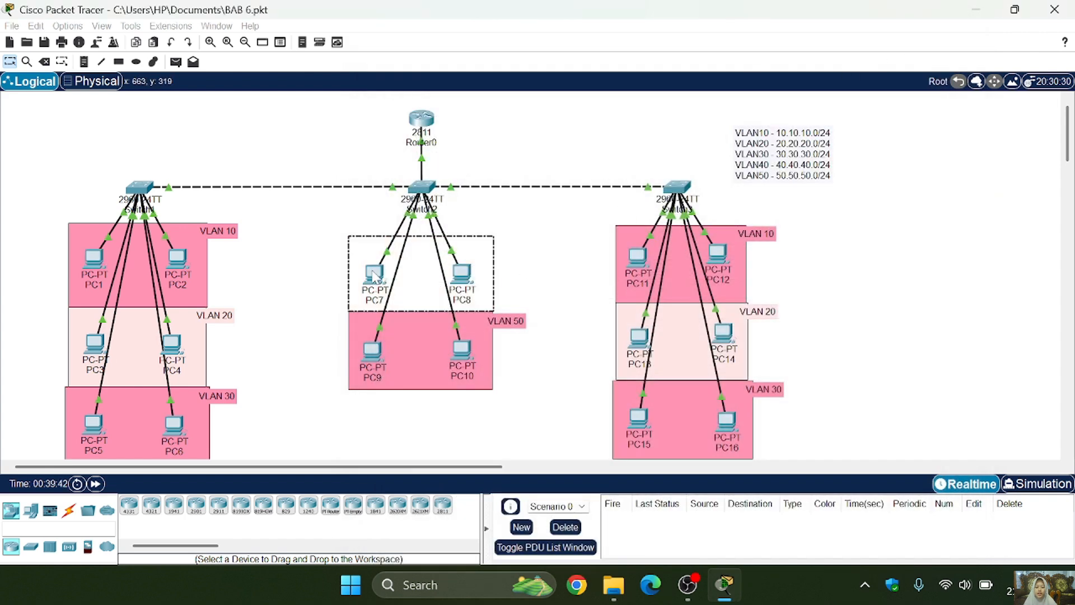
left_click(374, 273)
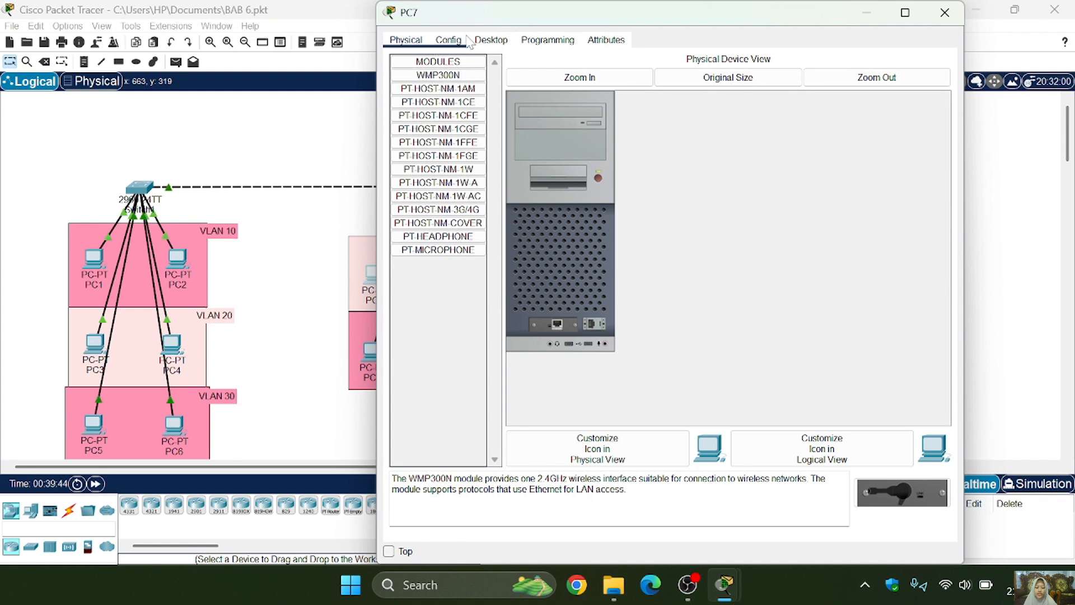
left_click(476, 41)
left_click(456, 90)
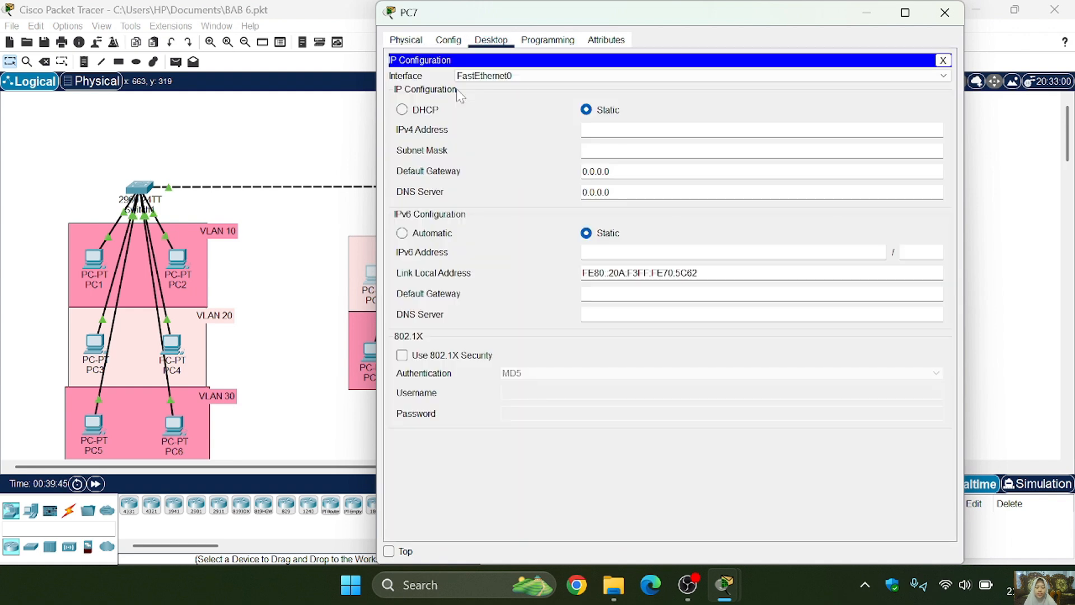
left_click(430, 112)
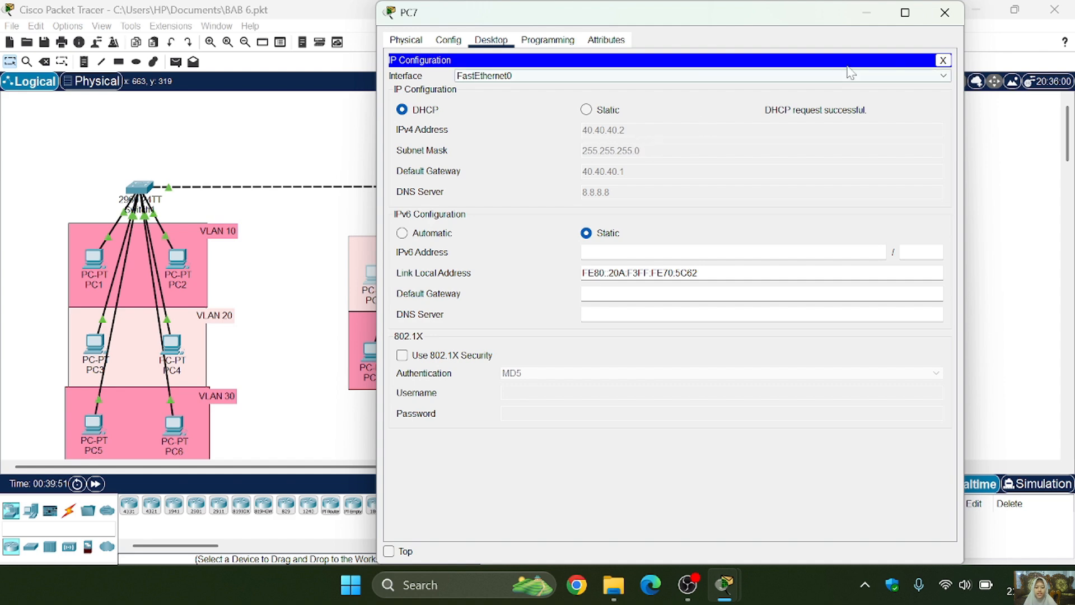
left_click(944, 12)
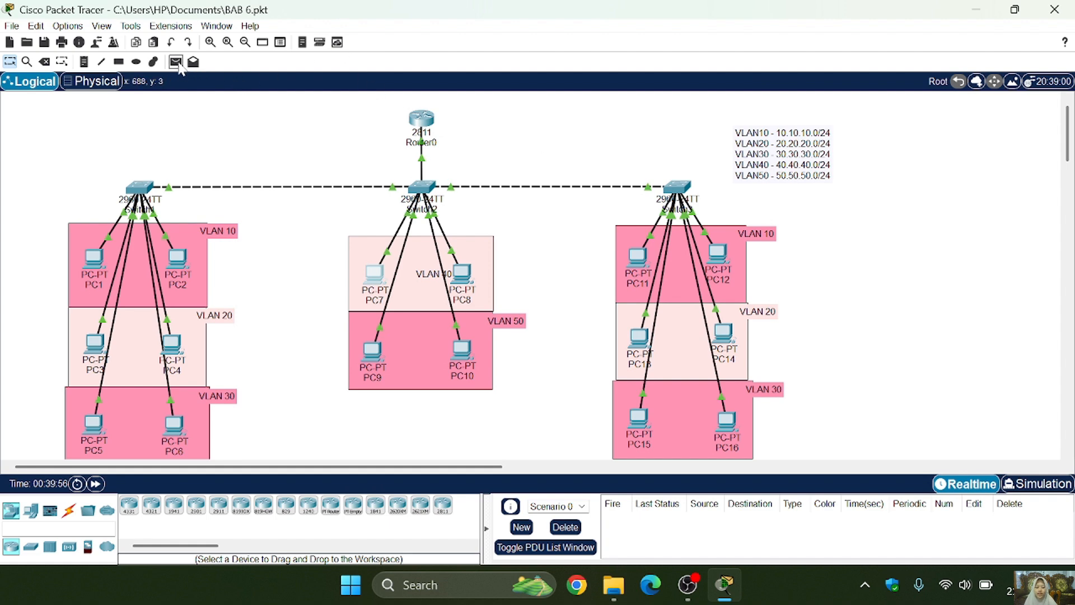
- Send a simple PDU from PC1 in VLAN 10 to PC7 in VLAN 40 to test inter-VLAN connectivity
left_click(176, 62)
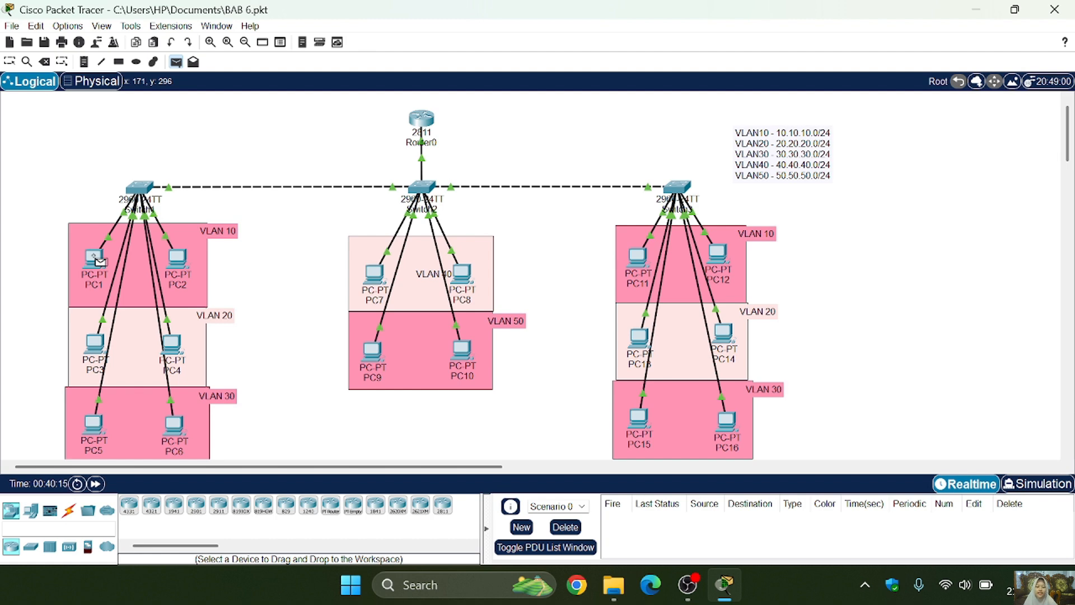
left_click(374, 274)
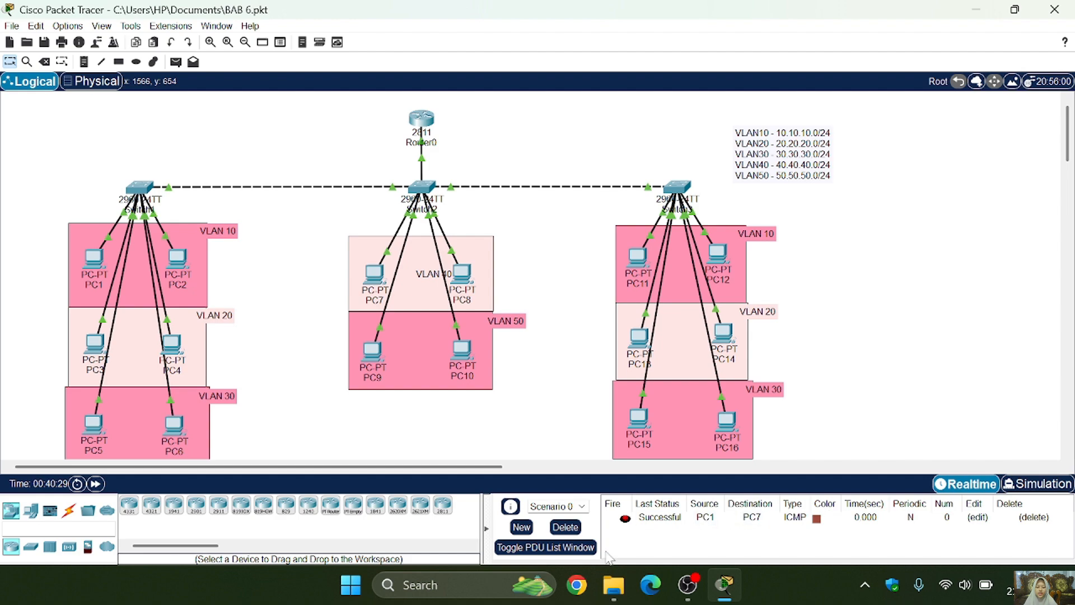